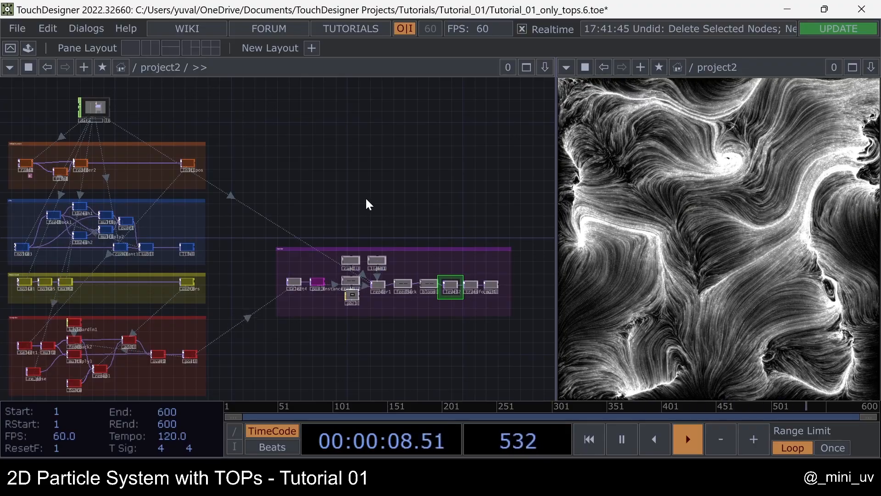
# Examine the finished particle network, from the data operator through the coloured groups to the render section.
pyautogui.moveTo(364, 205); pyautogui.dragTo(374, 195)
pyautogui.moveTo(364, 132); pyautogui.dragTo(380, 159)
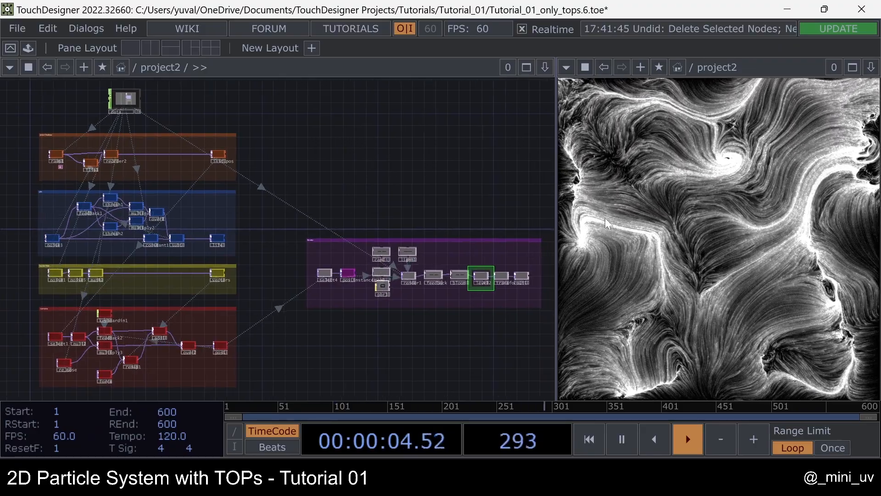
pyautogui.scroll(5, 104, 285)
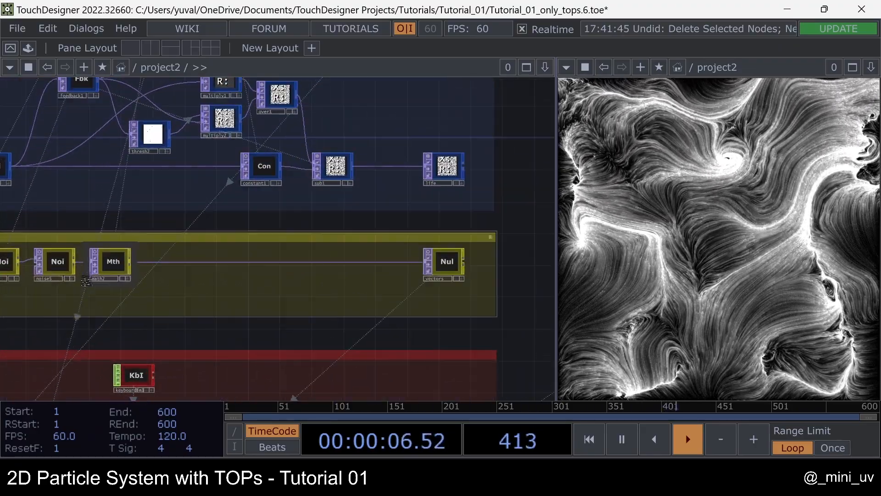
pyautogui.scroll(-4, 111, 276)
pyautogui.moveTo(457, 150); pyautogui.dragTo(387, 191)
pyautogui.scroll(-3, 383, 195)
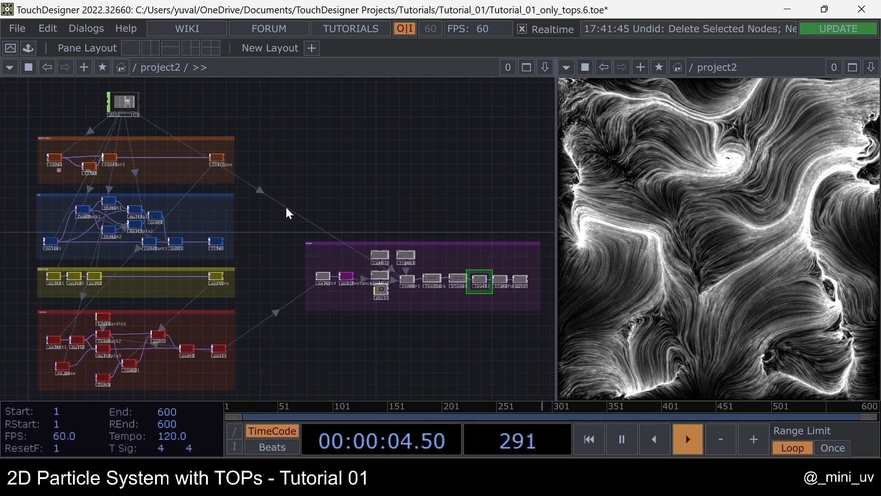
pyautogui.moveTo(333, 162); pyautogui.dragTo(356, 152)
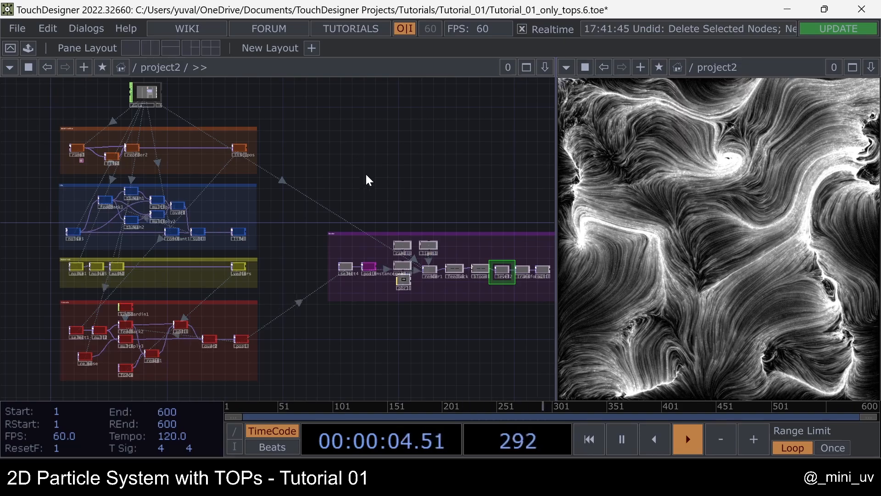
pyautogui.moveTo(375, 174); pyautogui.dragTo(324, 165)
pyautogui.scroll(-2, 342, 184)
pyautogui.scroll(-2, 342, 184)
pyautogui.moveTo(348, 136); pyautogui.dragTo(357, 144)
# Delete all operators and annotation groups from the project2 network to start from an empty one.
pyautogui.moveTo(89, 105); pyautogui.dragTo(515, 349)
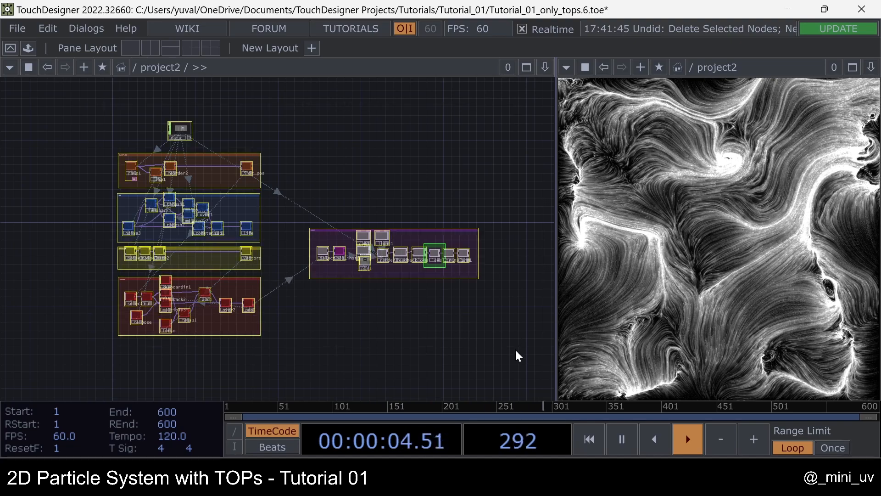
pyautogui.press('Delete')
pyautogui.press('h')
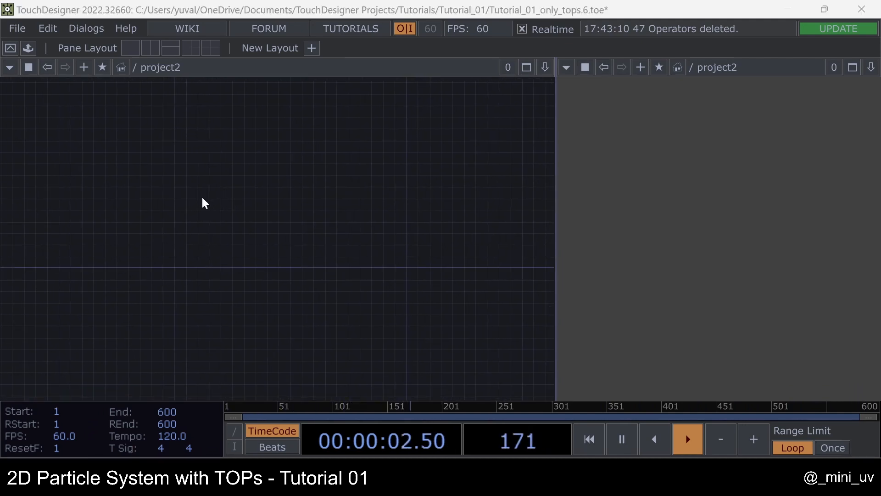
# Add a Constant CHOP to the empty network.
pyautogui.press('Tab')
pyautogui.write('c')
pyautogui.click(103, 53)
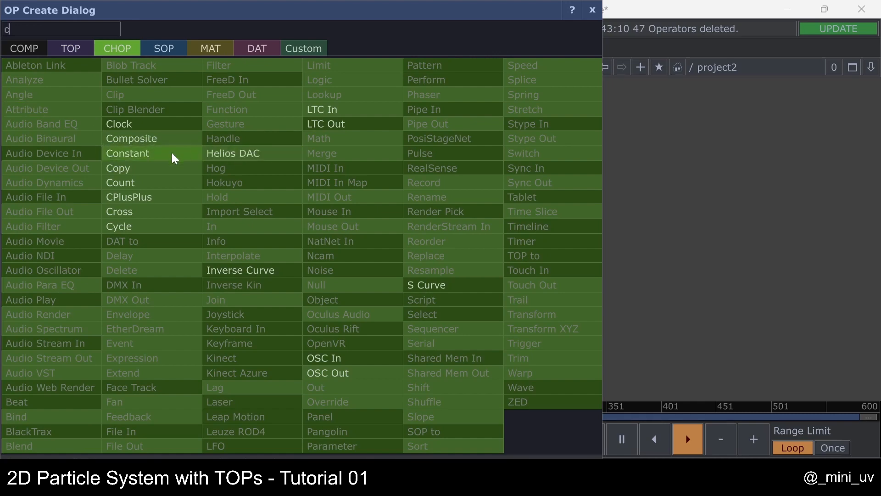
pyautogui.click(149, 154)
pyautogui.click(260, 227)
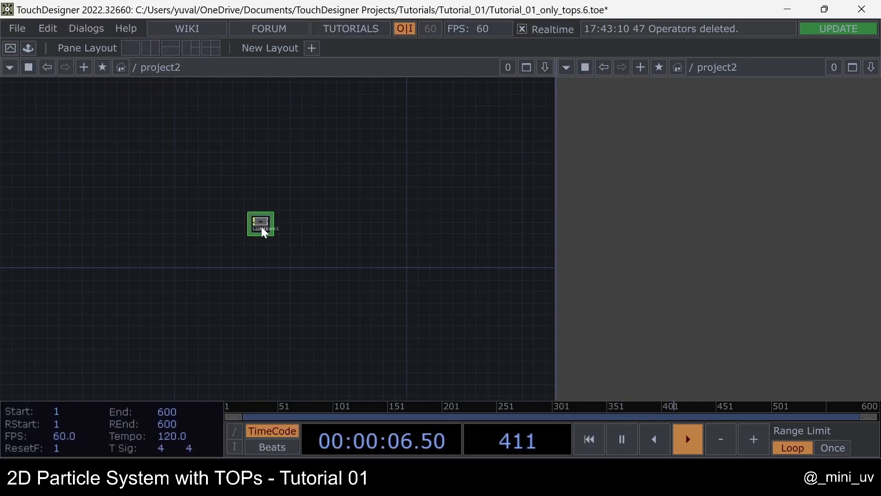
pyautogui.scroll(5, 261, 227)
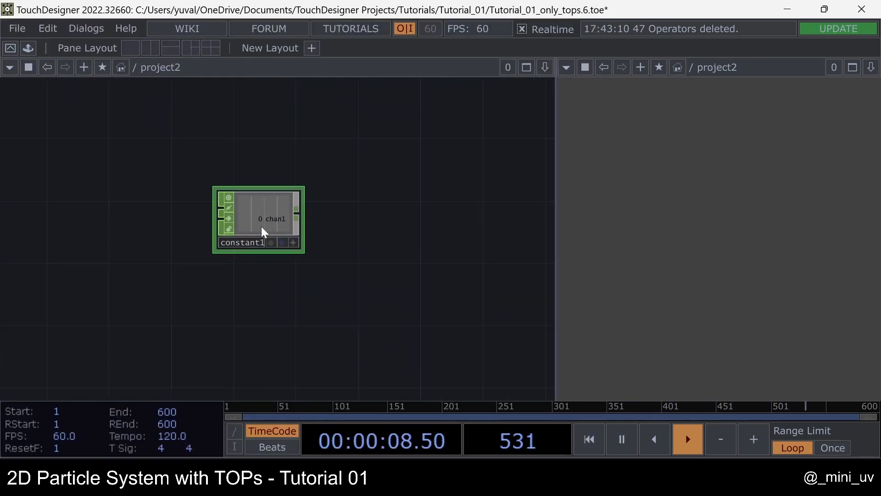
# Name the Constant CHOP's first channel res and set its value to 1080.
pyautogui.press('p')
pyautogui.moveTo(353, 154); pyautogui.dragTo(258, 151)
pyautogui.write('res')
pyautogui.click(457, 151)
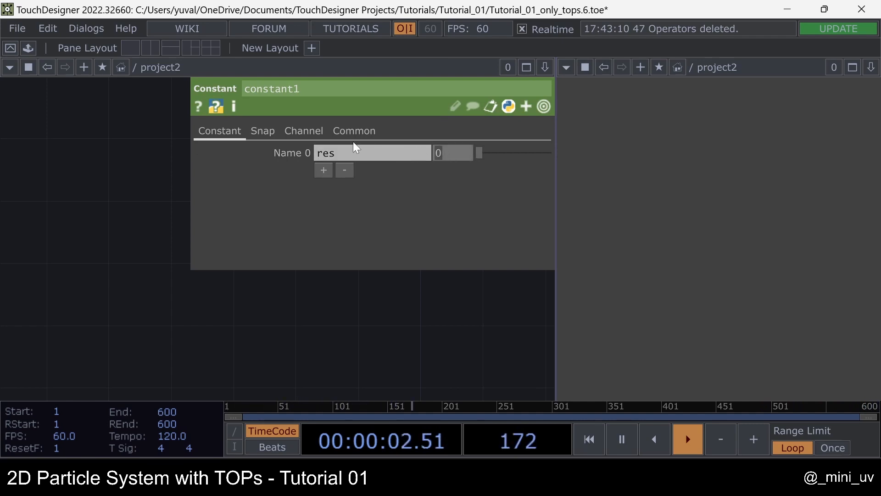
pyautogui.write('1080')
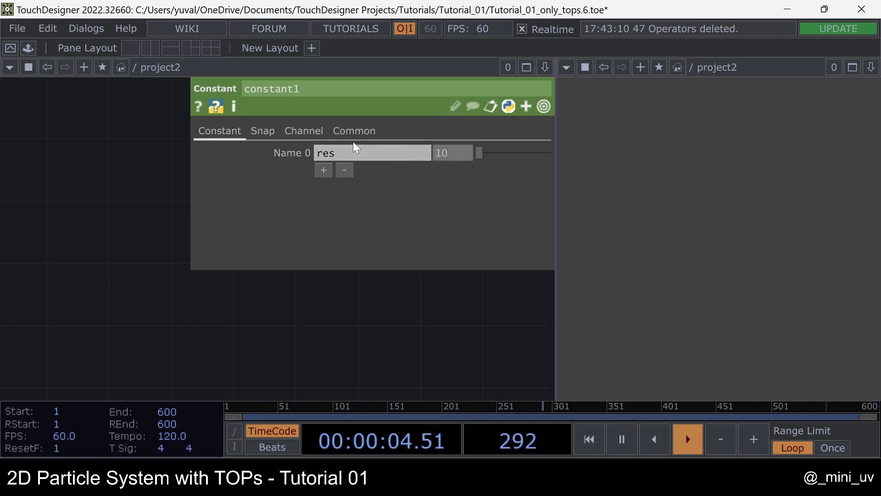
# Add a second channel to the Constant CHOP, named count, with a value of 512.
pyautogui.click(329, 172)
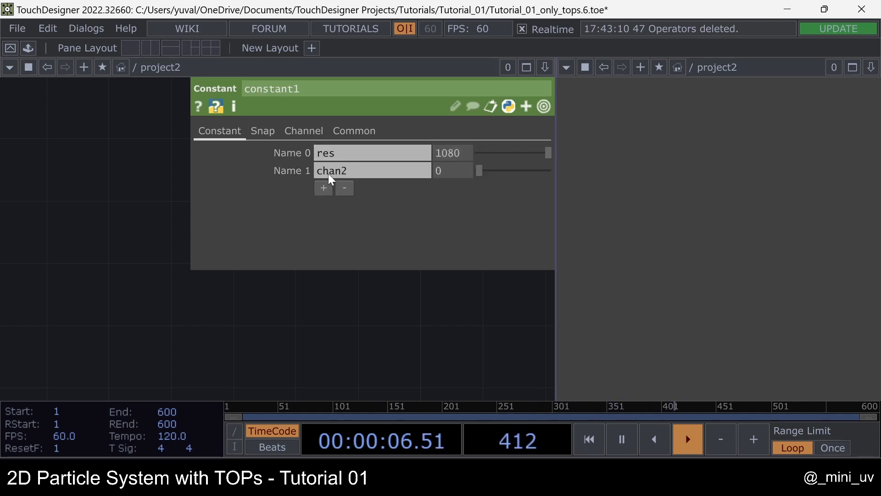
pyautogui.click(372, 169)
pyautogui.write('count')
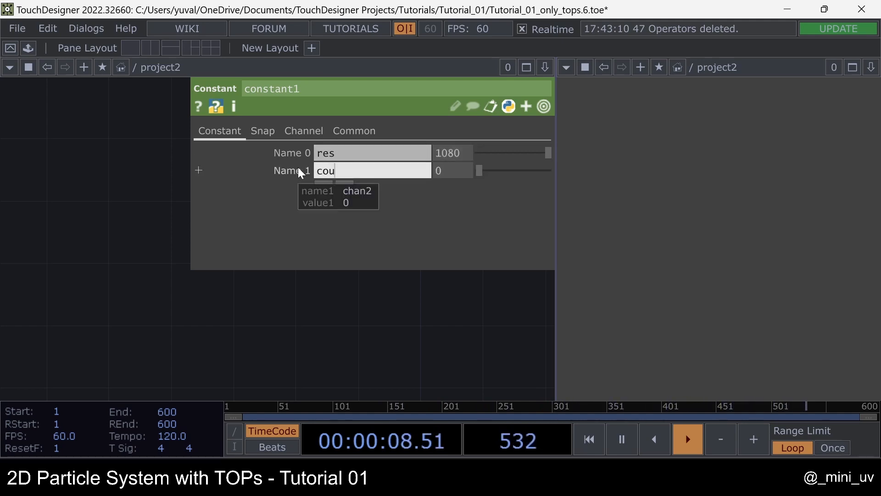
pyautogui.click(455, 169)
pyautogui.write('512')
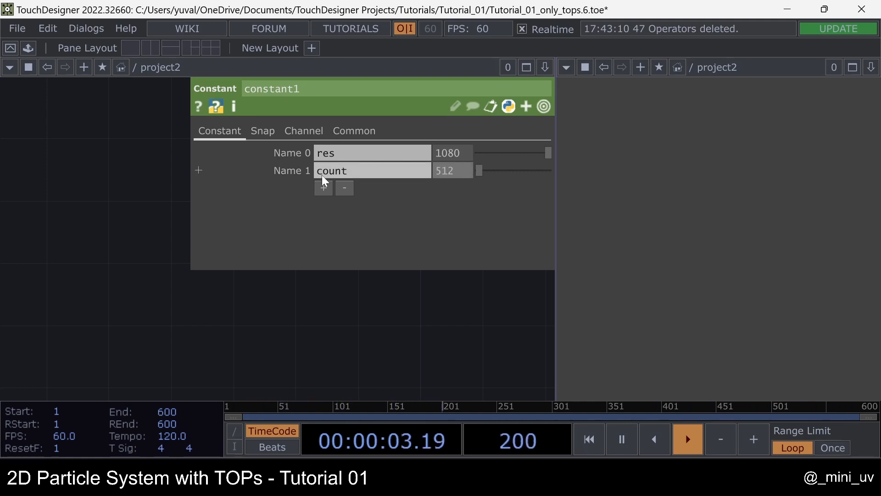
pyautogui.press('Return')
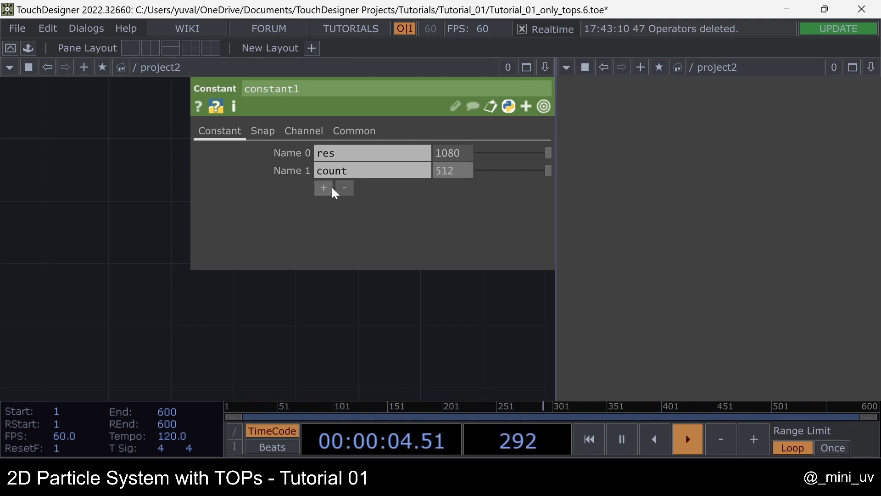
# Add a third channel to the Constant CHOP, named size, with a value of 0.001.
pyautogui.click(326, 188)
pyautogui.click(371, 190)
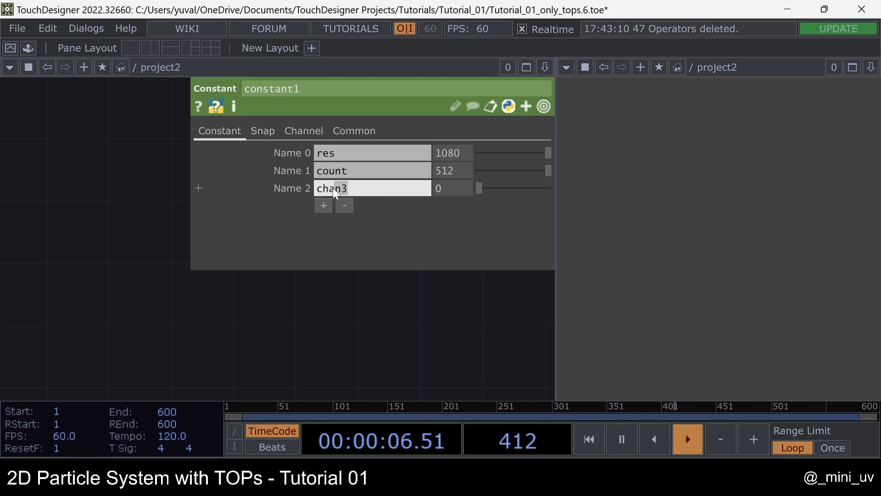
pyautogui.write('size')
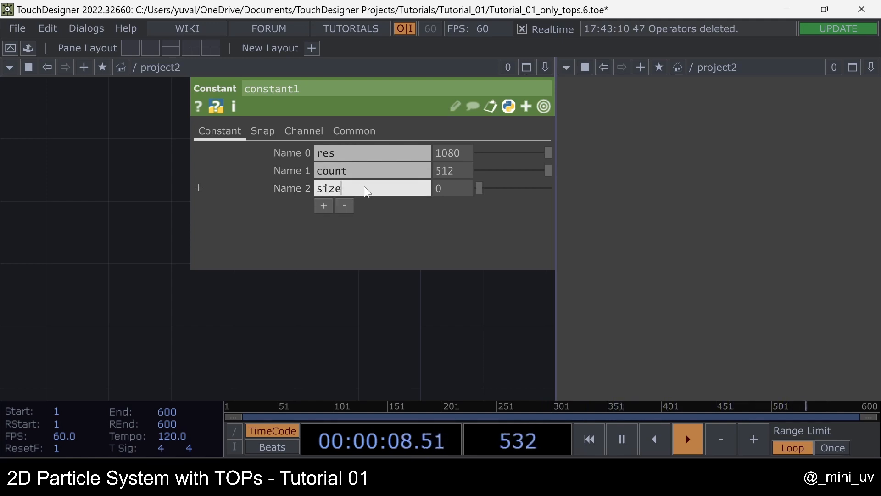
pyautogui.click(454, 187)
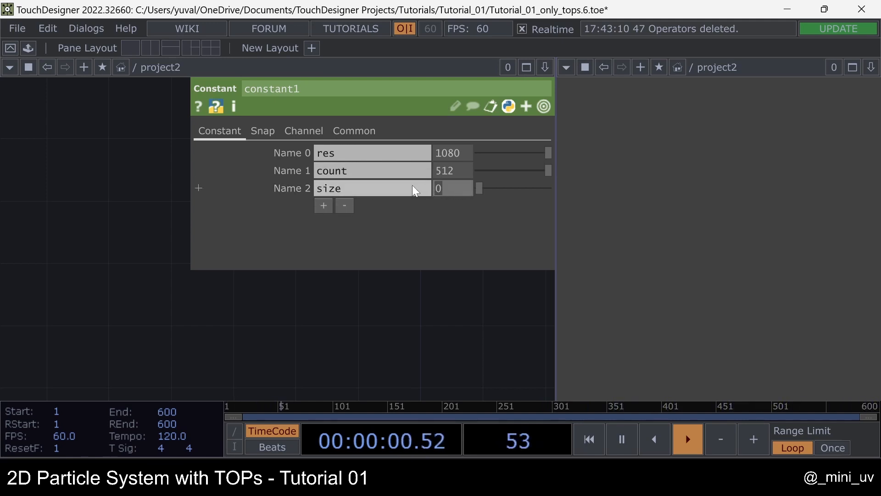
pyautogui.write('0.001')
pyautogui.press('Return')
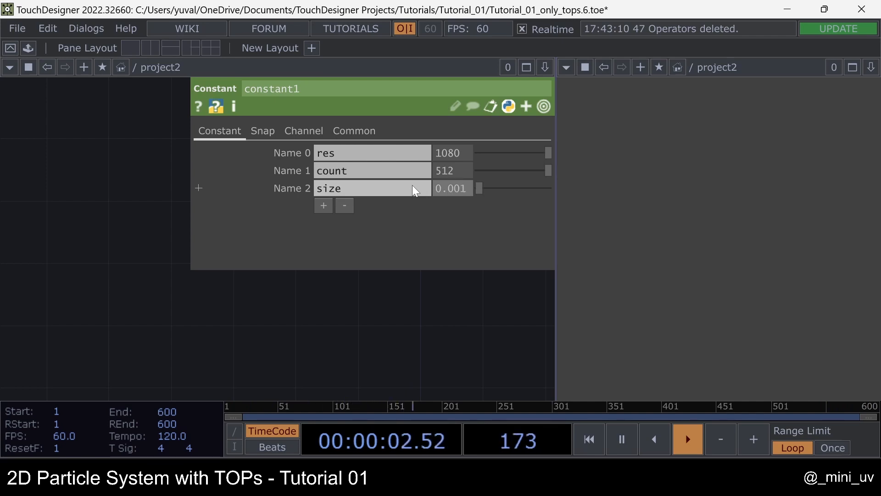
# Add a fourth channel to the Constant CHOP, named speed, with a value of 0.1.
pyautogui.click(324, 206)
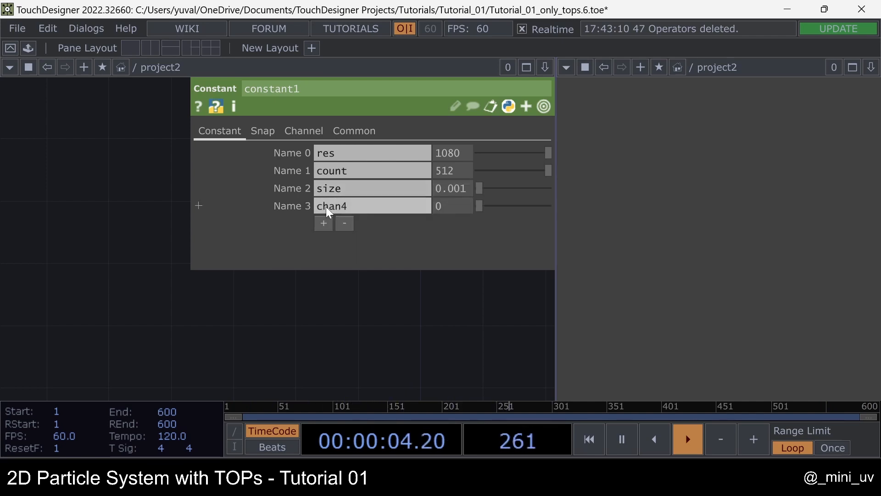
pyautogui.click(356, 207)
pyautogui.write('speed')
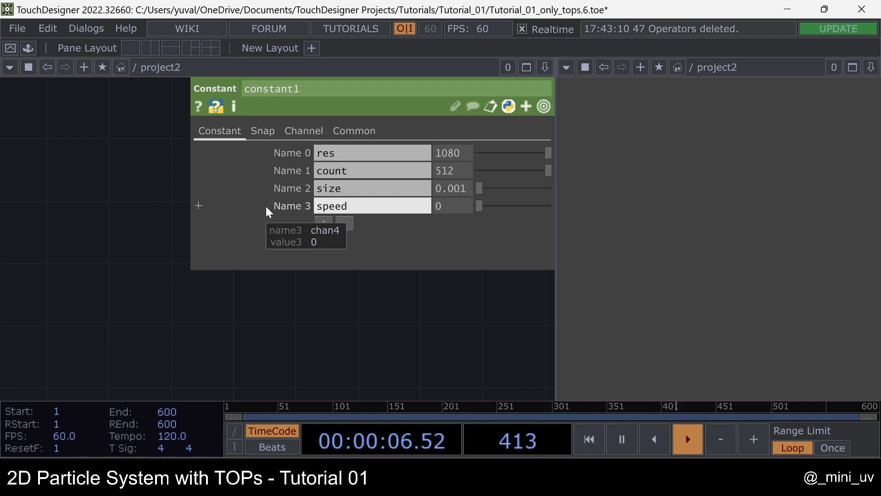
pyautogui.click(461, 202)
pyautogui.write('0.1')
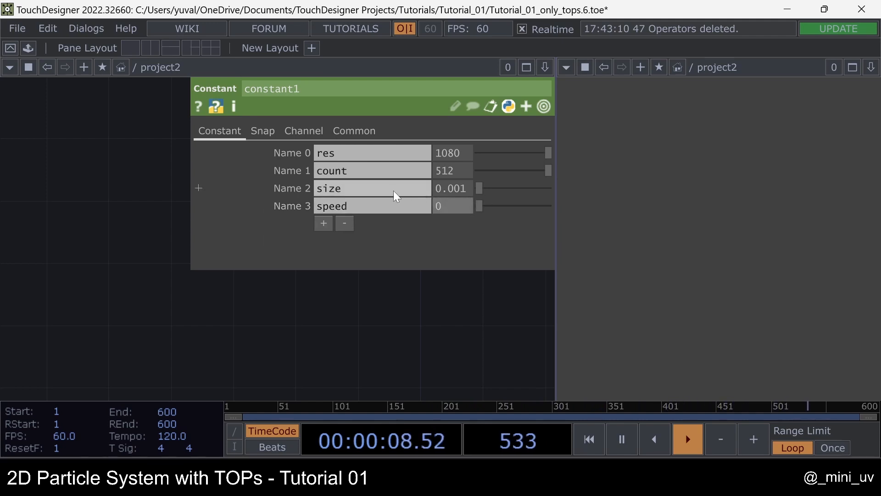
# Add a fifth channel to the Constant CHOP, named rate, with the value expression 1/me.time.rate.
pyautogui.click(320, 222)
pyautogui.click(348, 223)
pyautogui.write('rate')
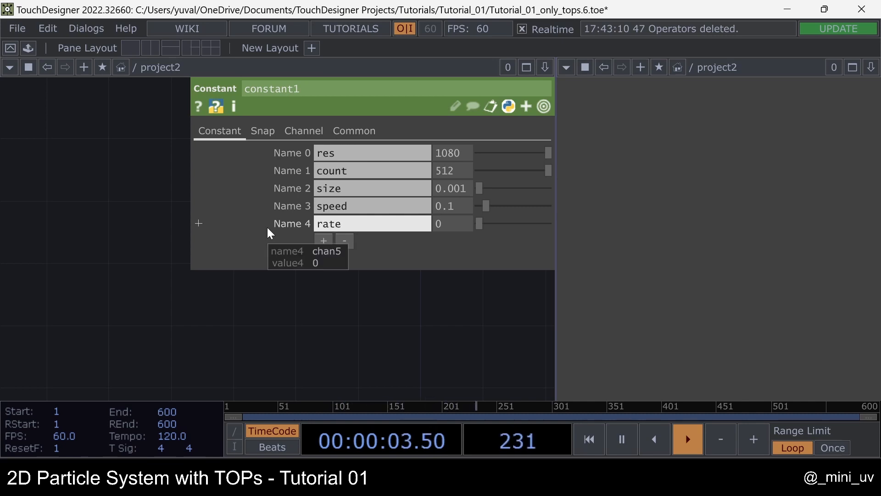
pyautogui.click(443, 219)
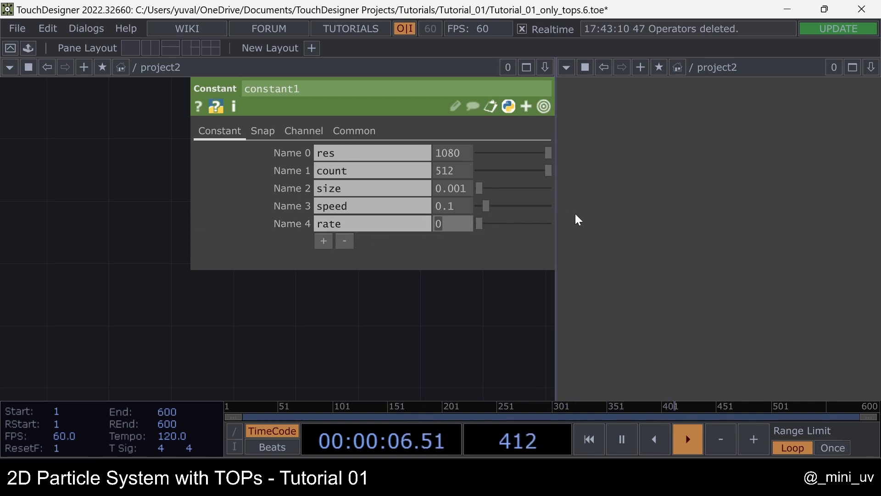
pyautogui.write('1/')
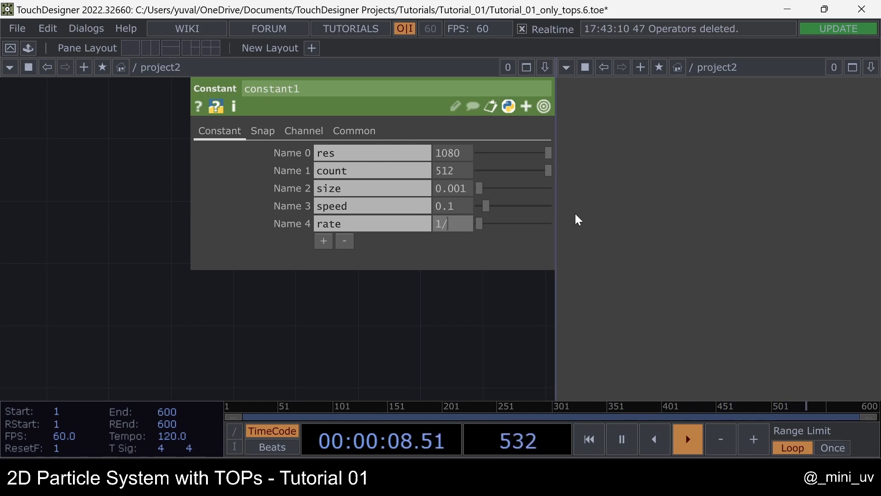
pyautogui.write('me.t')
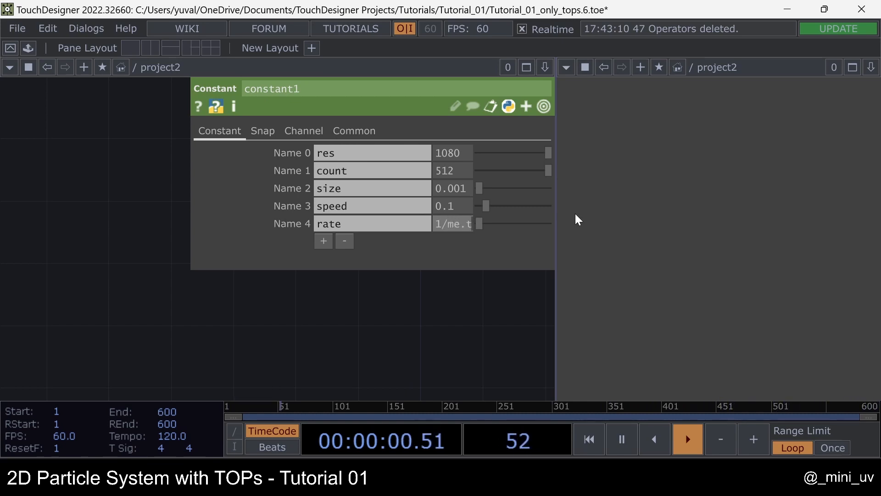
pyautogui.write('ime.')
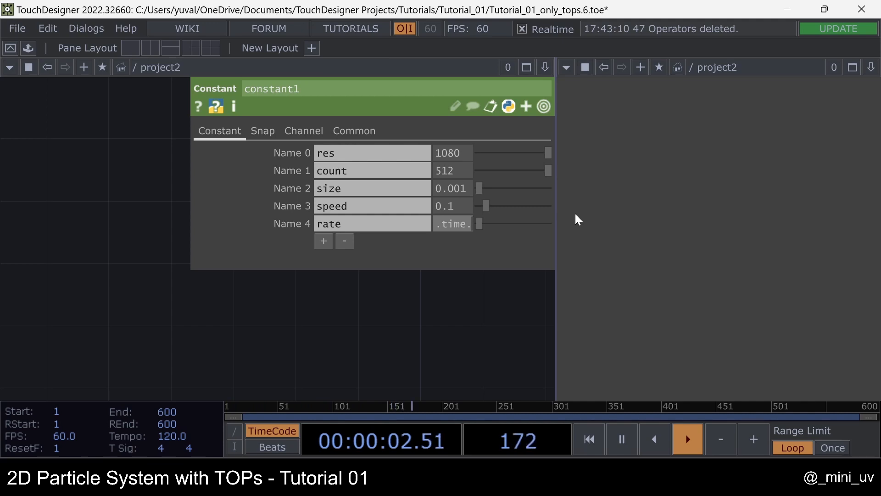
pyautogui.write('rate')
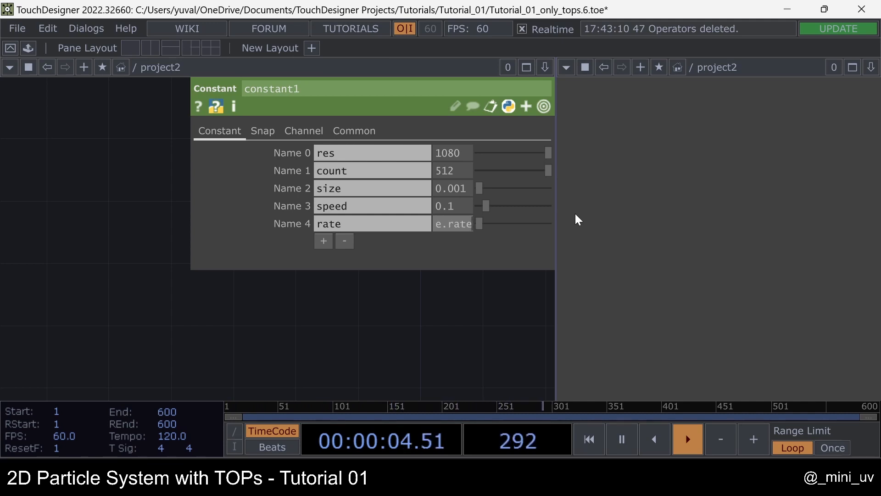
pyautogui.press('Return')
# Rename the Constant CHOP to data and show the network's colour palette.
pyautogui.scroll(5, 236, 257)
pyautogui.click(235, 255)
pyautogui.write('data')
pyautogui.press('Return')
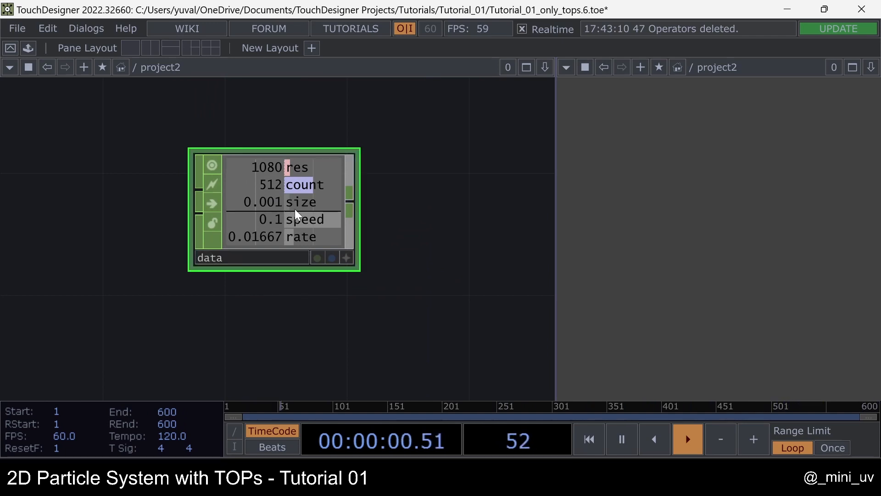
pyautogui.press('c')
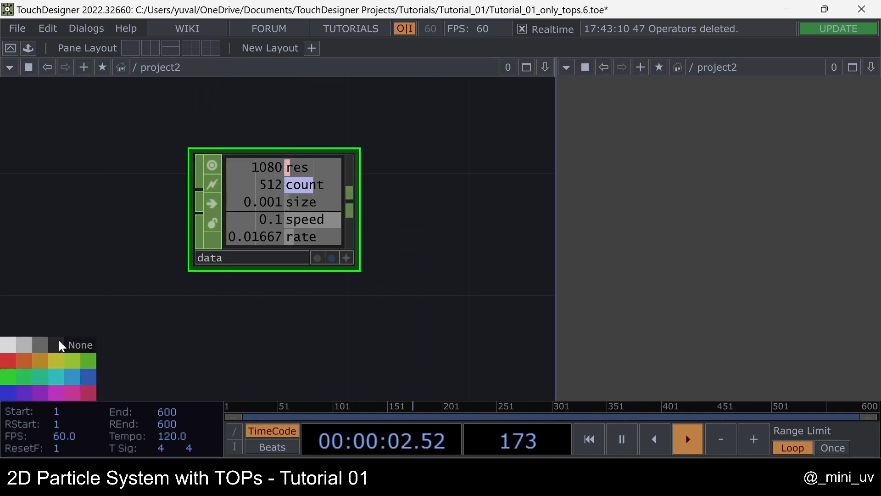
pyautogui.scroll(-6, 211, 161)
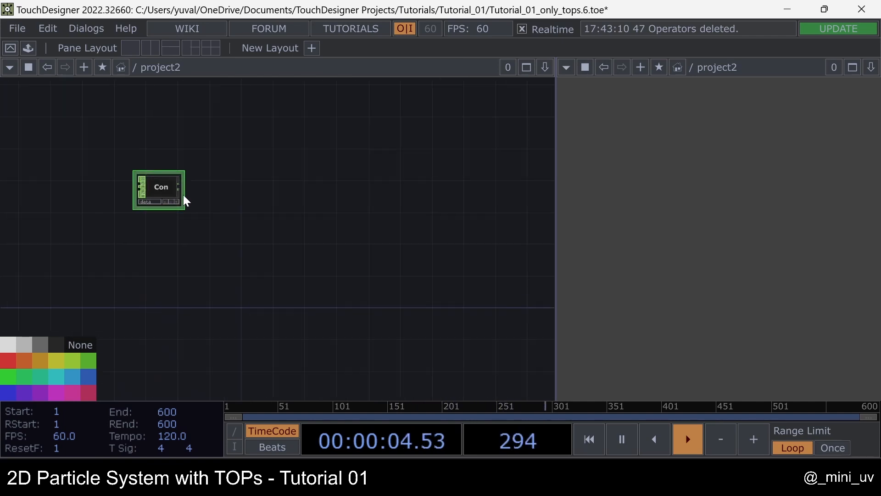
# Open the data operator's viewer as a floating window and shrink it to a compact size.
pyautogui.rightClick(152, 186)
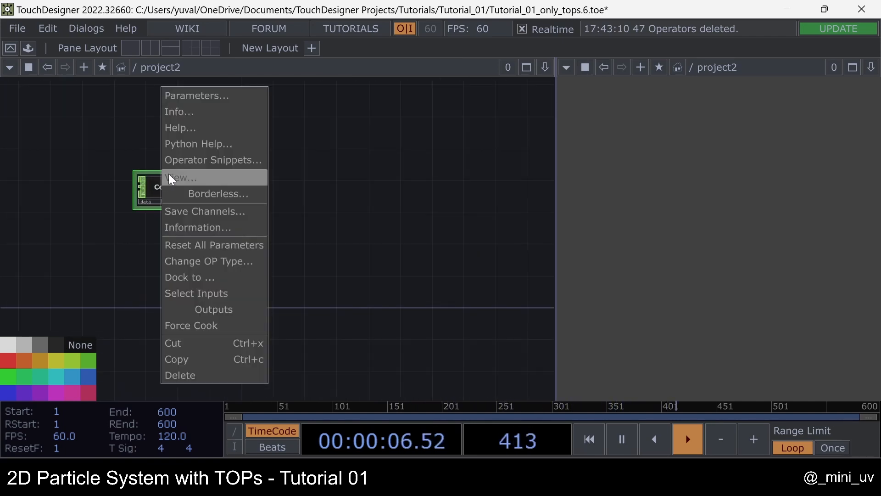
pyautogui.click(169, 175)
pyautogui.moveTo(327, 302); pyautogui.dragTo(176, 185)
pyautogui.moveTo(342, 238); pyautogui.dragTo(307, 235)
pyautogui.scroll(-3, 265, 233)
pyautogui.moveTo(160, 197); pyautogui.dragTo(195, 215)
pyautogui.moveTo(277, 221); pyautogui.dragTo(172, 207)
pyautogui.moveTo(347, 248); pyautogui.dragTo(329, 277)
pyautogui.scroll(2, 339, 282)
# Add a Geometry COMP to the network.
pyautogui.press('Tab')
pyautogui.write('ge')
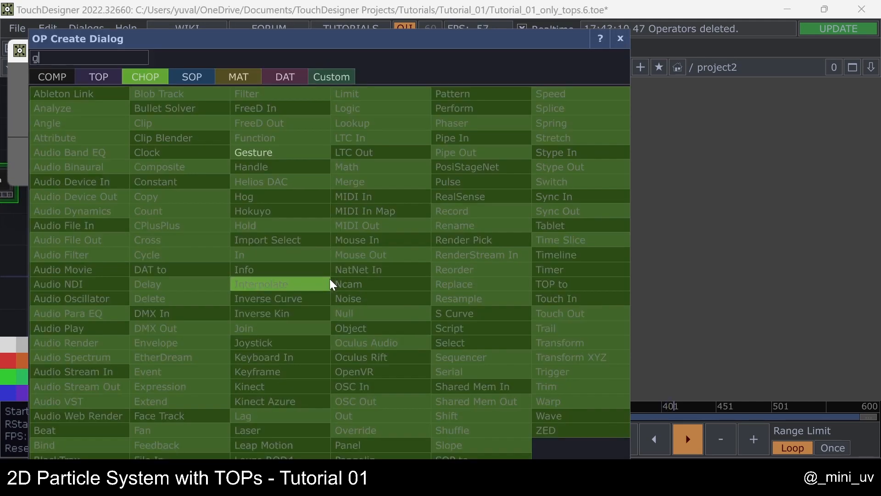
pyautogui.click(52, 77)
pyautogui.click(82, 207)
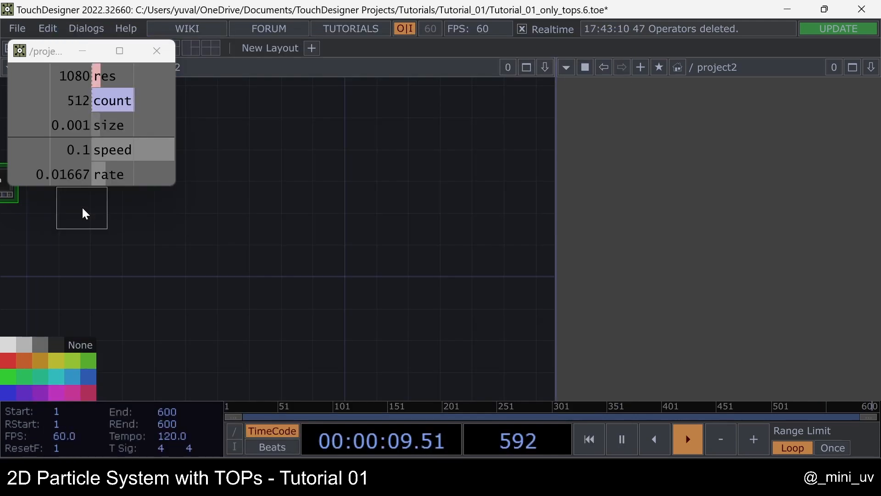
pyautogui.click(307, 281)
# Add a Camera COMP above the Geometry COMP and a Light COMP beside the camera.
pyautogui.press('Tab')
pyautogui.write('ca')
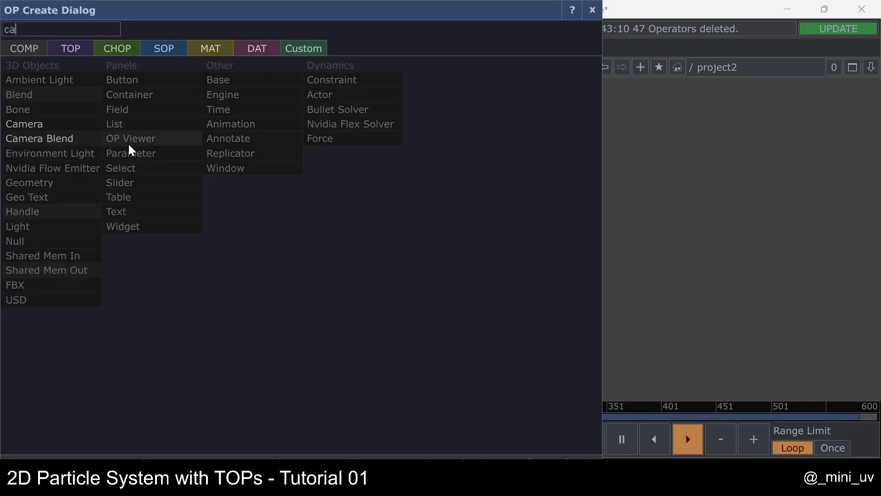
pyautogui.click(52, 124)
pyautogui.click(310, 218)
pyautogui.press('Tab')
pyautogui.write('li')
pyautogui.click(111, 228)
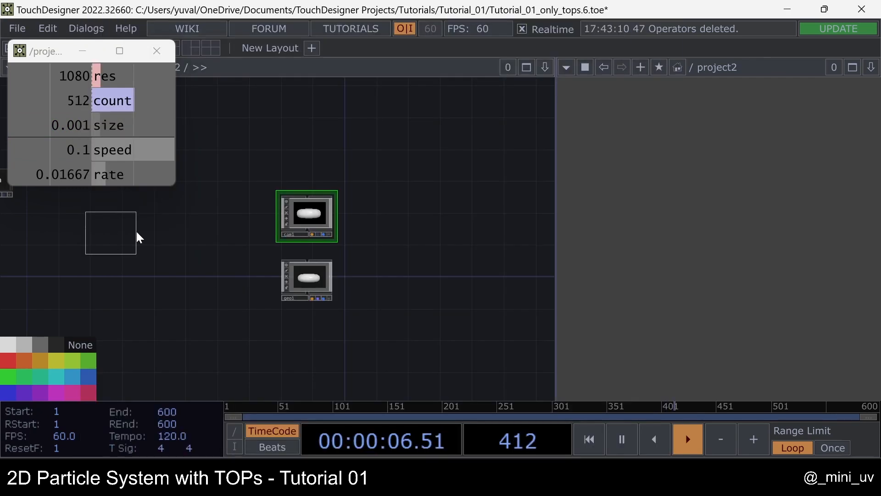
pyautogui.click(385, 212)
# Add a Render TOP beside the Geometry COMP, below the light.
pyautogui.press('Tab')
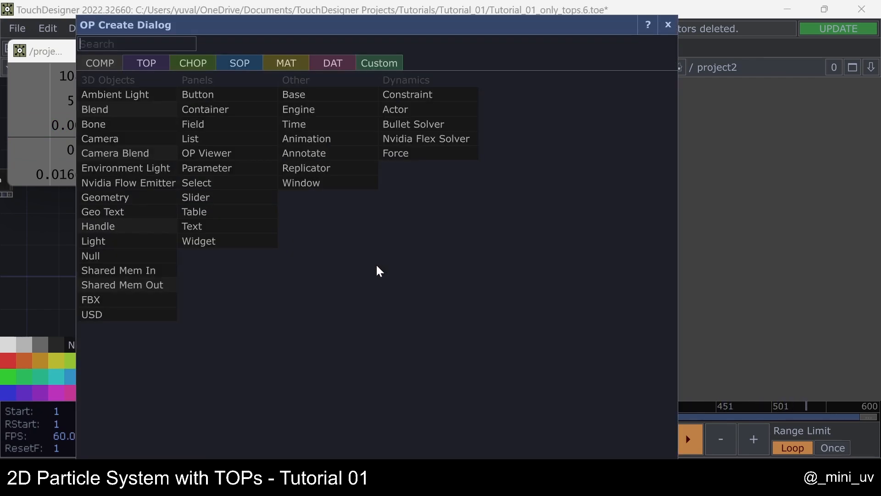
pyautogui.write('re')
pyautogui.click(145, 64)
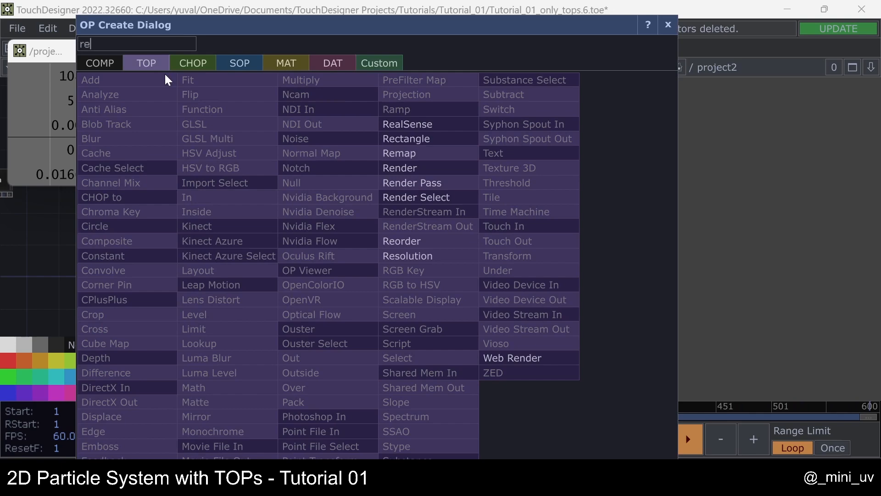
pyautogui.click(415, 168)
pyautogui.click(374, 275)
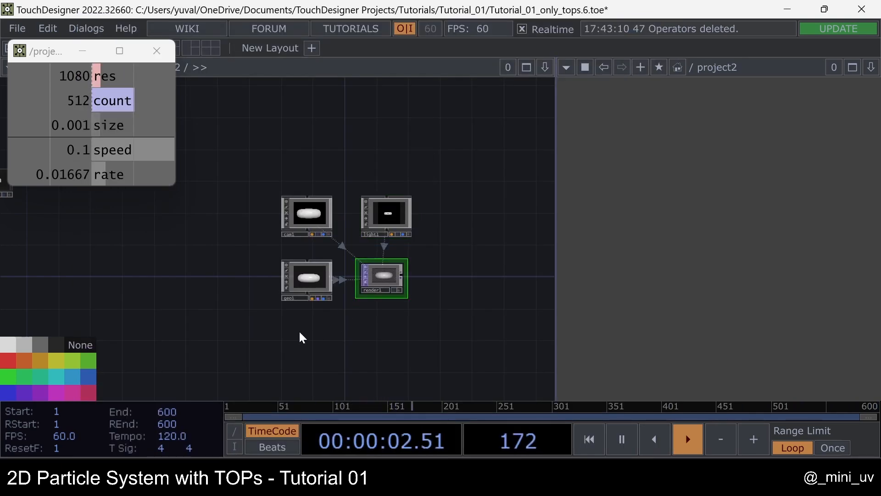
# Add a PBR material below the Geometry COMP and assign it to the geometry.
pyautogui.press('Tab')
pyautogui.write('p')
pyautogui.click(210, 112)
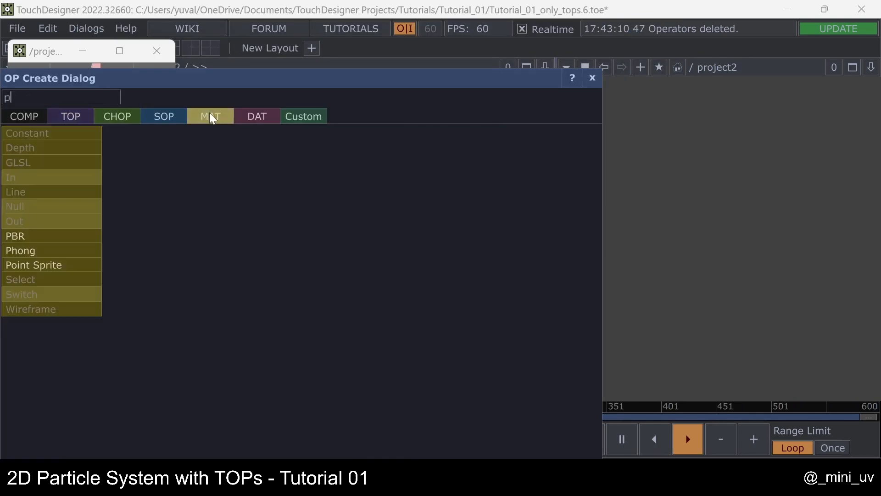
pyautogui.click(49, 236)
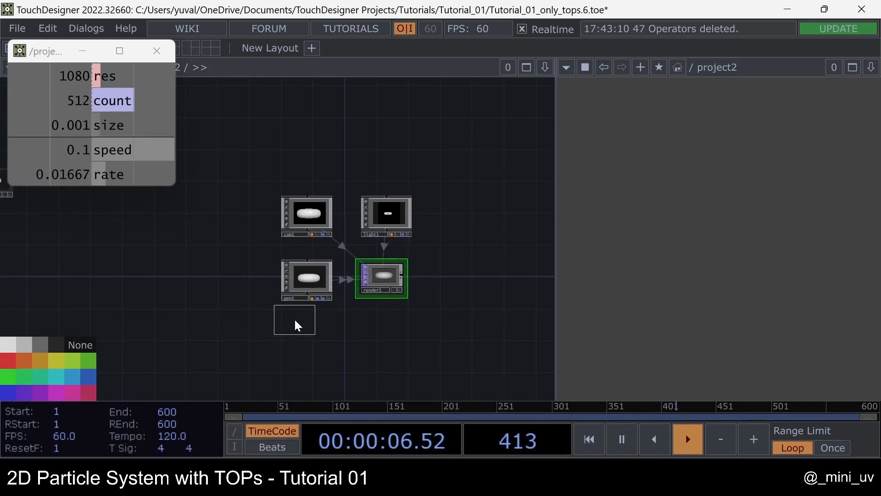
pyautogui.click(305, 328)
pyautogui.moveTo(304, 328); pyautogui.dragTo(304, 256)
pyautogui.click(304, 255)
pyautogui.moveTo(194, 257); pyautogui.dragTo(122, 256)
# Reference the data operator's res channel for both of render1's resolution values and set its pixel format to 32-bit float (RGBA).
pyautogui.scroll(3, 288, 277)
pyautogui.click(286, 272)
pyautogui.press('p')
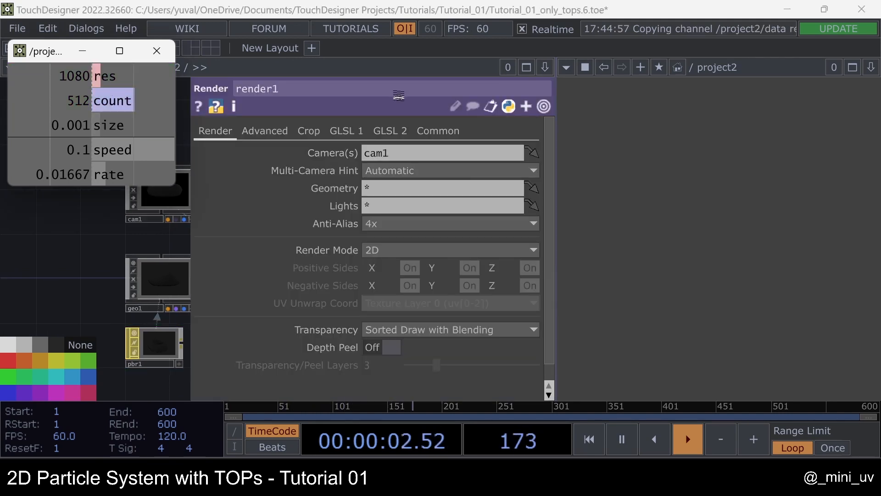
pyautogui.click(438, 131)
pyautogui.moveTo(337, 150); pyautogui.dragTo(340, 149)
pyautogui.click(340, 146)
pyautogui.click(407, 260)
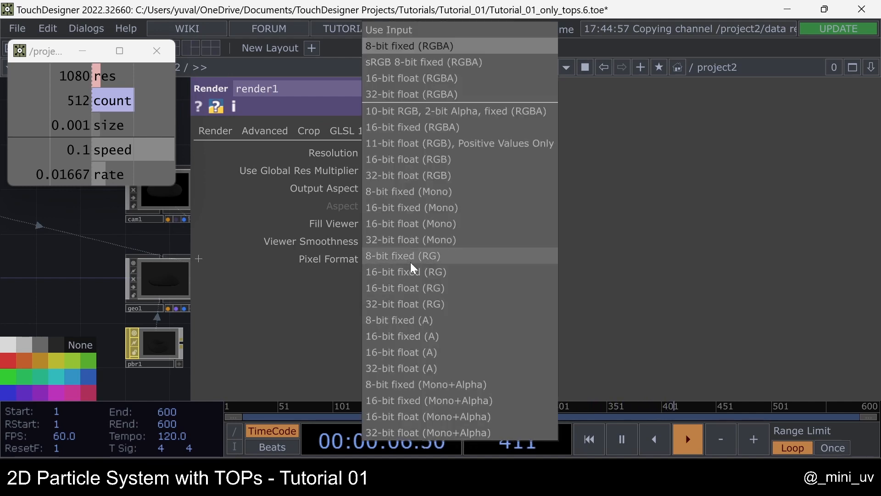
pyautogui.click(433, 94)
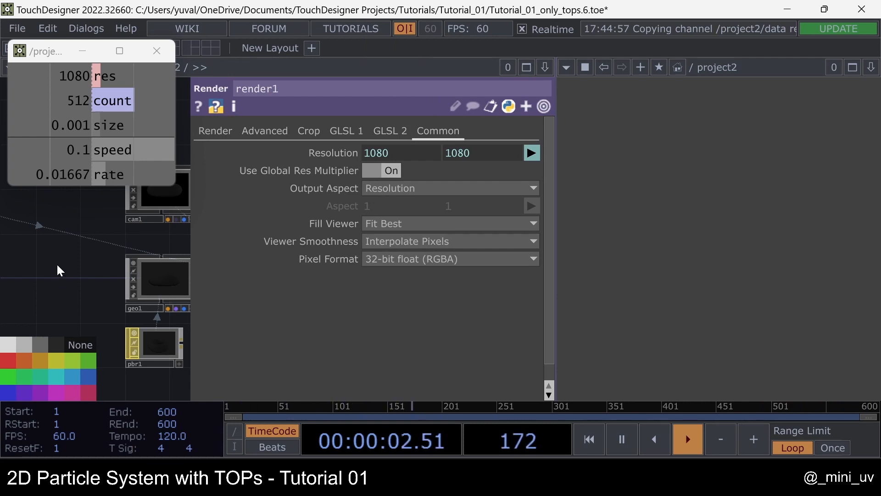
pyautogui.press('p')
# Connect a Level TOP to the output of render1 and place it far along the chain, leaving a wide gap.
pyautogui.moveTo(296, 255); pyautogui.dragTo(224, 263)
pyautogui.click(382, 252)
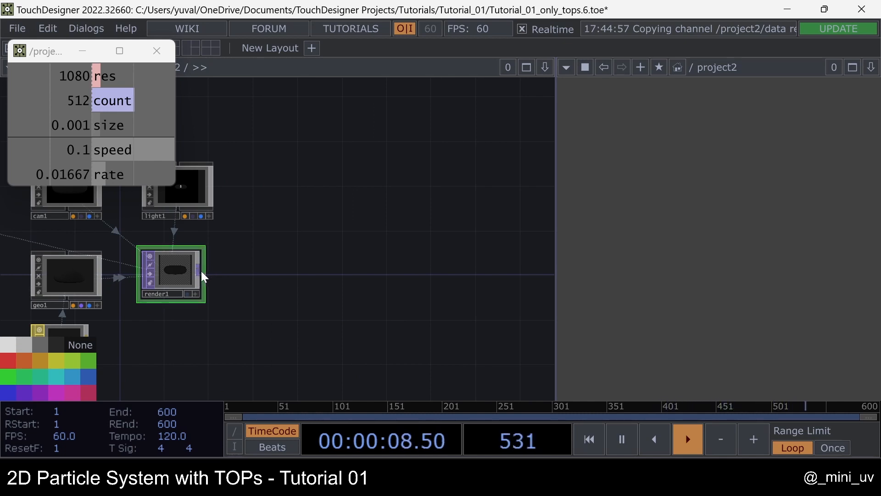
pyautogui.rightClick(202, 273)
pyautogui.click(138, 306)
pyautogui.click(472, 276)
pyautogui.moveTo(359, 217); pyautogui.dragTo(181, 224)
pyautogui.moveTo(288, 282); pyautogui.dragTo(433, 275)
pyautogui.moveTo(390, 217); pyautogui.dragTo(204, 211)
pyautogui.moveTo(243, 271); pyautogui.dragTo(259, 277)
pyautogui.scroll(-2, 280, 258)
pyautogui.moveTo(292, 233); pyautogui.dragTo(355, 230)
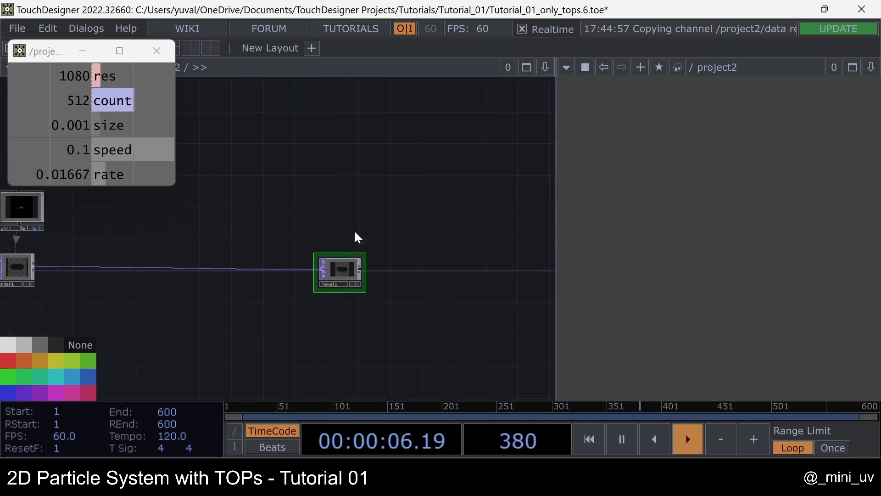
# Connect a Transform TOP to the output of level1.
pyautogui.rightClick(362, 269)
pyautogui.click(519, 256)
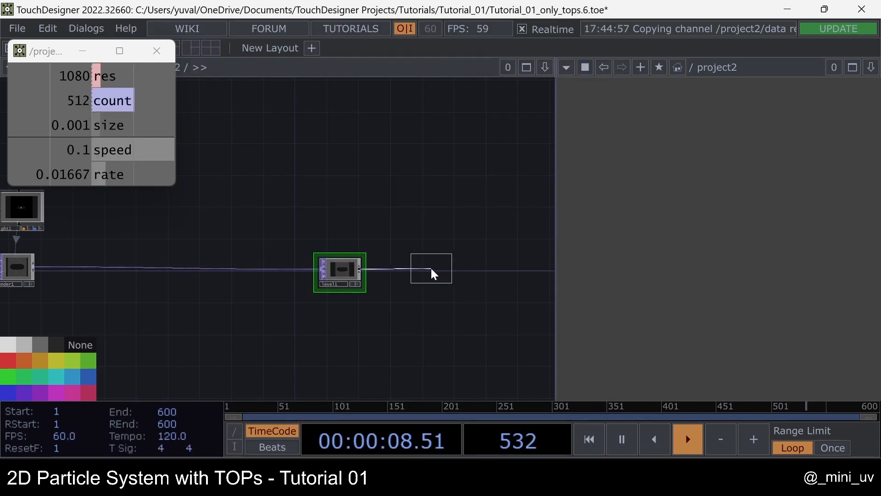
pyautogui.click(402, 271)
# Turn on Comp Over Background Color for the Transform TOP with a black background at alpha 1.
pyautogui.scroll(2, 401, 270)
pyautogui.press('p')
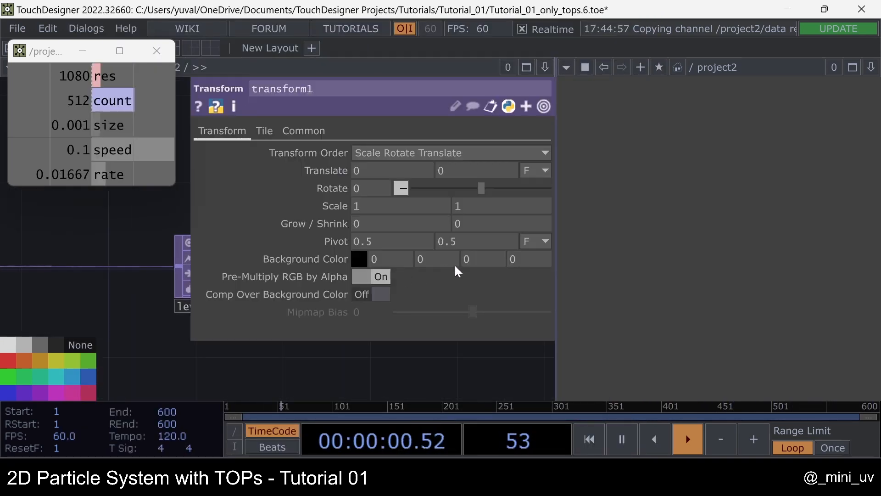
pyautogui.click(381, 294)
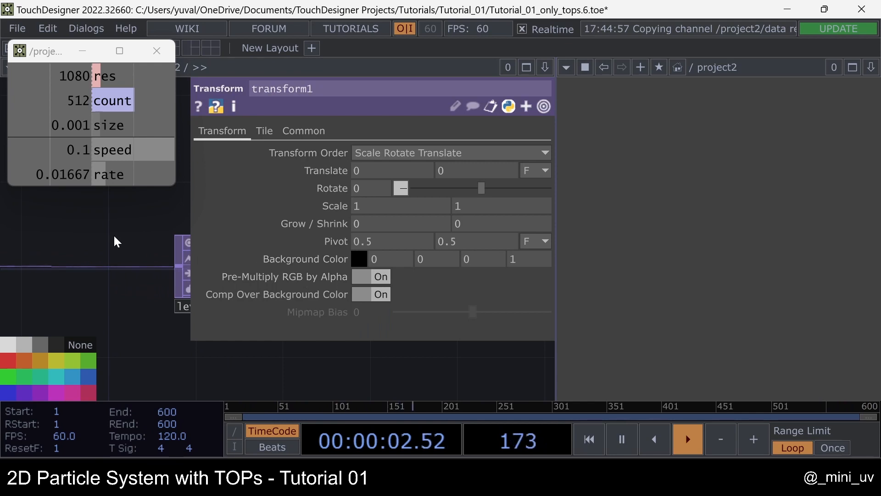
pyautogui.press('p')
pyautogui.scroll(-1, 129, 238)
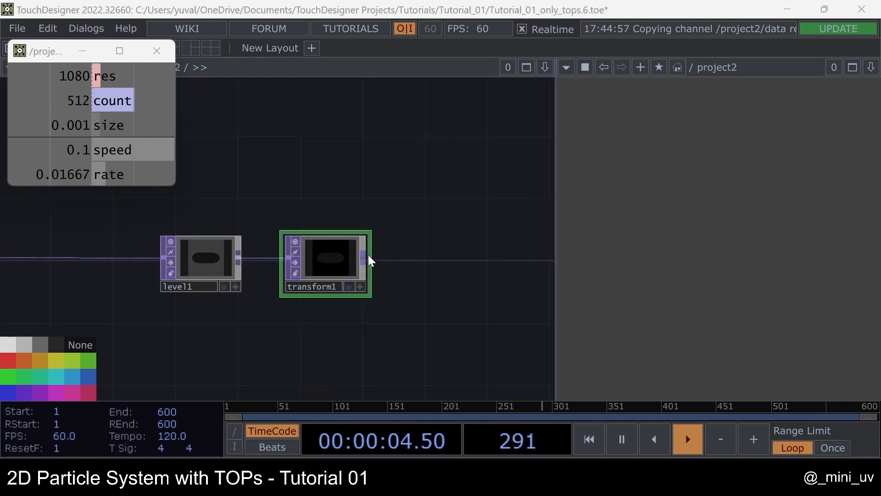
# Connect an Out TOP after transform1 and turn on its display flag to show the output in the second pane.
pyautogui.rightClick(368, 257)
pyautogui.write('out')
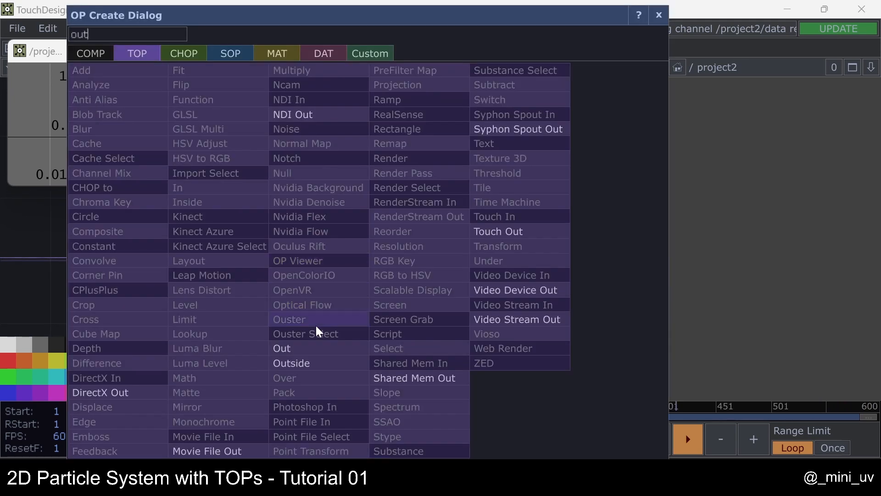
pyautogui.click(291, 349)
pyautogui.click(443, 269)
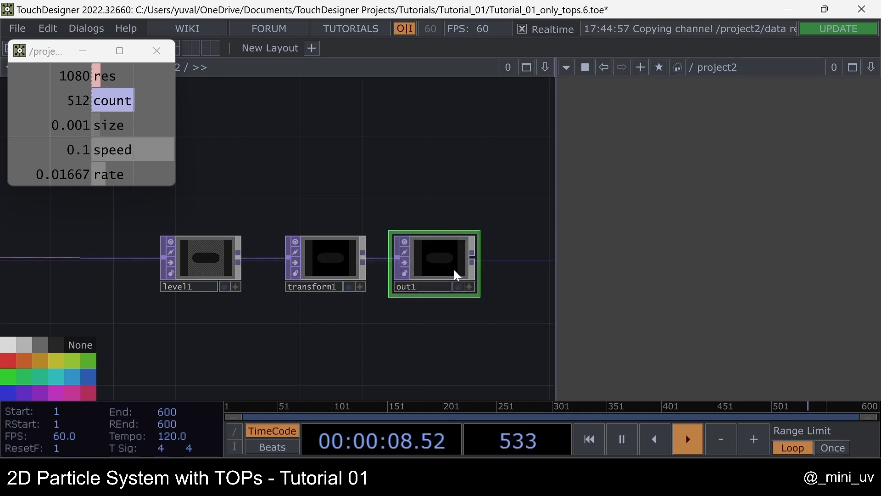
pyautogui.moveTo(450, 181); pyautogui.dragTo(472, 186)
pyautogui.click(381, 287)
pyautogui.hotkey('ctrl', 'a')
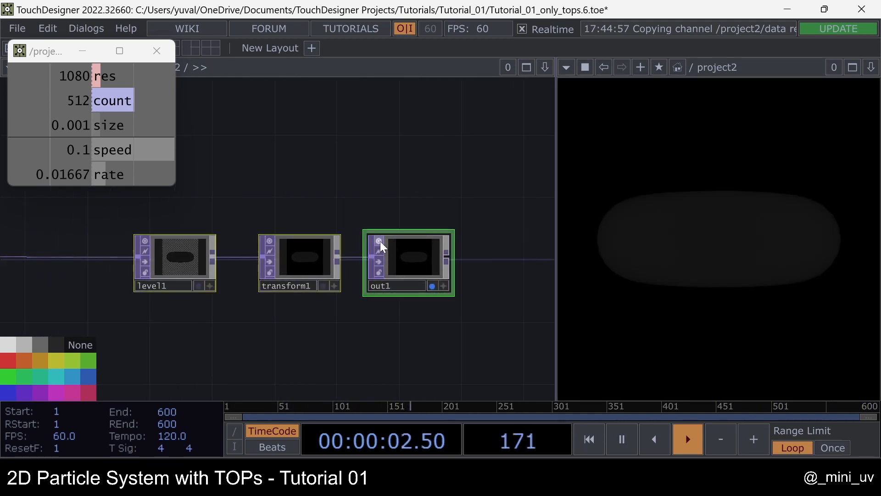
# Enter the geo1 component and delete its default torus.
pyautogui.scroll(-3, 390, 226)
pyautogui.moveTo(402, 188); pyautogui.dragTo(526, 190)
pyautogui.moveTo(94, 301); pyautogui.dragTo(351, 307)
pyautogui.scroll(2, 286, 251)
pyautogui.scroll(4, 248, 262)
pyautogui.scroll(2, 248, 262)
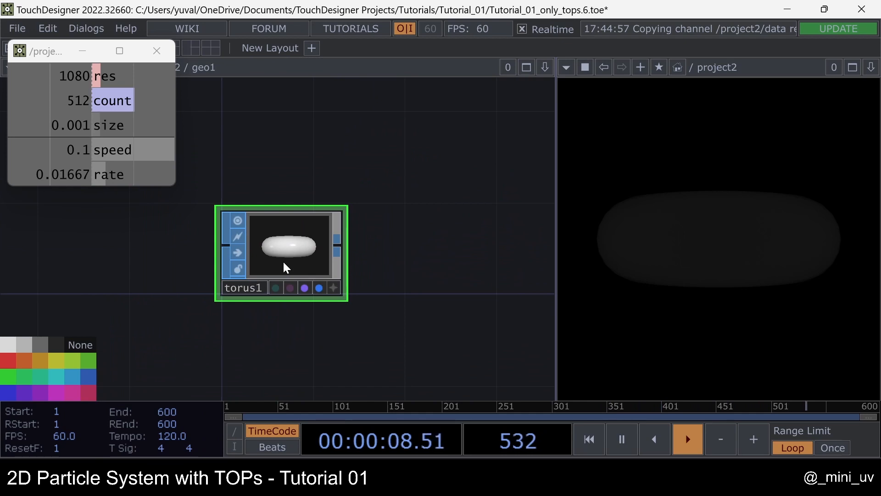
pyautogui.press('Delete')
# Add a Rectangle SOP inside geo1.
pyautogui.press('Tab')
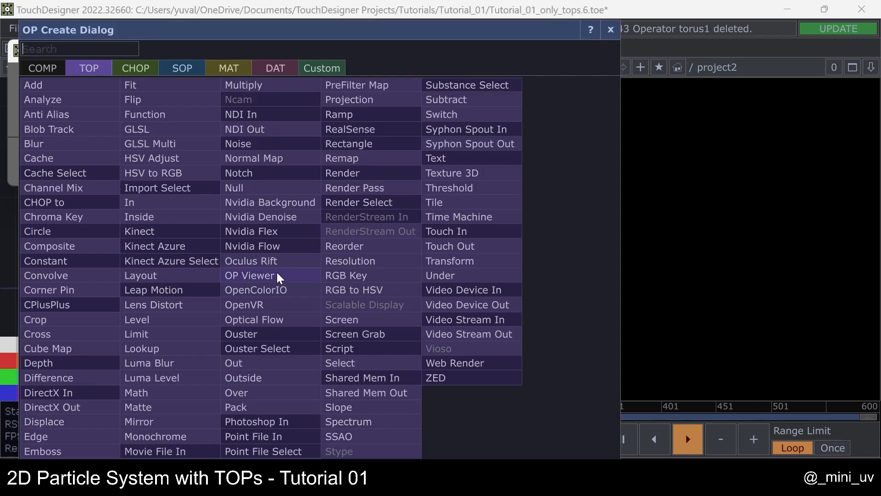
pyautogui.click(174, 68)
pyautogui.write('re')
pyautogui.click(274, 449)
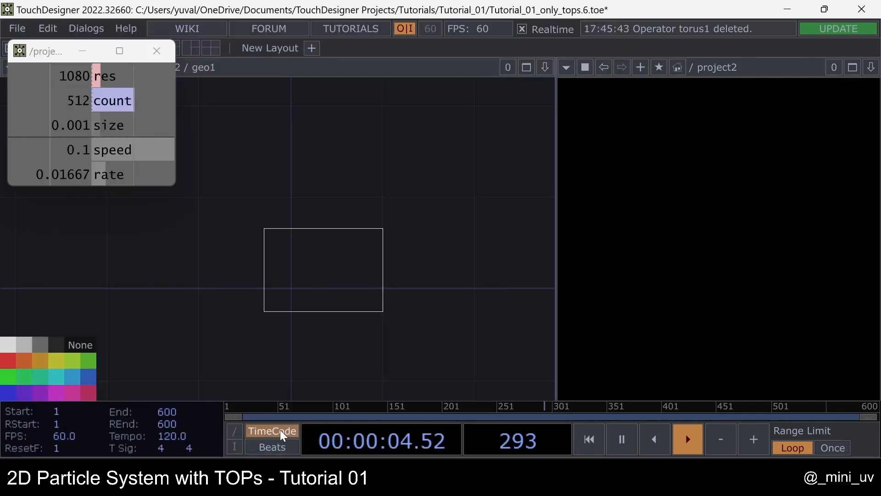
pyautogui.click(236, 245)
# Connect a Transform SOP to the output of the rectangle.
pyautogui.rightClick(297, 240)
pyautogui.write('tr')
pyautogui.click(345, 387)
pyautogui.click(393, 255)
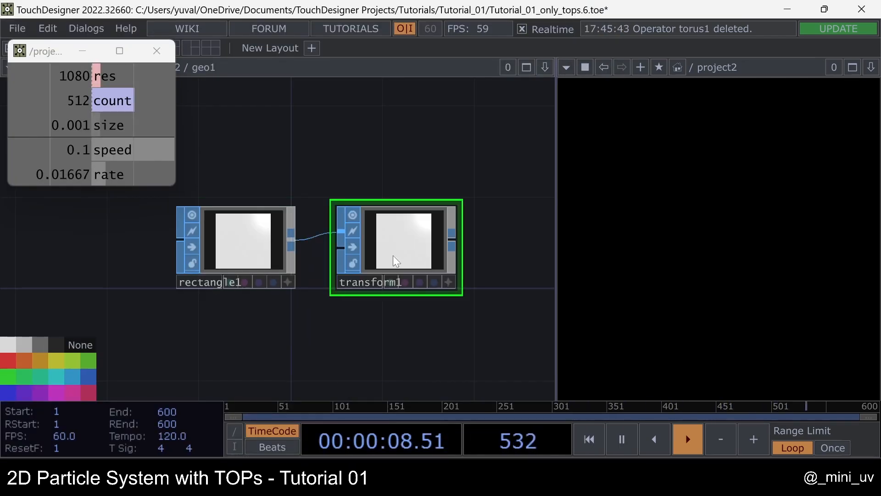
# Append a Null SOP after the Transform SOP and enable its render and display flags.
pyautogui.moveTo(338, 170); pyautogui.dragTo(278, 174)
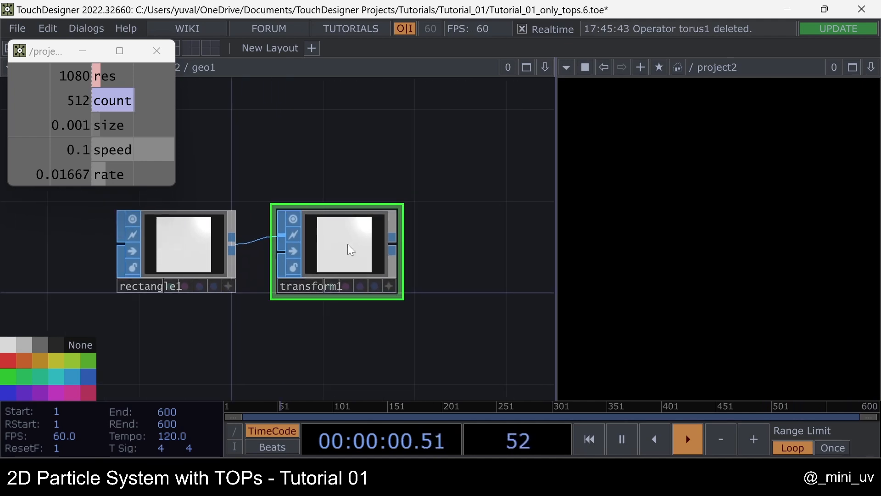
pyautogui.hotkey('ctrl', 'alt', 'n')
pyautogui.click(501, 243)
pyautogui.scroll(5, 444, 257)
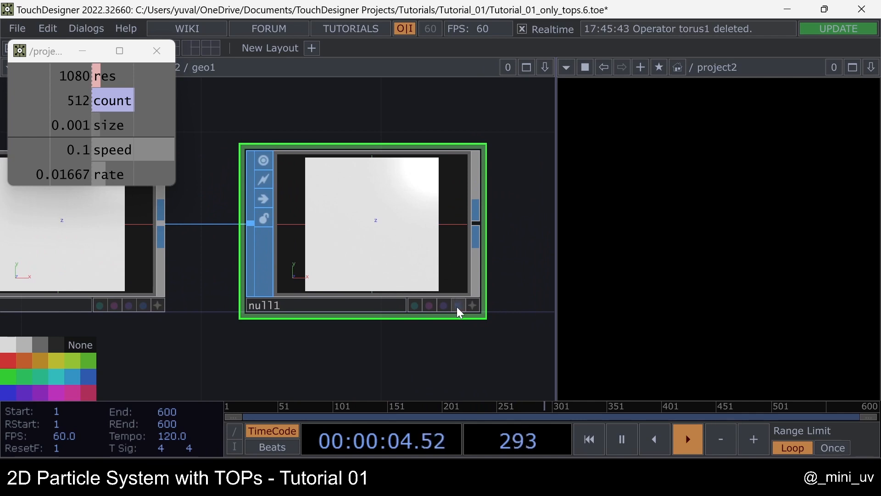
pyautogui.click(457, 305)
pyautogui.scroll(-6, 456, 293)
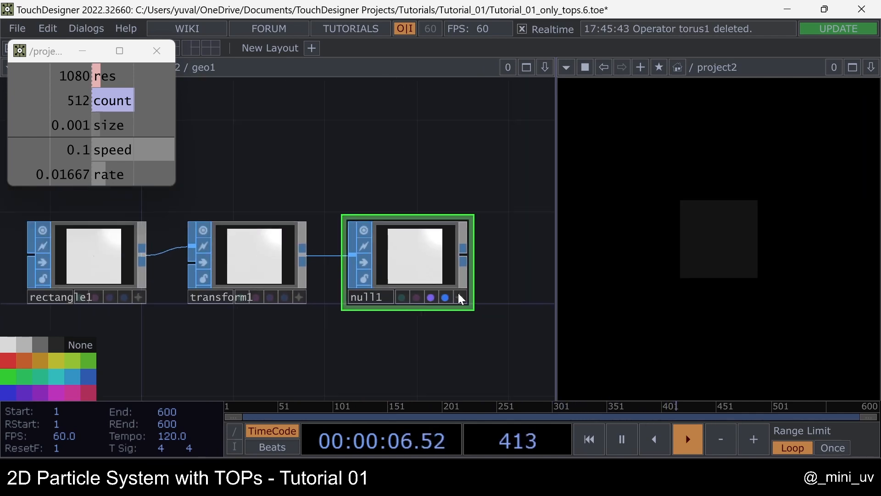
# Drive the Transform SOP's Uniform Scale with a CHOP reference to the data operator's size channel.
pyautogui.moveTo(274, 344); pyautogui.dragTo(330, 343)
pyautogui.click(316, 269)
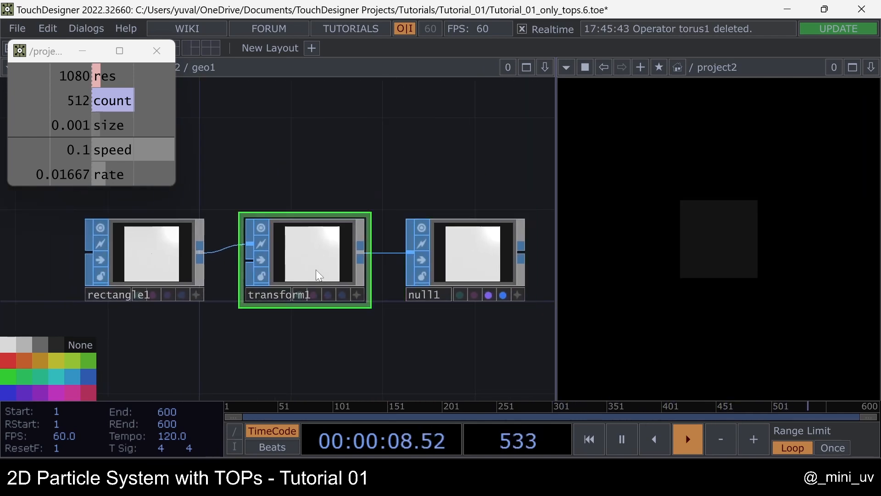
pyautogui.press('p')
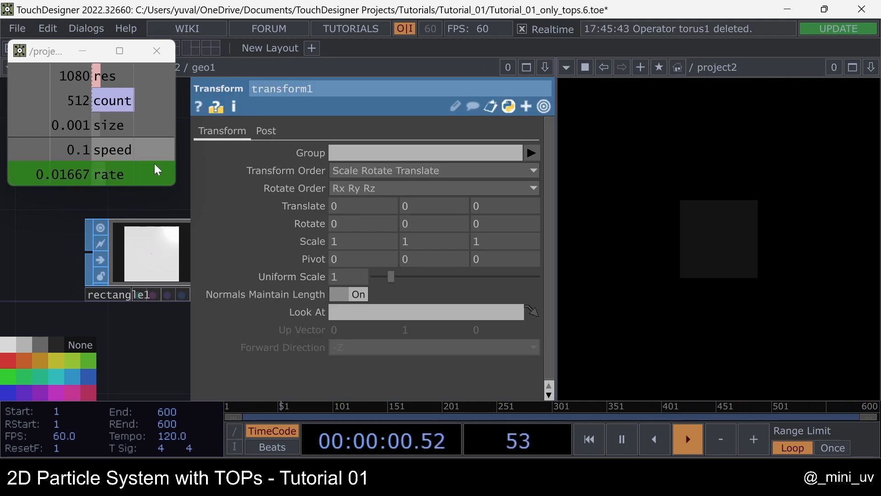
pyautogui.moveTo(97, 125); pyautogui.dragTo(350, 282)
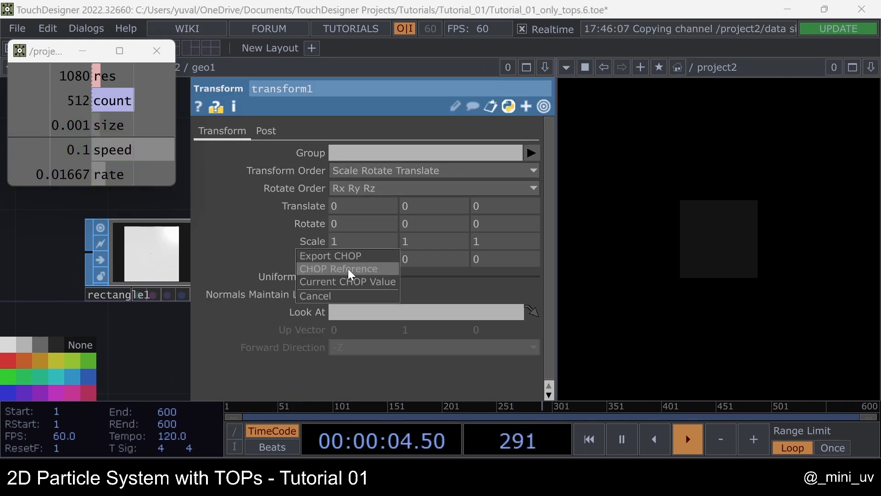
pyautogui.click(340, 269)
pyautogui.scroll(-2, 68, 248)
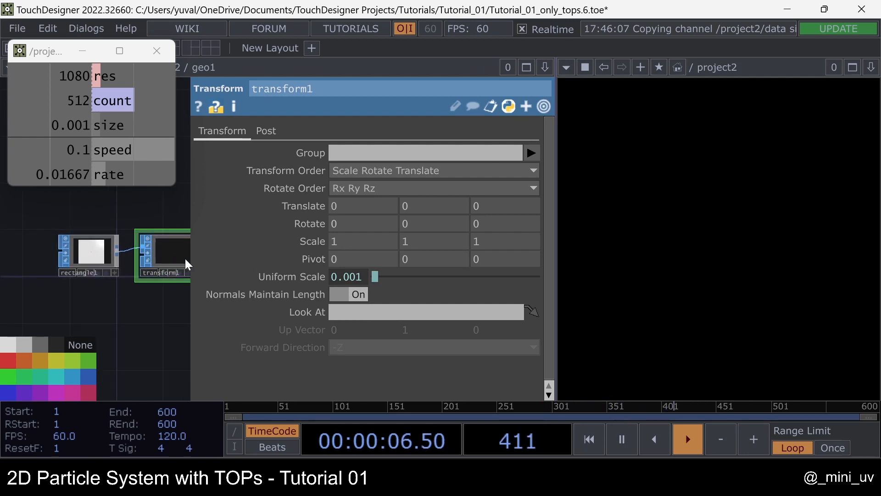
pyautogui.press('p')
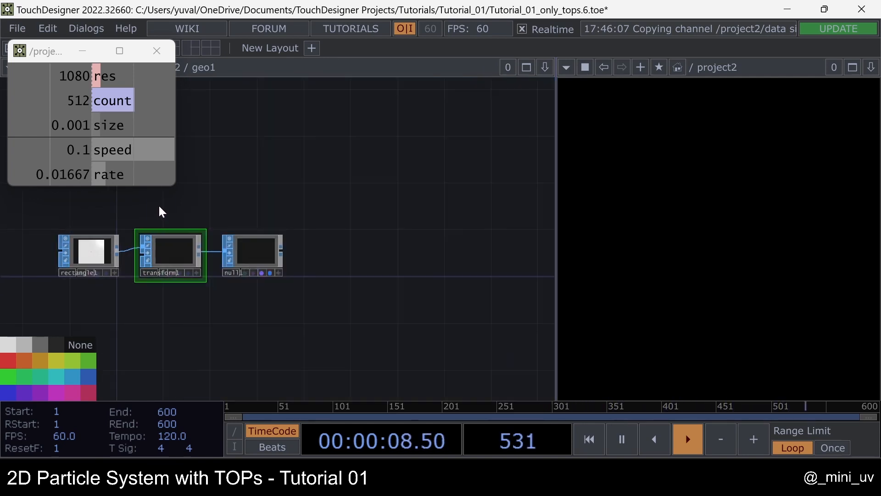
# Turn off the viewers of all operators inside geo1 and in the parent project2 network.
pyautogui.scroll(4, 221, 225)
pyautogui.scroll(-5, 342, 255)
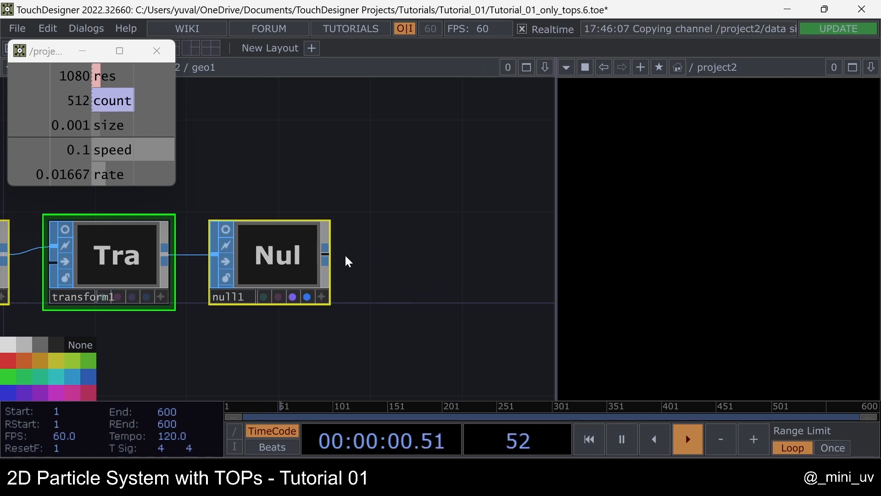
pyautogui.scroll(-2, 280, 252)
pyautogui.scroll(-6, 280, 251)
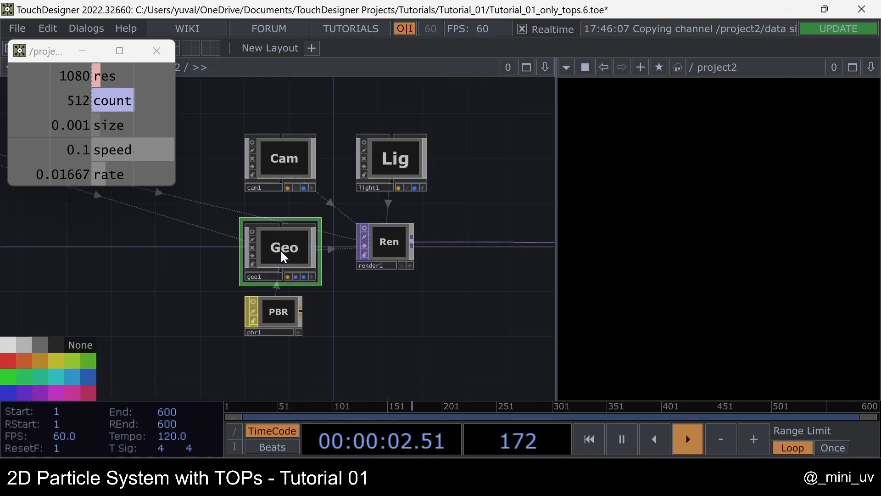
# Move the data Constant CHOP slightly higher and farther from the rendering operators.
pyautogui.scroll(4, 217, 211)
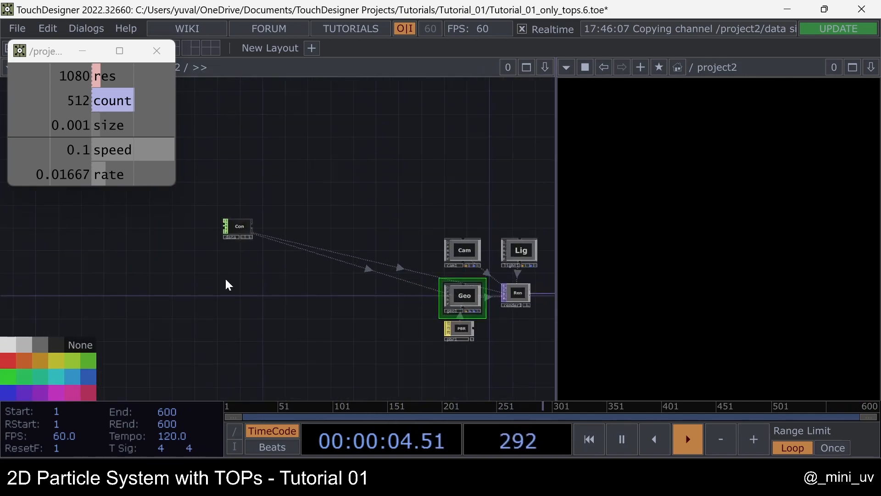
pyautogui.moveTo(225, 277); pyautogui.dragTo(313, 270)
pyautogui.moveTo(324, 223); pyautogui.dragTo(307, 207)
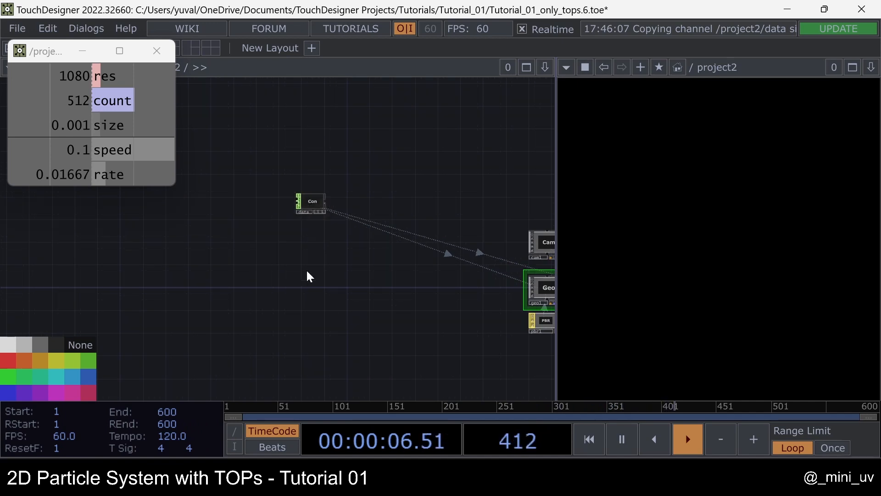
# Add a Ramp TOP in the empty area of the project2 network, away from the data Constant CHOP.
pyautogui.moveTo(307, 269); pyautogui.dragTo(405, 243)
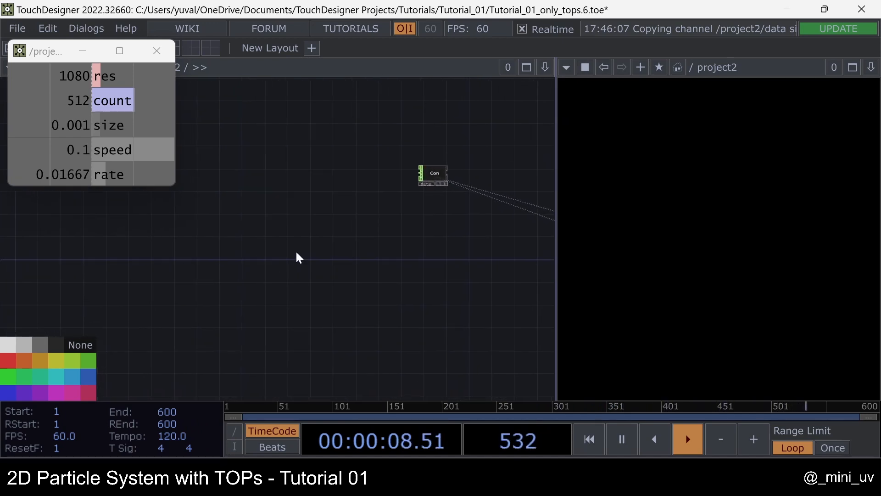
pyautogui.moveTo(281, 252); pyautogui.dragTo(248, 265)
pyautogui.scroll(2, 247, 261)
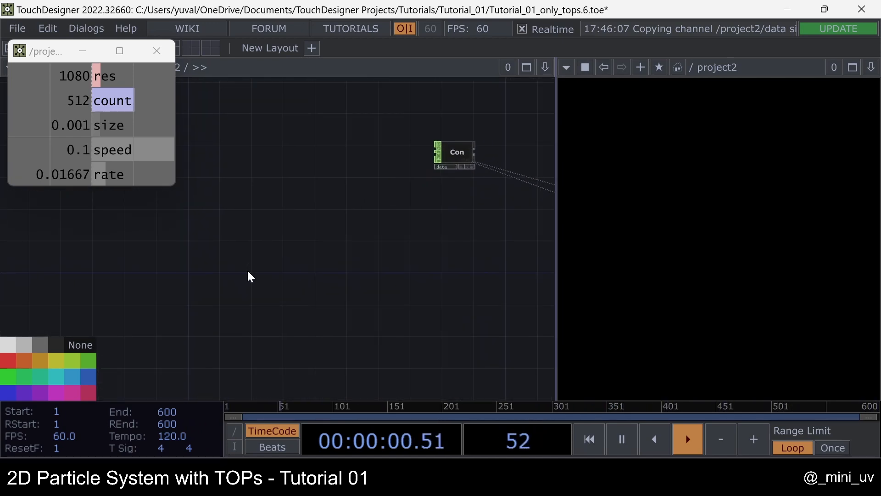
pyautogui.press('Tab')
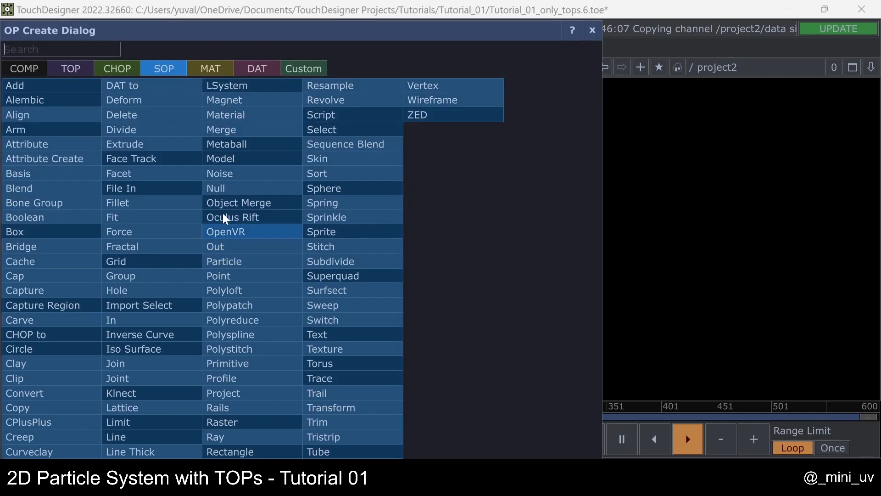
pyautogui.click(70, 70)
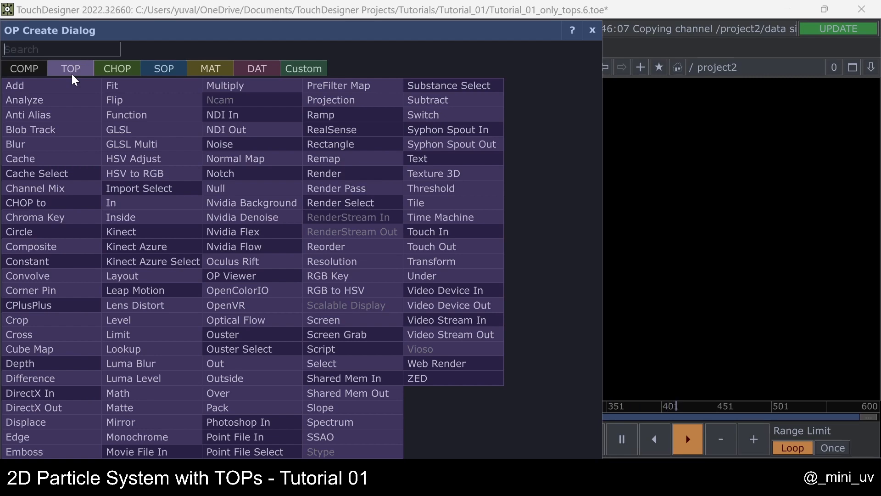
pyautogui.write('rap')
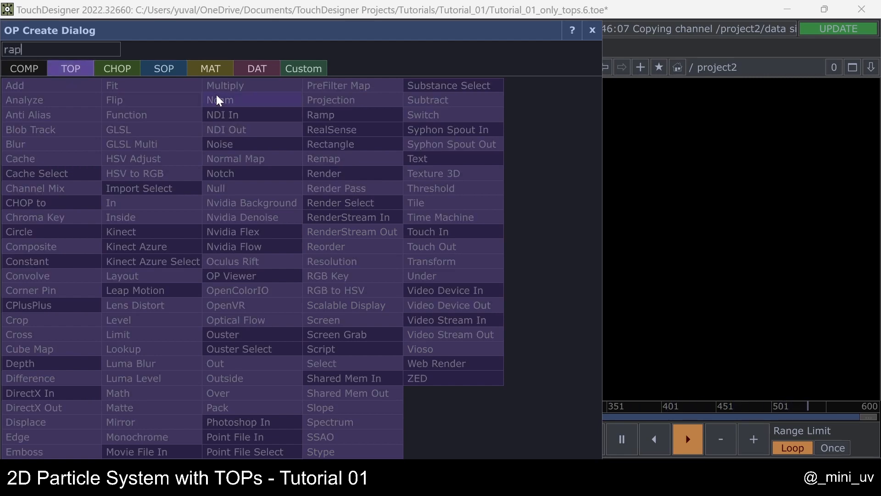
pyautogui.click(318, 116)
pyautogui.click(240, 275)
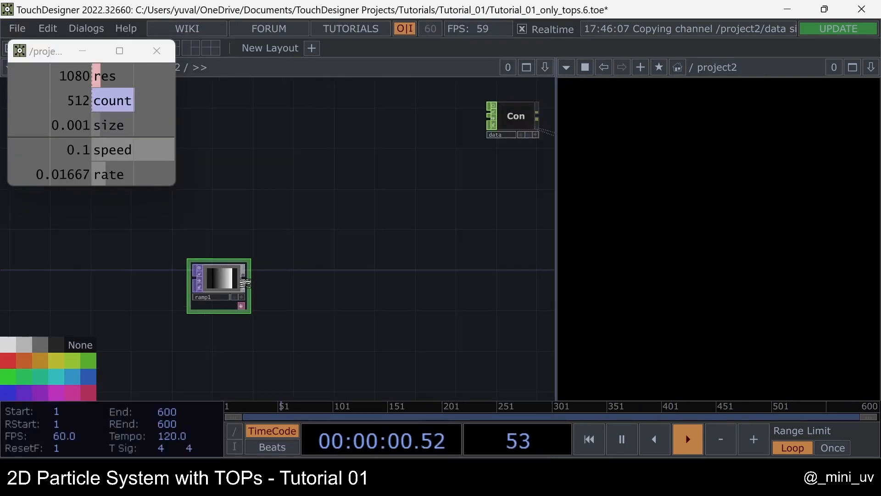
# Drive the Ramp TOP's Resolution with the data operator's count channel and set its pixel format to 32-bit float (Mono).
pyautogui.press('p')
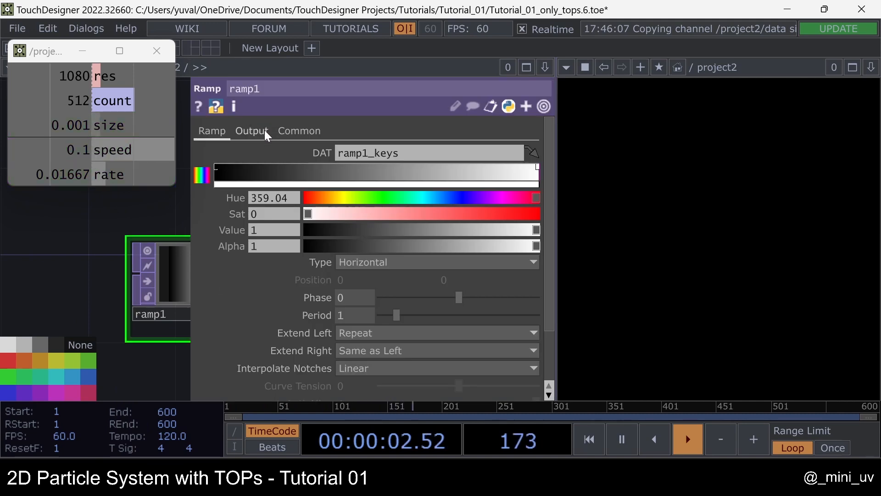
pyautogui.click(299, 131)
pyautogui.moveTo(110, 125); pyautogui.dragTo(313, 171)
pyautogui.click(312, 169)
pyautogui.click(385, 329)
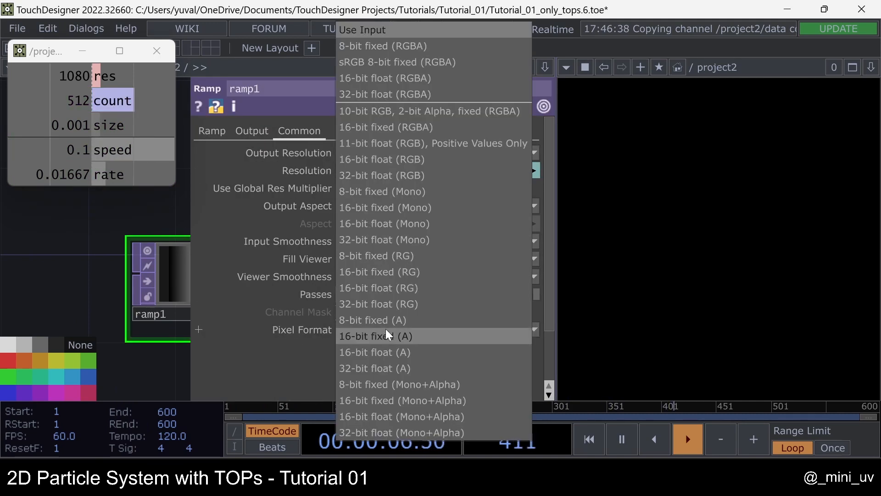
pyautogui.click(420, 238)
pyautogui.press('p')
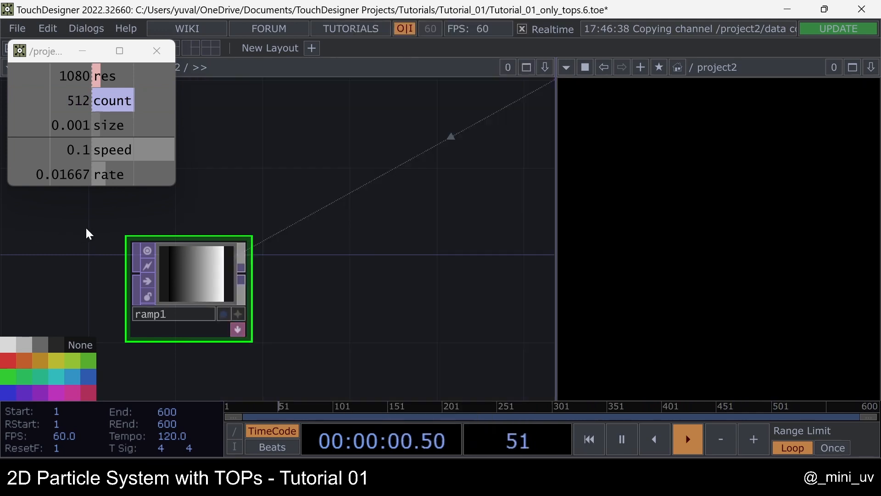
# Append a Flip TOP to the Ramp TOP and set its Flop to Bottom Left.
pyautogui.scroll(-3, 85, 226)
pyautogui.rightClick(167, 252)
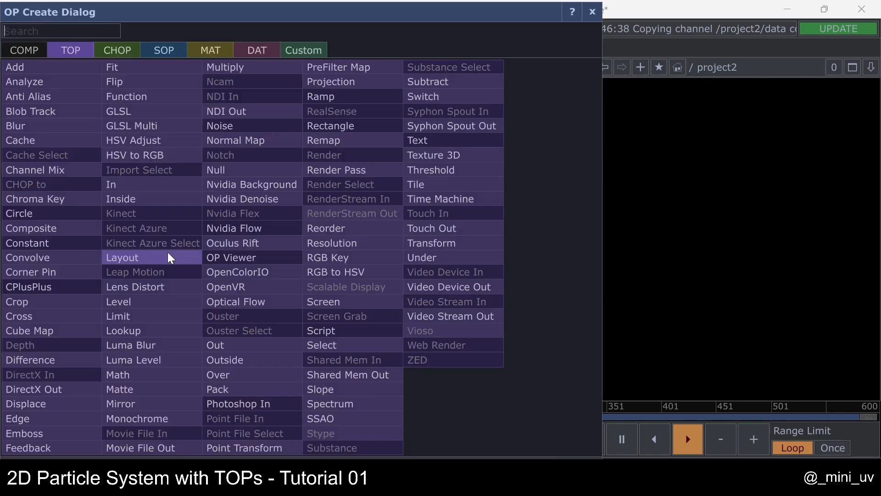
pyautogui.write('fl')
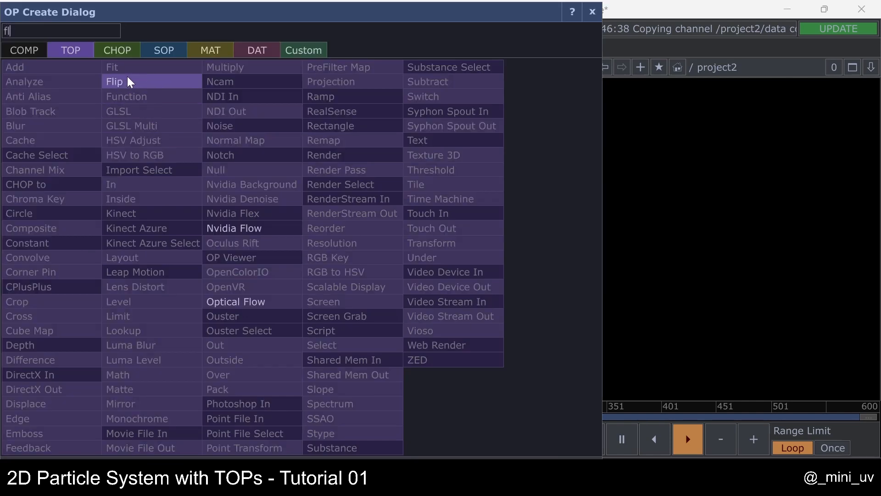
pyautogui.click(128, 78)
pyautogui.click(213, 311)
pyautogui.scroll(2, 214, 310)
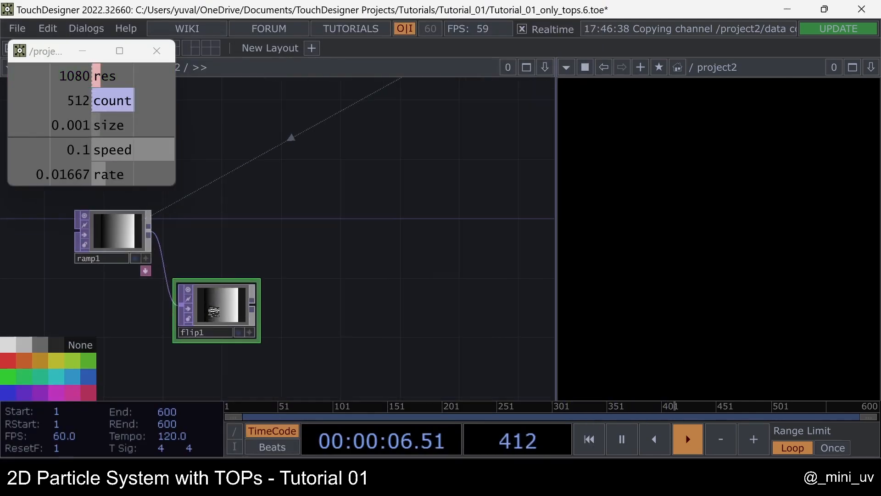
pyautogui.press('p')
pyautogui.click(345, 188)
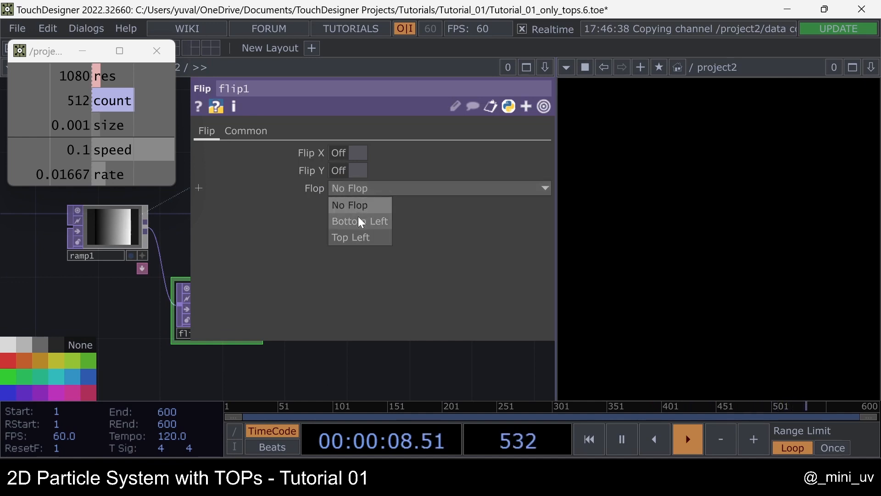
pyautogui.click(359, 217)
pyautogui.press('p')
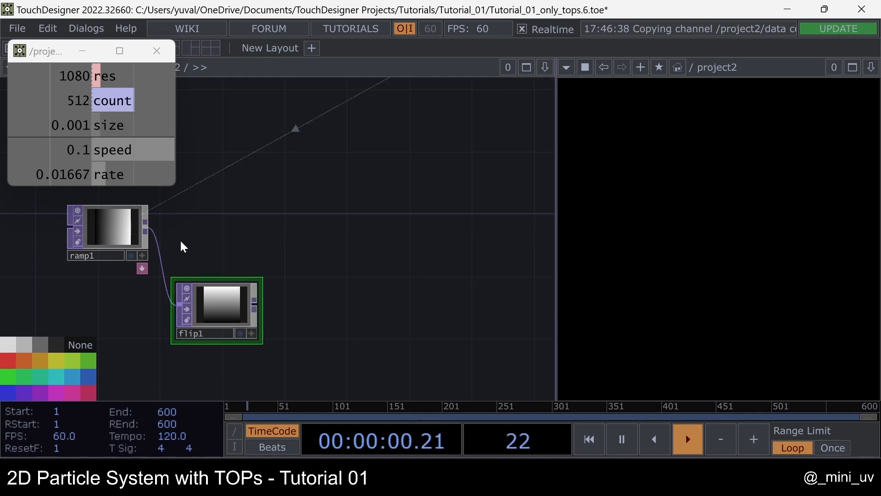
# Append a Reorder TOP to the Ramp TOP and connect the Flip TOP to its second input.
pyautogui.rightClick(145, 227)
pyautogui.write('re')
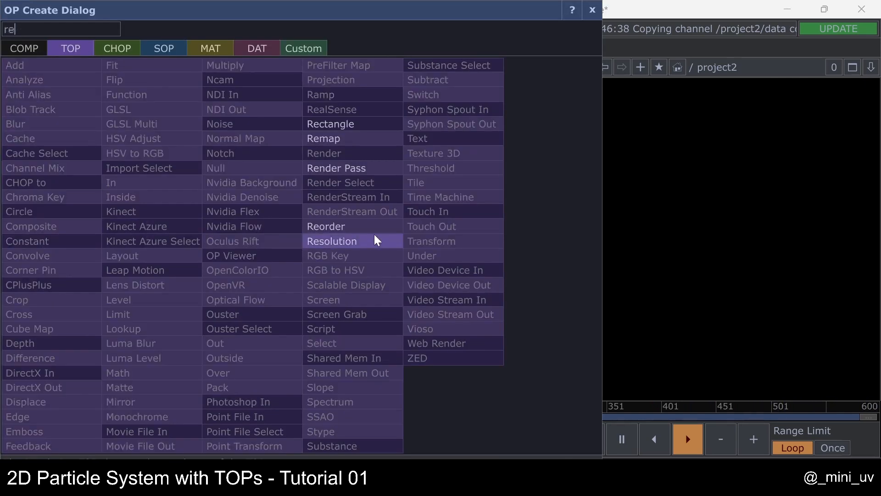
pyautogui.click(333, 226)
pyautogui.click(339, 230)
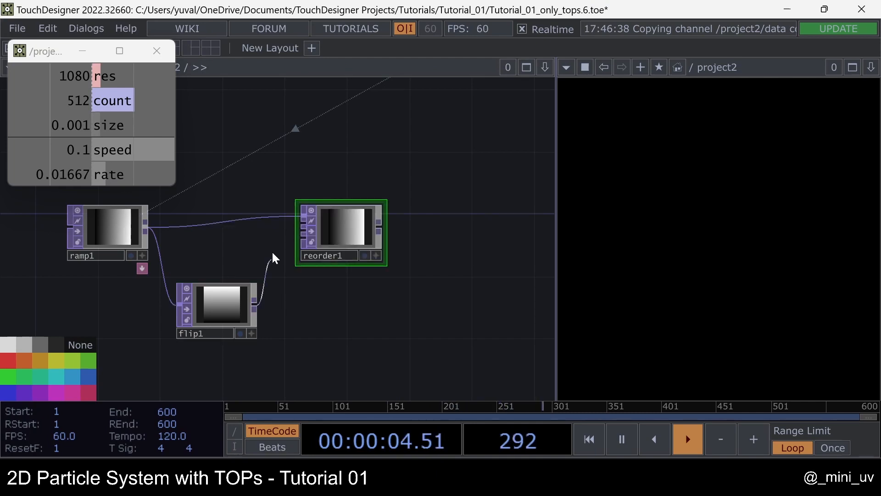
pyautogui.moveTo(254, 304); pyautogui.dragTo(305, 225)
# Set the Reorder TOP's Output Green source to Input 2 and its Output Blue channel to Zero.
pyautogui.press('p')
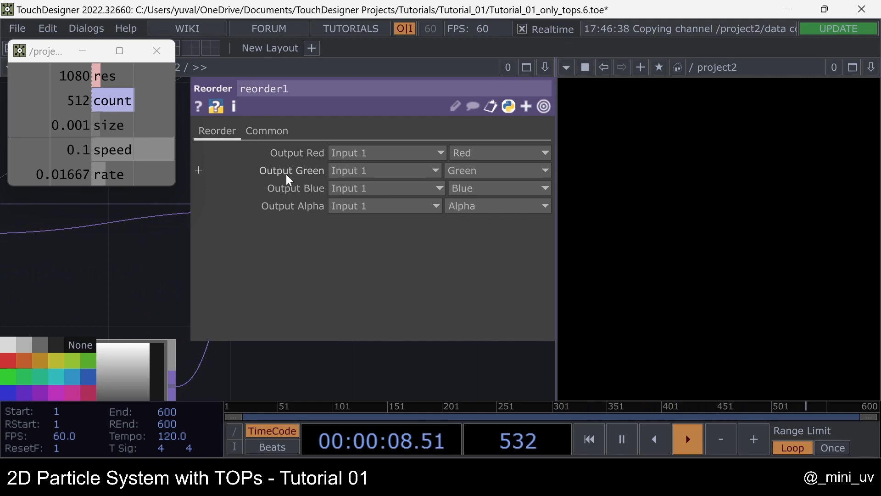
pyautogui.click(364, 174)
pyautogui.click(363, 200)
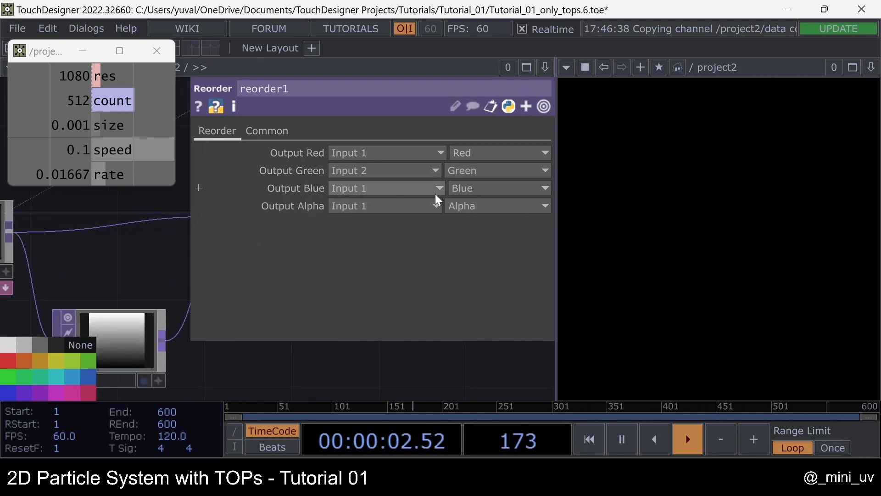
pyautogui.click(471, 189)
pyautogui.click(464, 348)
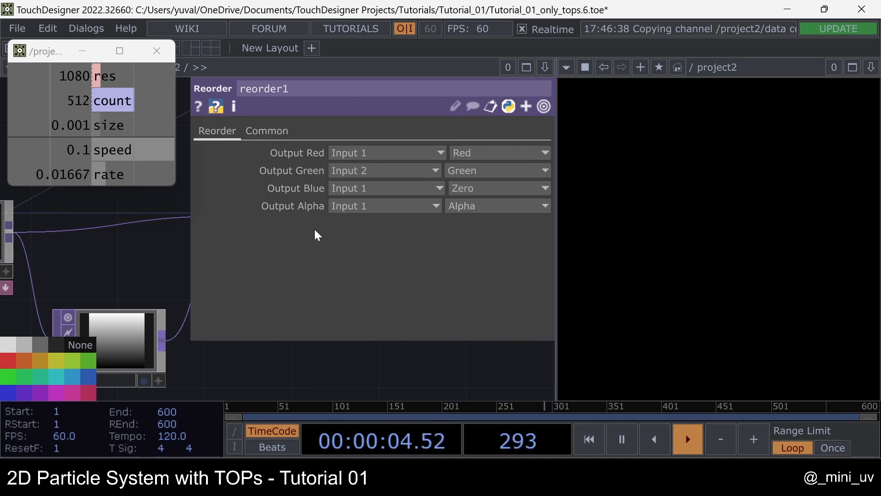
# Set the Reorder TOP's pixel format to 32-bit float (RGBA).
pyautogui.click(267, 131)
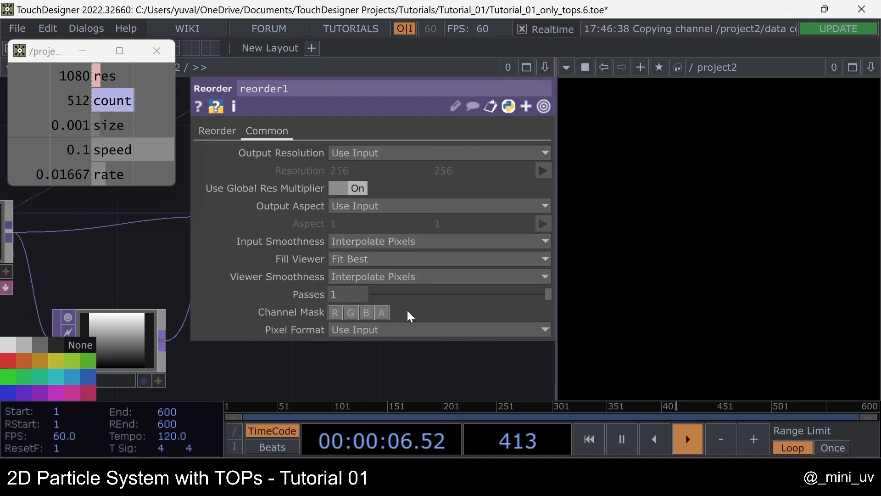
pyautogui.click(390, 335)
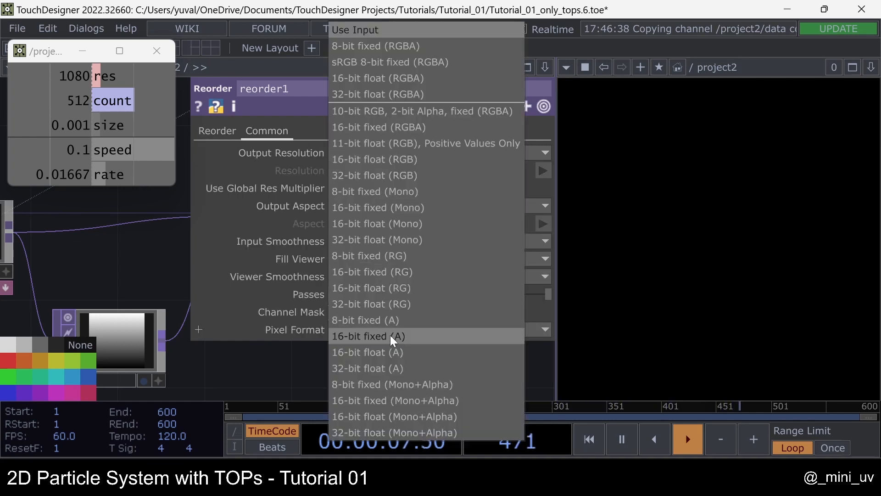
pyautogui.click(415, 97)
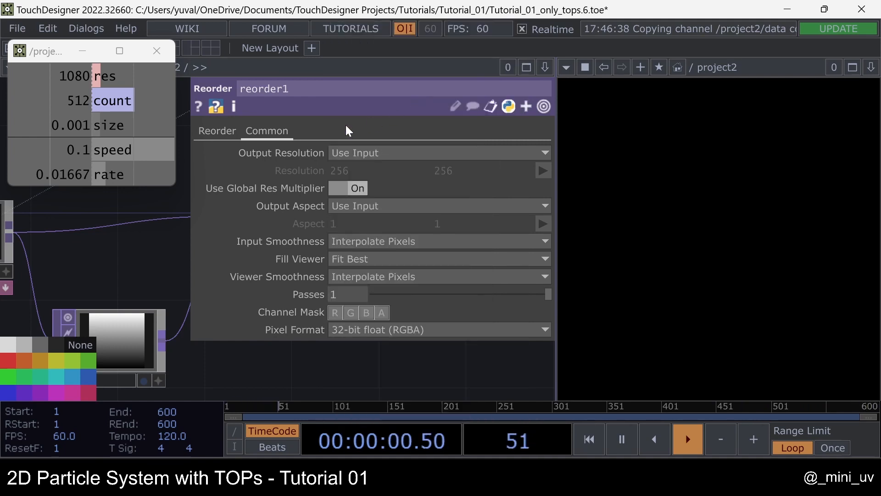
pyautogui.press('p')
# Examine the Reorder TOP's red-green gradient up close in its active viewer.
pyautogui.scroll(3, 315, 241)
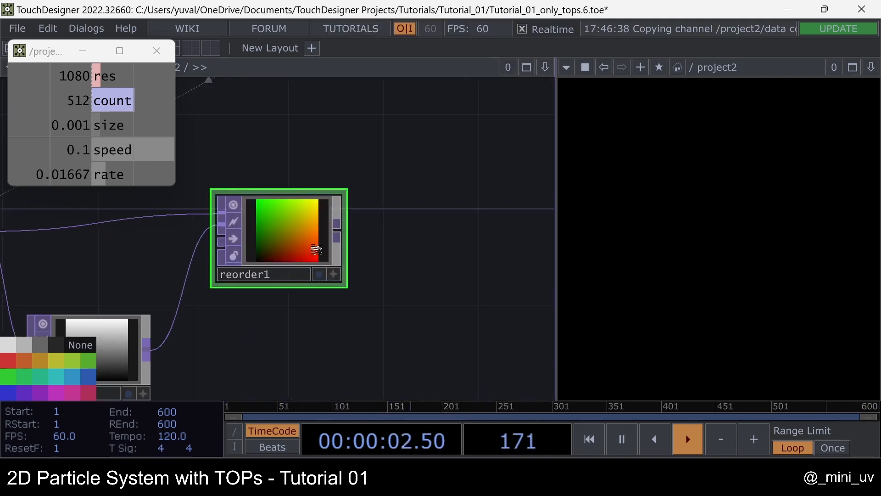
pyautogui.scroll(2, 341, 239)
pyautogui.moveTo(410, 235); pyautogui.dragTo(479, 243)
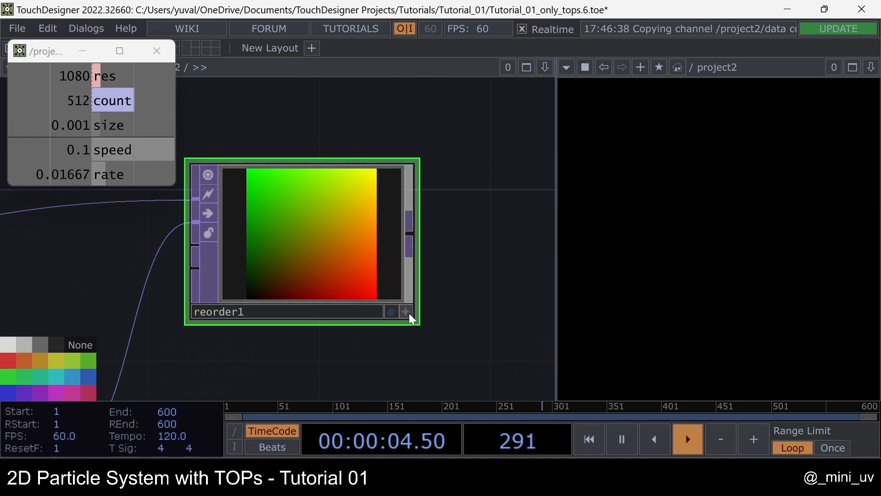
pyautogui.click(408, 312)
pyautogui.press('p')
pyautogui.moveTo(315, 248); pyautogui.dragTo(336, 260)
pyautogui.press('p')
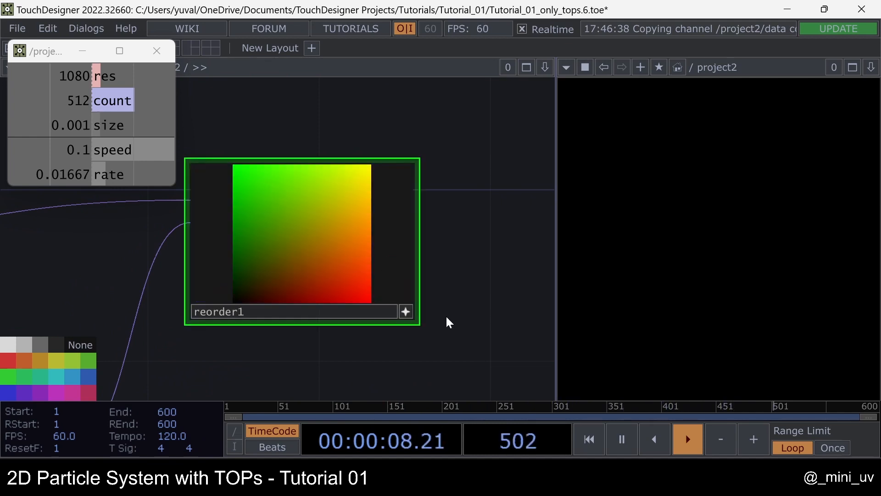
pyautogui.click(404, 313)
# Turn off the viewers of the Ramp, Flip and Reorder TOPs.
pyautogui.scroll(-3, 403, 314)
pyautogui.scroll(-2, 403, 314)
pyautogui.hotkey('ctrl', 'a')
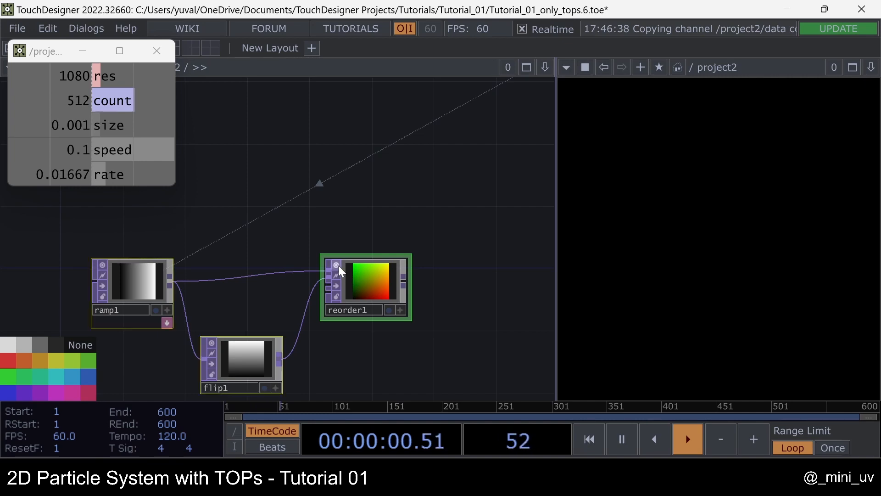
pyautogui.click(338, 266)
pyautogui.moveTo(237, 369); pyautogui.dragTo(237, 353)
# Append a Null TOP named pos_init after the Reorder TOP, with its viewer turned off.
pyautogui.moveTo(411, 293); pyautogui.dragTo(266, 312)
pyautogui.click(244, 283)
pyautogui.click(259, 285)
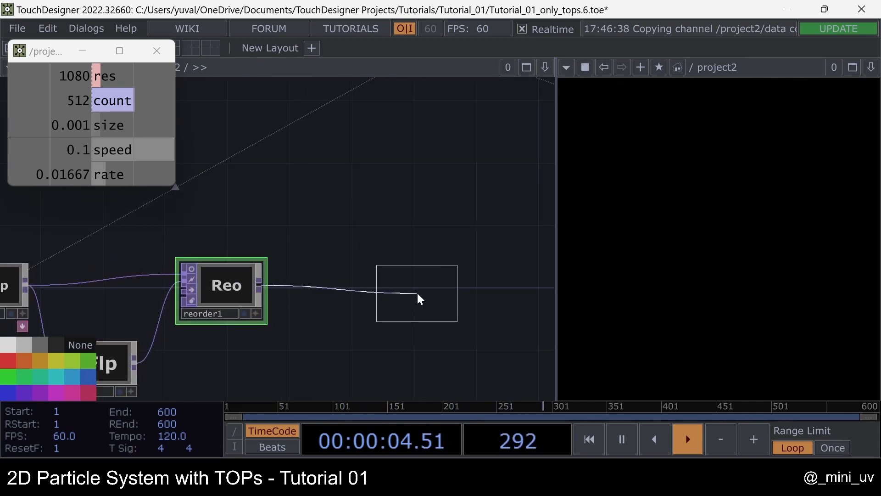
pyautogui.click(370, 294)
pyautogui.scroll(3, 376, 294)
pyautogui.doubleClick(361, 332)
pyautogui.write('pos_init')
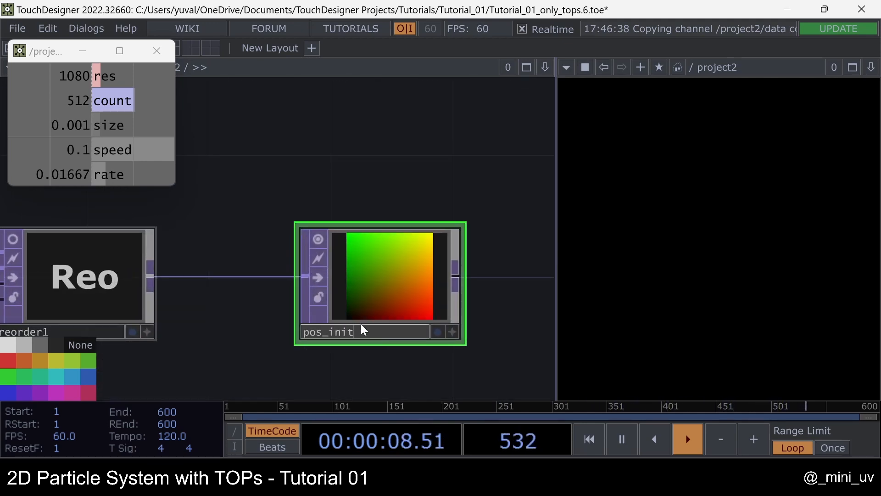
pyautogui.press('Return')
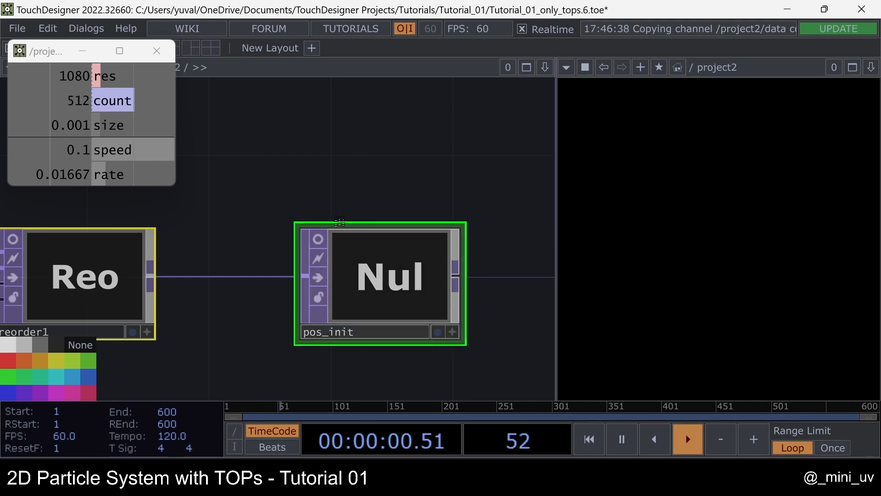
# Color the pos_init Null and the data CHOP orange, and reset the Ramp, Flip and Reorder TOPs to no color.
pyautogui.scroll(-4, 363, 188)
pyautogui.moveTo(363, 188); pyautogui.dragTo(386, 179)
pyautogui.scroll(-2, 387, 179)
pyautogui.moveTo(331, 281); pyautogui.dragTo(354, 261)
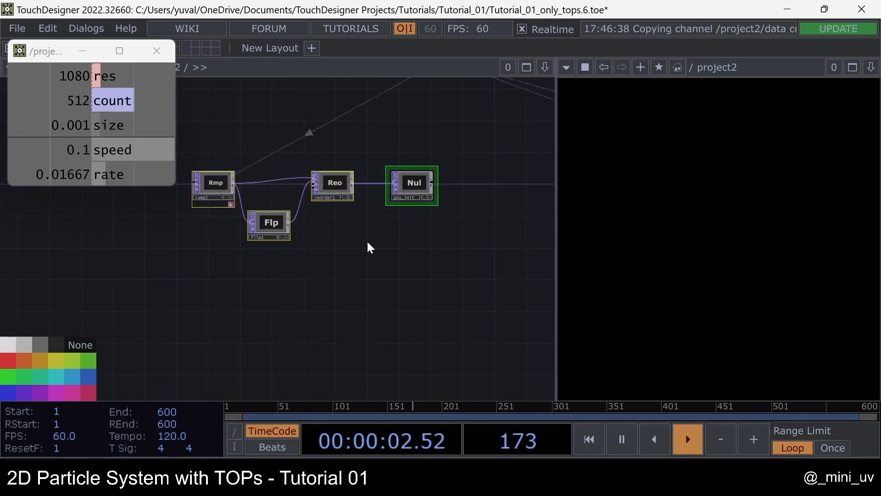
pyautogui.click(37, 361)
pyautogui.click(404, 255)
pyautogui.moveTo(199, 131); pyautogui.dragTo(317, 243)
pyautogui.click(67, 344)
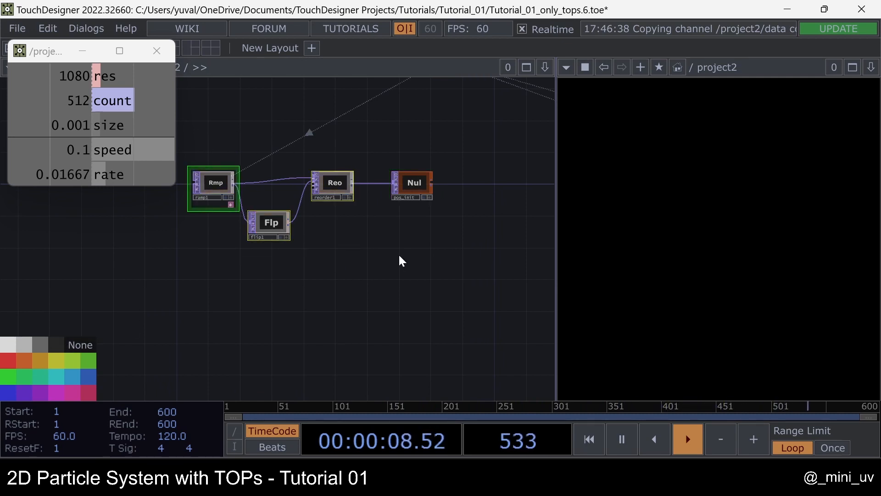
pyautogui.scroll(3, 434, 160)
pyautogui.click(391, 210)
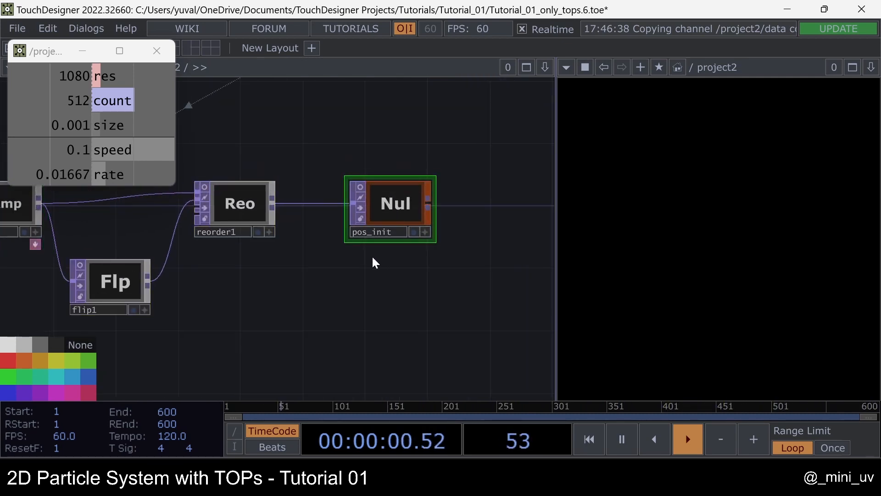
pyautogui.scroll(-8, 371, 289)
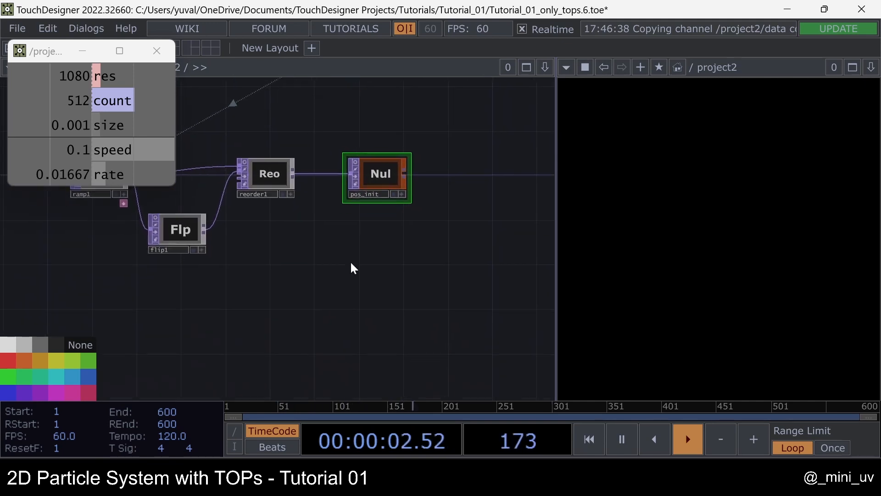
pyautogui.moveTo(342, 281); pyautogui.dragTo(345, 277)
pyautogui.moveTo(288, 276)
pyautogui.mouseDown()
pyautogui.moveTo(329, 269)
pyautogui.moveTo(310, 281)
pyautogui.moveTo(315, 272)
pyautogui.moveTo(305, 266)
pyautogui.mouseUp()
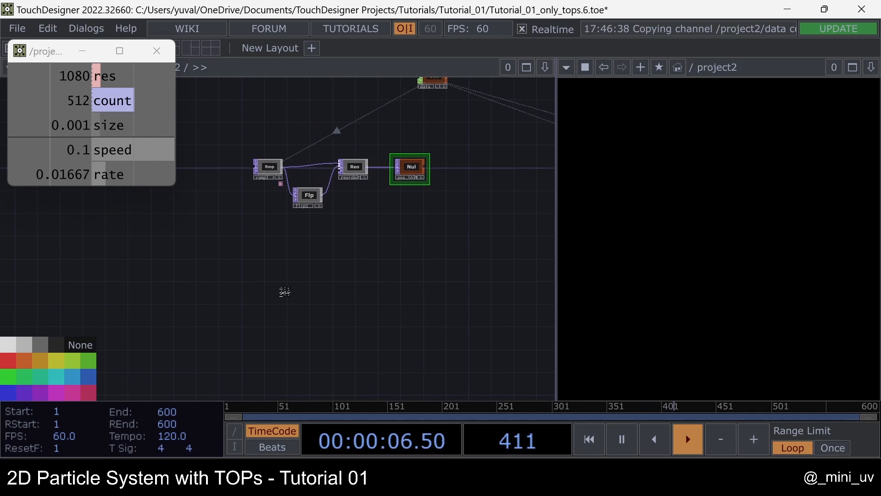
pyautogui.moveTo(286, 295); pyautogui.dragTo(288, 284)
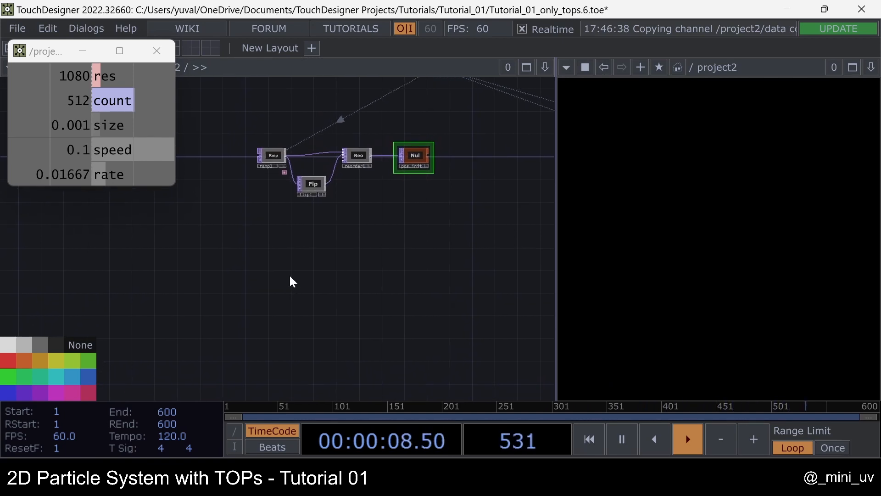
# Add a Noise TOP in the empty network area below the Ramp, Flip and Reorder chain.
pyautogui.moveTo(273, 270); pyautogui.dragTo(277, 267)
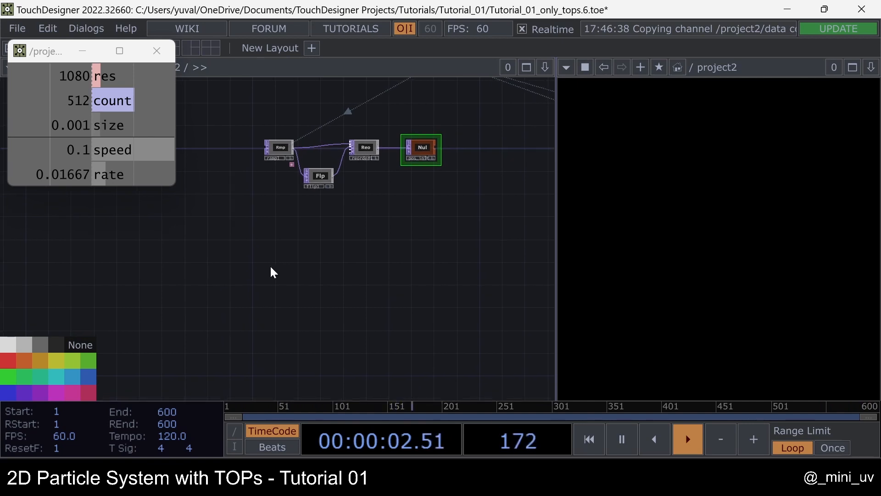
pyautogui.press('Tab')
pyautogui.write('noi')
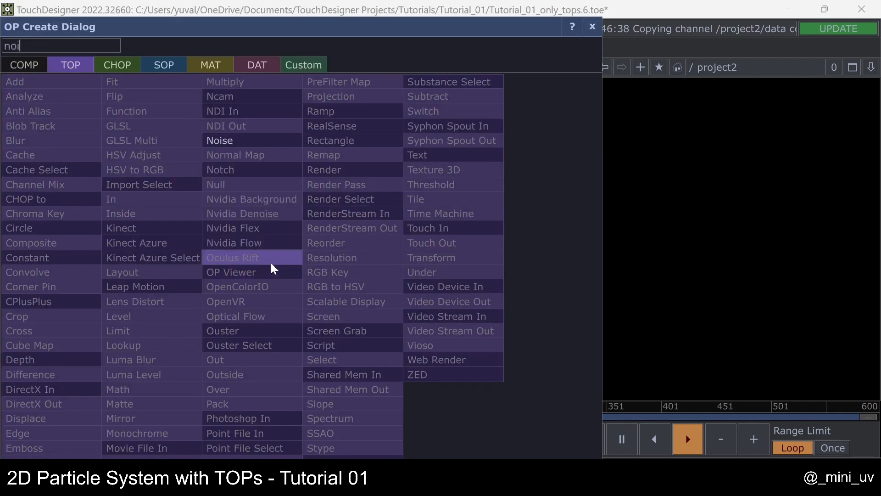
pyautogui.click(260, 136)
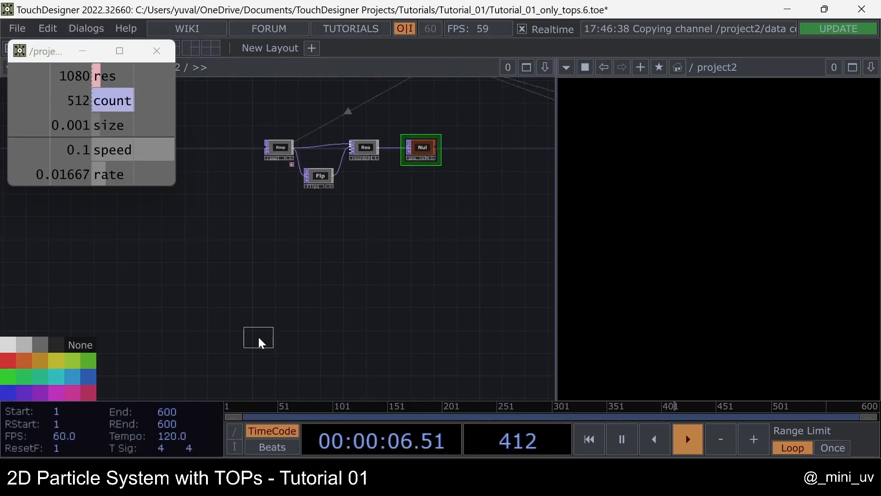
pyautogui.click(258, 335)
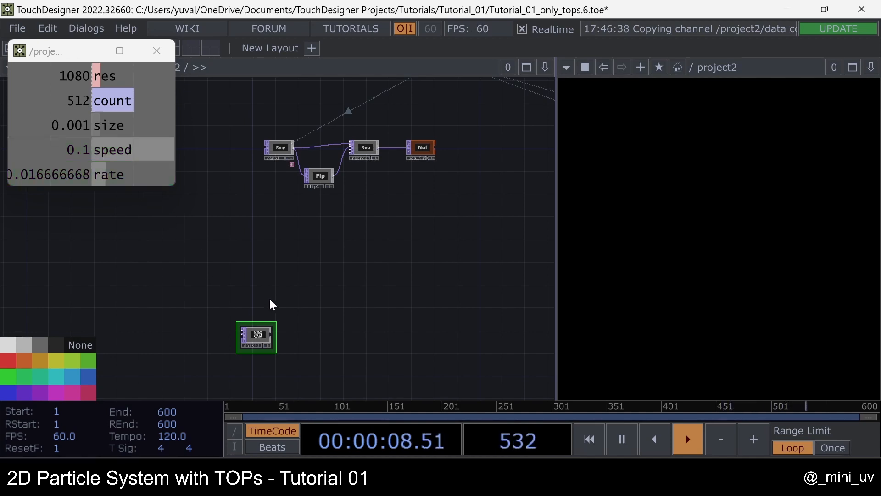
# Reference the count channel in both of the Noise TOP's resolution values and set its pixel format to 32-bit float (Mono+Alpha).
pyautogui.moveTo(273, 318); pyautogui.dragTo(274, 278)
pyautogui.scroll(2, 274, 278)
pyautogui.press('p')
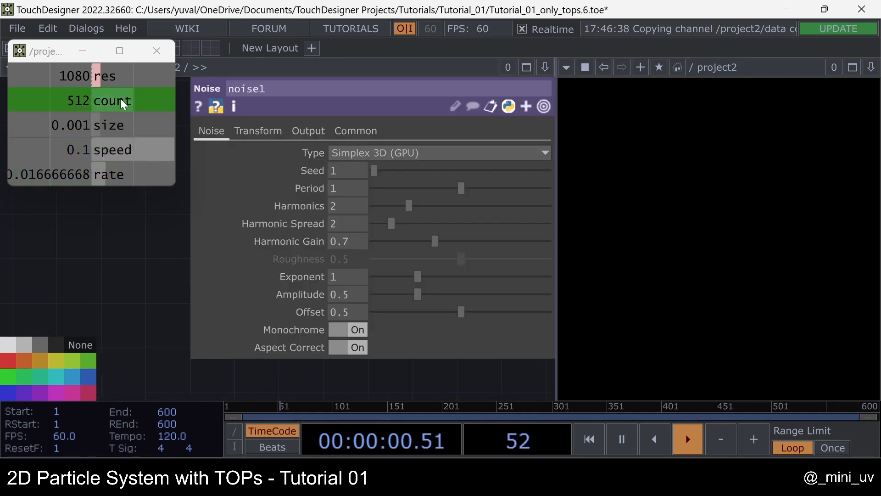
pyautogui.click(356, 131)
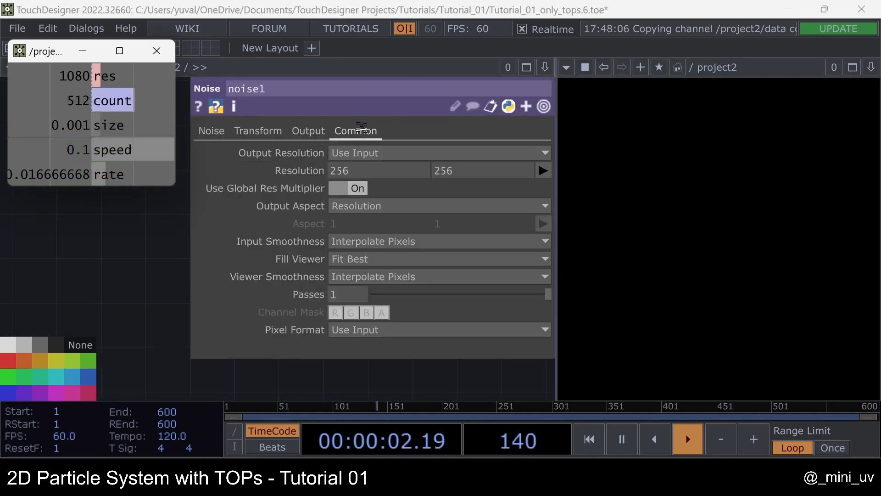
pyautogui.moveTo(303, 171); pyautogui.dragTo(311, 171)
pyautogui.click(312, 164)
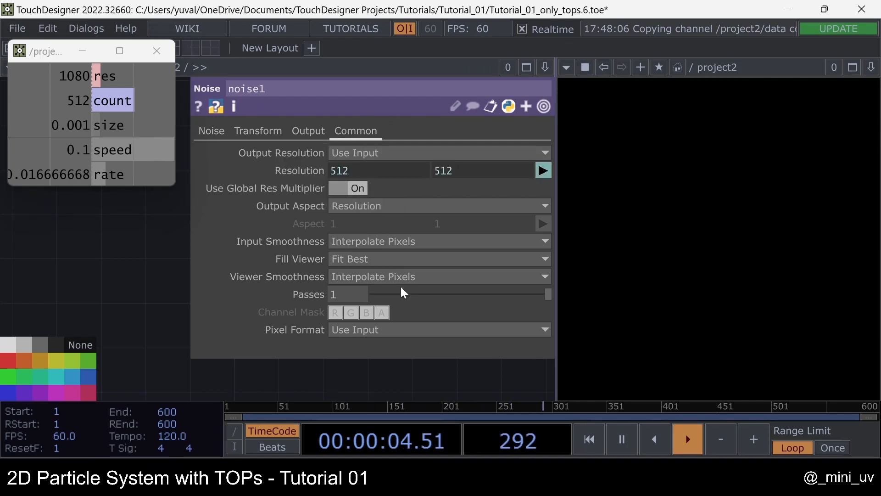
pyautogui.click(387, 329)
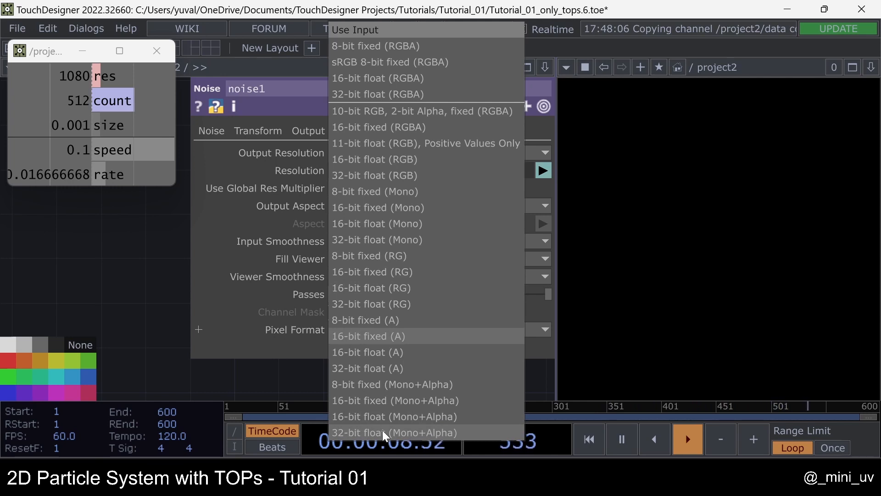
pyautogui.click(409, 432)
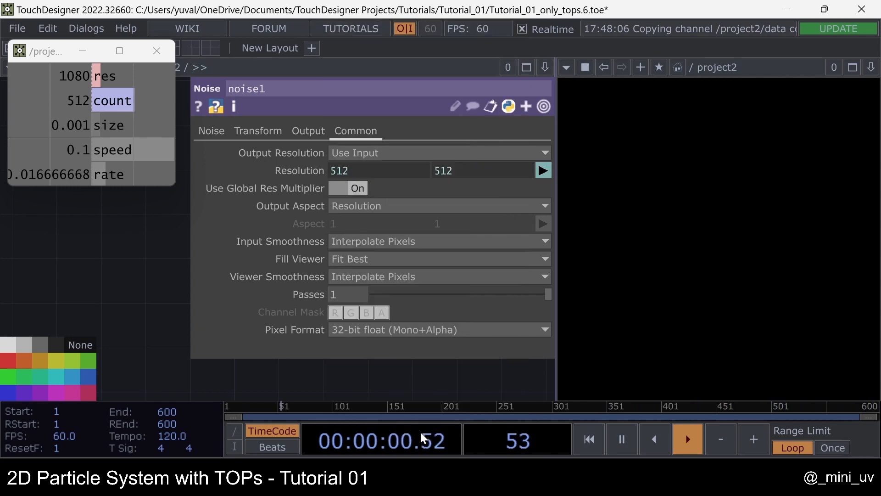
pyautogui.press('p')
# Set the Noise TOP's type to Random and its offset to 1.
pyautogui.moveTo(316, 306); pyautogui.dragTo(318, 276)
pyautogui.press('p')
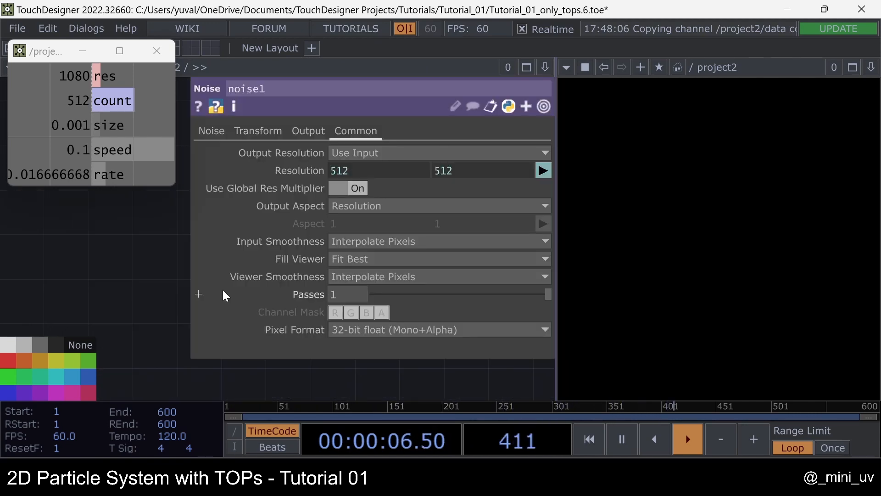
pyautogui.click(220, 131)
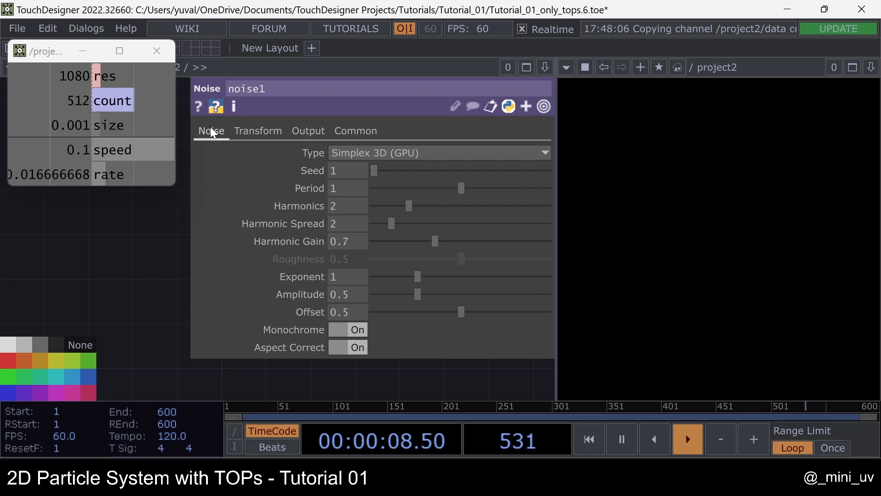
pyautogui.click(407, 153)
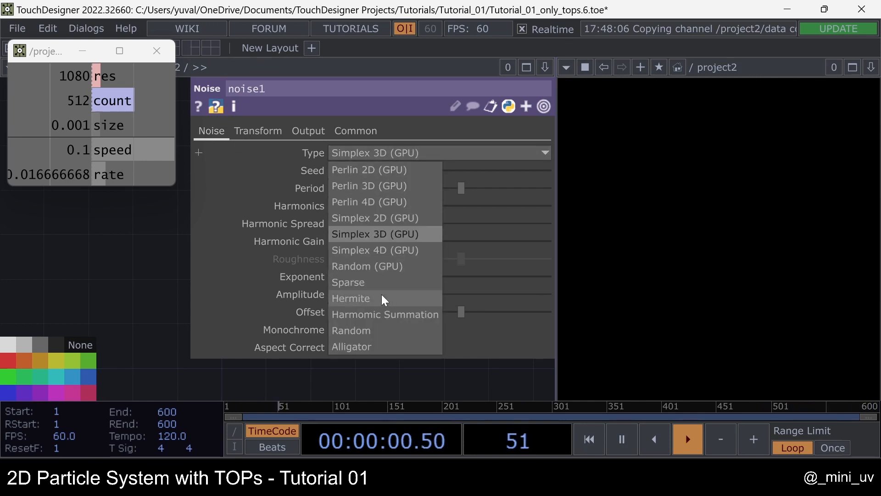
pyautogui.click(351, 335)
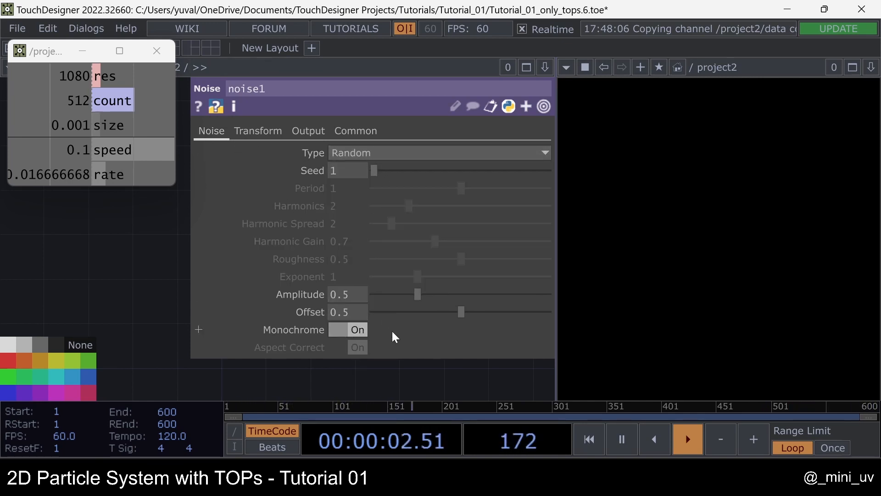
pyautogui.moveTo(460, 312); pyautogui.dragTo(609, 297)
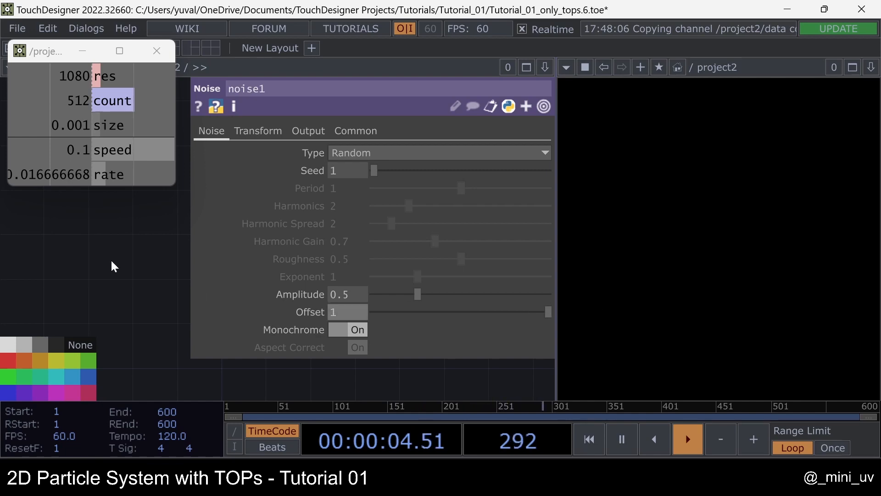
# Look at the random noise texture up close, and turn off the Noise TOP's viewer.
pyautogui.scroll(6, 221, 283)
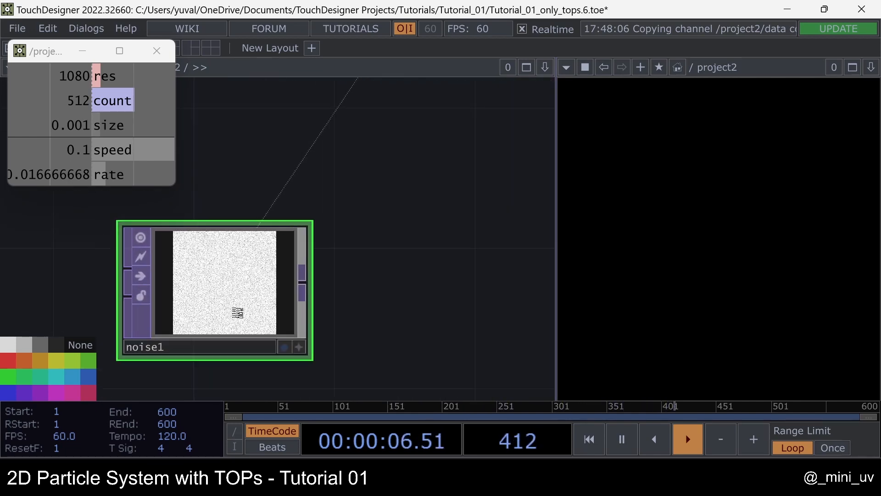
pyautogui.scroll(2, 179, 275)
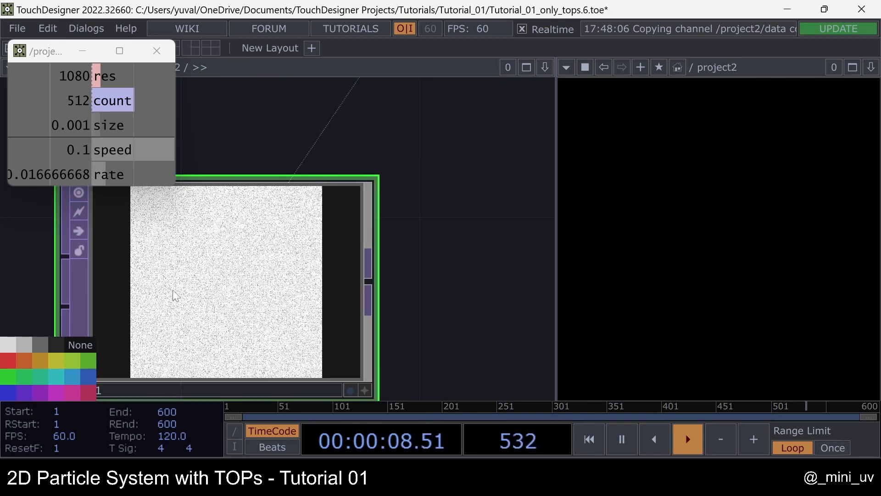
pyautogui.scroll(-3, 232, 253)
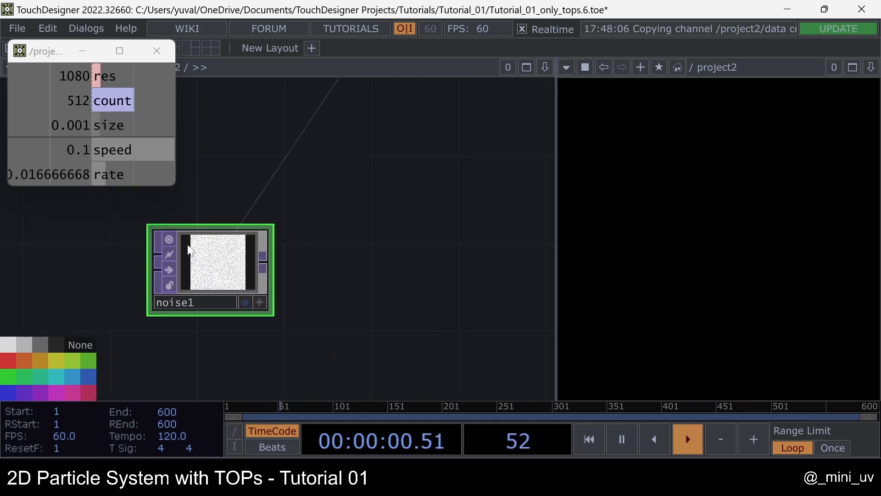
pyautogui.click(165, 240)
# Append a Constant TOP to the Noise TOP's output, placed below and to the right of it.
pyautogui.moveTo(414, 240); pyautogui.dragTo(381, 243)
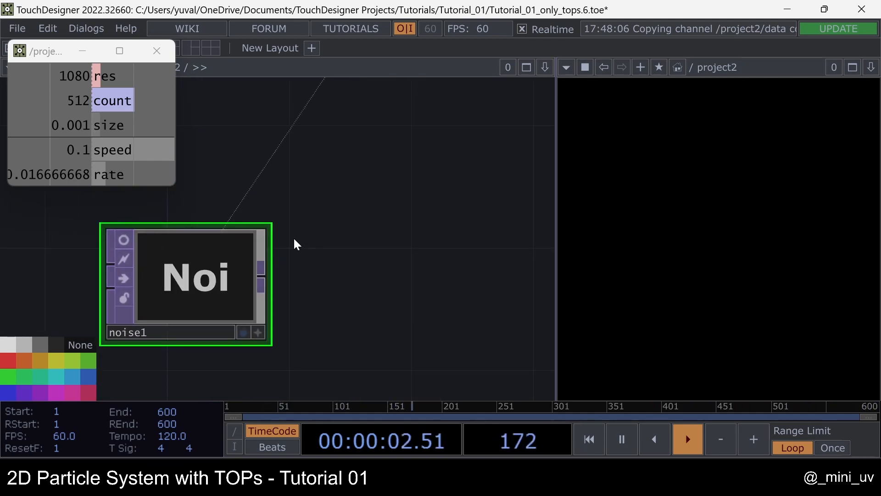
pyautogui.scroll(-3, 287, 236)
pyautogui.moveTo(329, 236); pyautogui.dragTo(252, 264)
pyautogui.scroll(-3, 217, 244)
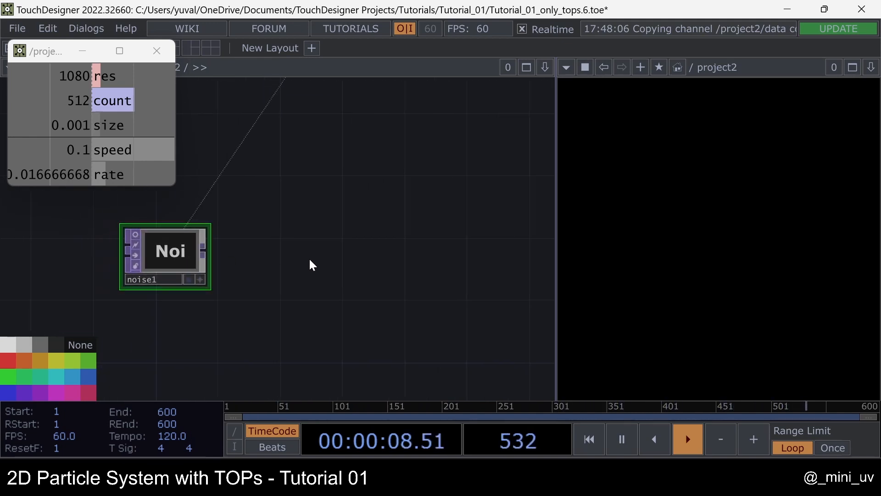
pyautogui.moveTo(309, 264); pyautogui.dragTo(246, 246)
pyautogui.scroll(-2, 216, 244)
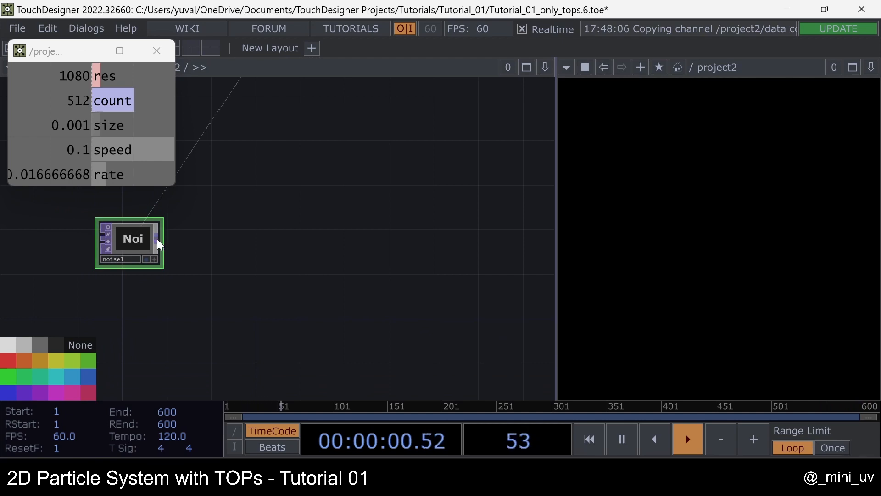
pyautogui.rightClick(157, 239)
pyautogui.write('co')
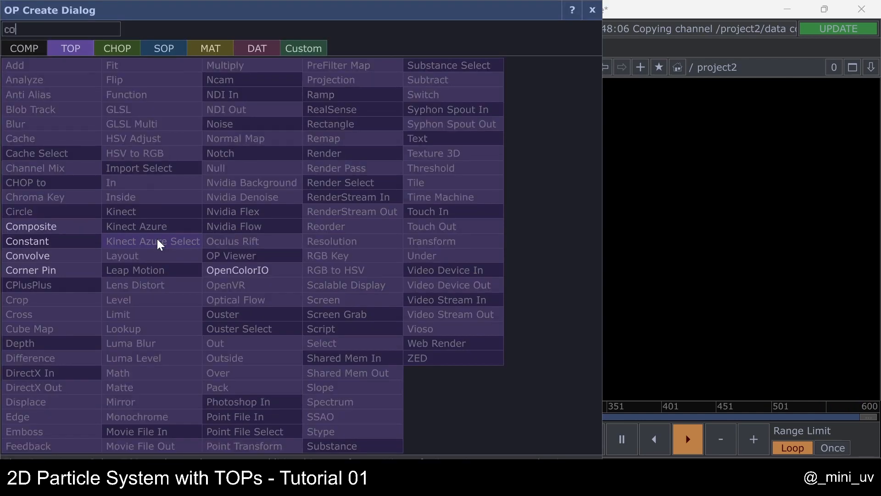
pyautogui.click(48, 246)
pyautogui.click(239, 303)
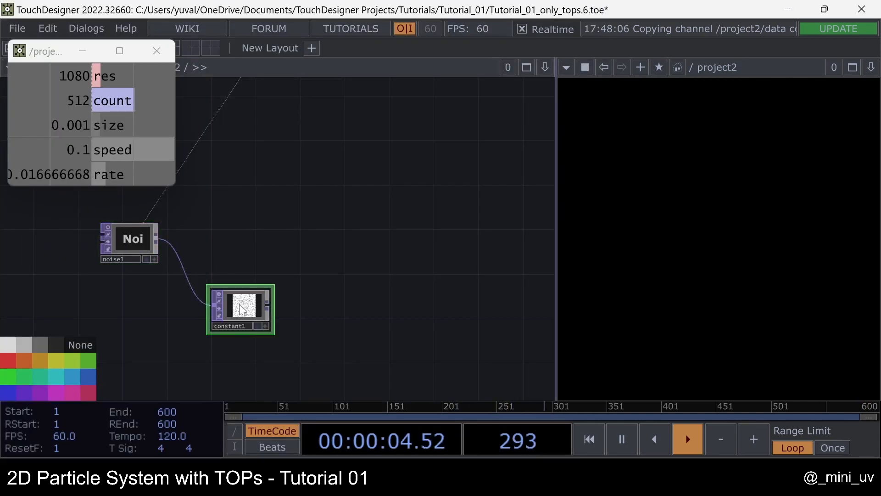
# Set the Constant TOP's Combine with Input option to Set Resolution Only.
pyautogui.press('p')
pyautogui.click(268, 131)
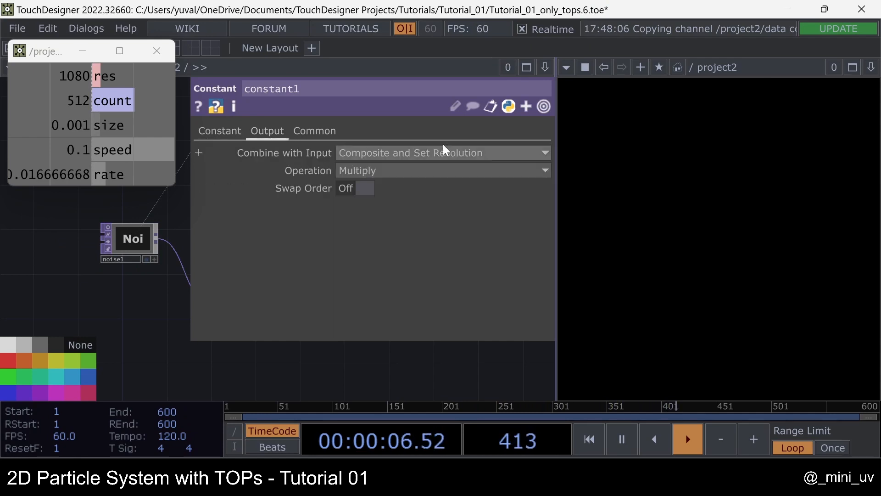
pyautogui.click(431, 152)
pyautogui.click(389, 167)
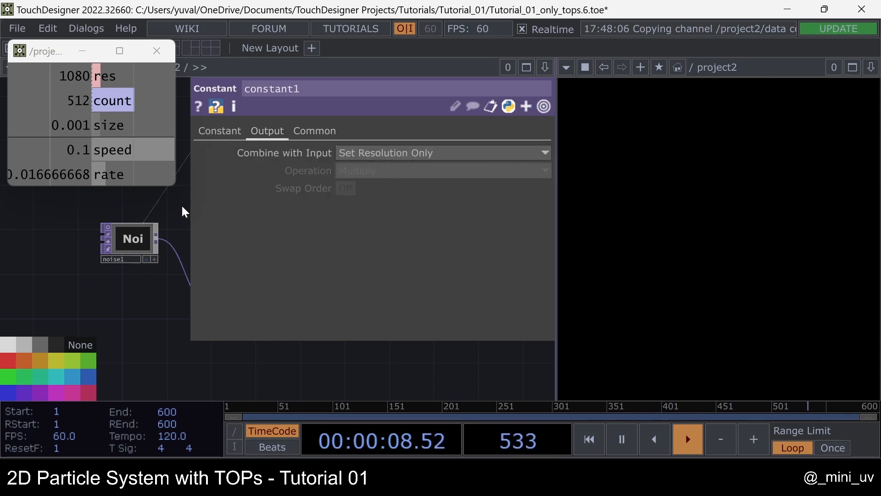
# Reference the speed channel of the data CHOP in the Constant TOP's red color value.
pyautogui.click(220, 131)
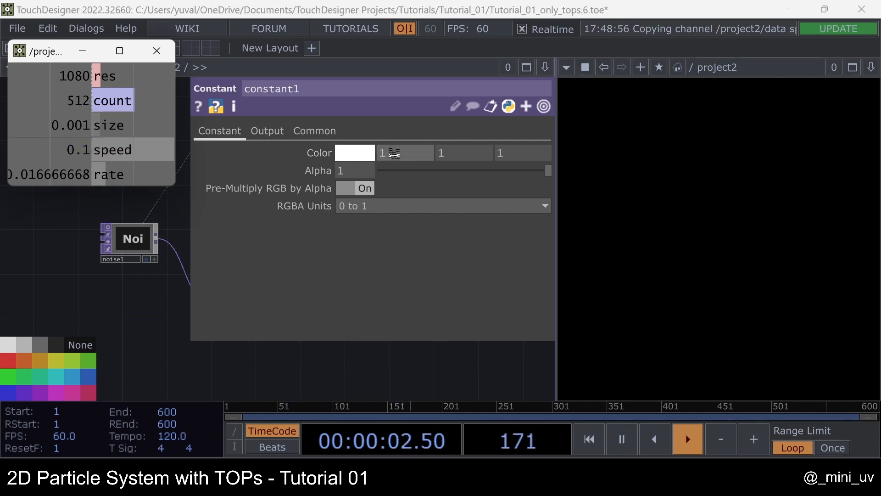
pyautogui.moveTo(395, 153); pyautogui.dragTo(398, 153)
pyautogui.click(401, 146)
pyautogui.click(406, 152)
# Extend the Constant TOP's red color expression to op('data')['speed'] * op('data')['rate'].
pyautogui.write('*')
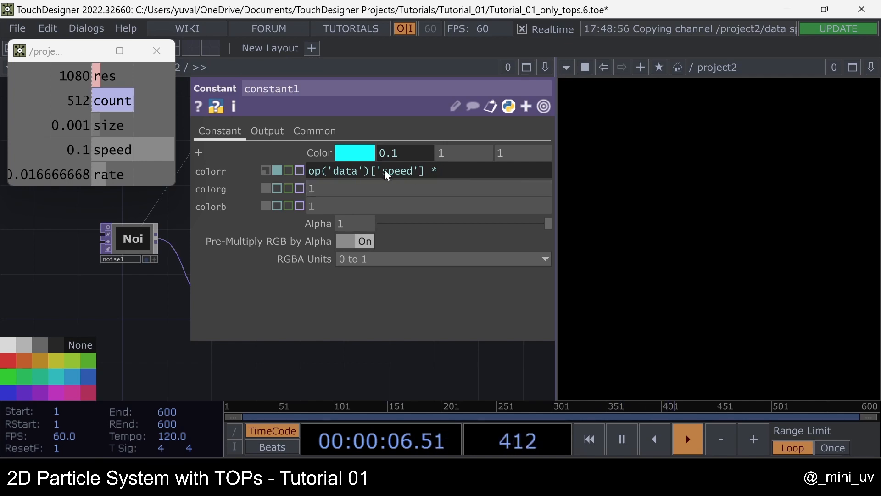
pyautogui.moveTo(431, 171); pyautogui.dragTo(263, 172)
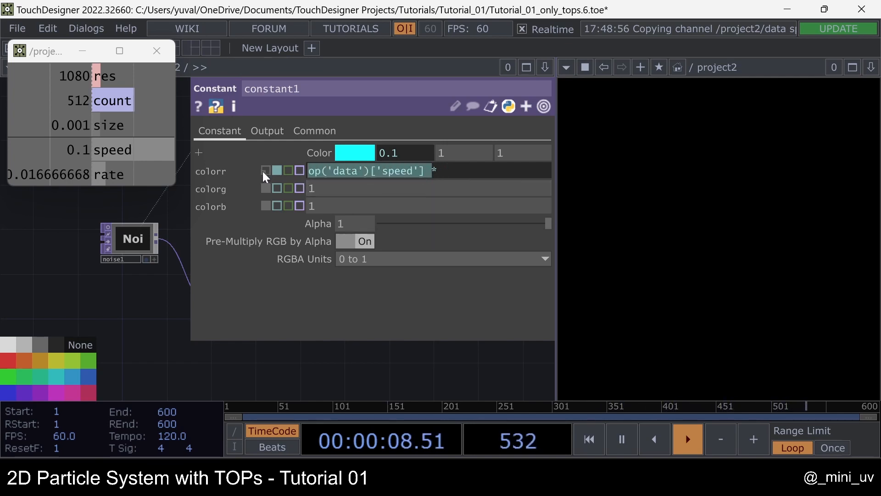
pyautogui.hotkey('ctrl', 'c')
pyautogui.click(459, 169)
pyautogui.hotkey('ctrl', 'v')
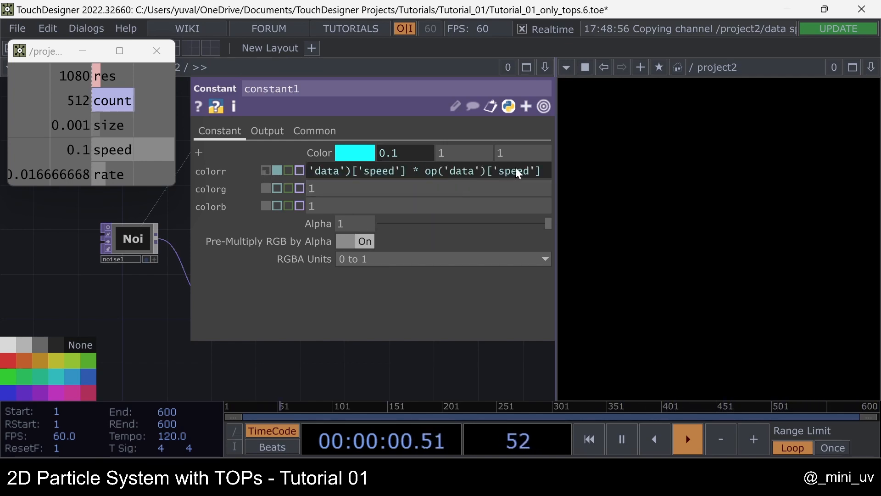
pyautogui.doubleClick(505, 171)
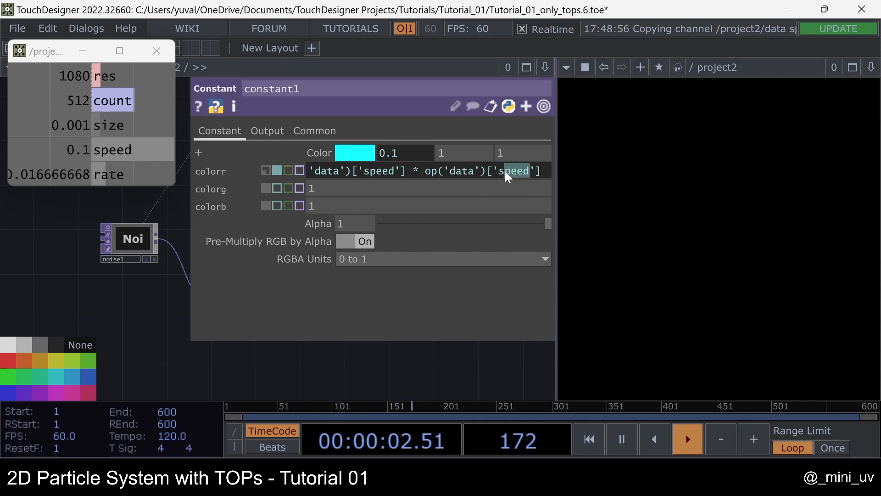
pyautogui.write('rate')
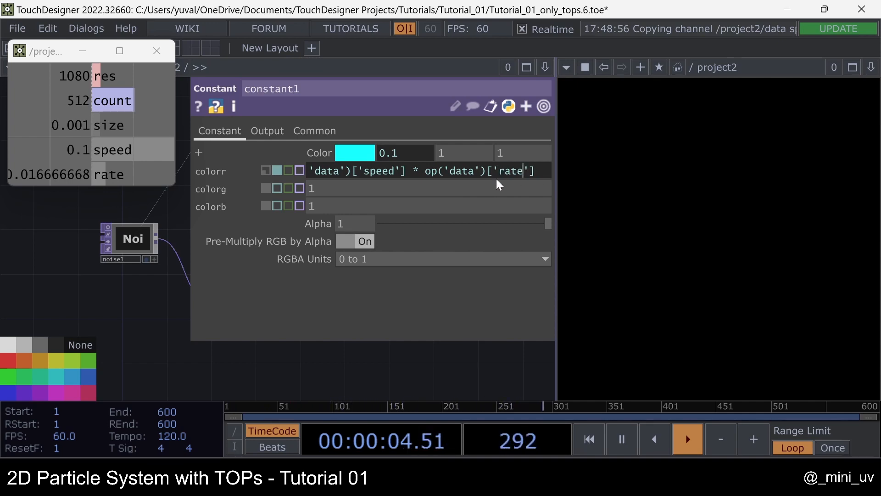
pyautogui.click(113, 290)
pyautogui.press('p')
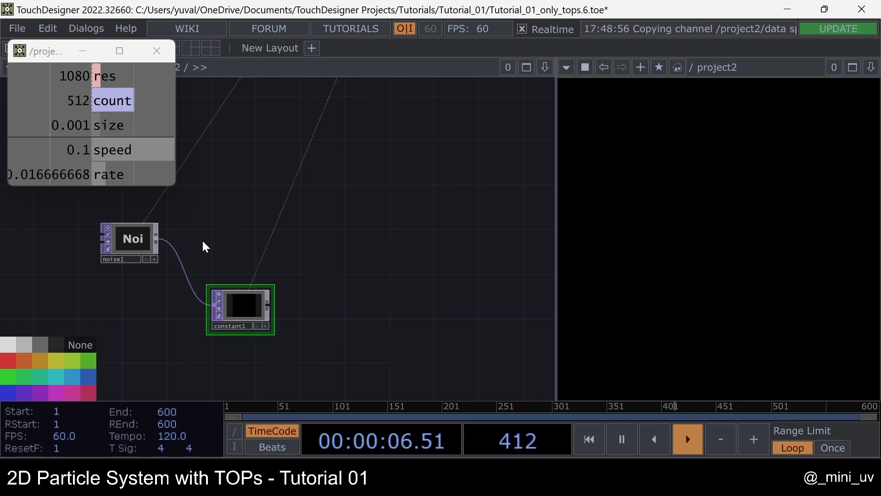
# Check the Constant TOP's resolution and pixel format in its node information.
pyautogui.scroll(4, 252, 306)
pyautogui.middleClick(253, 311)
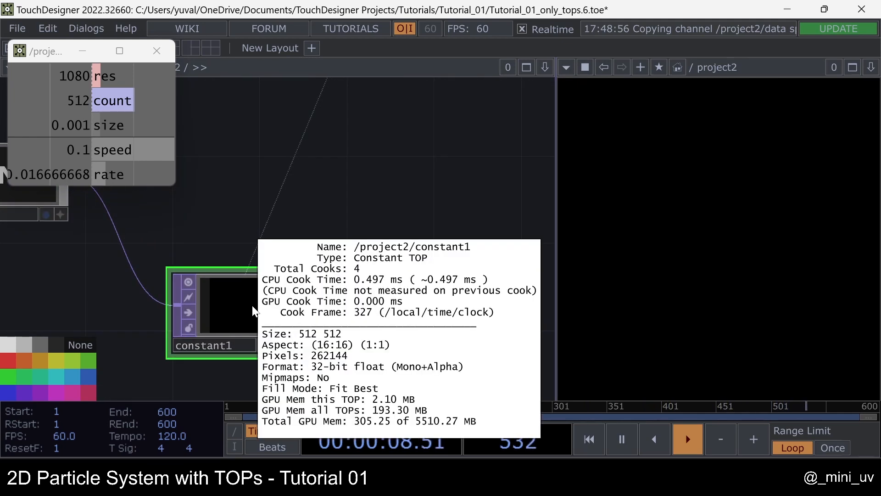
pyautogui.scroll(-3, 321, 230)
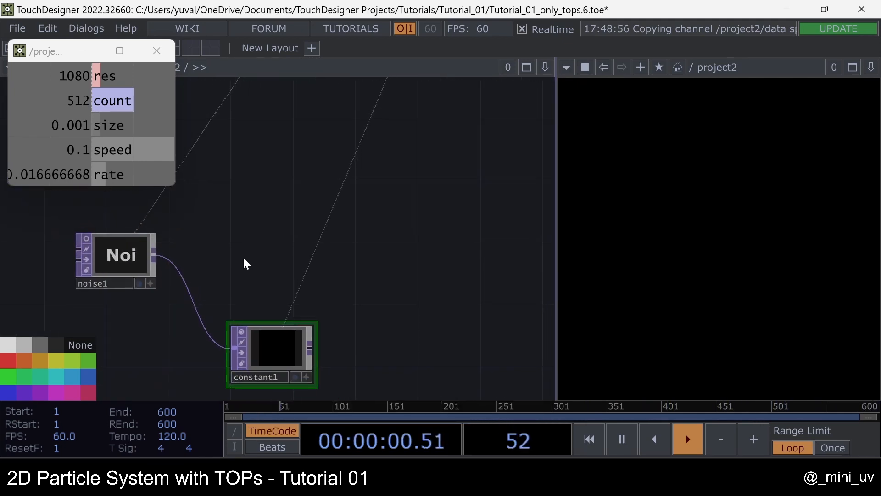
# Branch a Feedback TOP off the Noise TOP's output, placed above the Constant TOP.
pyautogui.rightClick(148, 261)
pyautogui.write('fe')
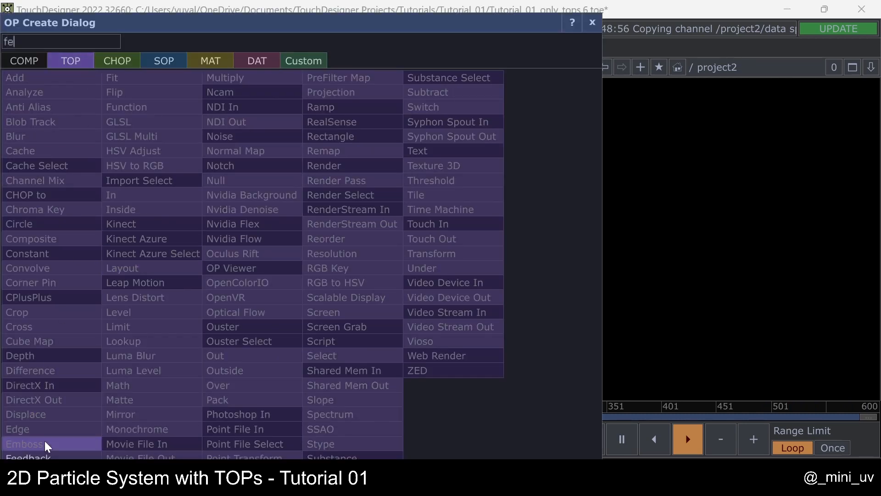
pyautogui.click(46, 457)
pyautogui.click(279, 176)
# Add a Subtract TOP that takes the Feedback TOP as its first input and the Constant TOP as its second.
pyautogui.moveTo(368, 200); pyautogui.dragTo(296, 205)
pyautogui.rightClick(244, 175)
pyautogui.write('sub')
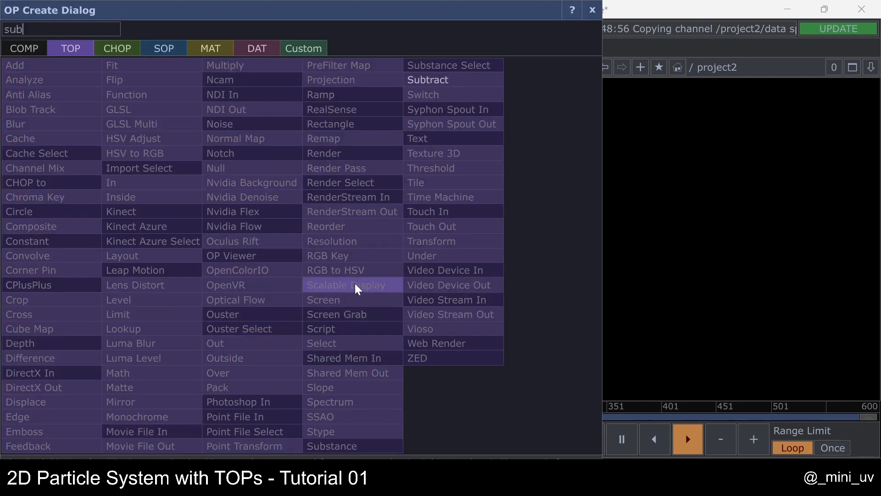
pyautogui.click(445, 79)
pyautogui.click(461, 291)
pyautogui.moveTo(228, 360); pyautogui.dragTo(427, 294)
pyautogui.scroll(-3, 366, 181)
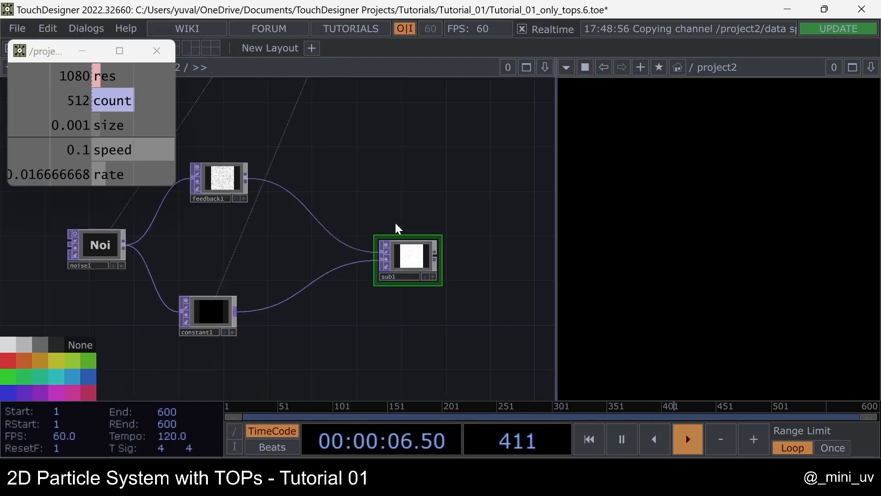
# Set the Feedback TOP's Target TOP to sub1 to close the subtraction loop.
pyautogui.click(233, 181)
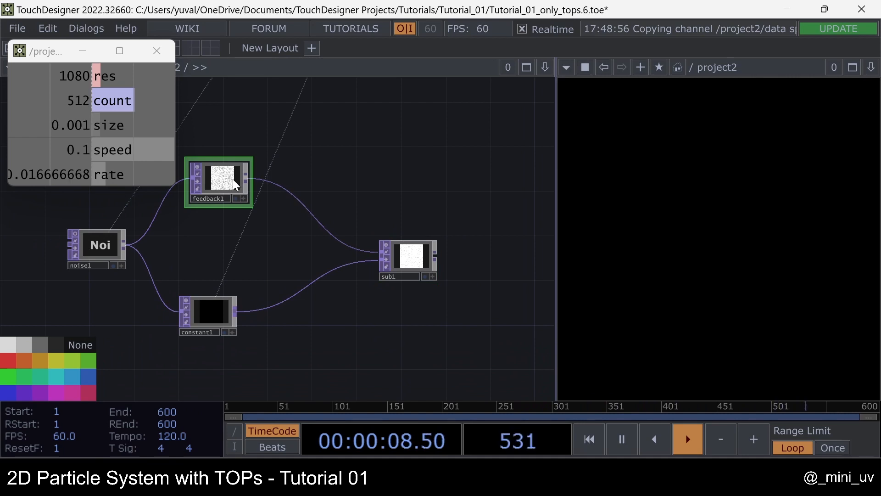
pyautogui.moveTo(394, 262); pyautogui.dragTo(214, 182)
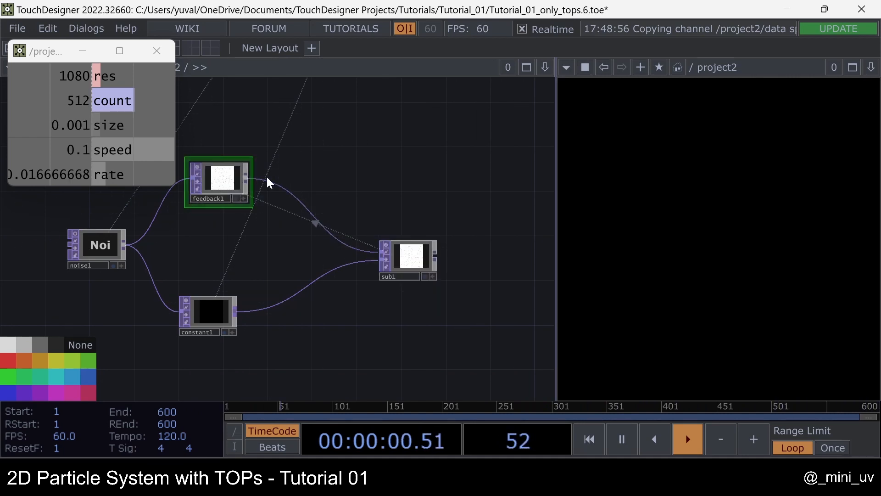
pyautogui.press('p')
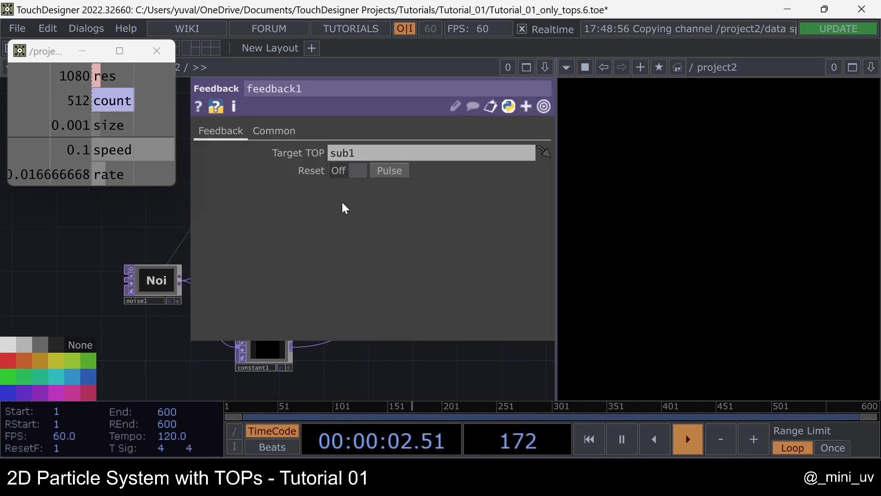
pyautogui.press('p')
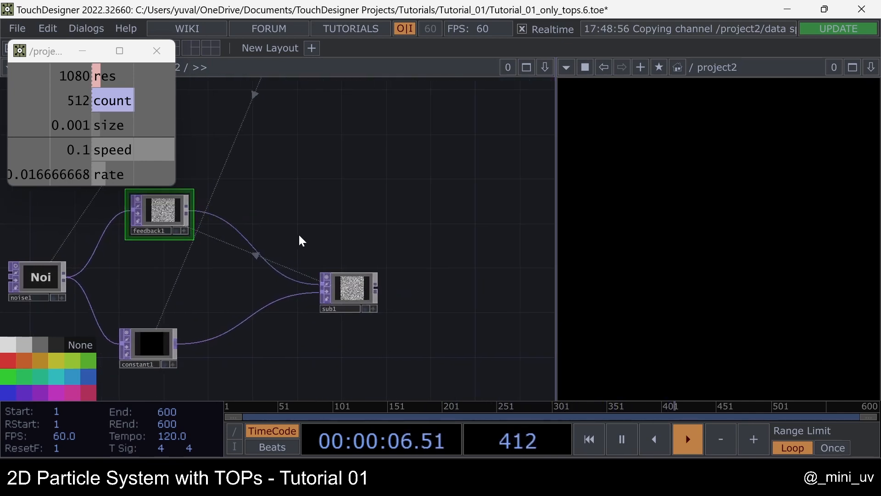
# Append a Null TOP to the Subtract TOP's output and name it life.
pyautogui.click(348, 291)
pyautogui.hotkey('ctrl', 'alt', 'n')
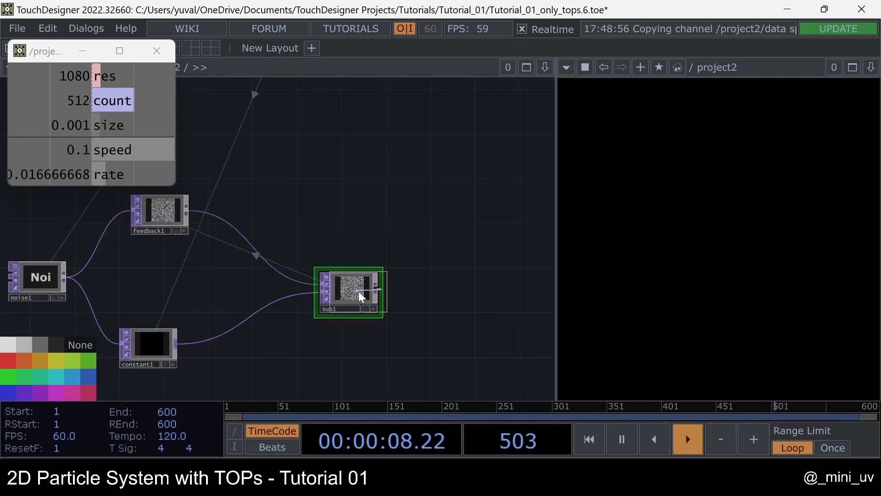
pyautogui.click(493, 291)
pyautogui.moveTo(359, 208); pyautogui.dragTo(340, 206)
pyautogui.scroll(3, 335, 303)
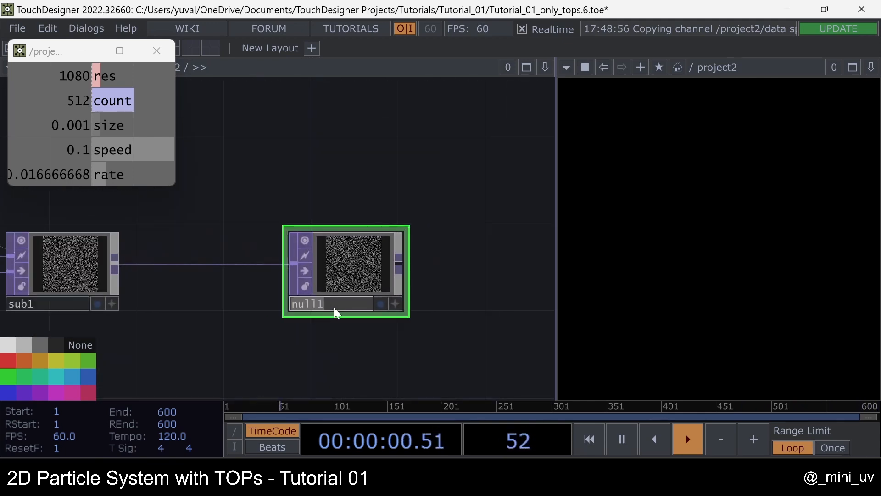
pyautogui.write('life')
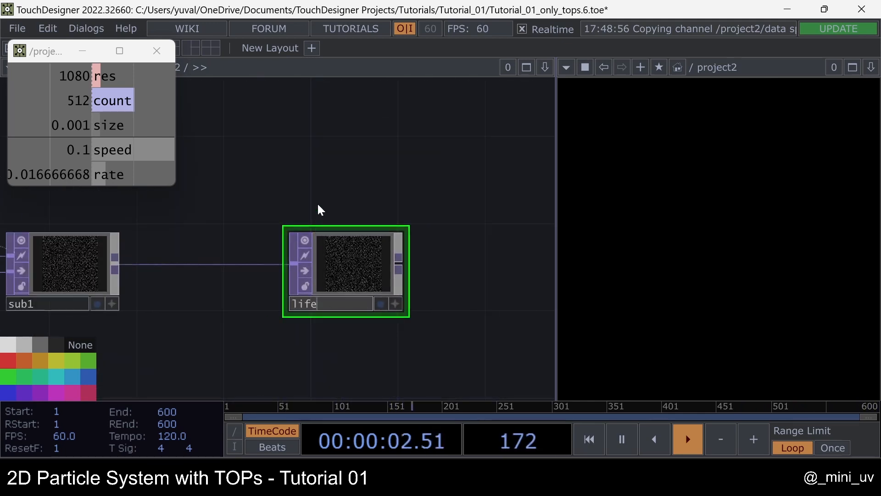
pyautogui.press('Return')
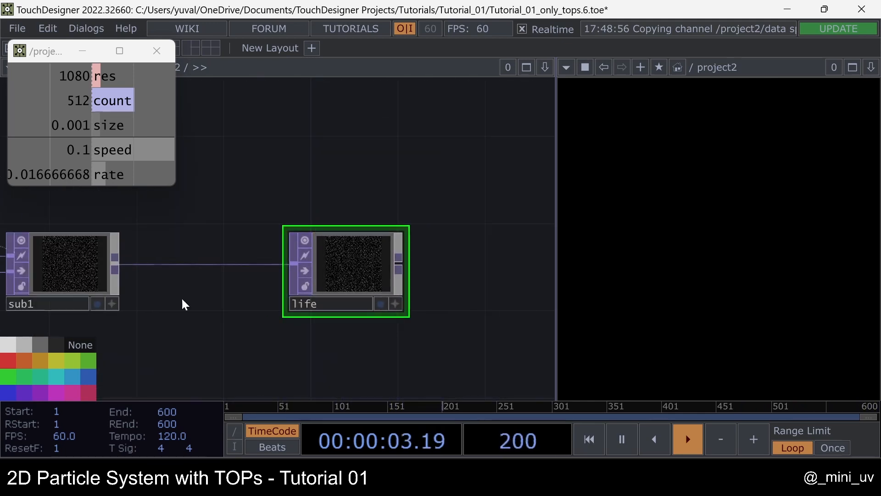
# Color the life Null blue and turn off the life network's node viewers except the Subtract TOP's.
pyautogui.click(94, 377)
pyautogui.scroll(-6, 307, 239)
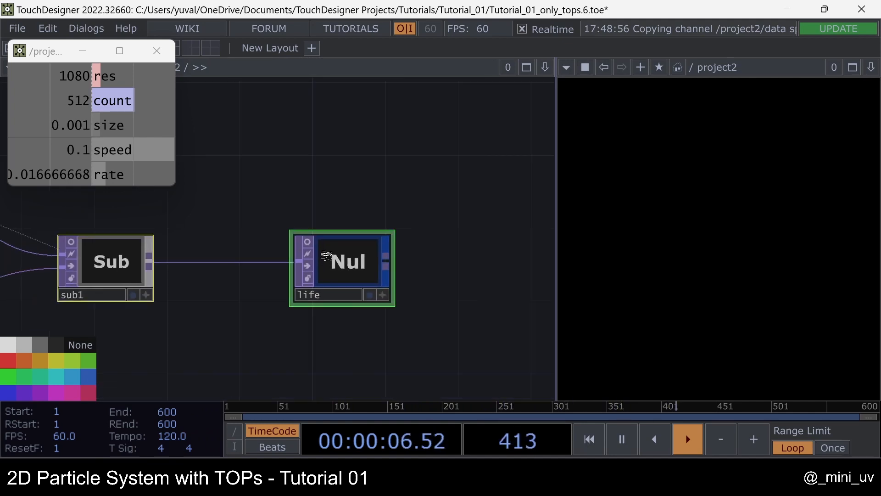
pyautogui.scroll(8, 198, 273)
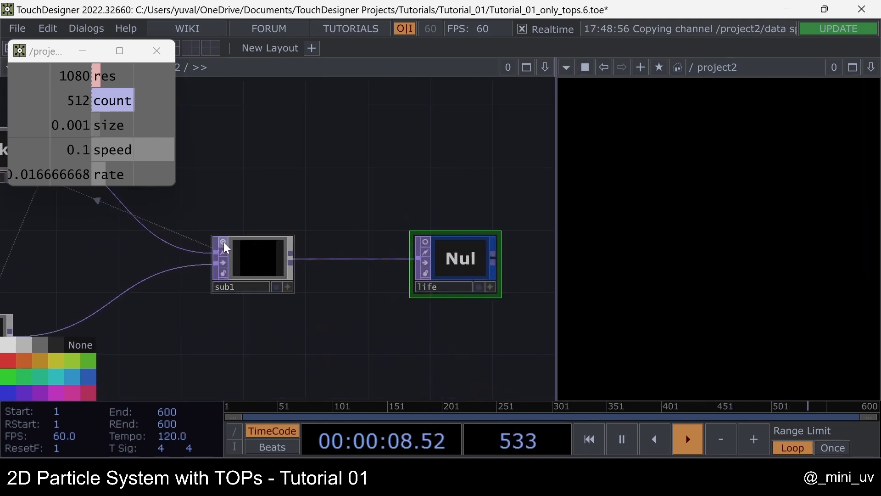
pyautogui.scroll(-6, 301, 316)
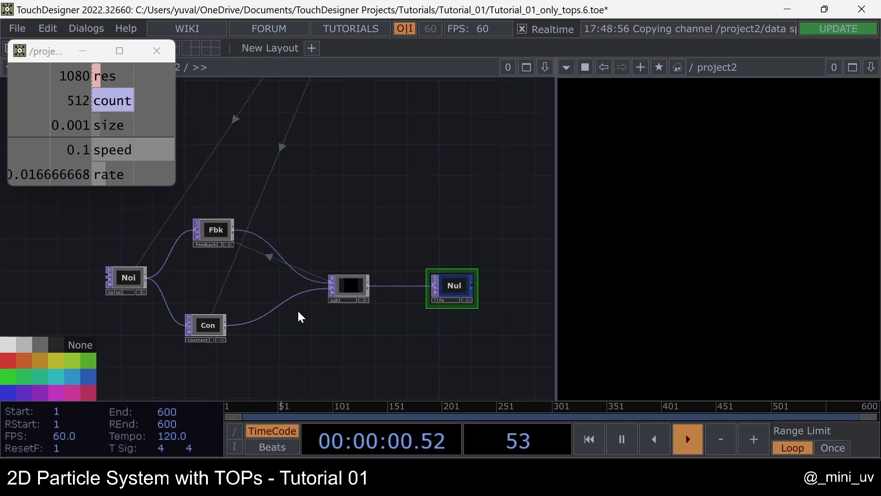
# Set the count channel of the data CHOP to 2.
pyautogui.moveTo(288, 239); pyautogui.dragTo(282, 336)
pyautogui.scroll(-3, 354, 226)
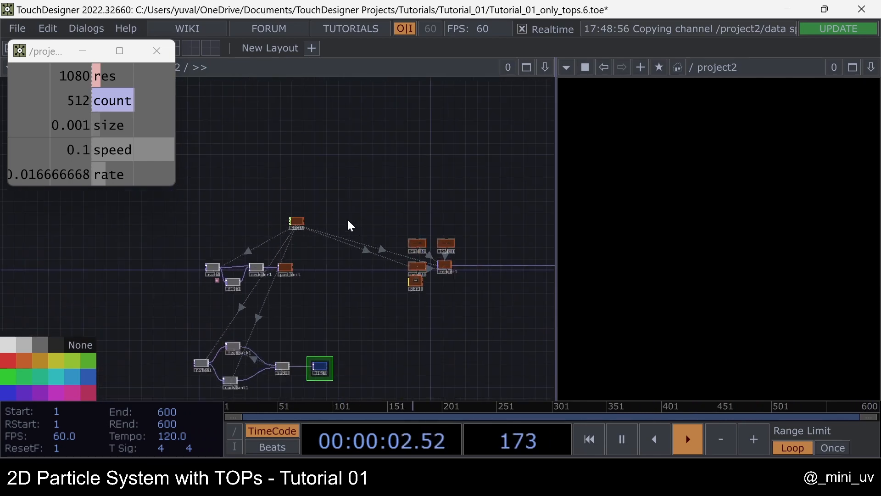
pyautogui.scroll(8, 222, 222)
pyautogui.click(268, 220)
pyautogui.press('p')
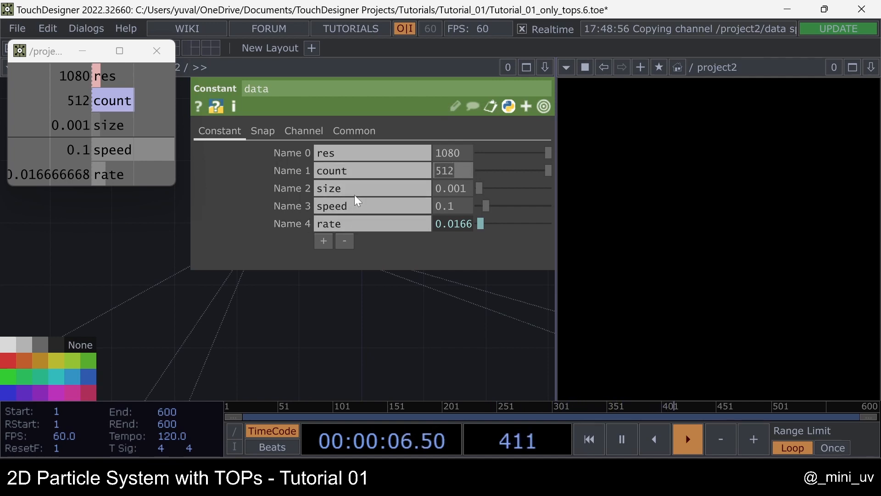
pyautogui.write('2')
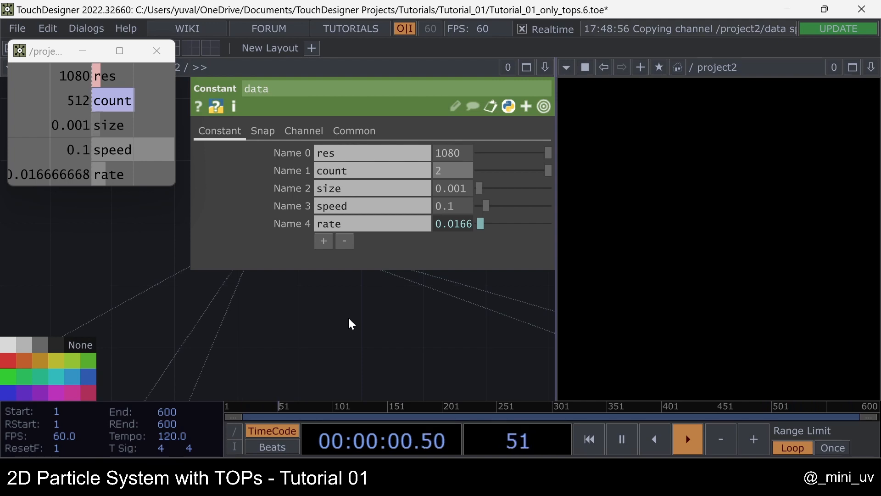
pyautogui.press('Return')
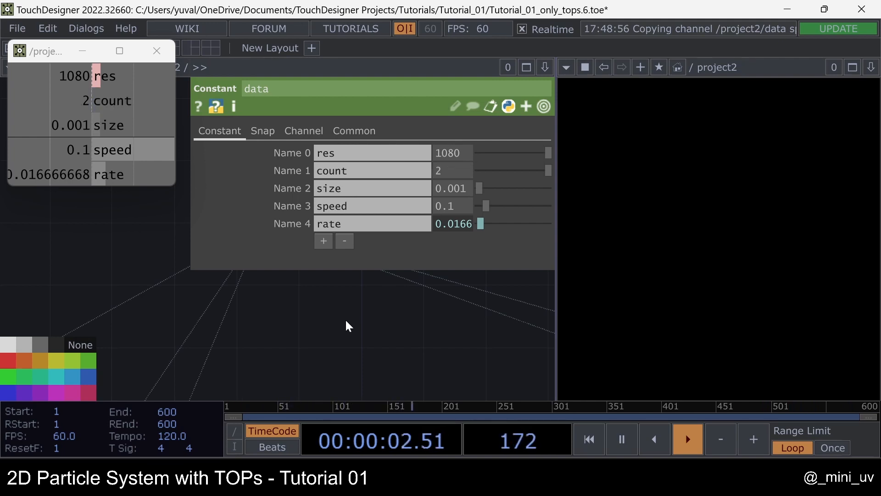
pyautogui.press('p')
# Reset the node color to None on the data CHOP, the render network and the output chain.
pyautogui.scroll(-3, 345, 318)
pyautogui.scroll(-5, 357, 306)
pyautogui.moveTo(357, 296); pyautogui.dragTo(353, 194)
pyautogui.scroll(7, 329, 191)
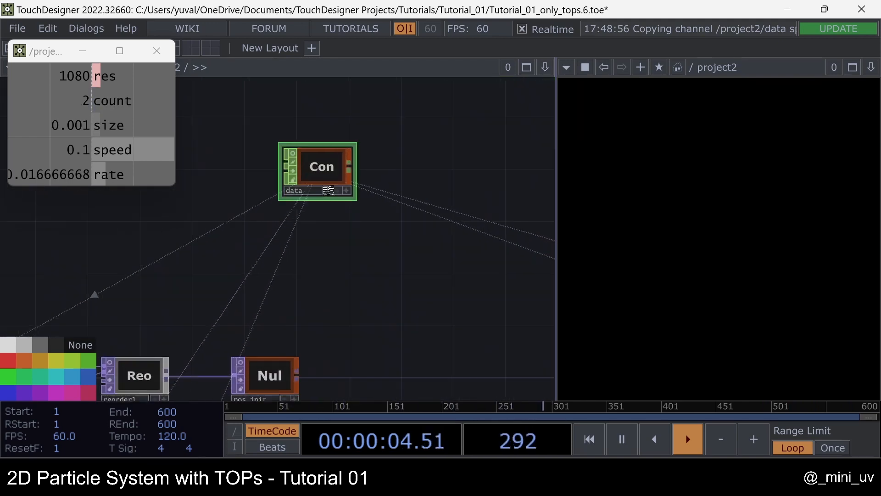
pyautogui.scroll(-5, 441, 301)
pyautogui.moveTo(441, 301); pyautogui.dragTo(214, 281)
pyautogui.moveTo(399, 189); pyautogui.dragTo(303, 209)
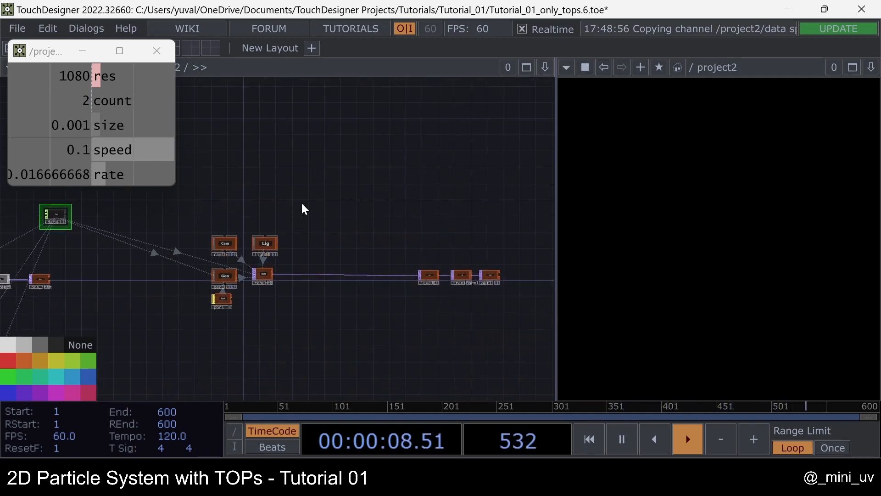
pyautogui.moveTo(356, 312); pyautogui.dragTo(532, 341)
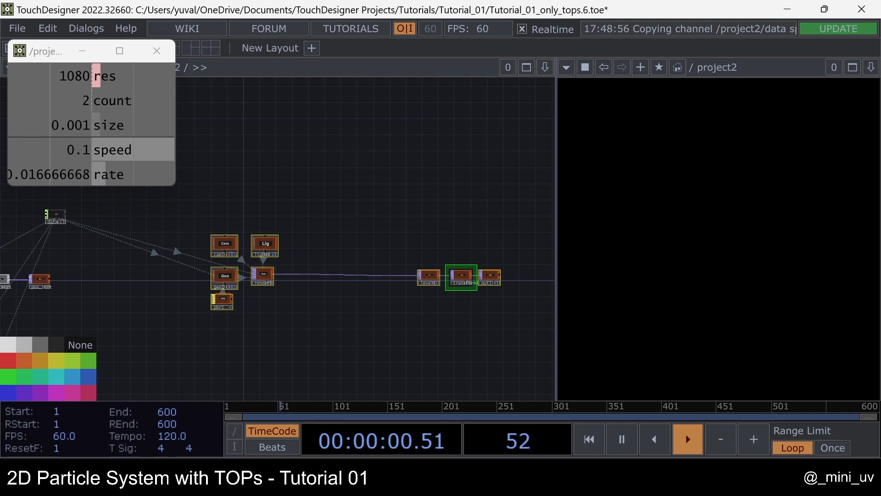
pyautogui.click(76, 347)
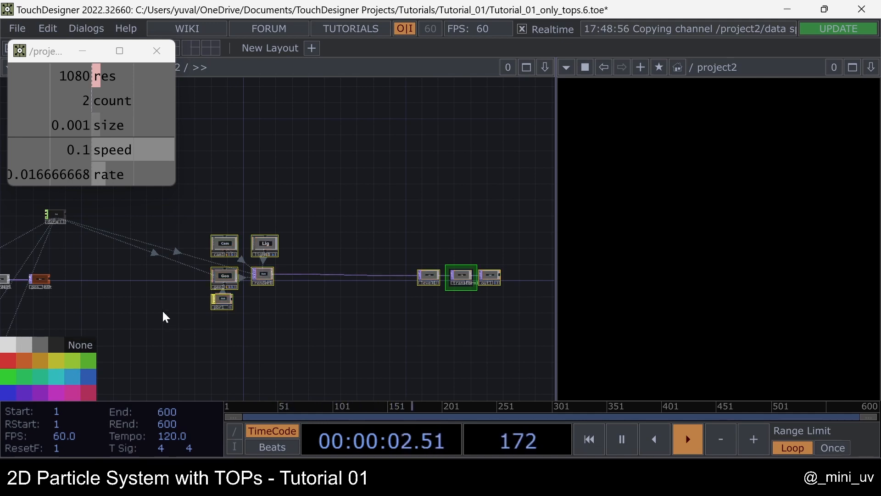
# Turn on the node viewer of the Noise TOP in the life network.
pyautogui.scroll(-3, 229, 322)
pyautogui.scroll(4, 226, 360)
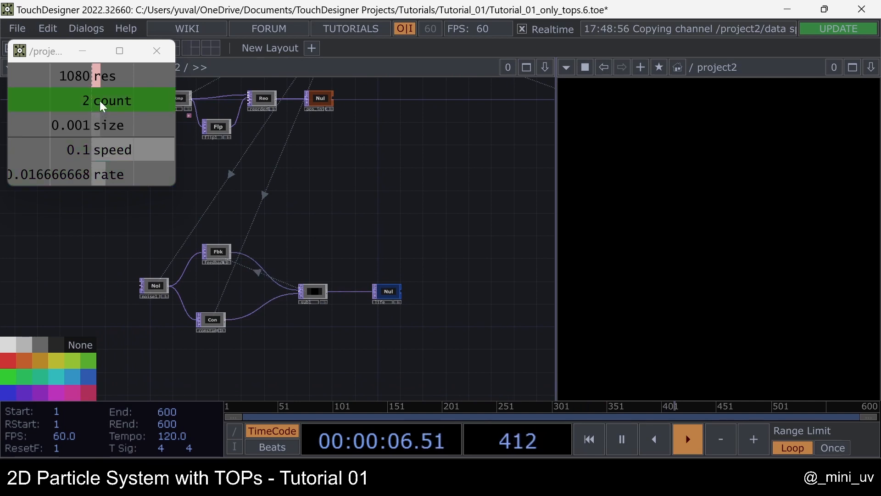
pyautogui.moveTo(351, 226); pyautogui.dragTo(370, 210)
pyautogui.scroll(4, 215, 293)
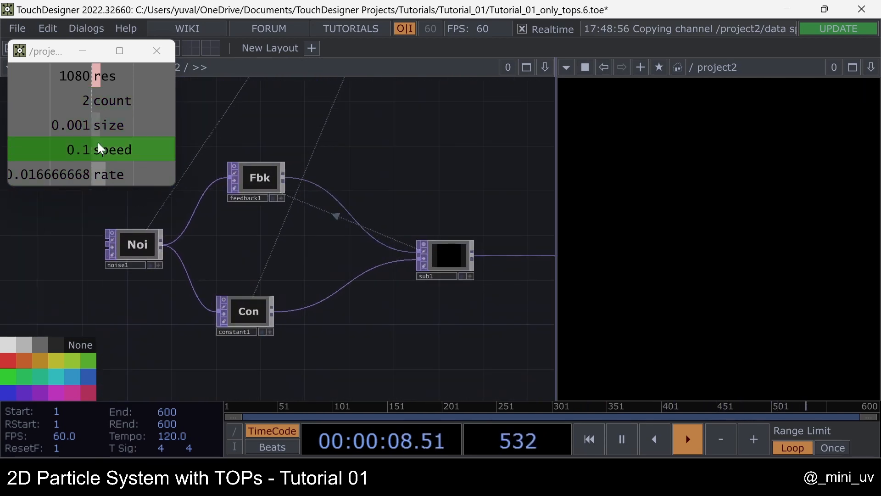
pyautogui.scroll(4, 253, 271)
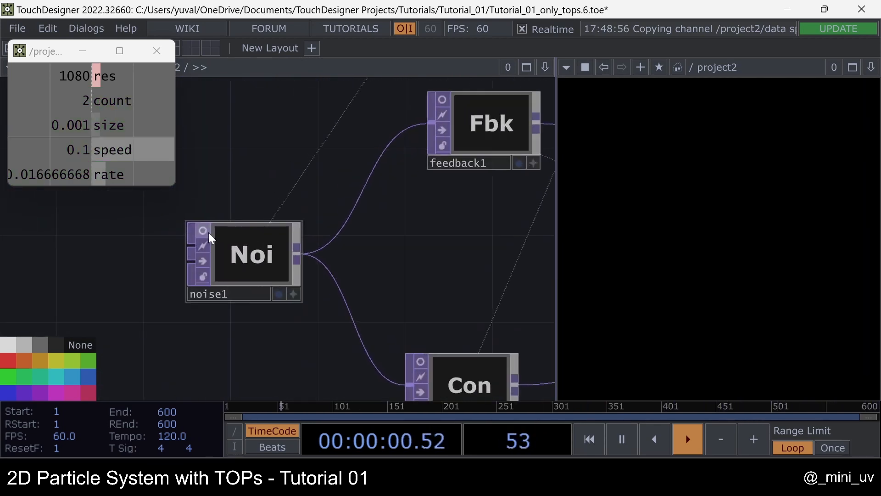
pyautogui.scroll(4, 246, 252)
pyautogui.scroll(-8, 256, 268)
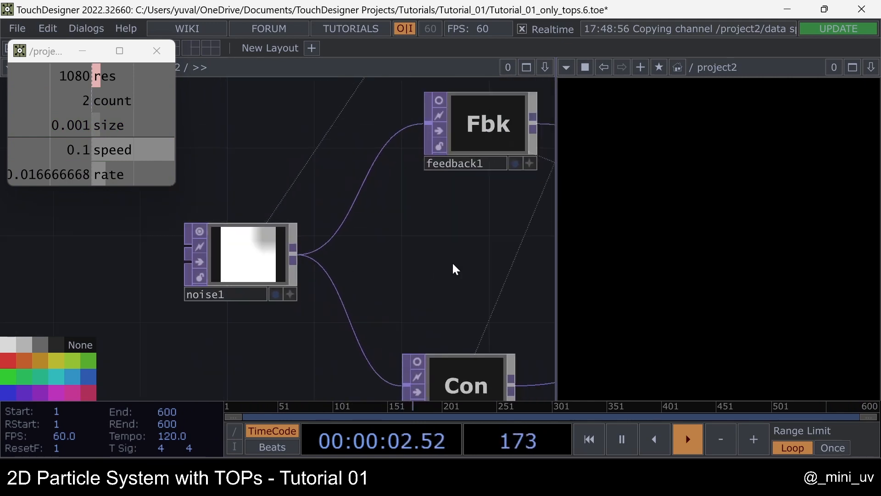
# Select all operators of the life network and set their input and viewer smoothness to nearest pixel.
pyautogui.moveTo(301, 246); pyautogui.dragTo(242, 243)
pyautogui.moveTo(137, 326); pyautogui.dragTo(527, 171, button='right')
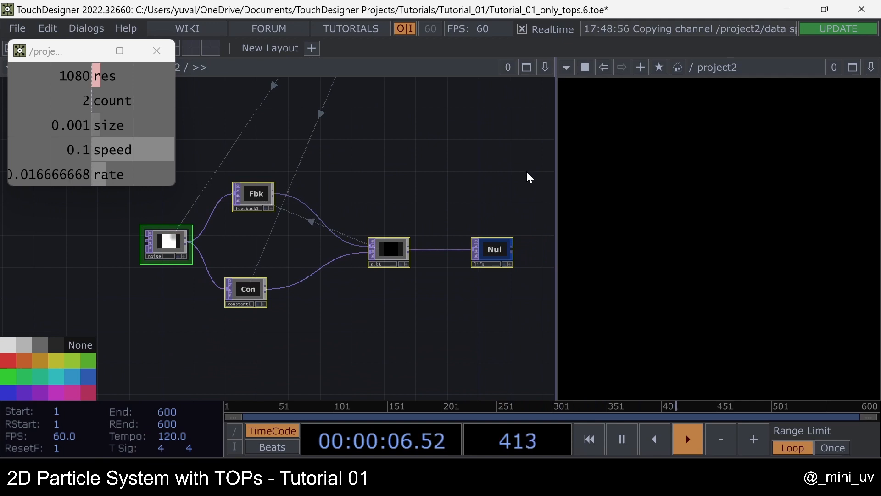
pyautogui.press('p')
pyautogui.click(356, 131)
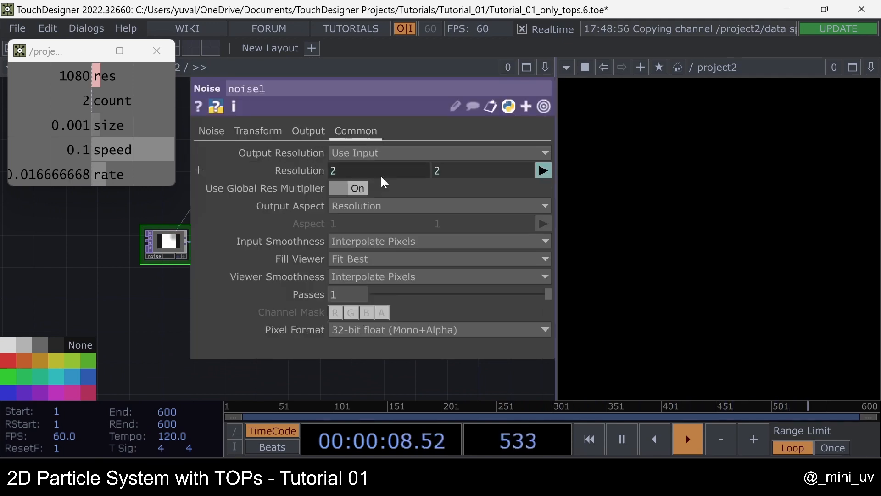
pyautogui.click(406, 240)
pyautogui.click(385, 258)
pyautogui.click(387, 277)
pyautogui.click(378, 304)
pyautogui.press('p')
# Inspect the individual pixel values of the Noise TOP in its active viewer.
pyautogui.scroll(5, 150, 242)
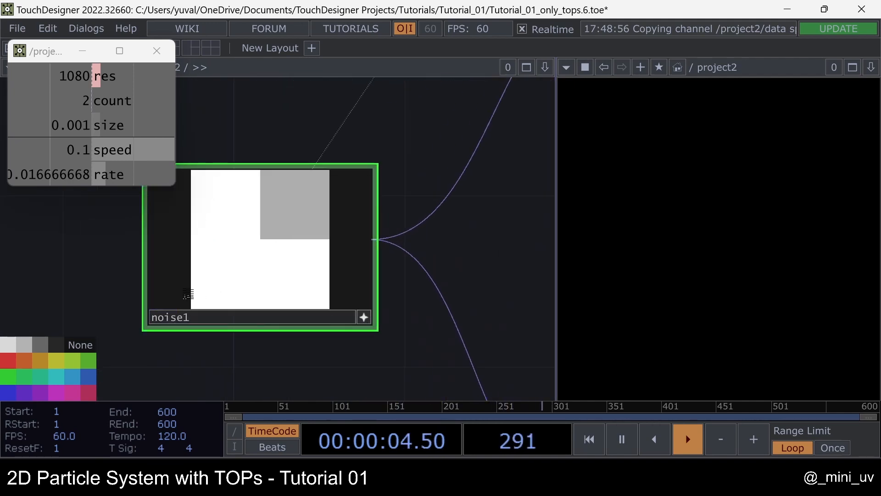
pyautogui.scroll(3, 207, 307)
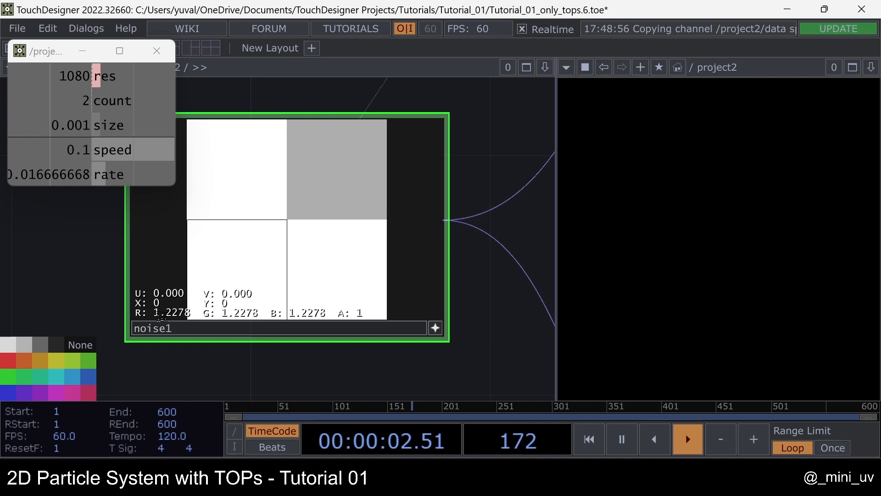
pyautogui.scroll(-10, 180, 298)
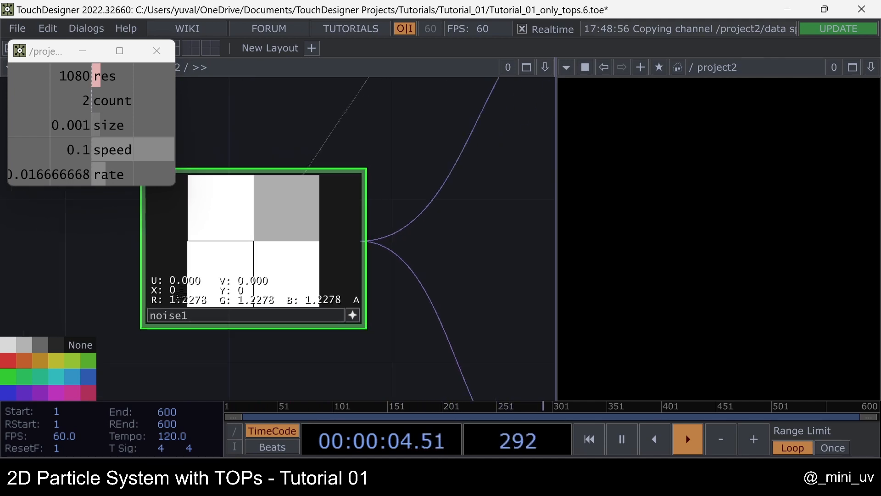
pyautogui.scroll(6, 369, 294)
pyautogui.scroll(-6, 340, 293)
# Create a Keyboard In CHOP and place it above the Feedback TOP.
pyautogui.scroll(5, 246, 265)
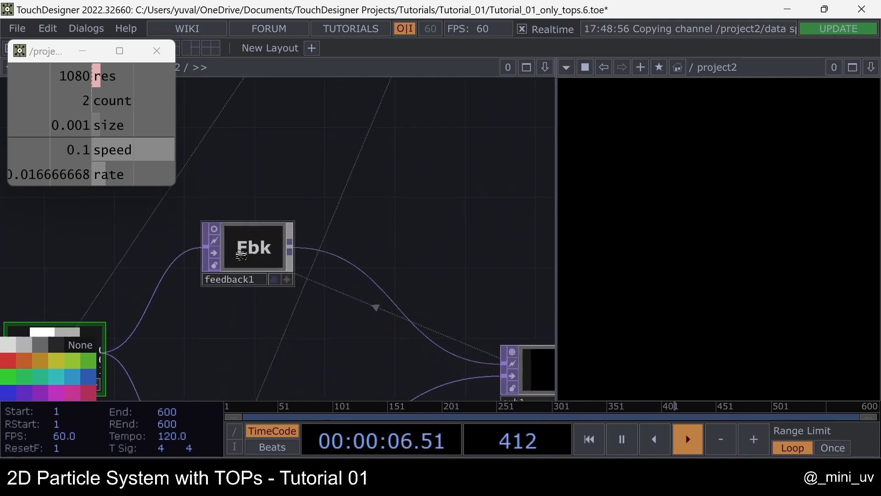
pyautogui.click(252, 253)
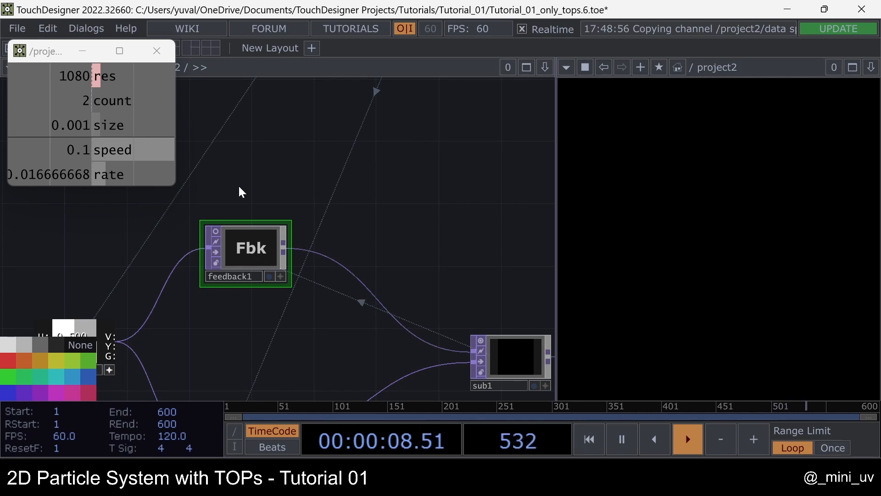
pyautogui.press('Tab')
pyautogui.write('ke')
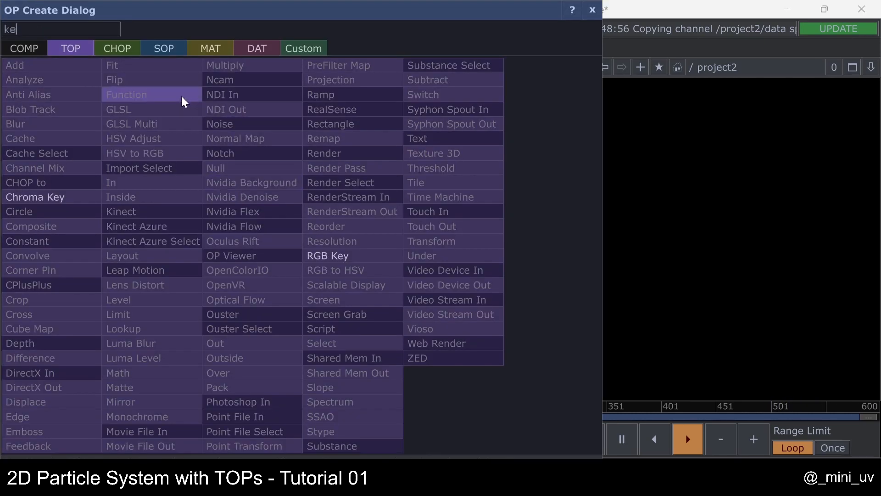
pyautogui.click(123, 49)
pyautogui.click(250, 328)
pyautogui.click(248, 175)
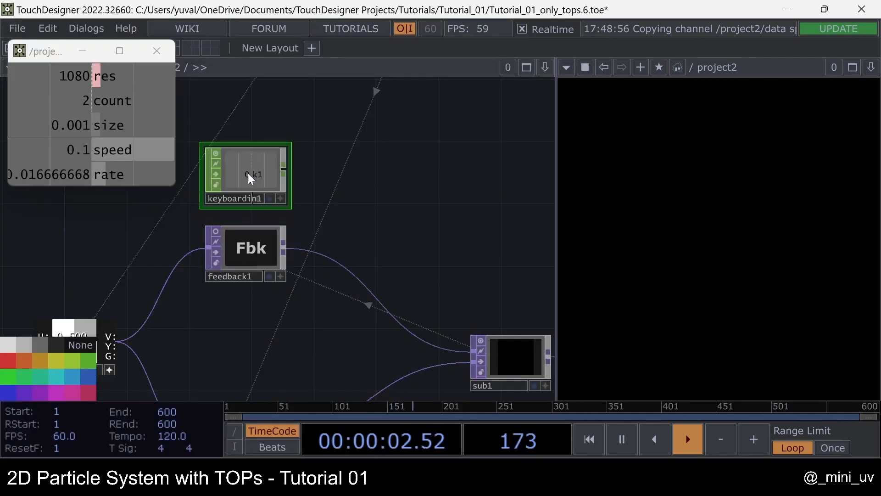
# Reference the Keyboard In CHOP's k1 channel in the Feedback TOP's Reset Pulse parameter.
pyautogui.click(251, 252)
pyautogui.press('p')
pyautogui.moveTo(404, 169); pyautogui.dragTo(406, 168)
pyautogui.click(408, 166)
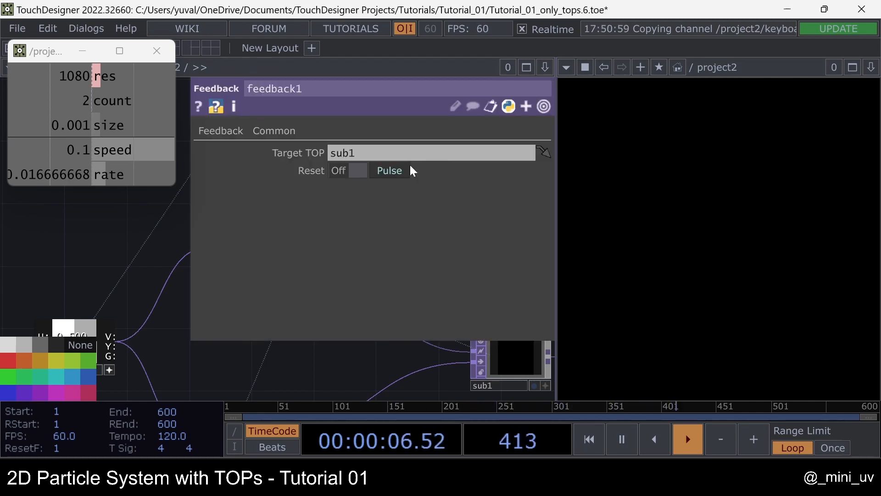
# Activate the Subtract TOP's viewer, display its pixel values, and examine how the feedback loop changes them.
pyautogui.scroll(-3, 166, 218)
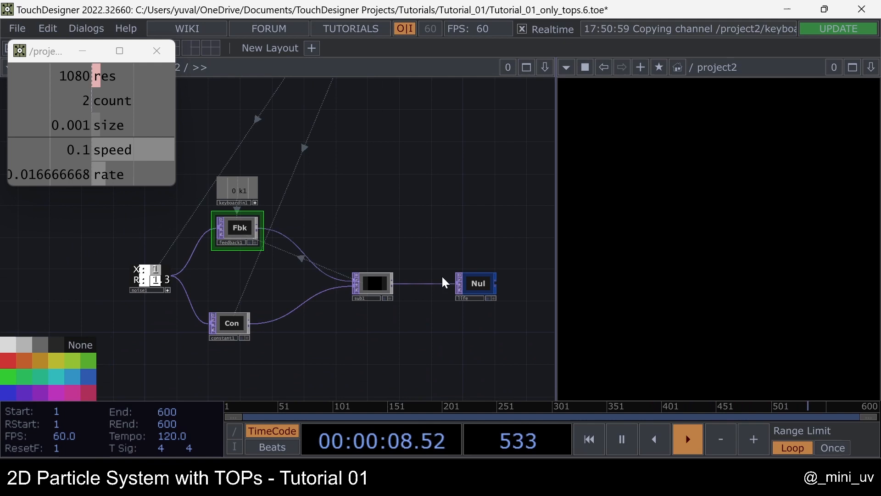
pyautogui.scroll(4, 434, 274)
pyautogui.scroll(3, 377, 270)
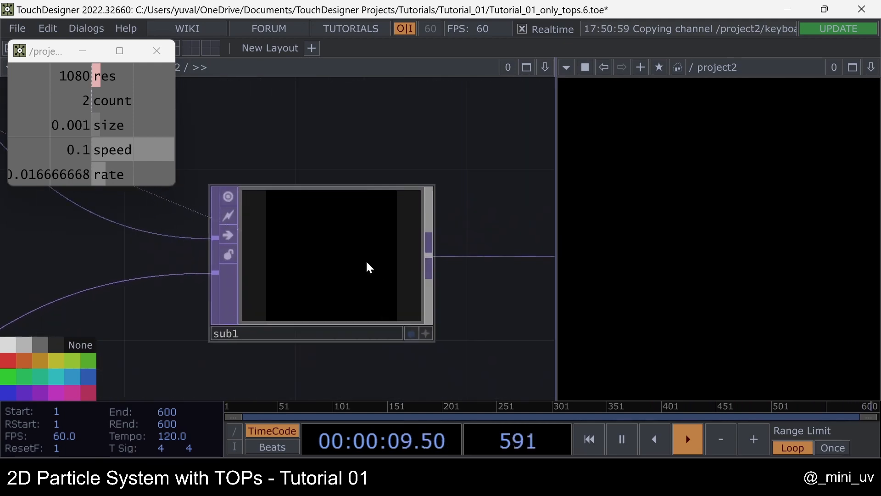
pyautogui.click(426, 332)
pyautogui.scroll(3, 263, 308)
pyautogui.press('d')
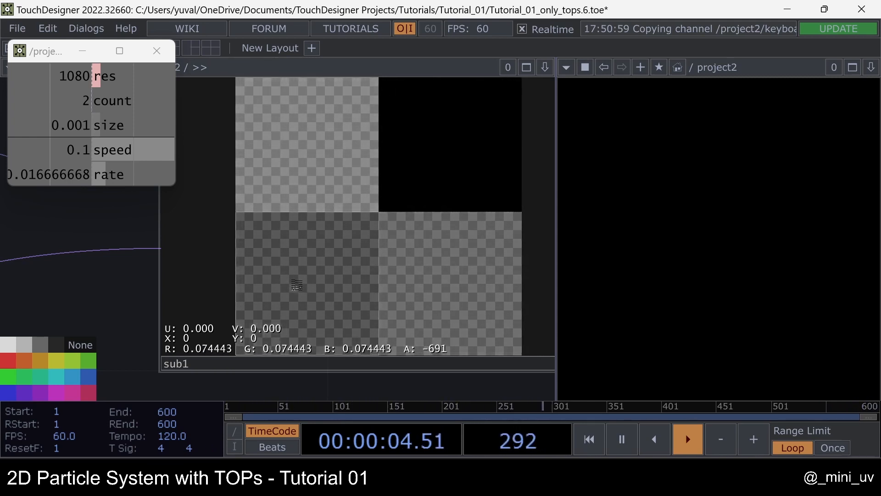
pyautogui.scroll(-2, 323, 287)
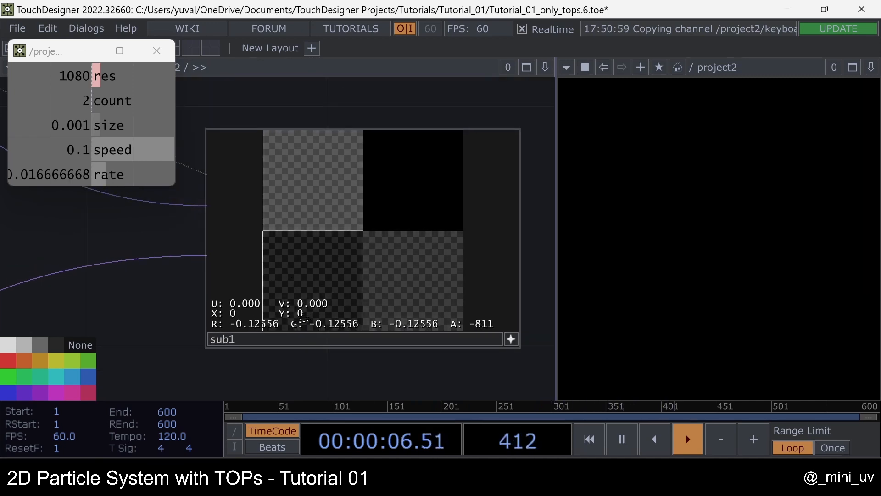
pyautogui.scroll(3, 324, 287)
# Compare with the Noise TOP's starting pixel values and deactivate the Subtract TOP's viewer.
pyautogui.scroll(-4, 305, 305)
pyautogui.moveTo(124, 276); pyautogui.dragTo(517, 273)
pyautogui.scroll(4, 109, 276)
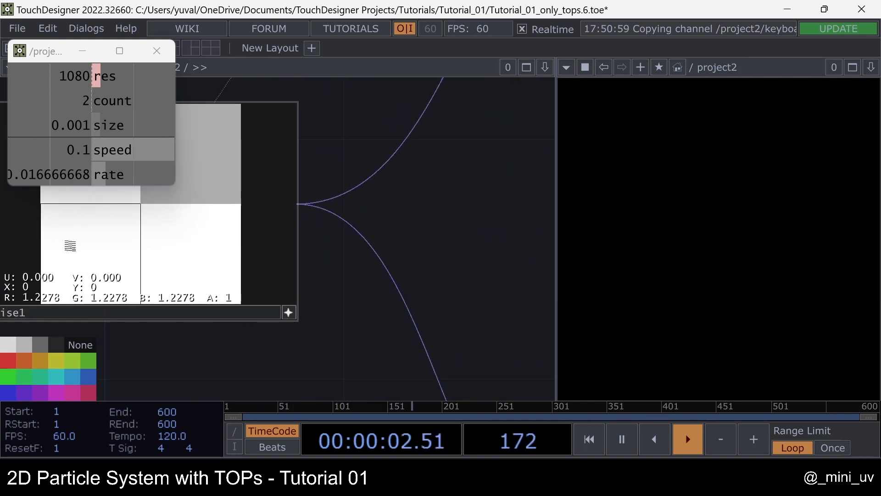
pyautogui.scroll(-5, 70, 245)
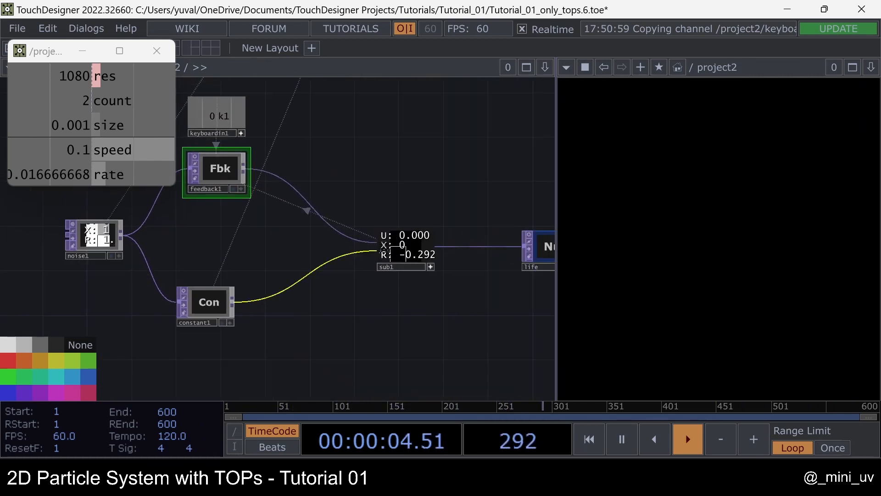
pyautogui.click(431, 267)
# Move the Noise TOP, Feedback TOP and Keyboard In CHOP farther left of the Subtract TOP, keeping the Keyboard In above the Feedback.
pyautogui.moveTo(410, 193); pyautogui.dragTo(480, 220)
pyautogui.scroll(-3, 477, 220)
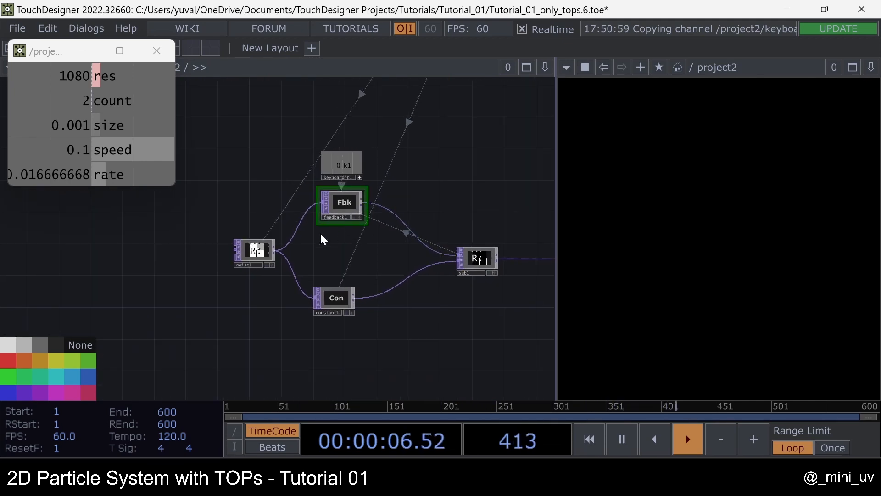
pyautogui.moveTo(226, 267); pyautogui.dragTo(170, 267)
pyautogui.moveTo(335, 210); pyautogui.dragTo(264, 209)
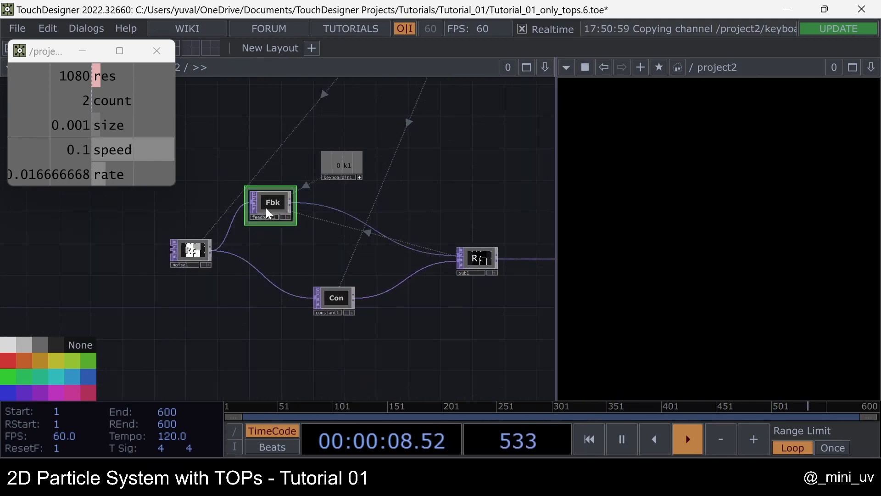
pyautogui.moveTo(359, 179); pyautogui.dragTo(278, 147)
# Branch a Threshold TOP off the Feedback TOP's output and place it up and to the right of the Feedback TOP.
pyautogui.scroll(4, 319, 191)
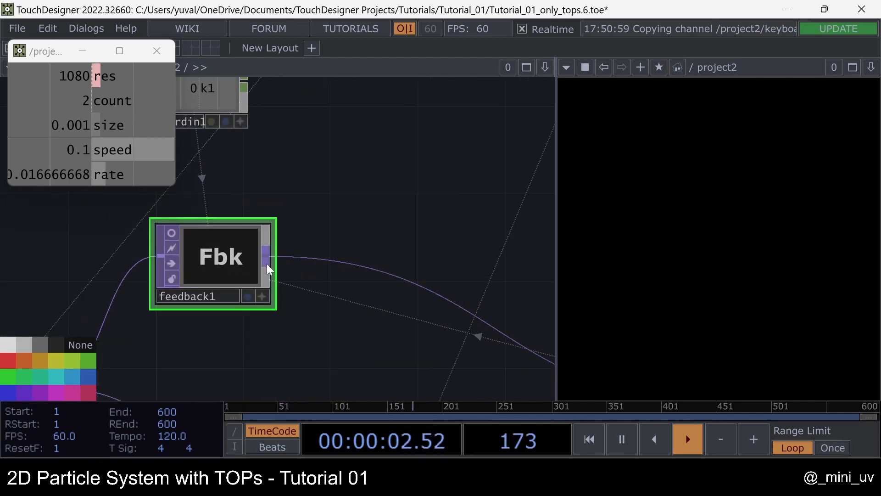
pyautogui.rightClick(265, 249)
pyautogui.click(452, 150)
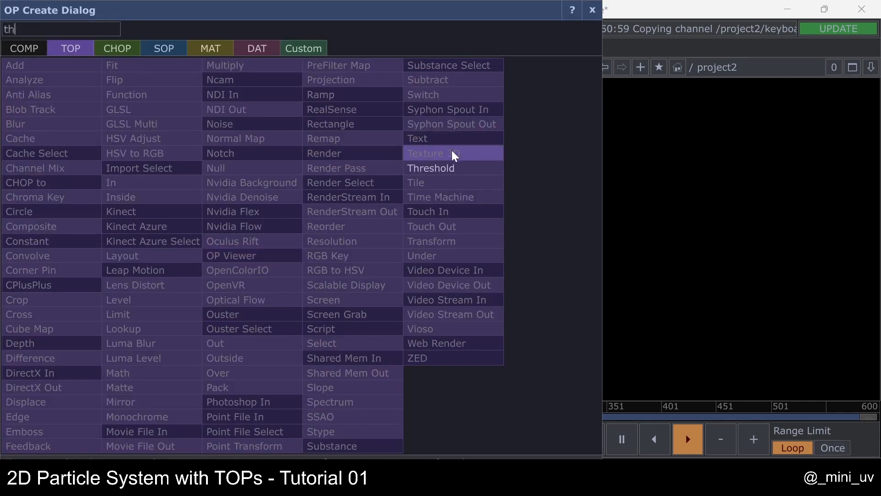
pyautogui.click(453, 171)
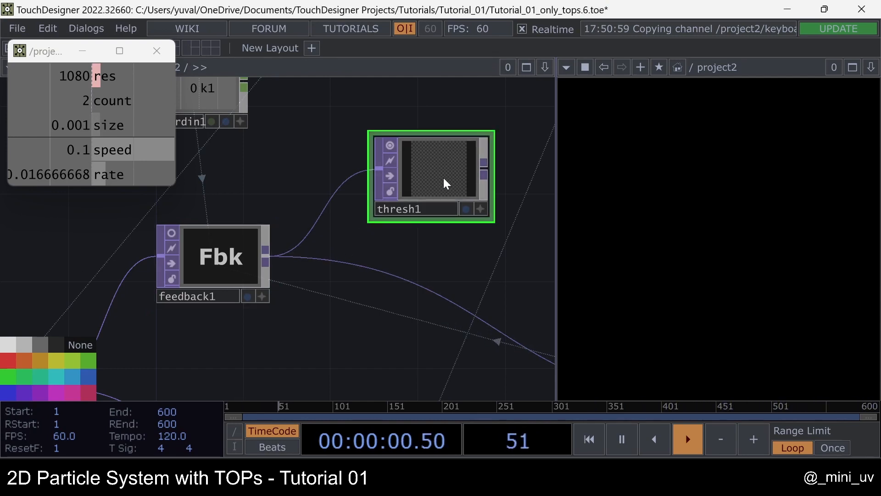
# Set the Threshold TOP's comparator to Greater.
pyautogui.press('p')
pyautogui.moveTo(458, 189); pyautogui.dragTo(379, 194)
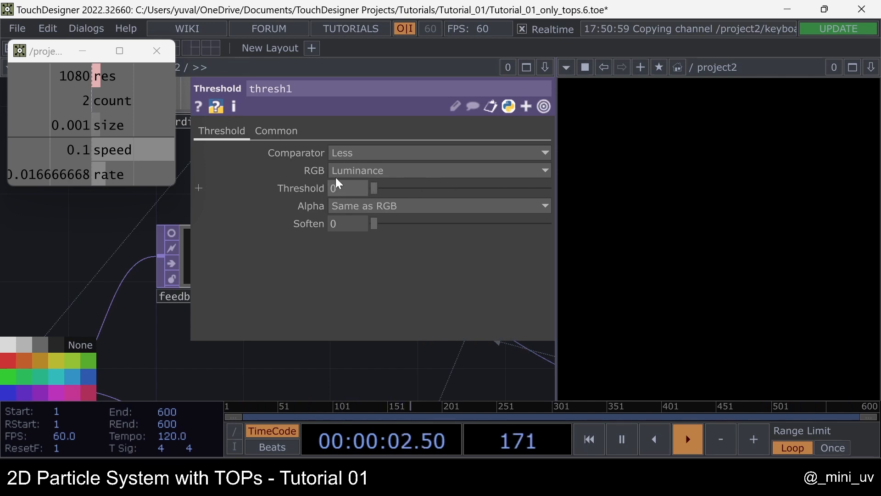
pyautogui.click(363, 153)
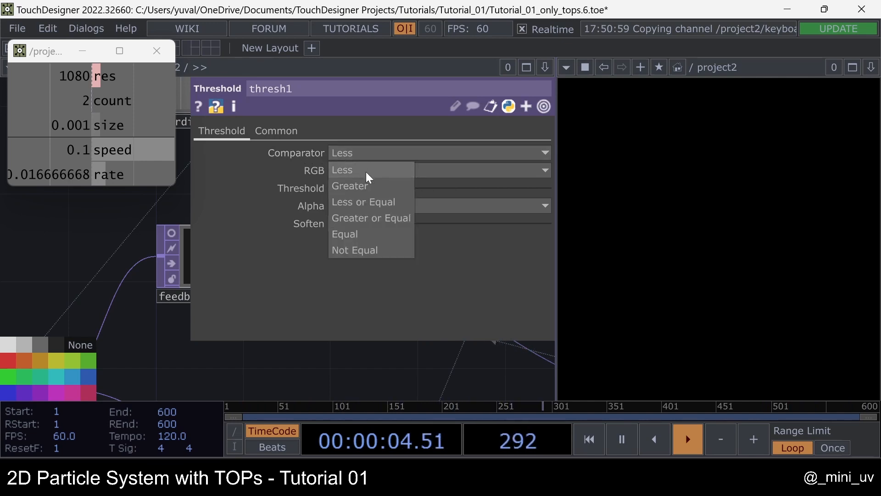
pyautogui.click(359, 186)
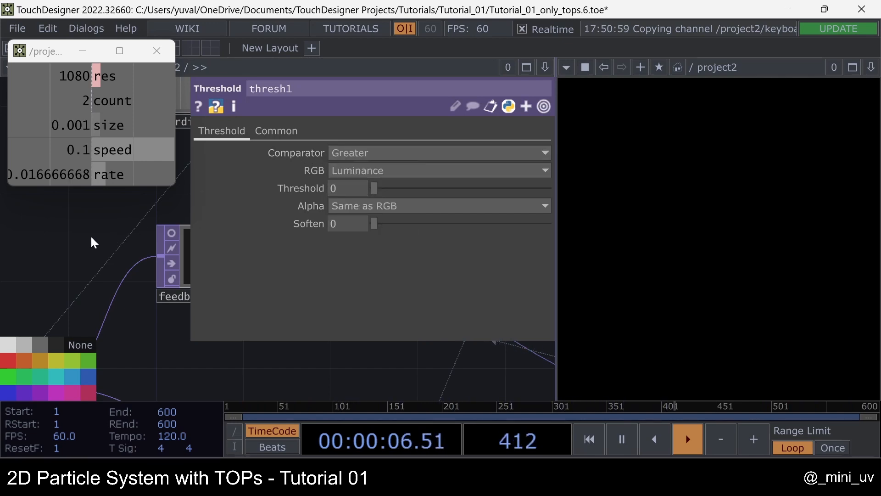
pyautogui.press('p')
# Reset the feedback loop with the Keyboard In trigger and examine the Threshold TOP's output over time.
pyautogui.scroll(-2, 292, 205)
pyautogui.scroll(-3, 254, 212)
pyautogui.moveTo(294, 206); pyautogui.dragTo(234, 233)
pyautogui.scroll(6, 322, 219)
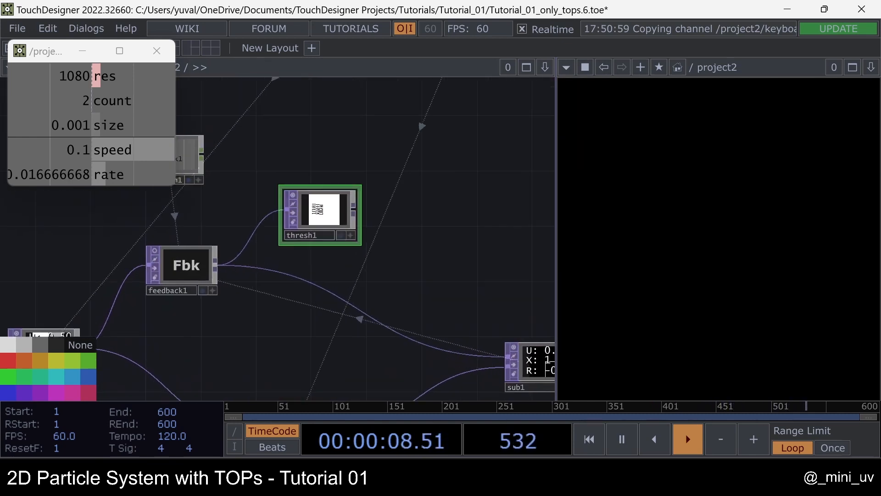
pyautogui.press('1')
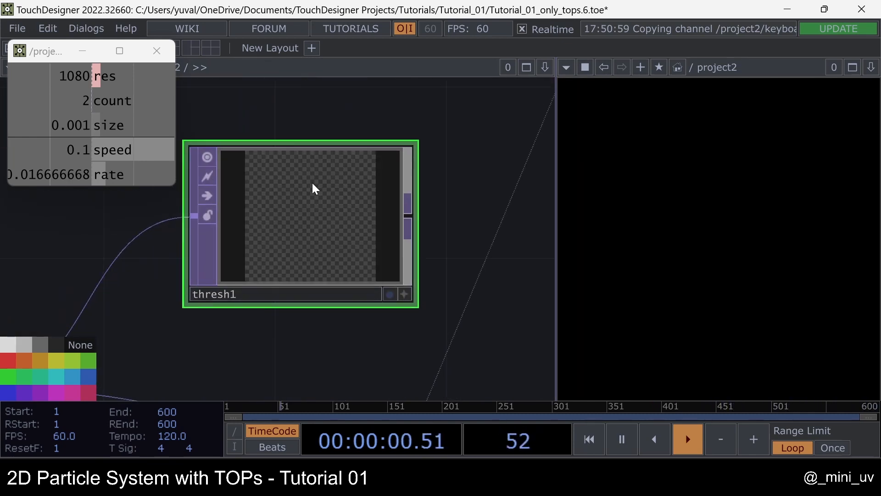
pyautogui.scroll(2, 317, 192)
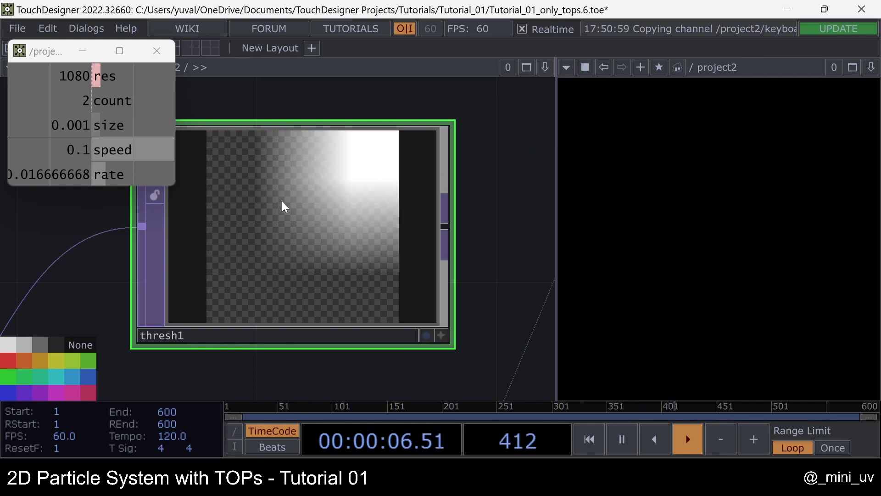
pyautogui.scroll(-2, 294, 178)
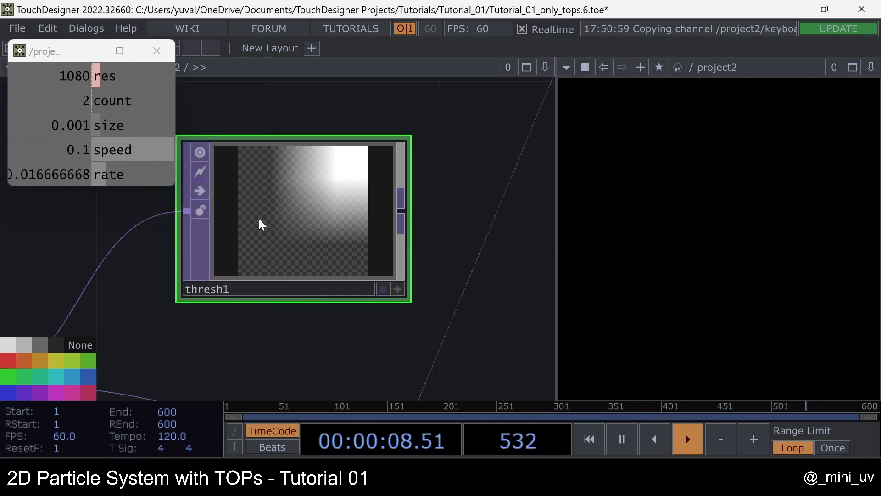
# Set the Threshold TOP's input smoothness and viewer smoothness to Nearest Pixel.
pyautogui.scroll(-2, 271, 215)
pyautogui.press('p')
pyautogui.click(297, 131)
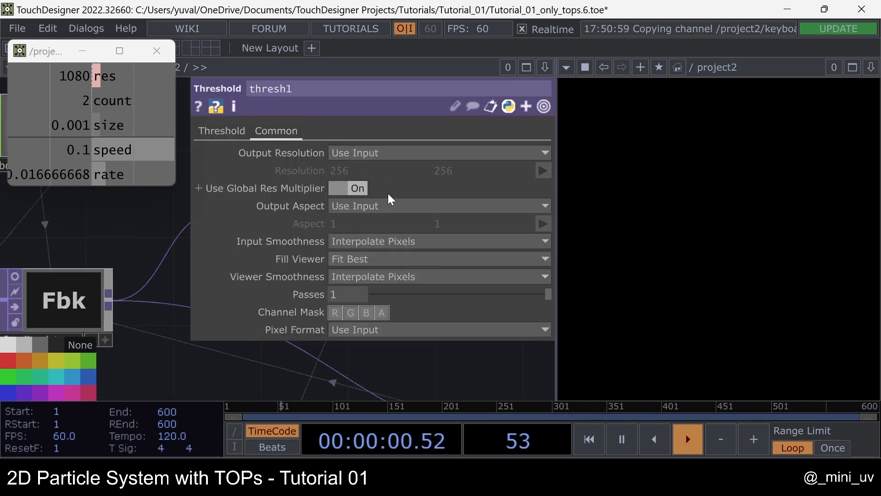
pyautogui.click(370, 241)
pyautogui.click(369, 254)
pyautogui.click(371, 280)
pyautogui.click(365, 303)
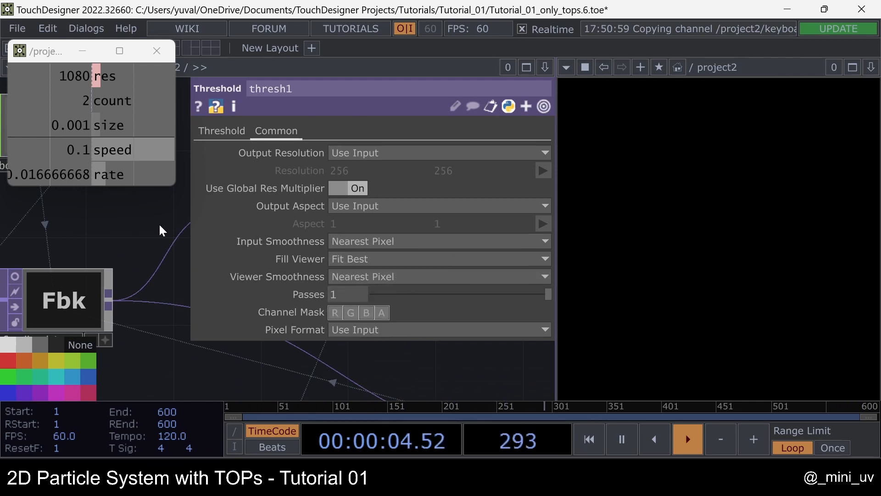
pyautogui.press('p')
pyautogui.scroll(3, 289, 209)
pyautogui.scroll(-4, 283, 203)
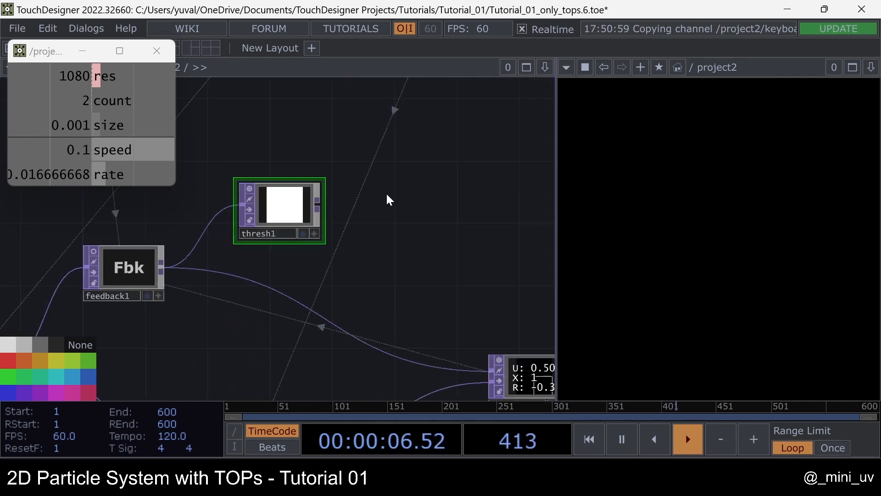
# Add a Multiply TOP fed by the Threshold TOP's output and place it directly beside it.
pyautogui.moveTo(387, 195); pyautogui.dragTo(377, 198)
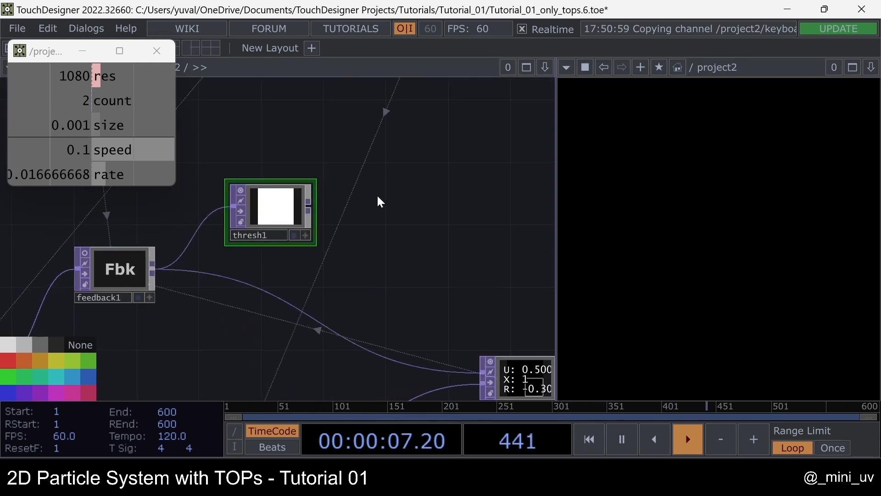
pyautogui.rightClick(309, 208)
pyautogui.write('mu')
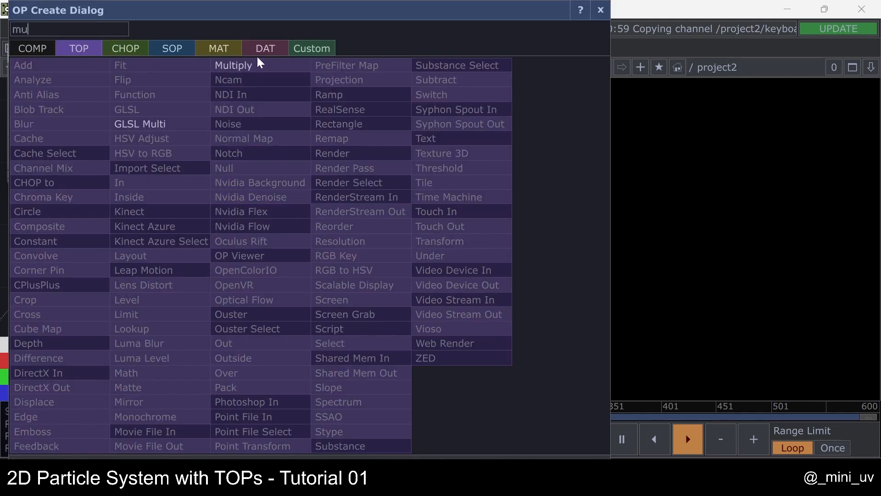
pyautogui.click(258, 65)
pyautogui.click(387, 211)
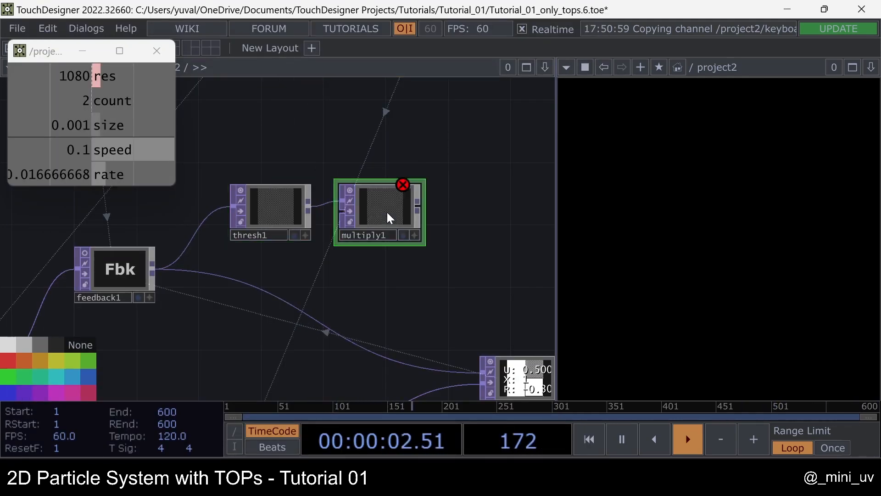
# Connect the Noise TOP's output to the second input of the Multiply TOP.
pyautogui.scroll(-3, 387, 210)
pyautogui.scroll(5, 184, 279)
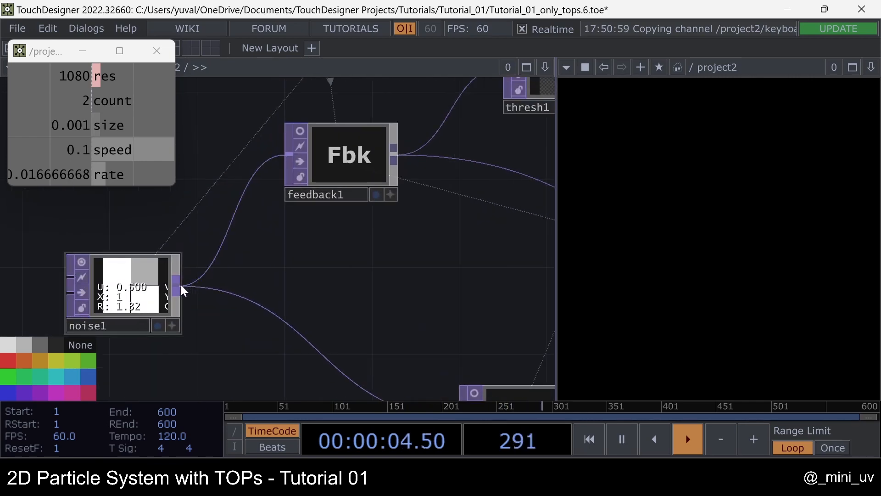
pyautogui.click(181, 285)
pyautogui.scroll(-6, 229, 276)
pyautogui.scroll(5, 318, 236)
pyautogui.click(240, 239)
# Set the Multiply TOP's input smoothness and viewer smoothness to Nearest Pixel.
pyautogui.scroll(4, 298, 227)
pyautogui.press('p')
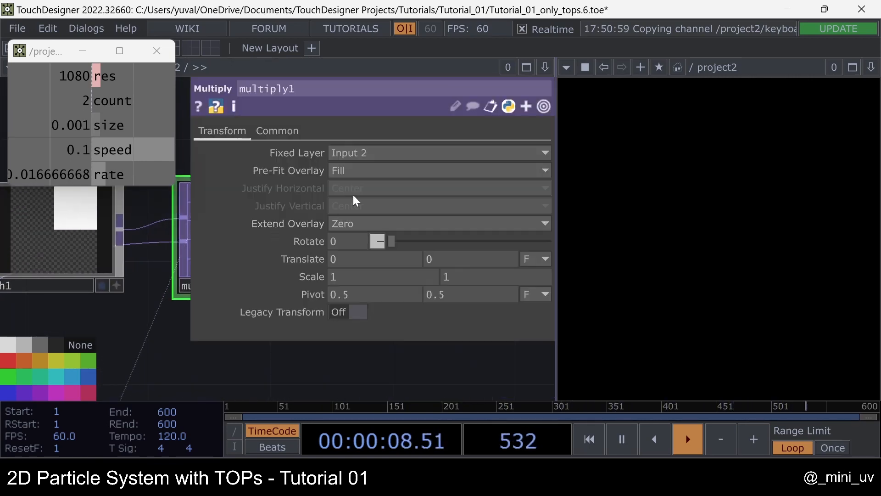
pyautogui.click(292, 131)
pyautogui.click(364, 242)
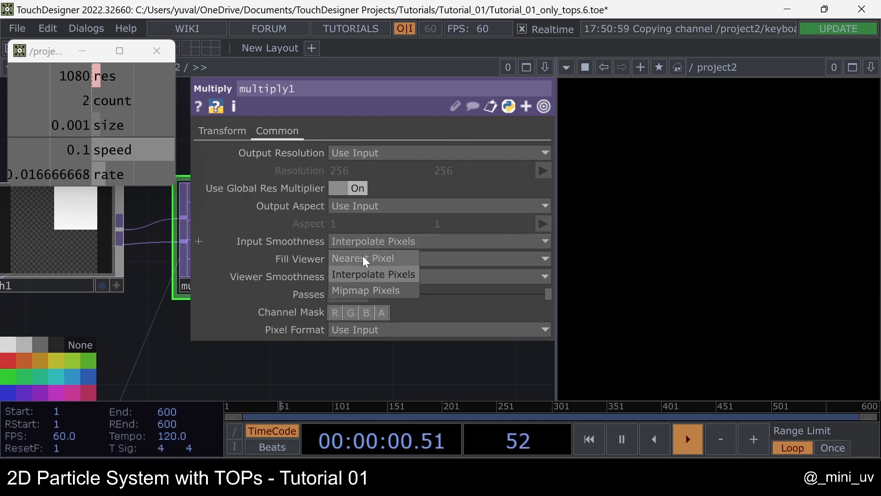
pyautogui.click(363, 257)
pyautogui.click(364, 276)
pyautogui.click(363, 309)
pyautogui.press('p')
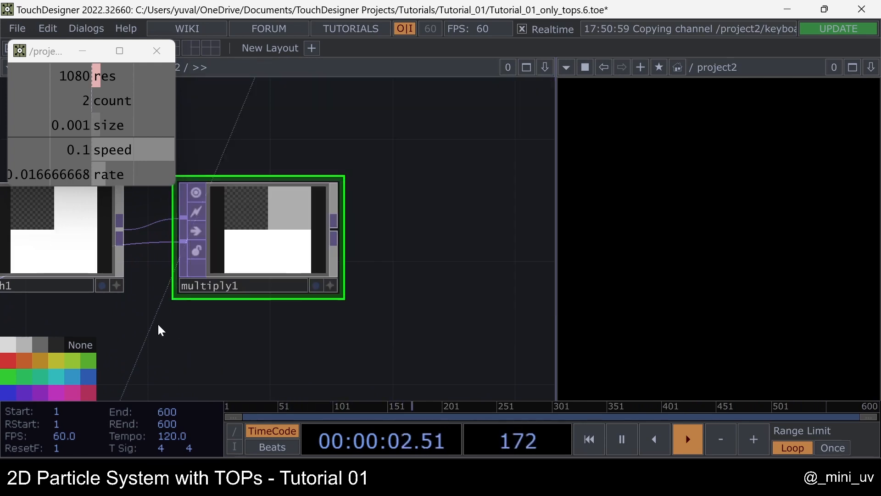
# Branch a second Threshold TOP off the Feedback TOP's output and place it below the first one.
pyautogui.scroll(-3, 375, 290)
pyautogui.scroll(-3, 375, 290)
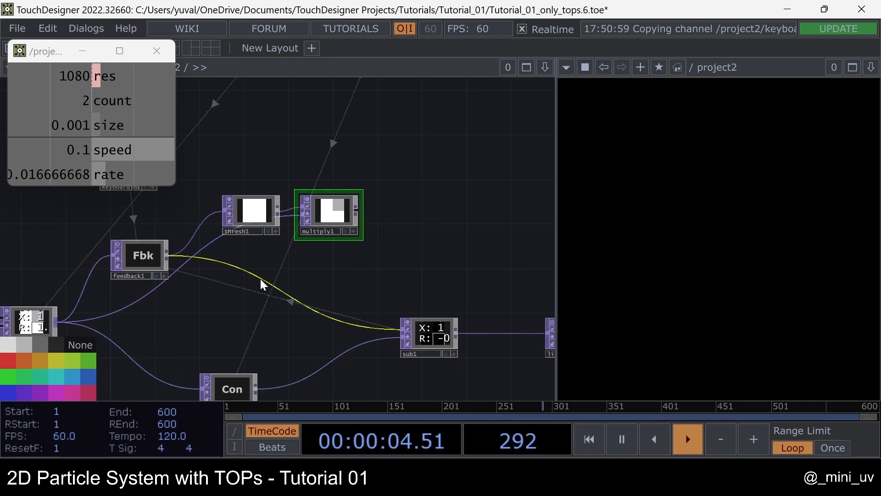
pyautogui.scroll(2, 189, 275)
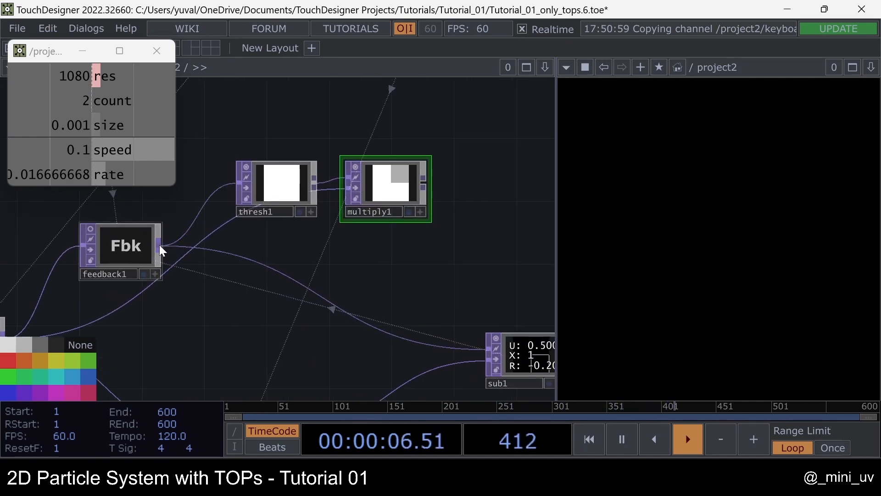
pyautogui.rightClick(159, 245)
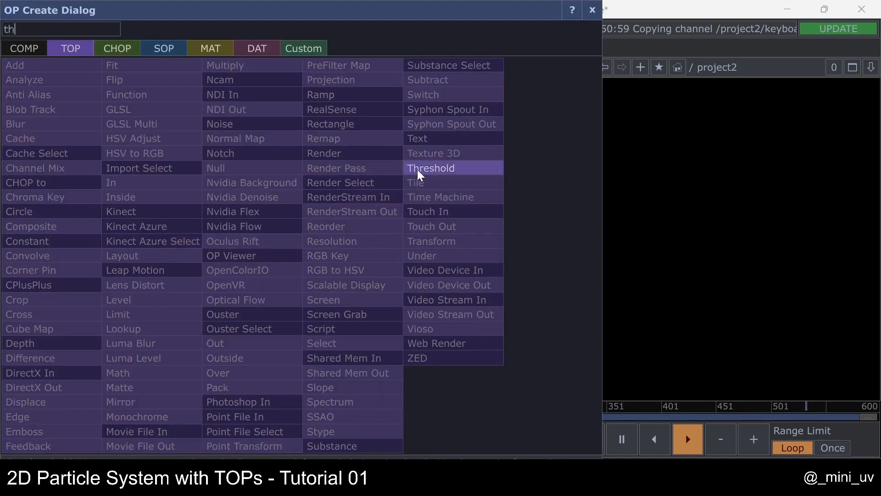
pyautogui.click(411, 172)
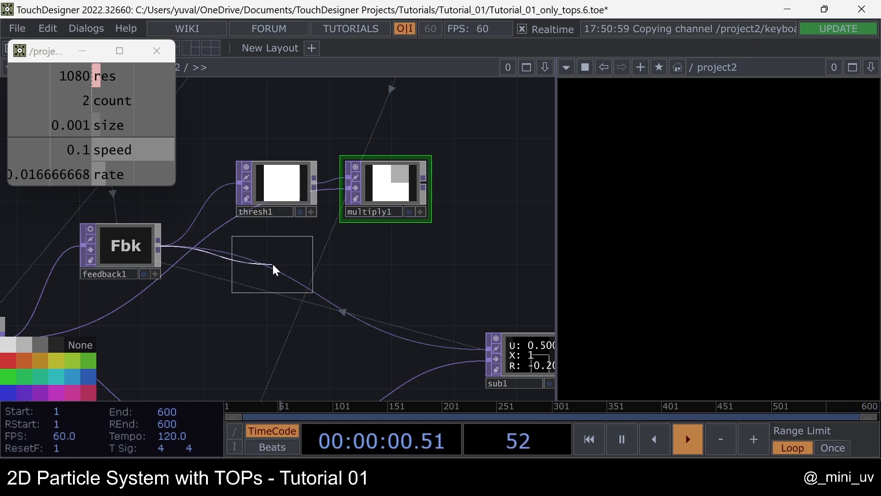
pyautogui.click(272, 263)
# Check the second Threshold TOP's parameters and examine its output in the viewer.
pyautogui.press('p')
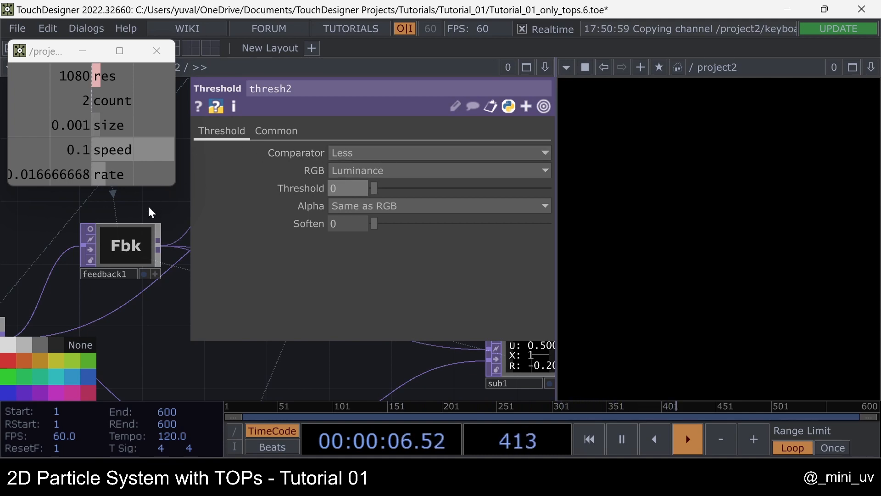
pyautogui.scroll(5, 252, 255)
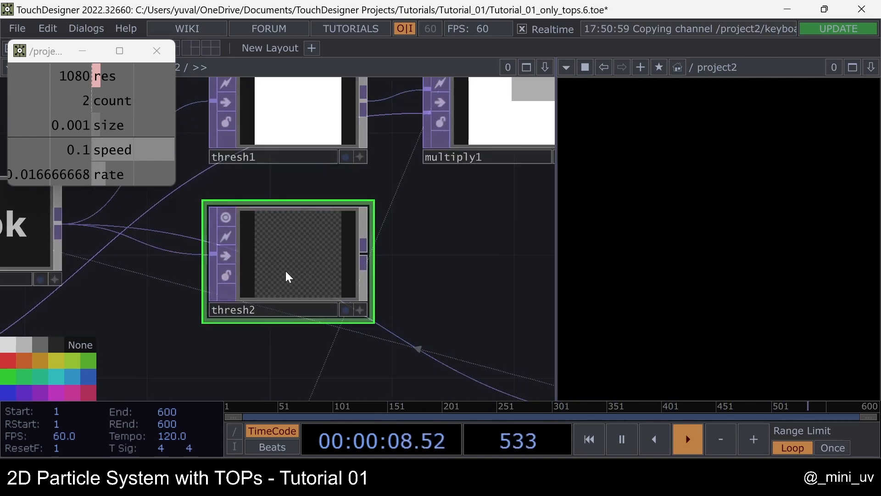
pyautogui.scroll(3, 303, 253)
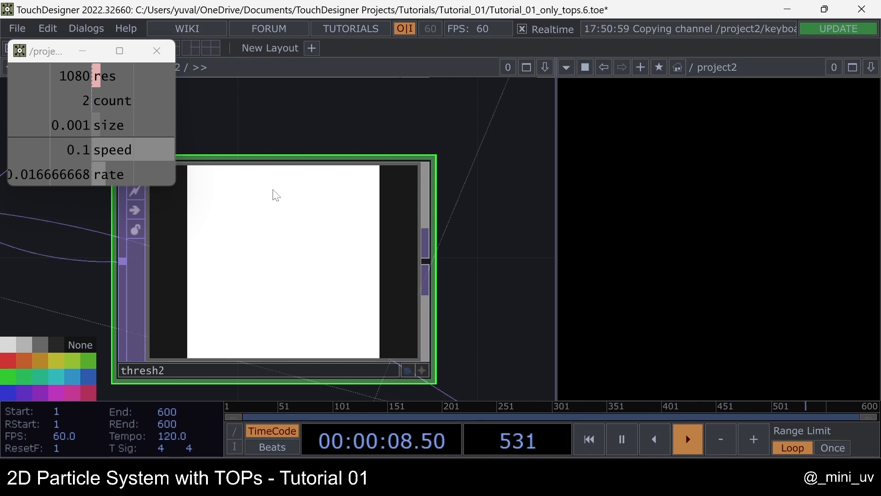
# Set the second Threshold TOP's input smoothness and viewer smoothness to Nearest Pixel.
pyautogui.scroll(-5, 275, 196)
pyautogui.scroll(3, 278, 203)
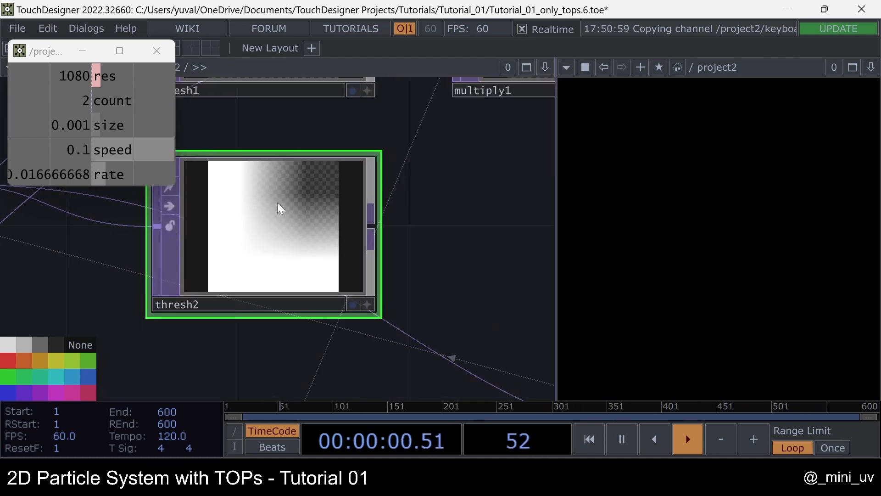
pyautogui.press('p')
pyautogui.click(276, 131)
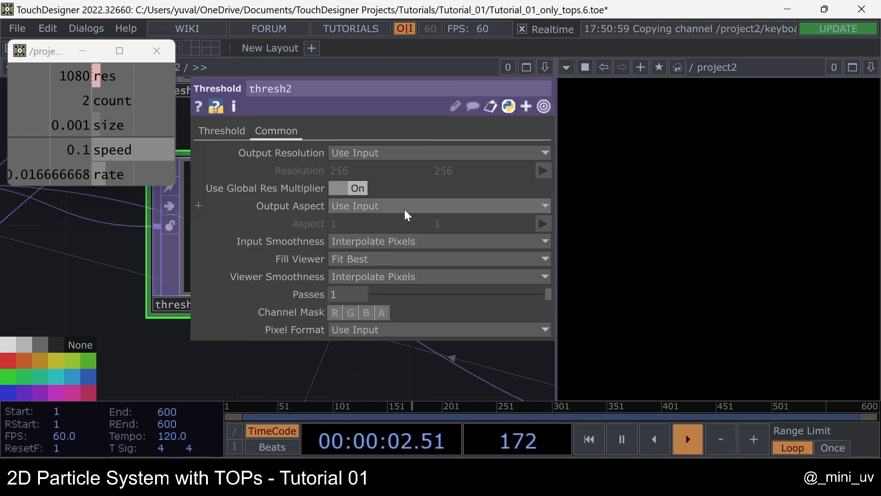
pyautogui.click(397, 242)
pyautogui.click(378, 259)
pyautogui.click(378, 274)
pyautogui.click(366, 301)
pyautogui.scroll(-3, 432, 207)
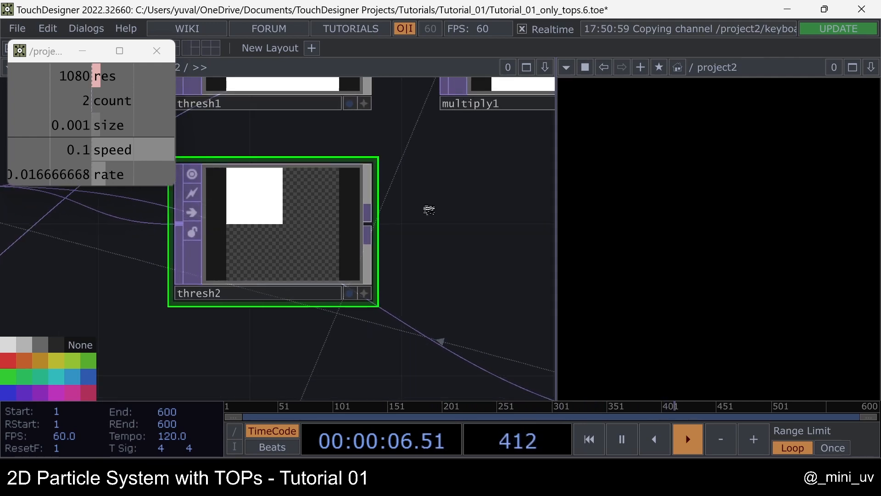
# Move the first Threshold and Multiply TOPs up, and place the second Threshold TOP directly beneath the first.
pyautogui.scroll(-4, 266, 213)
pyautogui.moveTo(270, 216); pyautogui.dragTo(317, 246)
pyautogui.moveTo(266, 198); pyautogui.dragTo(266, 135)
pyautogui.moveTo(374, 197); pyautogui.dragTo(374, 135)
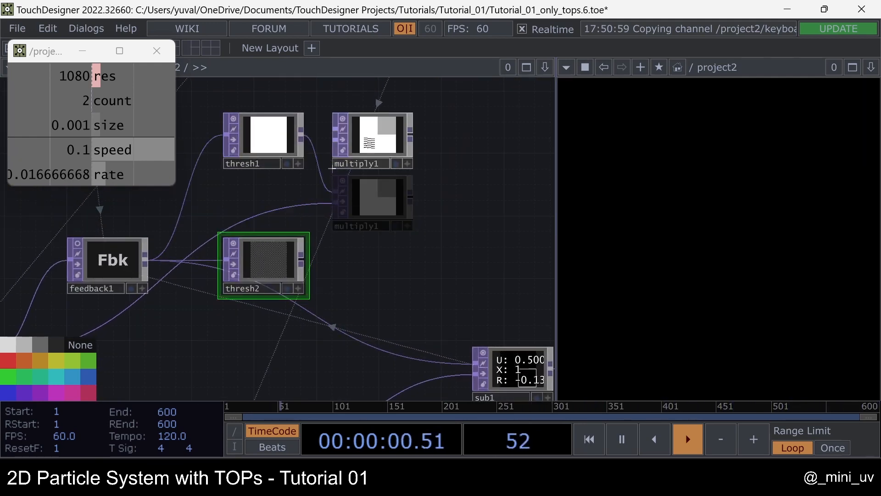
pyautogui.moveTo(259, 264); pyautogui.dragTo(259, 202)
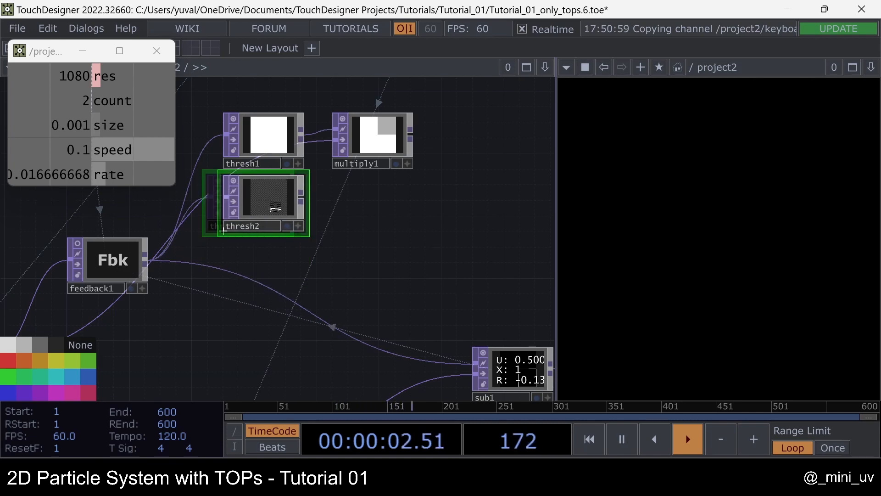
# Add a Multiply TOP after the second Threshold TOP and connect the Feedback TOP's output to its second input.
pyautogui.rightClick(302, 198)
pyautogui.write('mu')
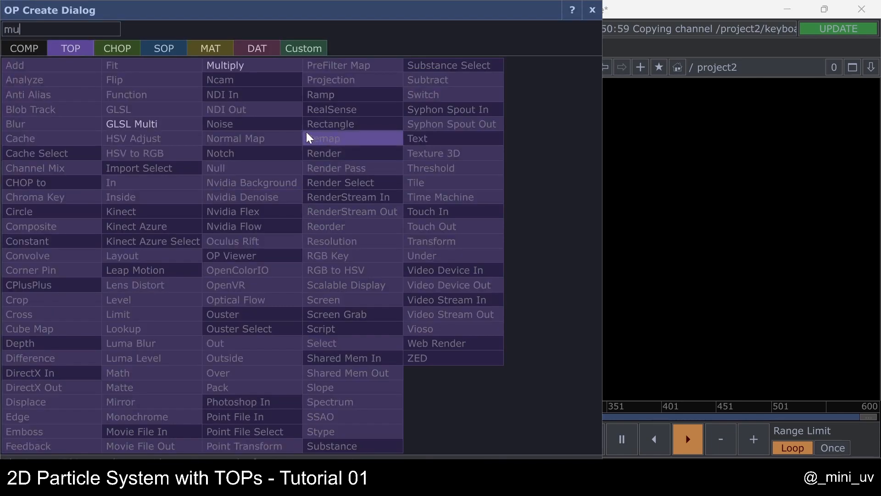
pyautogui.click(231, 68)
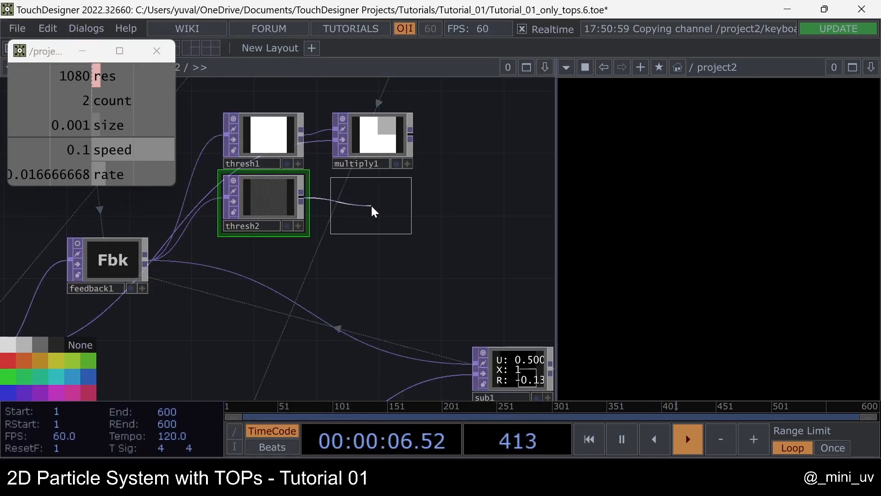
pyautogui.click(380, 232)
pyautogui.moveTo(144, 265); pyautogui.dragTo(361, 208)
# Compare the outputs of the two Multiply TOPs in their viewers.
pyautogui.moveTo(465, 169); pyautogui.dragTo(336, 187)
pyautogui.scroll(3, 258, 181)
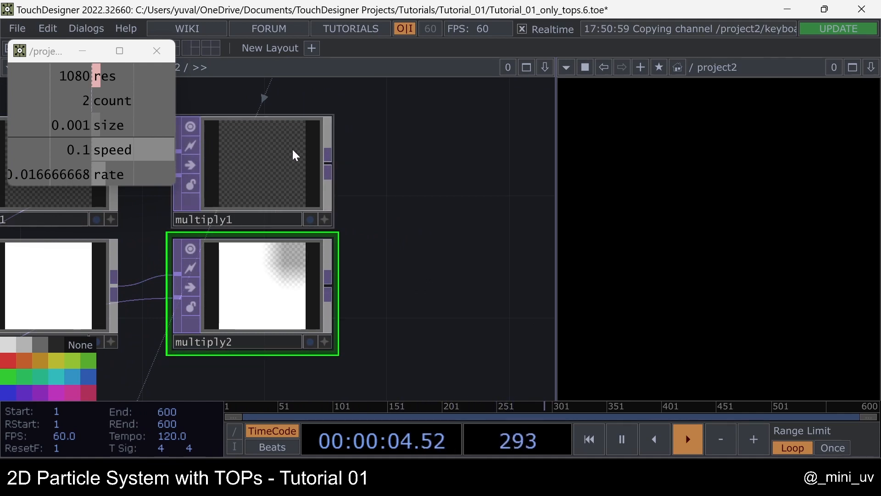
pyautogui.scroll(3, 251, 145)
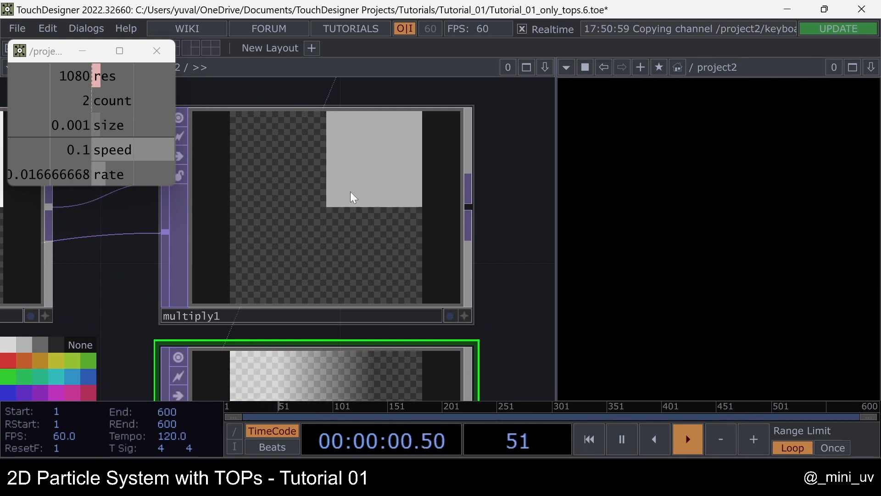
pyautogui.scroll(-5, 338, 221)
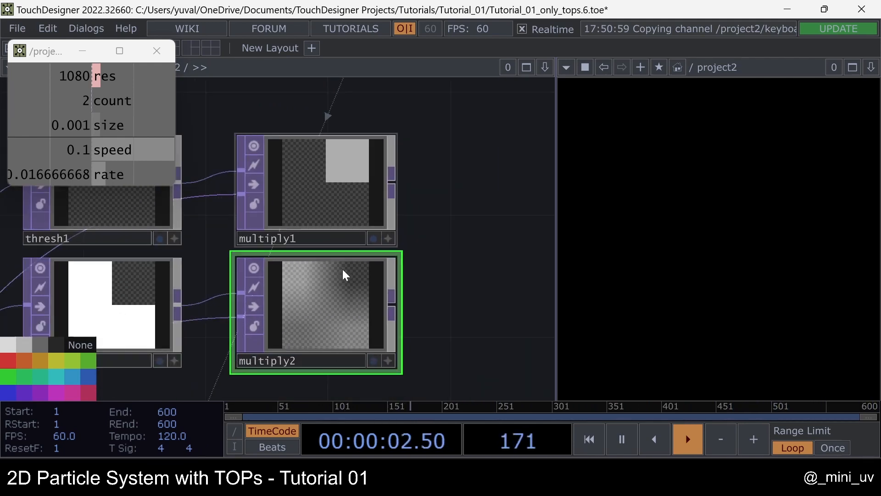
pyautogui.scroll(5, 331, 294)
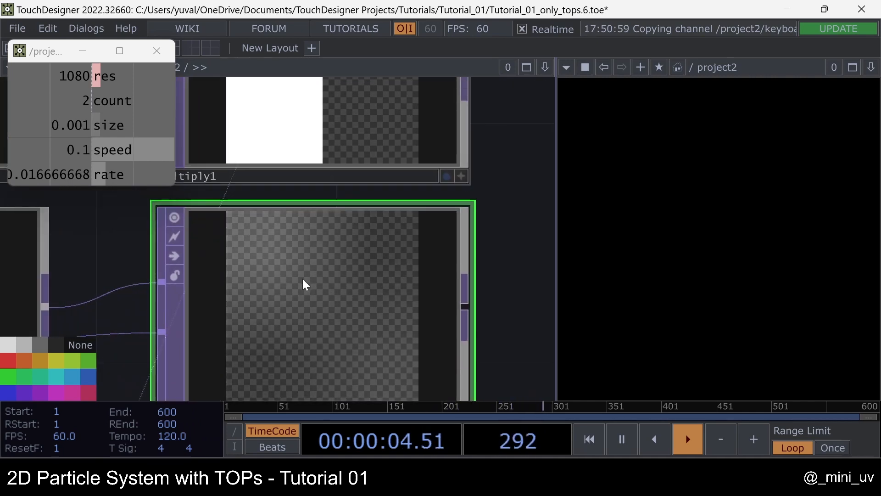
pyautogui.scroll(-3, 285, 275)
pyautogui.scroll(3, 285, 278)
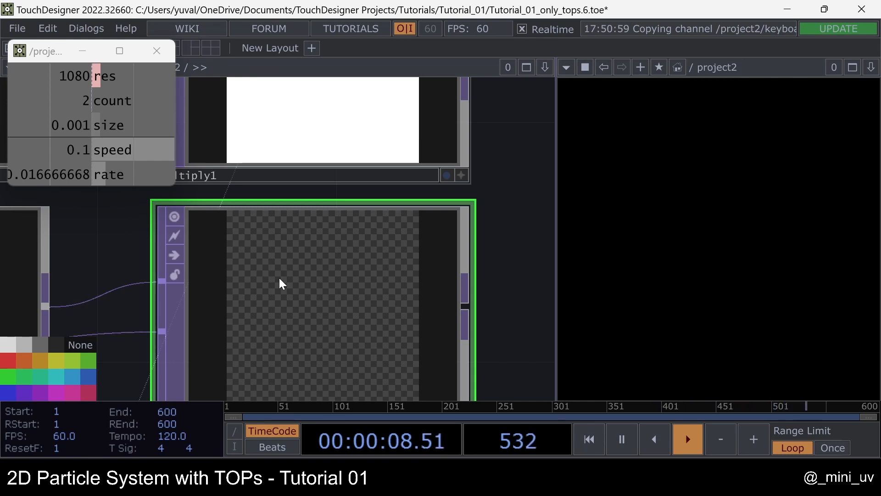
pyautogui.scroll(-4, 284, 271)
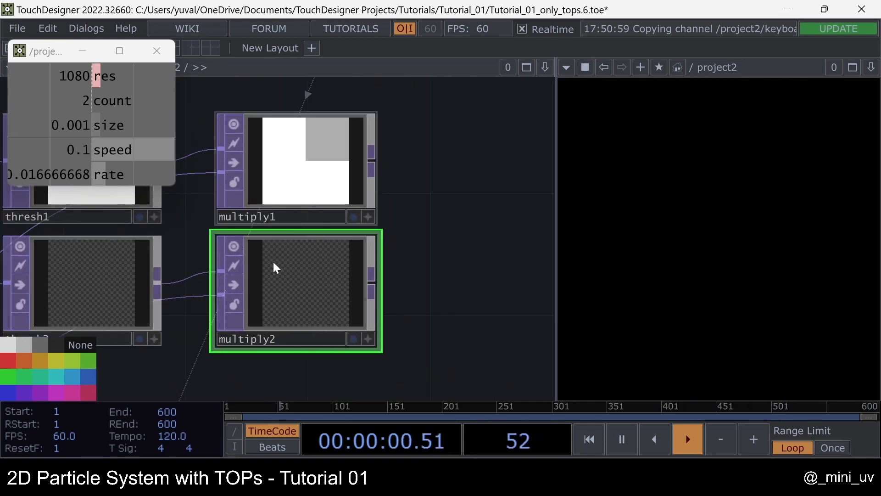
# Set the second Multiply TOP's input smoothness and viewer smoothness to Nearest Pixel.
pyautogui.press('p')
pyautogui.click(277, 131)
pyautogui.click(388, 241)
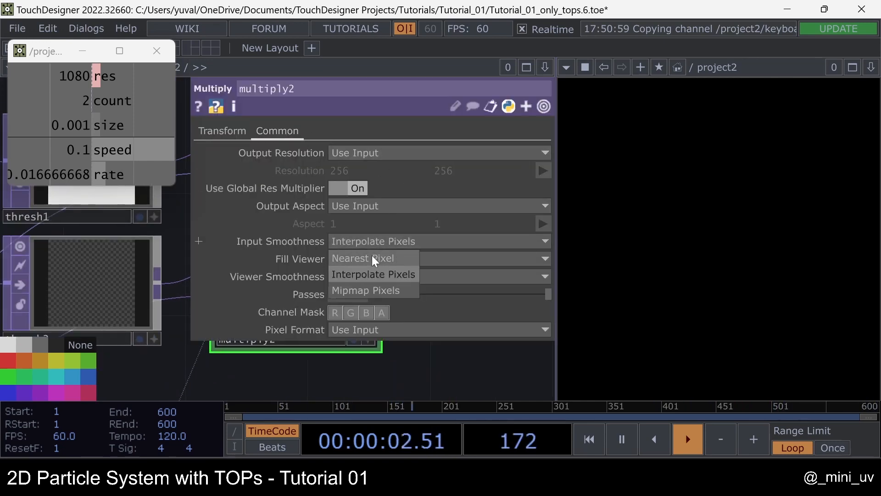
pyautogui.click(372, 258)
pyautogui.click(373, 277)
pyautogui.click(372, 308)
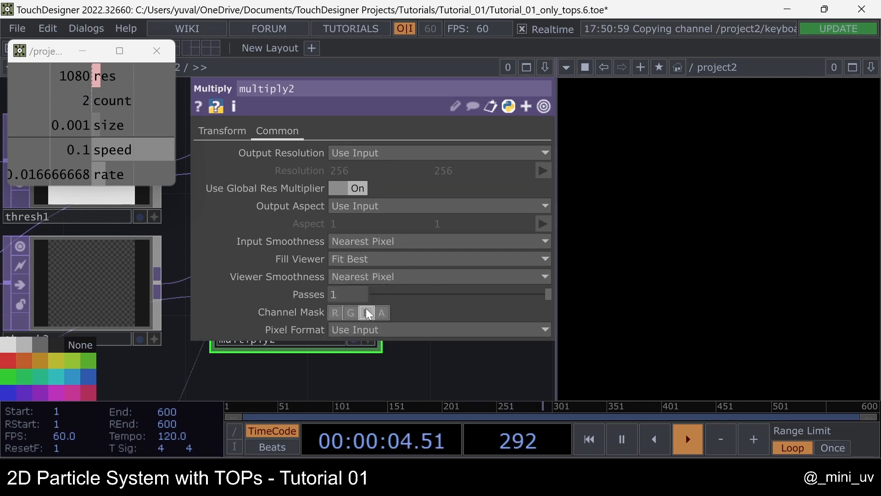
pyautogui.press('p')
pyautogui.scroll(-2, 257, 215)
pyautogui.moveTo(415, 222); pyautogui.dragTo(303, 227)
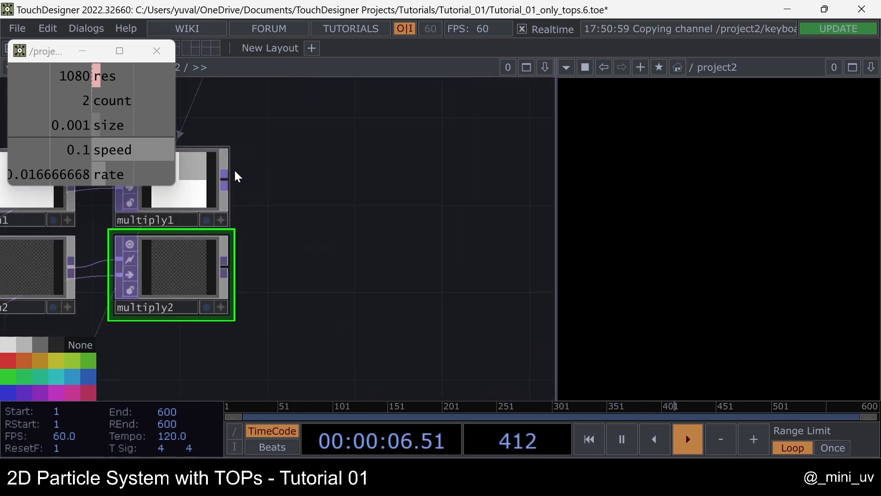
pyautogui.rightClick(225, 182)
pyautogui.write('over')
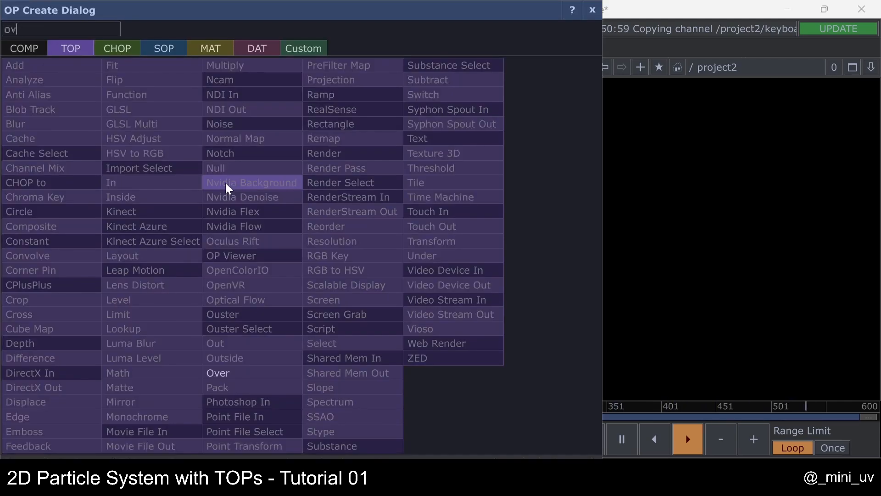
pyautogui.click(243, 361)
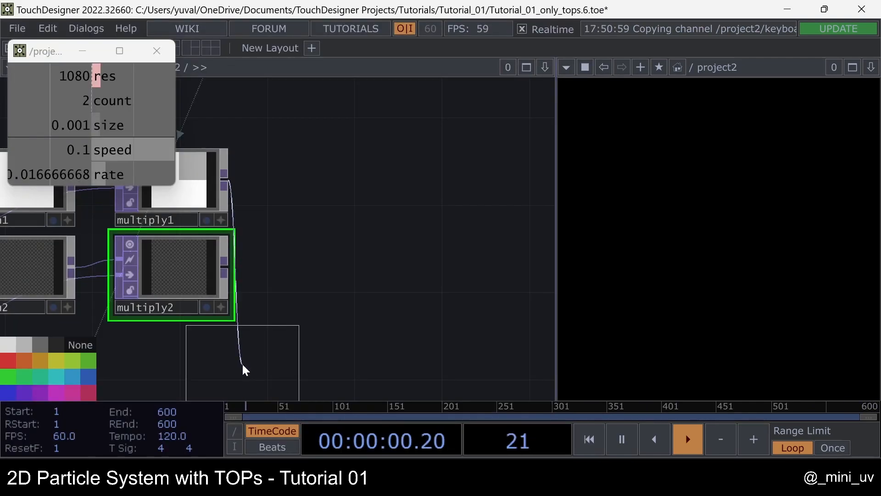
pyautogui.click(351, 264)
pyautogui.hotkey('ctrl', 'z')
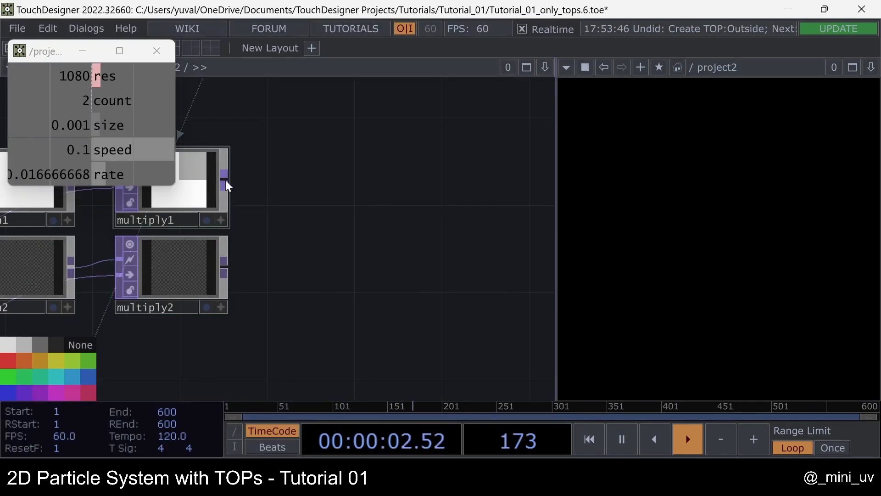
# Add an Over TOP after the first Multiply TOP and connect the second Multiply TOP to its second input.
pyautogui.rightClick(225, 180)
pyautogui.click(224, 371)
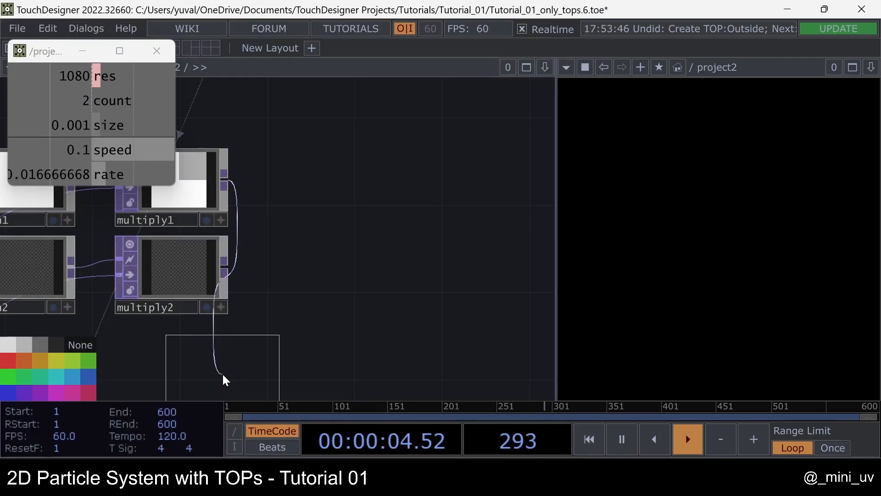
pyautogui.click(323, 209)
pyautogui.moveTo(224, 266); pyautogui.dragTo(315, 226)
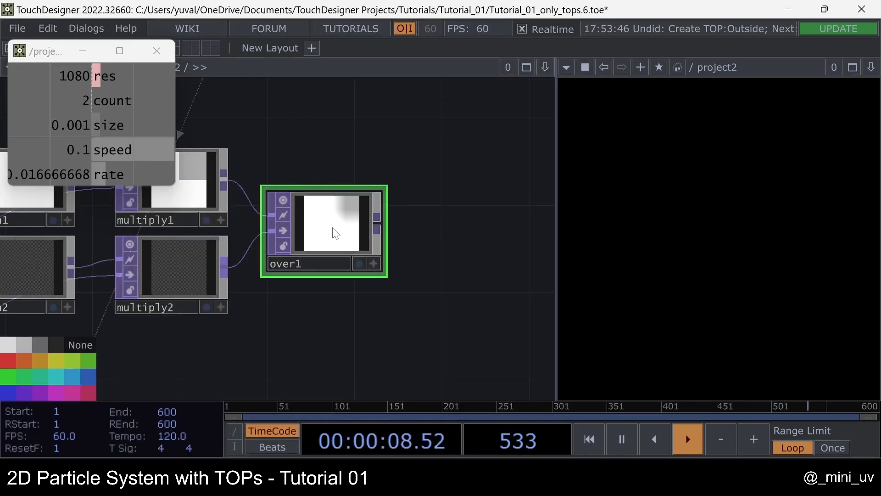
# Set the Over TOP's input smoothness and viewer smoothness to Nearest Pixel.
pyautogui.press('p')
pyautogui.click(293, 130)
pyautogui.click(370, 242)
pyautogui.click(358, 258)
pyautogui.click(358, 278)
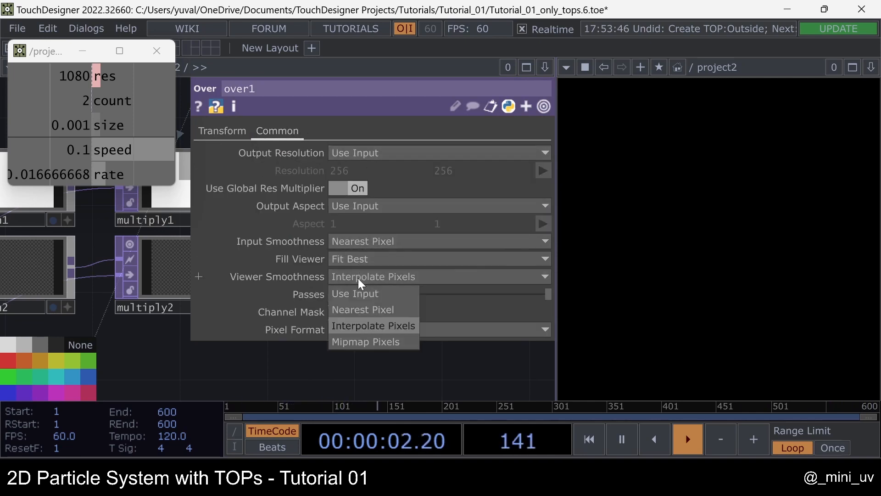
pyautogui.click(354, 310)
pyautogui.press('p')
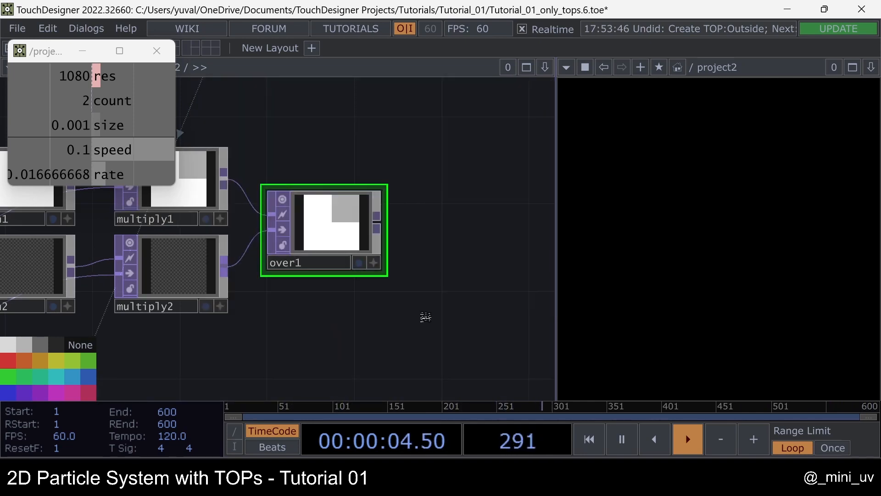
# Reposition the Over TOP and connect its output to the Subtract TOP's first input, replacing the direct Feedback connection.
pyautogui.moveTo(427, 316); pyautogui.dragTo(416, 176)
pyautogui.scroll(-5, 416, 174)
pyautogui.moveTo(362, 278); pyautogui.dragTo(418, 281)
pyautogui.moveTo(372, 125); pyautogui.dragTo(407, 158)
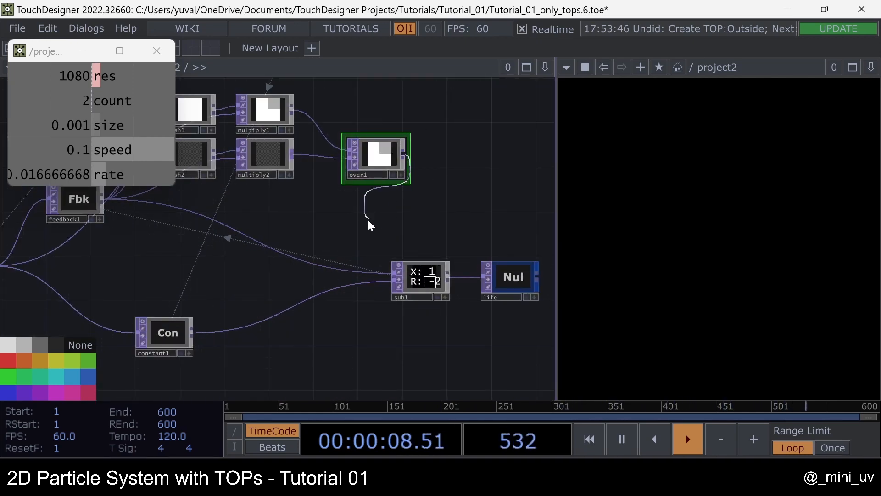
pyautogui.moveTo(308, 253); pyautogui.dragTo(307, 260)
pyautogui.moveTo(412, 200); pyautogui.dragTo(256, 219)
# Rearrange the nodes of the life feedback loop into a tidier layout and undo the accidental node resize.
pyautogui.moveTo(347, 298); pyautogui.dragTo(436, 276)
pyautogui.moveTo(255, 296); pyautogui.dragTo(354, 275)
pyautogui.scroll(-3, 355, 274)
pyautogui.moveTo(178, 313); pyautogui.dragTo(292, 275)
pyautogui.moveTo(193, 227); pyautogui.dragTo(215, 262)
pyautogui.scroll(2, 291, 226)
pyautogui.moveTo(291, 226); pyautogui.dragTo(276, 236)
pyautogui.moveTo(67, 251); pyautogui.dragTo(52, 234)
pyautogui.moveTo(409, 214); pyautogui.dragTo(449, 200)
pyautogui.moveTo(331, 285); pyautogui.dragTo(331, 292)
pyautogui.moveTo(412, 244); pyautogui.dragTo(323, 224)
pyautogui.scroll(4, 325, 227)
pyautogui.moveTo(337, 290); pyautogui.dragTo(218, 224)
pyautogui.hotkey('ctrl', 'z')
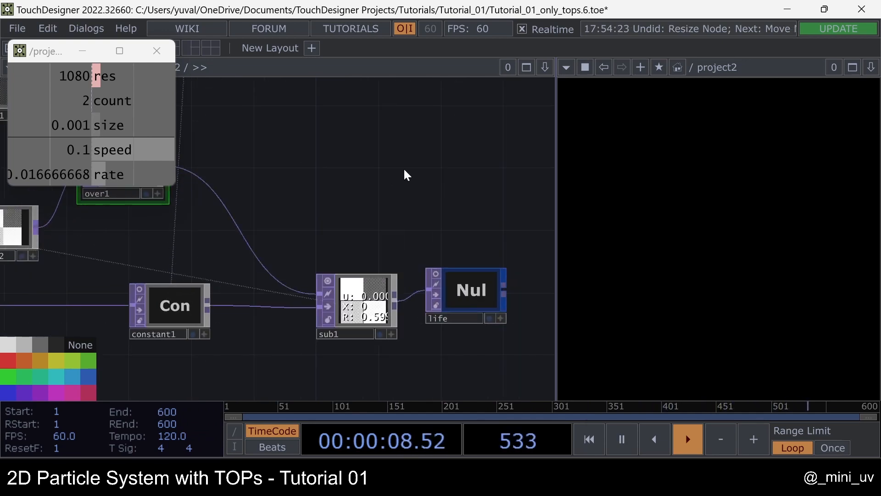
# Align the Constant, Subtract and life Null TOPs in one row.
pyautogui.moveTo(404, 176); pyautogui.dragTo(341, 151)
pyautogui.moveTo(381, 248); pyautogui.dragTo(381, 264)
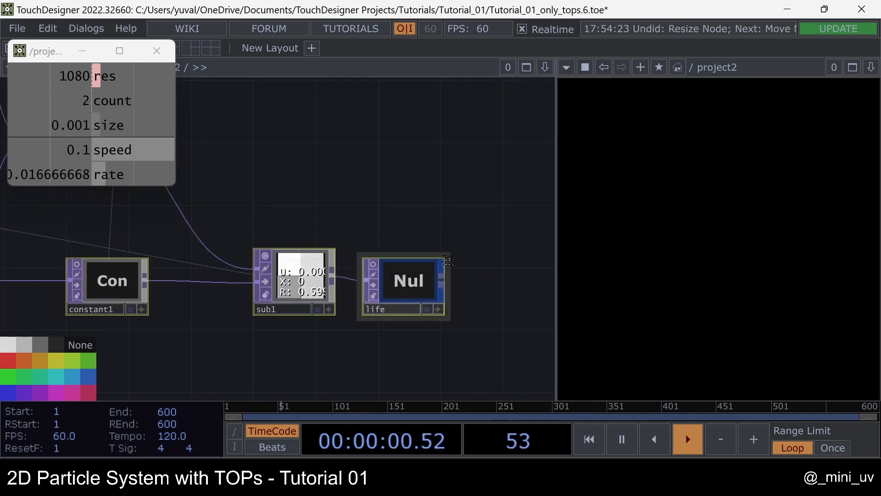
pyautogui.moveTo(449, 260); pyautogui.dragTo(448, 252)
# Turn off the Subtract TOP's viewer and turn on the life Null TOP's viewer.
pyautogui.click(266, 256)
pyautogui.click(356, 208)
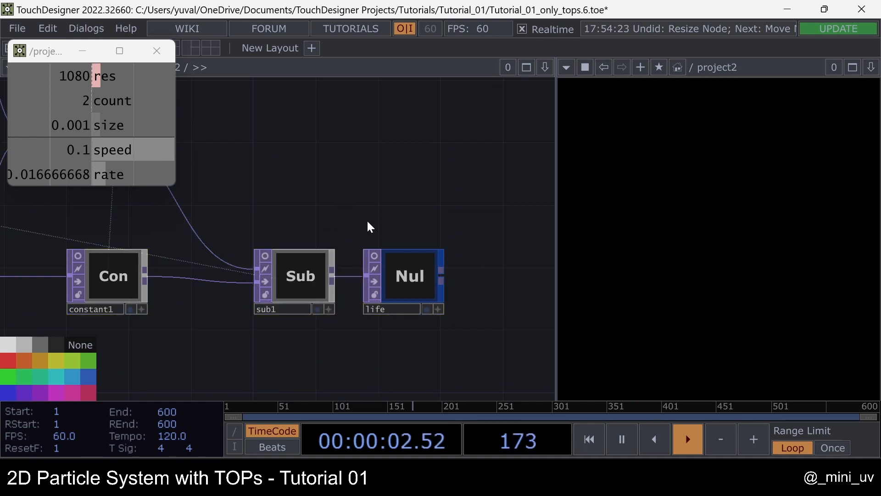
pyautogui.click(374, 256)
# Show the Noise TOP's viewer and inspect its pixel values interactively.
pyautogui.scroll(-6, 384, 187)
pyautogui.moveTo(220, 204); pyautogui.dragTo(299, 215)
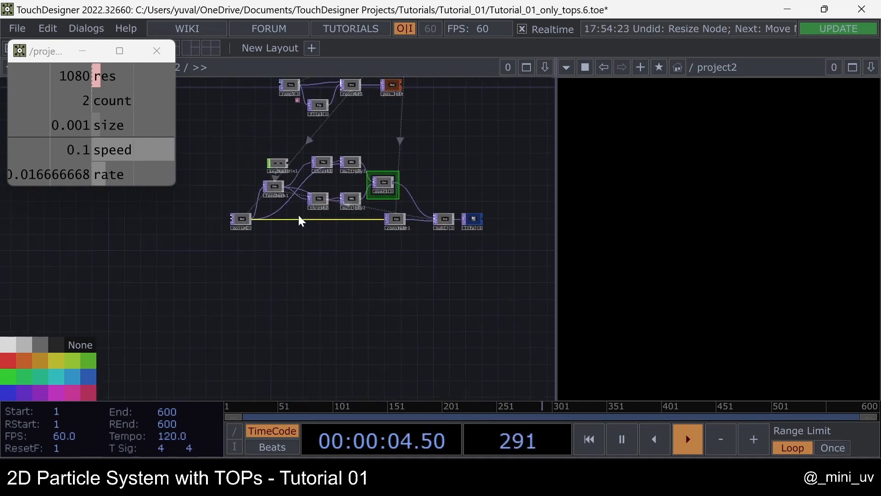
pyautogui.scroll(5, 192, 264)
pyautogui.click(184, 243)
pyautogui.scroll(4, 157, 279)
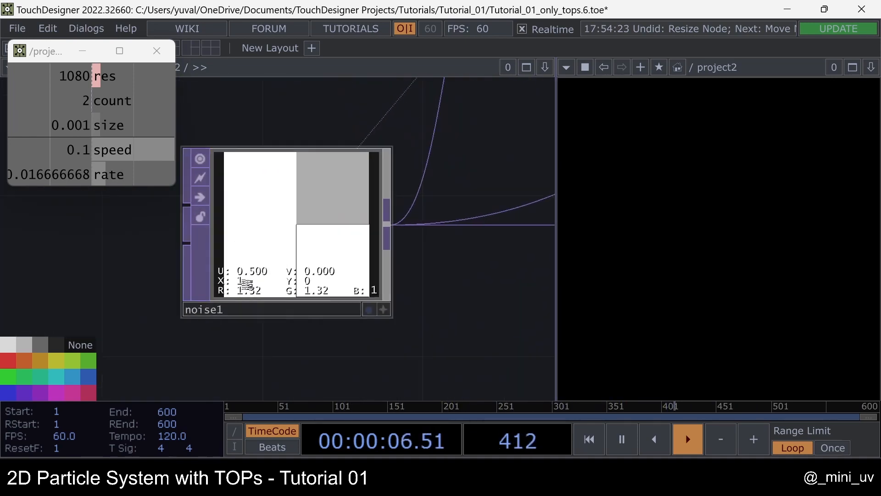
pyautogui.scroll(2, 396, 313)
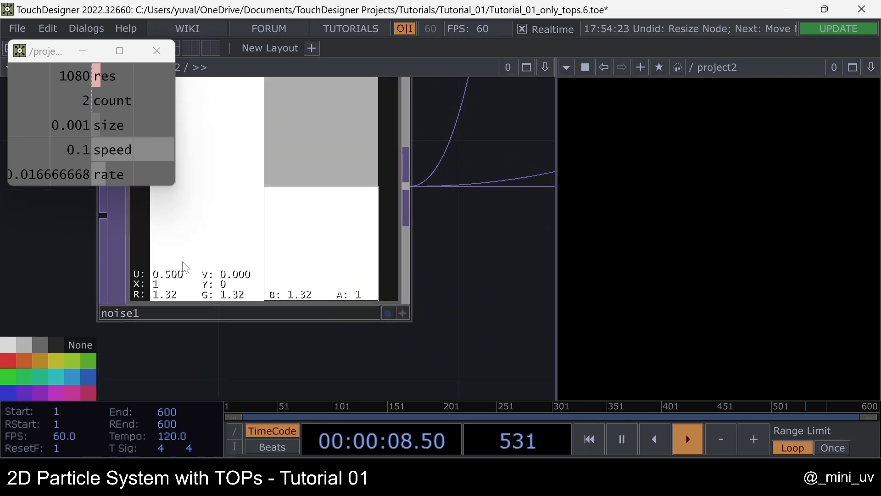
pyautogui.click(403, 315)
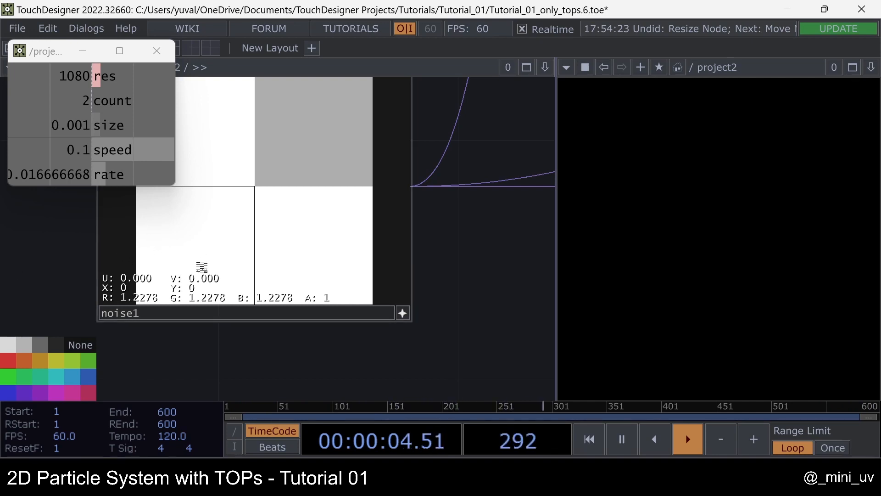
pyautogui.click(401, 314)
# Activate the life Null TOP's viewer and examine how its pixel values change over time.
pyautogui.scroll(-10, 330, 312)
pyautogui.moveTo(547, 321); pyautogui.dragTo(268, 291)
pyautogui.scroll(3, 331, 263)
pyautogui.scroll(6, 336, 267)
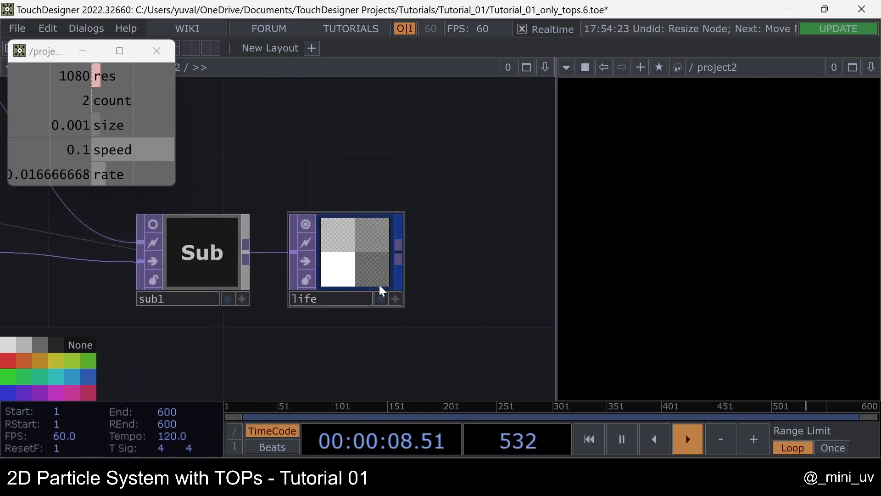
pyautogui.moveTo(441, 274); pyautogui.dragTo(499, 282)
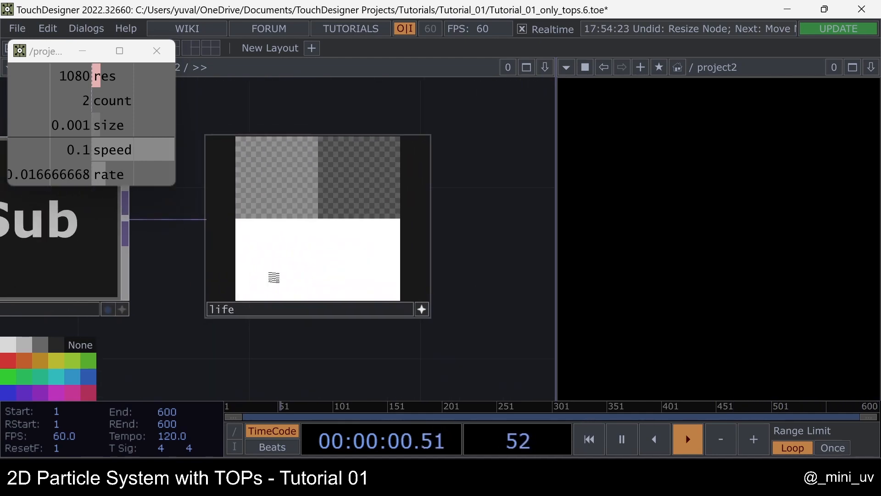
pyautogui.scroll(3, 280, 355)
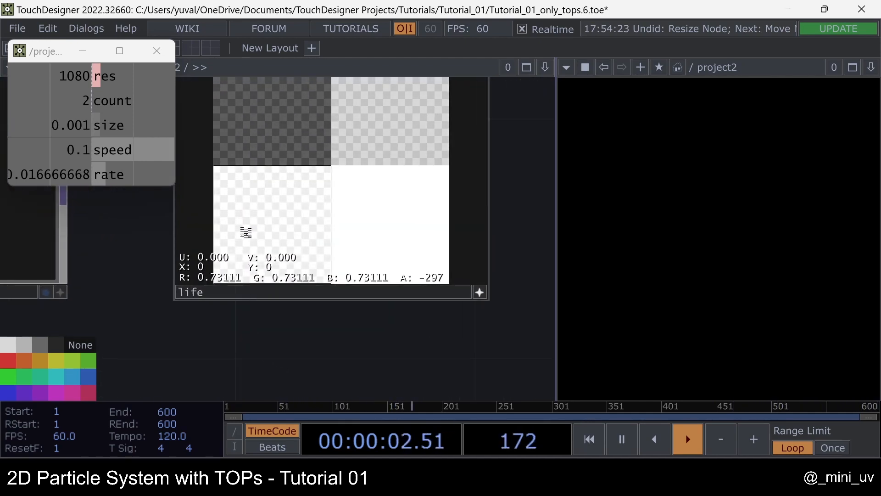
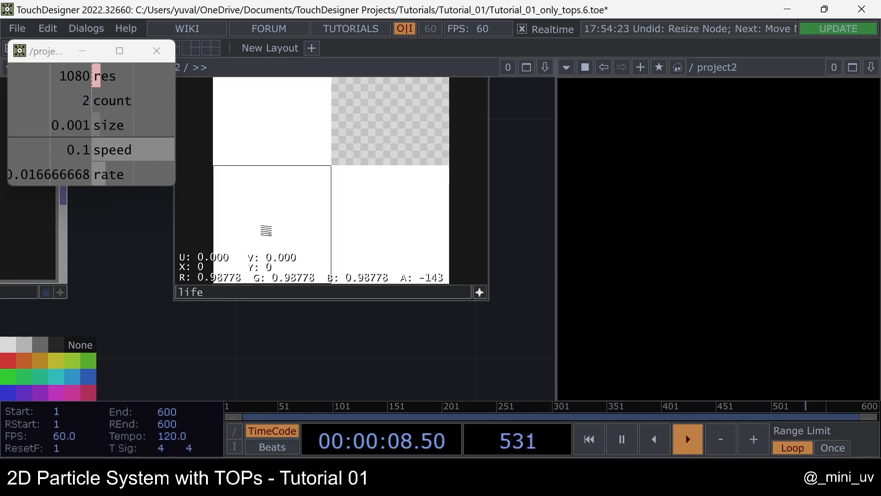
# Deactivate the life Null TOP's viewer.
pyautogui.click(484, 293)
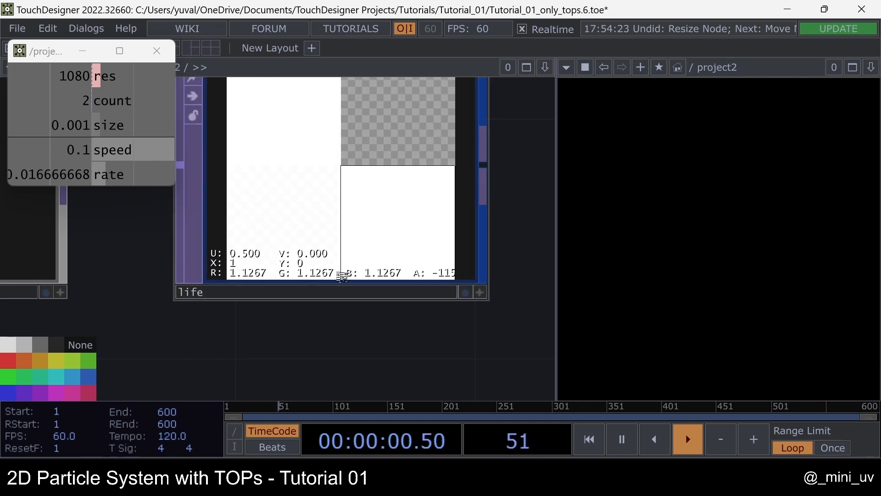
pyautogui.scroll(-3, 341, 276)
pyautogui.click(274, 171)
# Switch the Feedback TOP's Reset Pulse parameter from the keyboard expression back to constant mode.
pyautogui.scroll(-5, 395, 234)
pyautogui.moveTo(380, 290); pyautogui.dragTo(497, 298)
pyautogui.scroll(-3, 388, 289)
pyautogui.scroll(5, 230, 205)
pyautogui.click(245, 259)
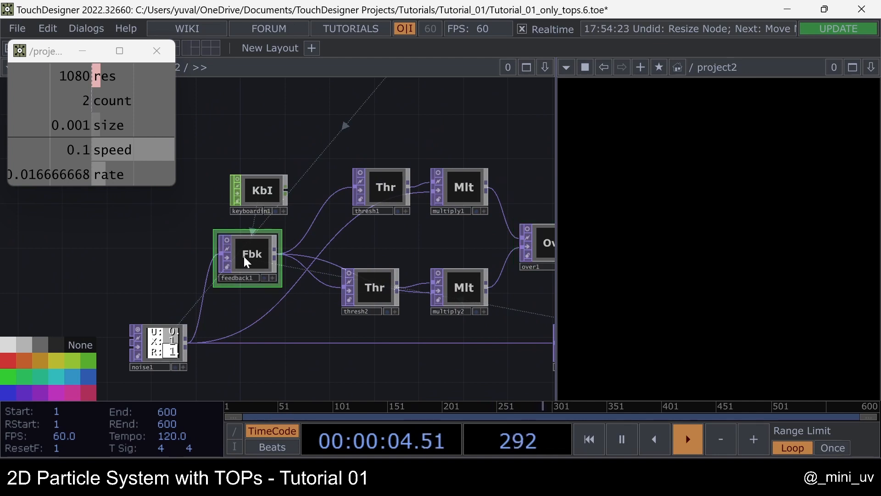
pyautogui.scroll(2, 243, 256)
pyautogui.click(257, 169)
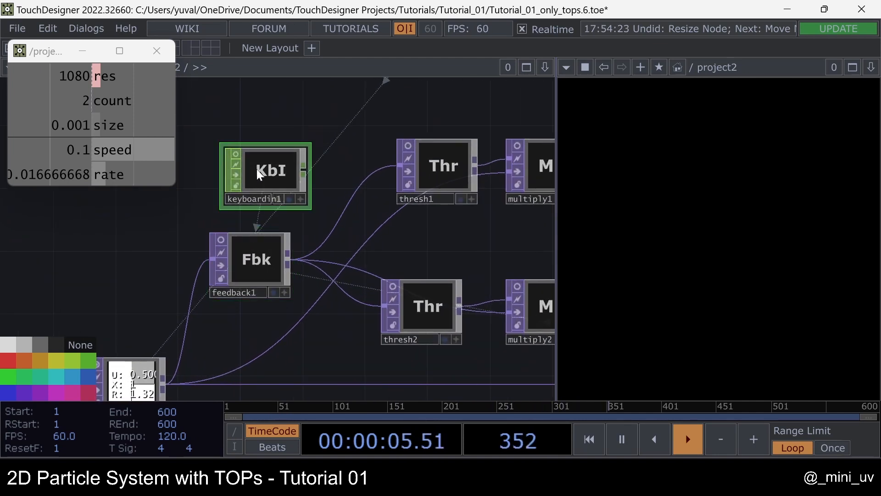
pyautogui.click(261, 250)
pyautogui.press('p')
pyautogui.click(310, 167)
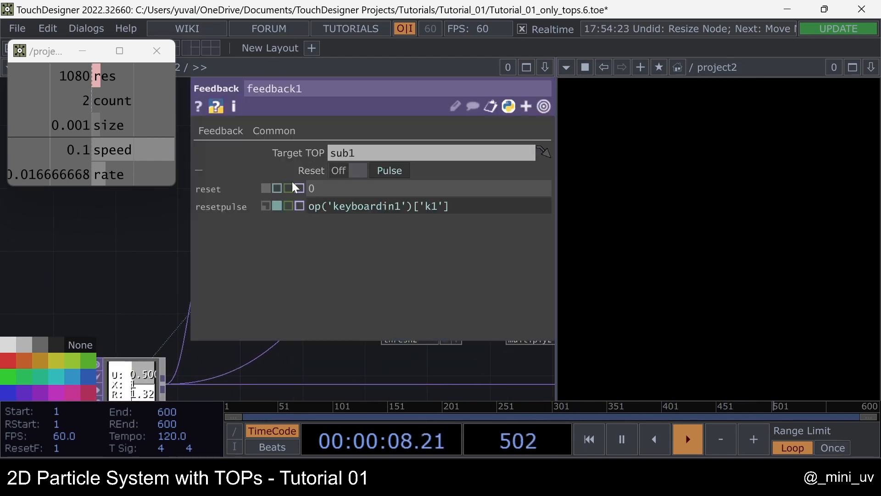
pyautogui.click(266, 205)
pyautogui.press('p')
# Delete the Keyboard In CHOP and pulse the Feedback TOP's reset once manually.
pyautogui.click(268, 179)
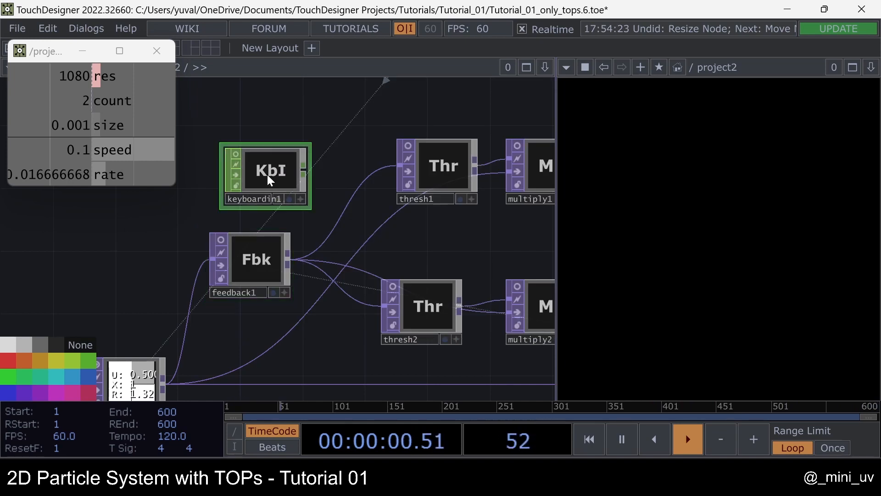
pyautogui.press('Delete')
pyautogui.click(250, 252)
pyautogui.press('p')
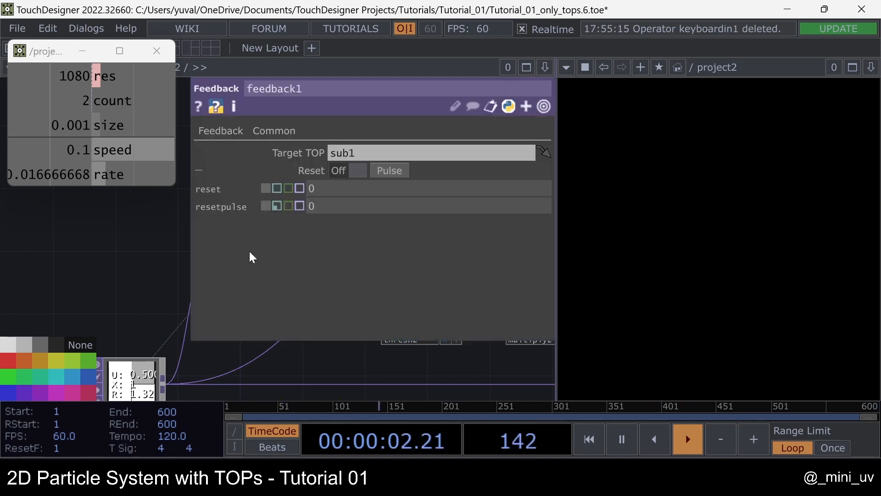
pyautogui.click(379, 172)
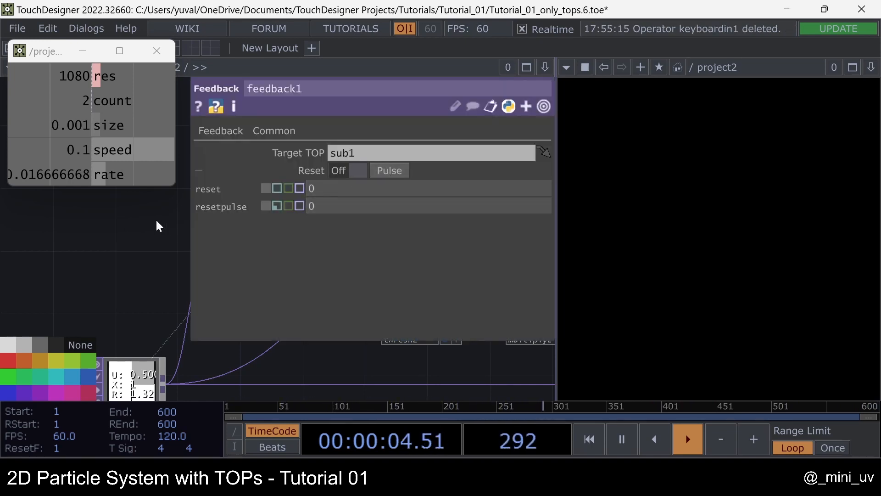
pyautogui.press('p')
# Examine the life Null TOP's pixel values in its active viewer, and deactivate the viewer.
pyautogui.scroll(-5, 322, 217)
pyautogui.scroll(5, 355, 218)
pyautogui.scroll(2, 153, 238)
pyautogui.scroll(-5, 159, 239)
pyautogui.scroll(4, 456, 196)
pyautogui.scroll(4, 442, 216)
pyautogui.scroll(2, 340, 243)
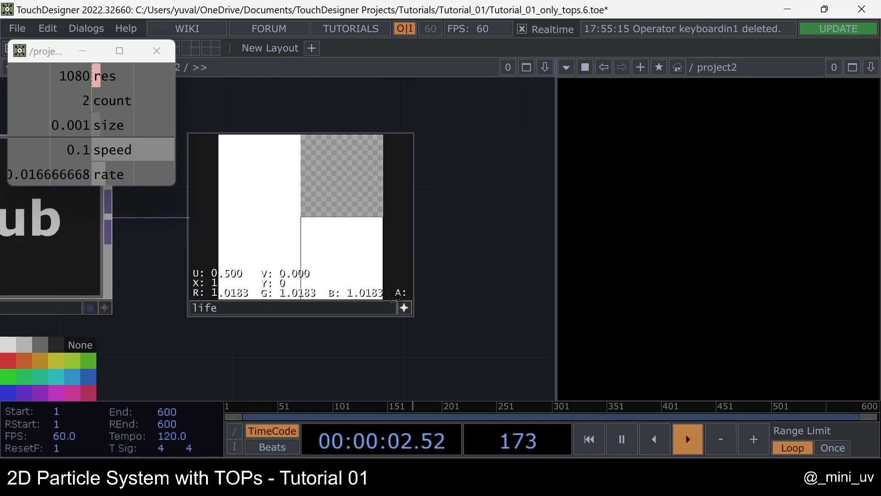
pyautogui.click(404, 307)
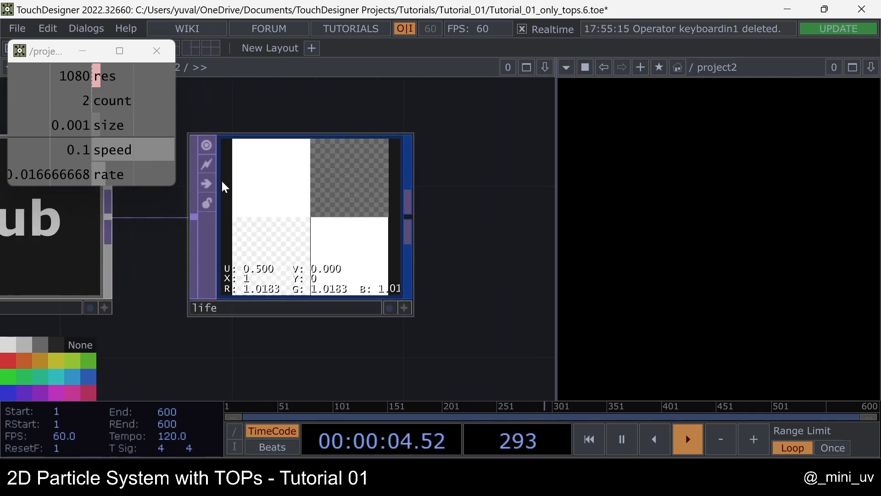
# Add a second Noise TOP in the empty area below the life feedback network.
pyautogui.scroll(-8, 420, 196)
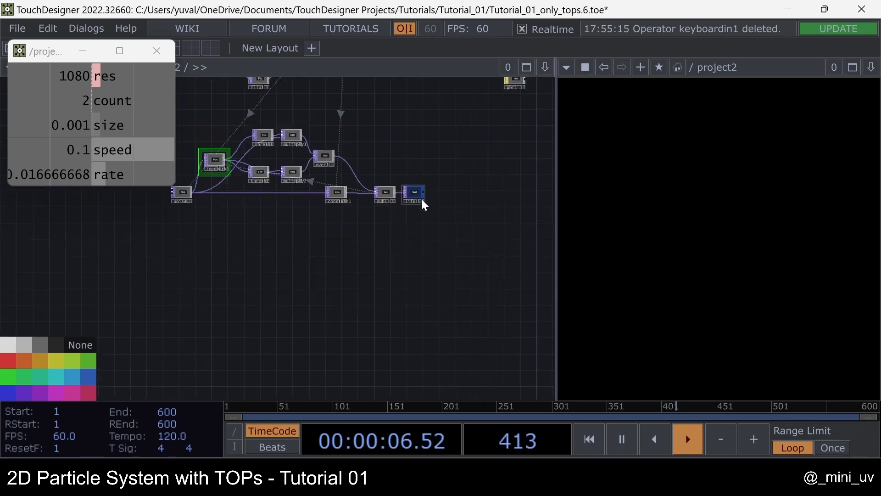
pyautogui.moveTo(390, 156); pyautogui.dragTo(403, 199)
pyautogui.moveTo(306, 322); pyautogui.dragTo(250, 271)
pyautogui.scroll(3, 240, 271)
pyautogui.press('Tab')
pyautogui.write('n')
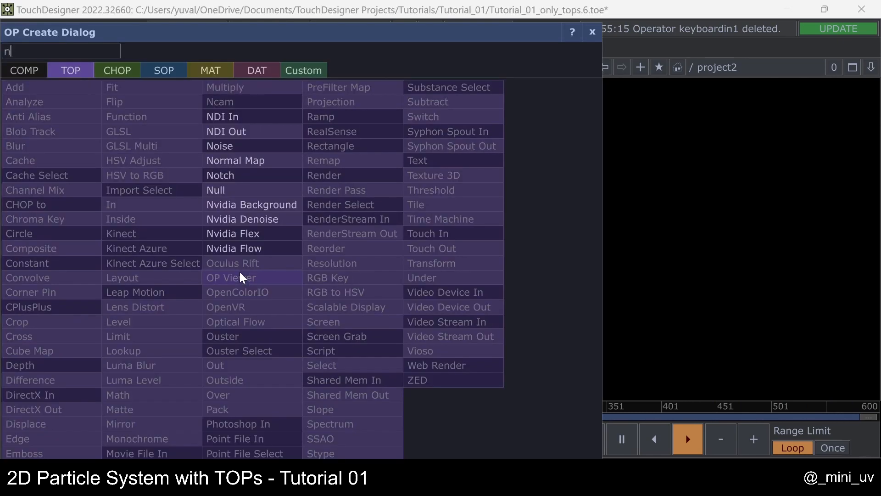
pyautogui.click(224, 146)
pyautogui.click(232, 288)
pyautogui.scroll(3, 233, 288)
# Link both resolution values of the new Noise TOP to the count channel of the data CHOP.
pyautogui.press('p')
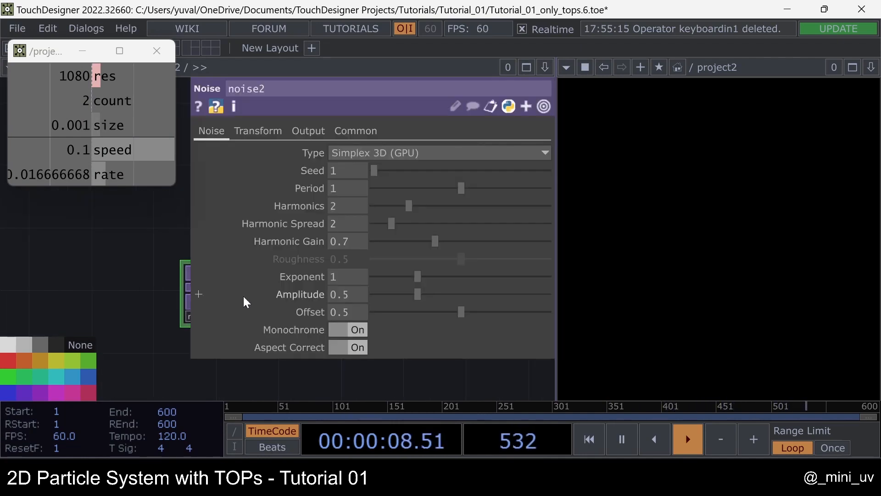
pyautogui.click(362, 130)
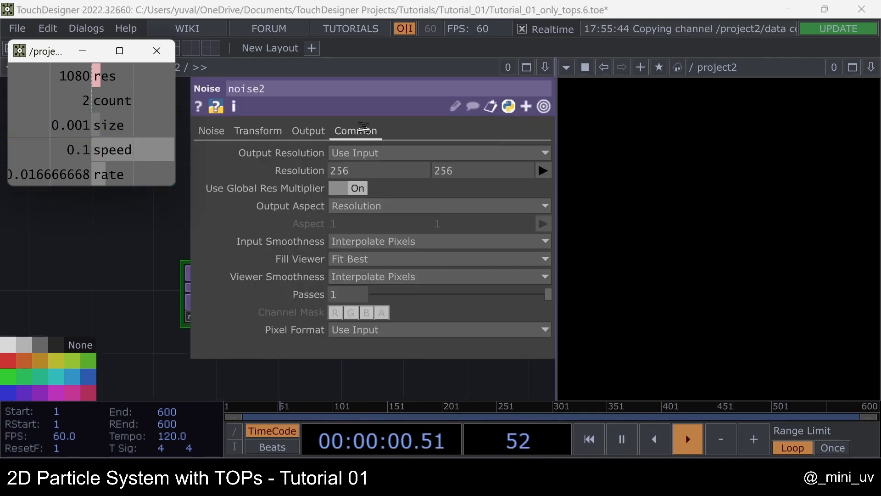
pyautogui.moveTo(308, 171); pyautogui.dragTo(312, 170)
pyautogui.click(313, 167)
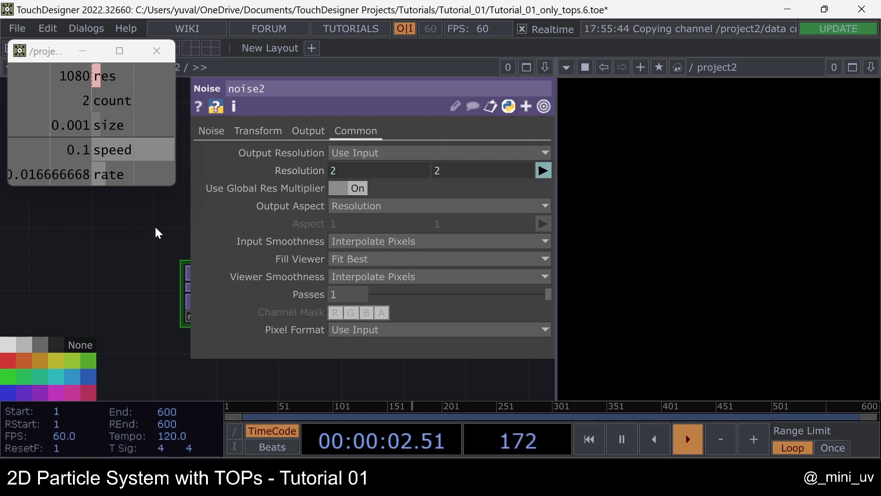
pyautogui.press('p')
# Set the count channel of the data Constant CHOP to 512.
pyautogui.scroll(-5, 209, 235)
pyautogui.scroll(3, 293, 221)
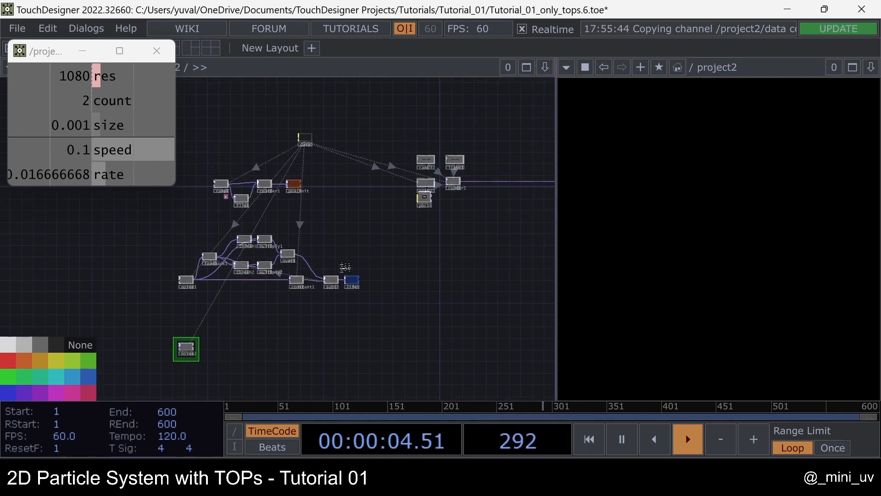
pyautogui.scroll(2, 306, 198)
pyautogui.click(288, 183)
pyautogui.press('p')
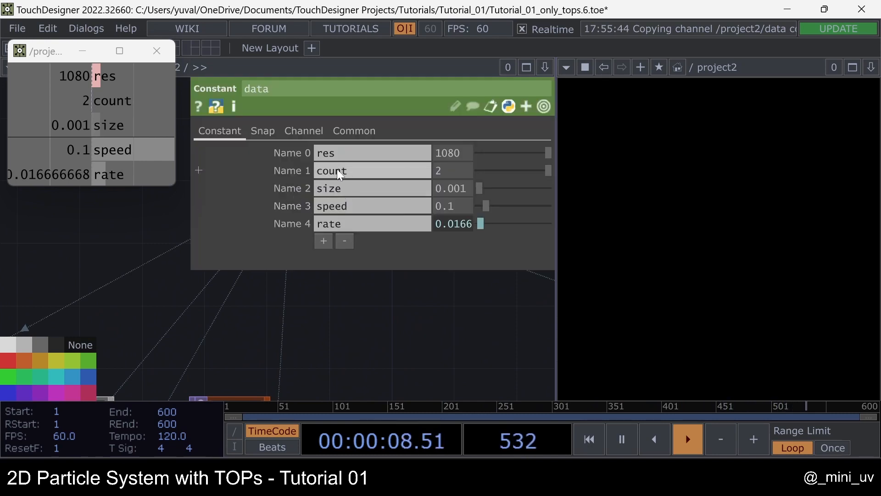
pyautogui.moveTo(441, 170); pyautogui.dragTo(296, 173)
pyautogui.write('512')
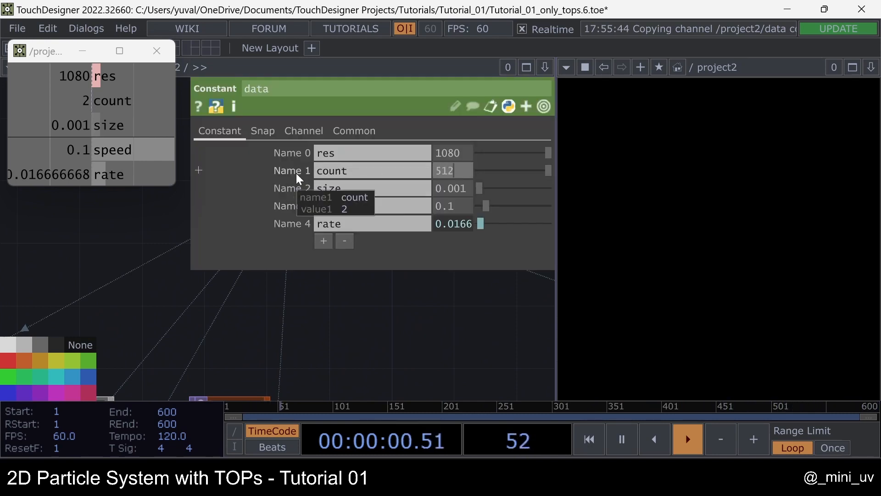
# Set the count value in the data Constant to 512.
pyautogui.press('Return')
pyautogui.scroll(-5, 293, 241)
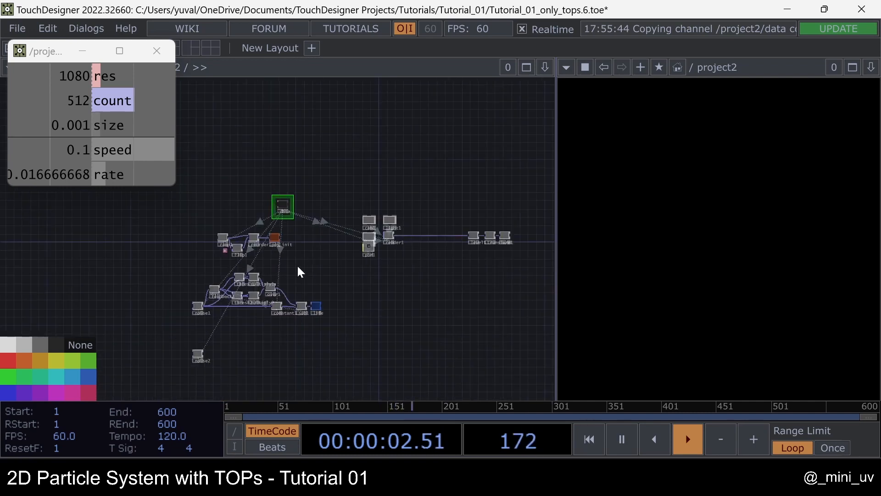
# Set the pixel format of the noise2 TOP to 32-bit float (RG).
pyautogui.scroll(10, 226, 360)
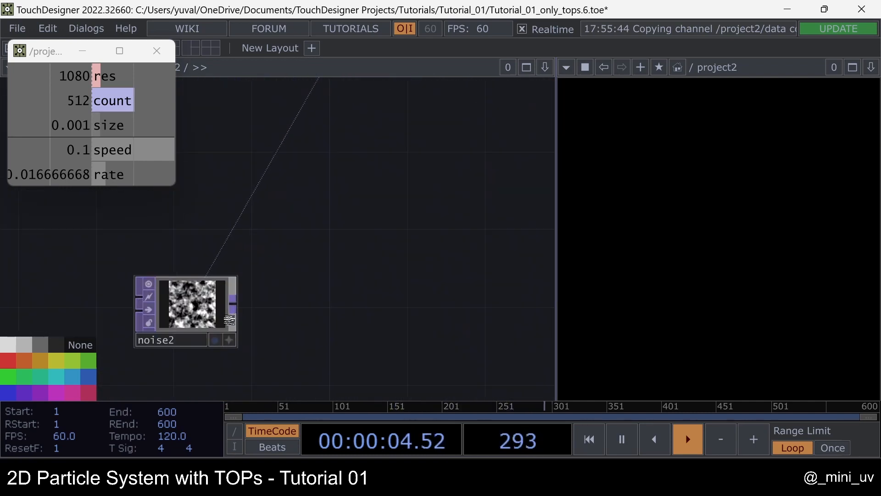
pyautogui.scroll(2, 210, 291)
pyautogui.click(213, 290)
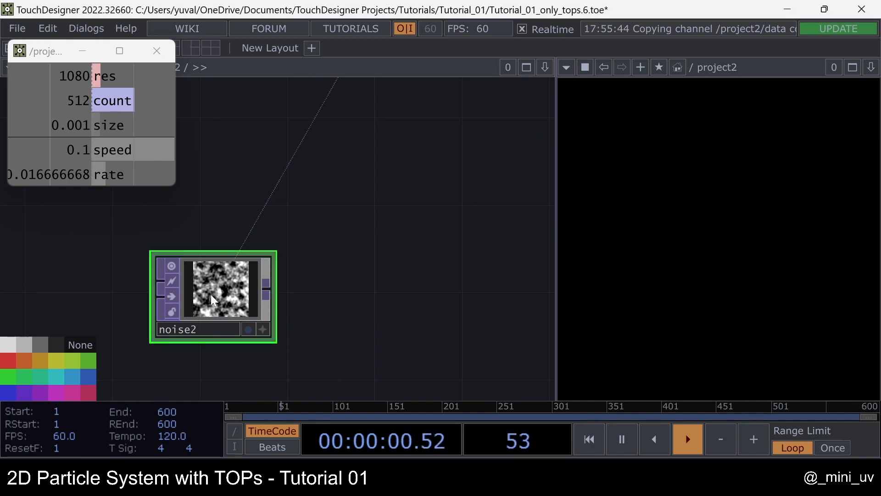
pyautogui.press('p')
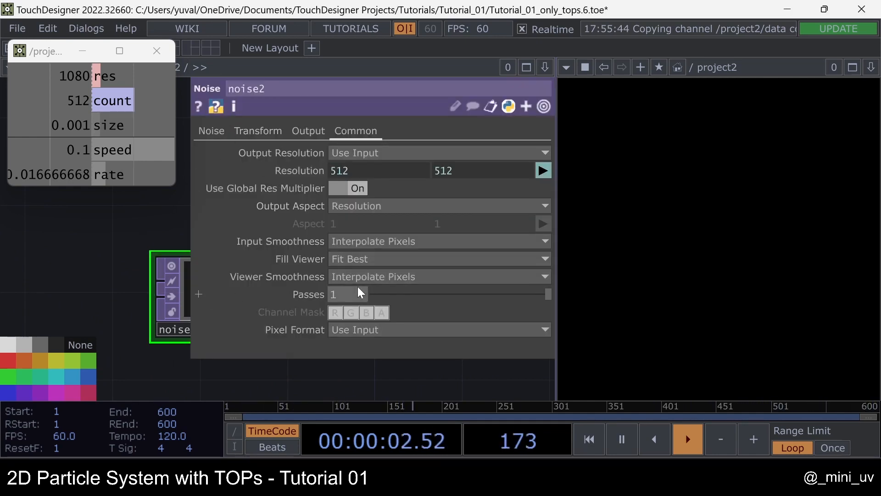
pyautogui.click(372, 330)
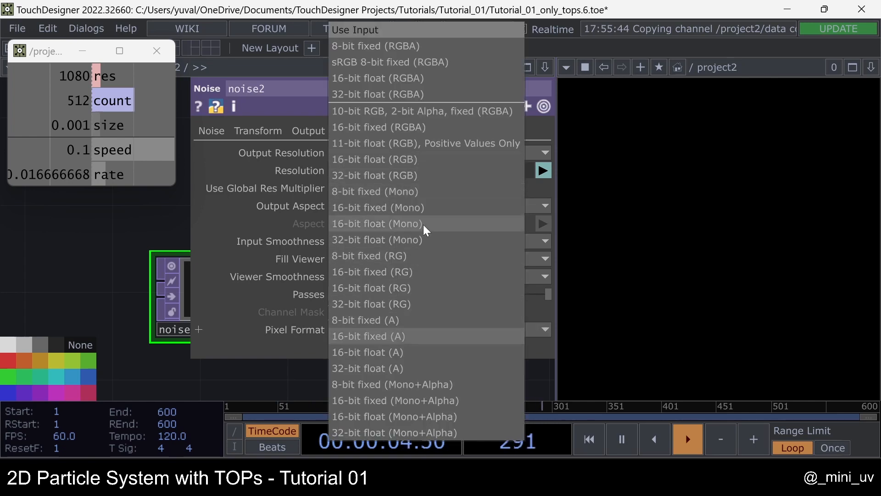
pyautogui.click(393, 303)
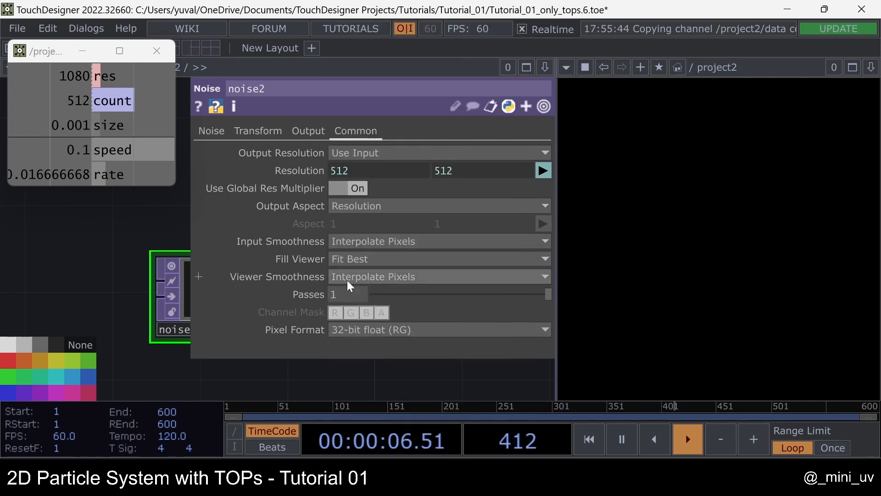
# Change the type of noise2 to Simplex 4D (GPU) and set its seed to 726.
pyautogui.moveTo(115, 257); pyautogui.dragTo(41, 232)
pyautogui.scroll(-1, 41, 232)
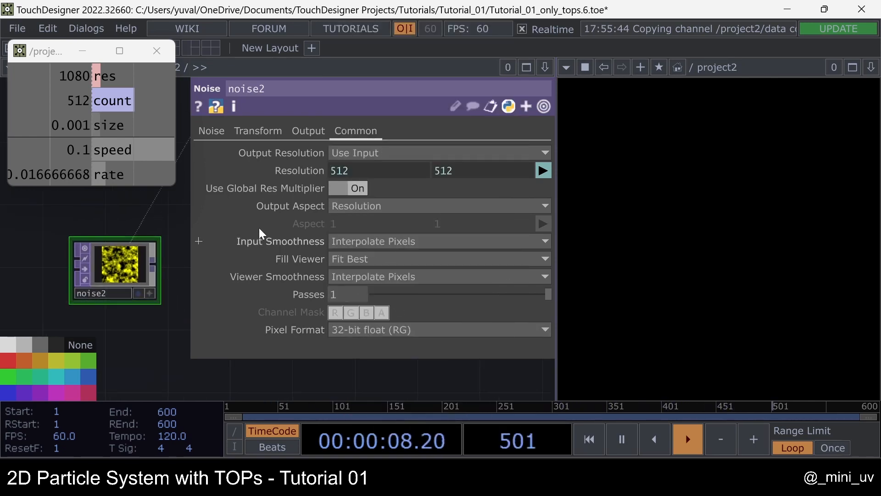
pyautogui.click(210, 130)
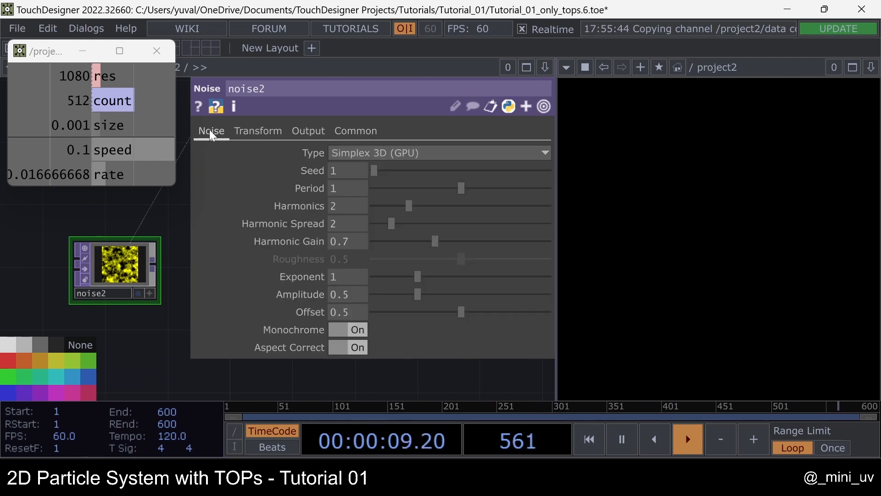
pyautogui.click(368, 153)
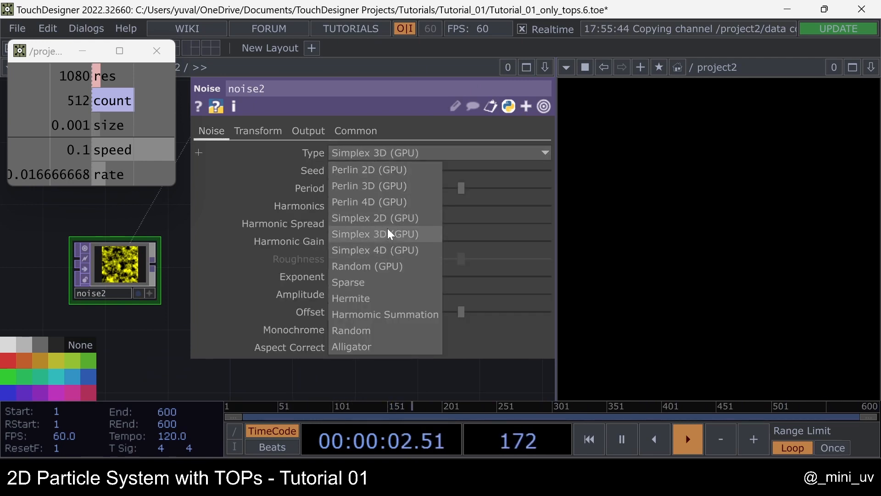
pyautogui.click(382, 250)
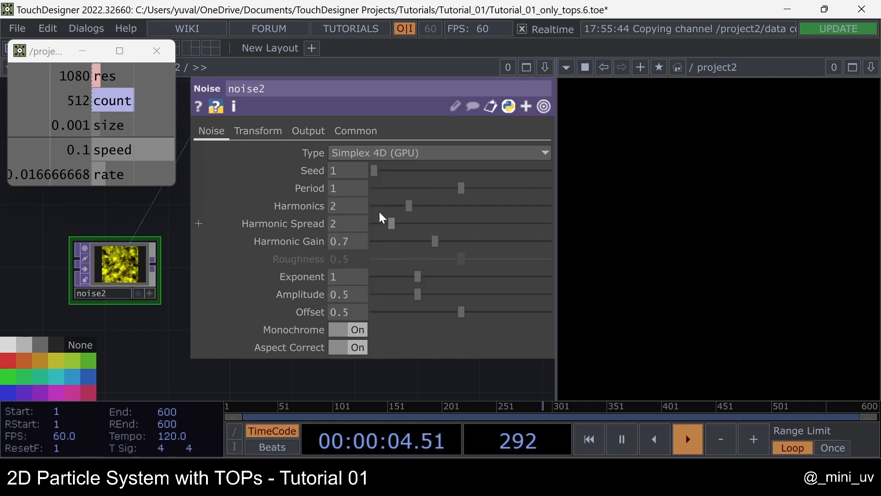
pyautogui.click(351, 169)
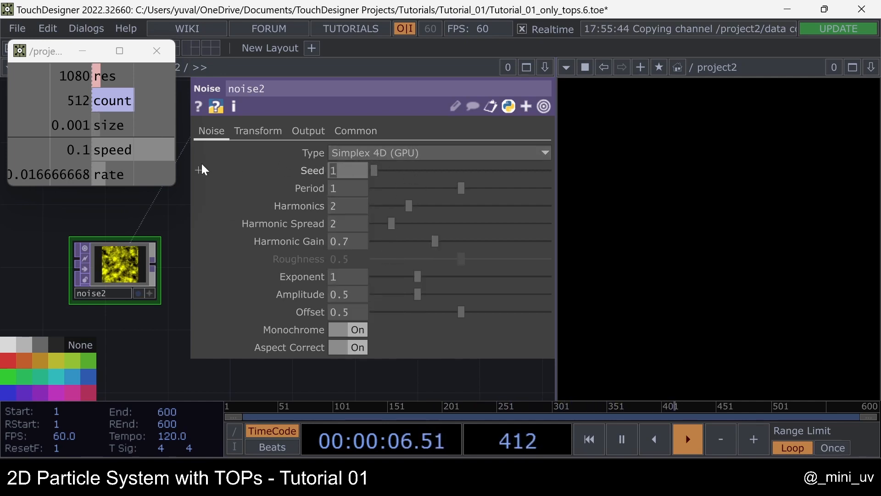
pyautogui.write('726')
pyautogui.press('Return')
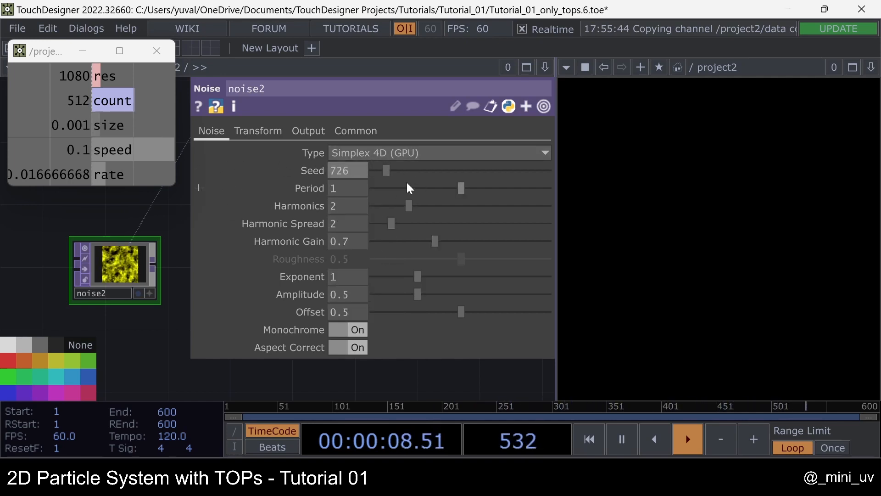
# Set the period of noise2 to 2 and its harmonics to 10.
pyautogui.click(348, 188)
pyautogui.write('2')
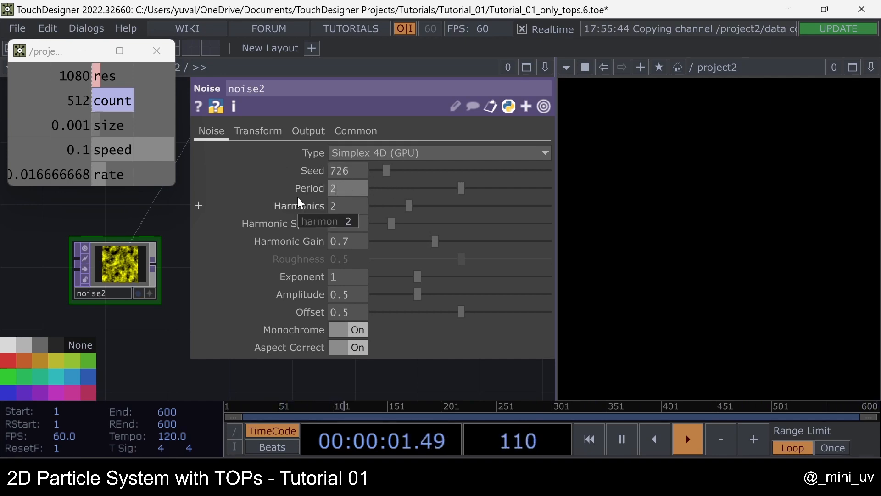
pyautogui.click(339, 204)
pyautogui.write('10')
pyautogui.press('Return')
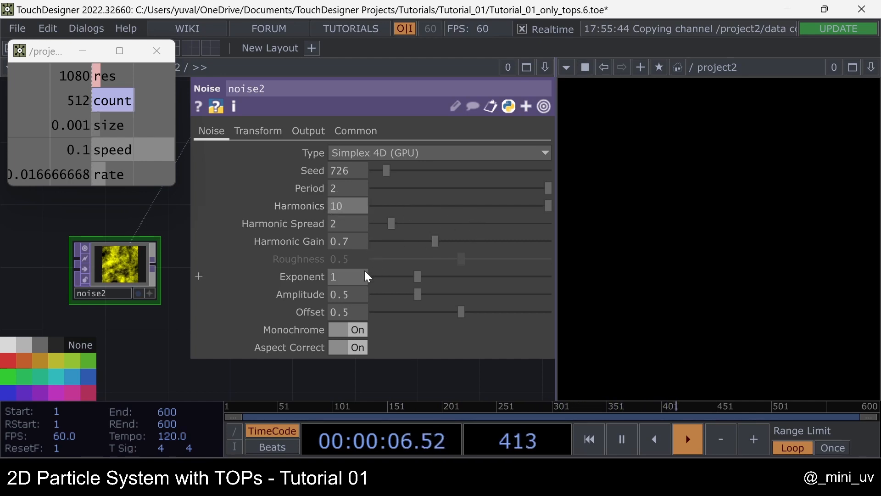
# Set the exponent of noise2 to 0.5 and its amplitude to 0.35.
pyautogui.click(339, 277)
pyautogui.write('0.5')
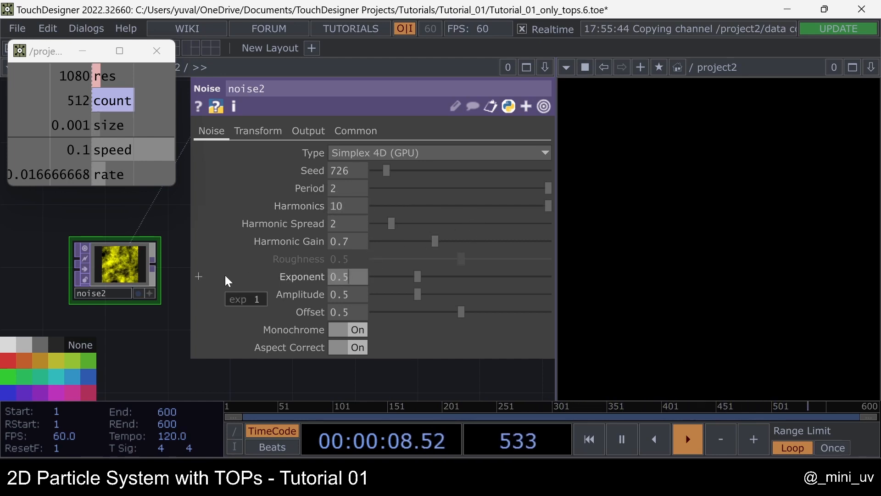
pyautogui.press('Return')
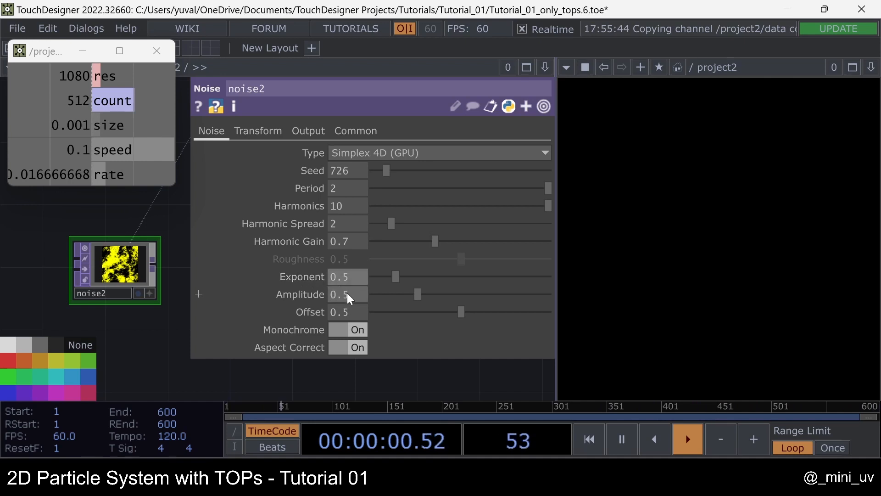
pyautogui.write('0.35')
pyautogui.press('Return')
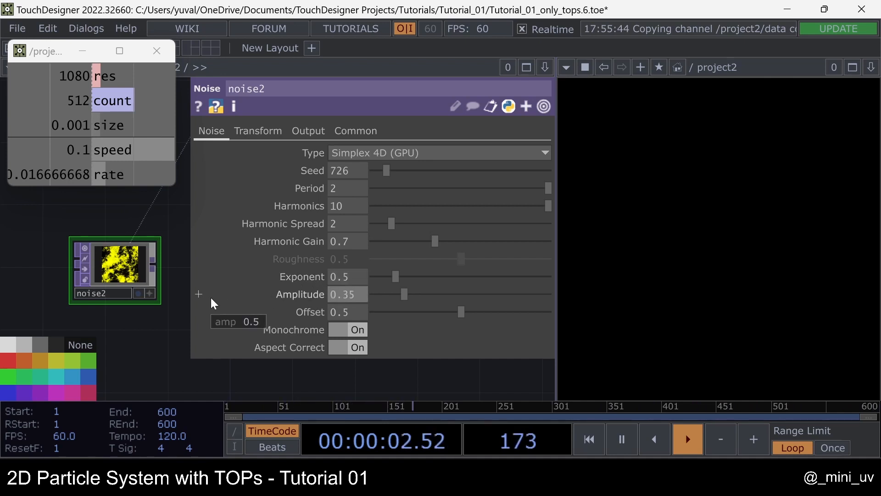
# Reduce the offset of noise2 to 0 and turn off its Monochrome option.
pyautogui.moveTo(448, 313); pyautogui.dragTo(318, 316)
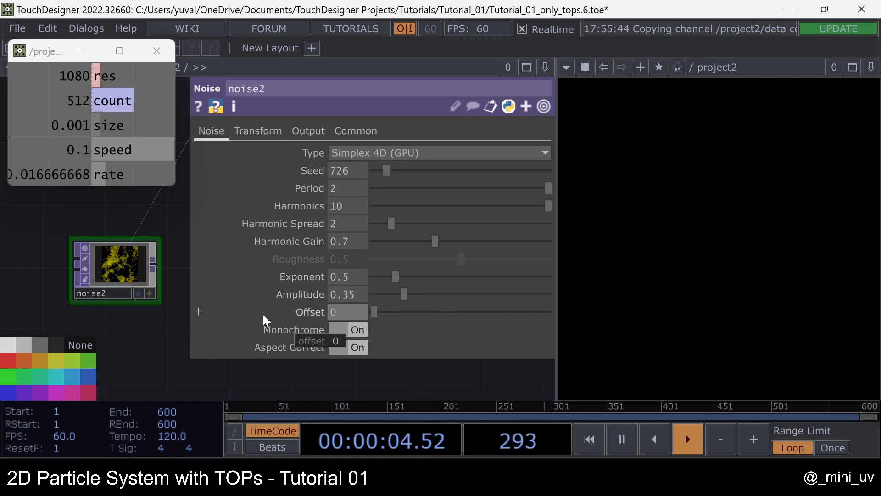
pyautogui.click(355, 331)
pyautogui.scroll(-4, 87, 271)
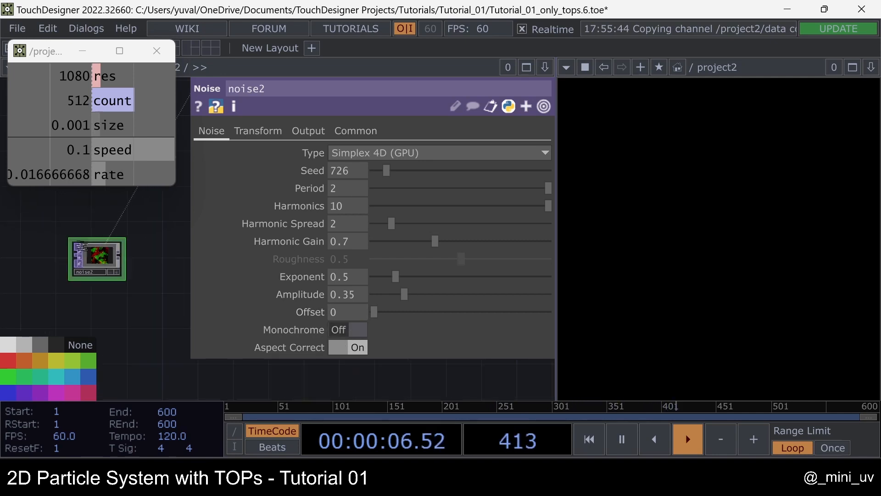
# Add a second Noise TOP fed by the output of noise2 and place it beside that node.
pyautogui.middleClick(75, 274)
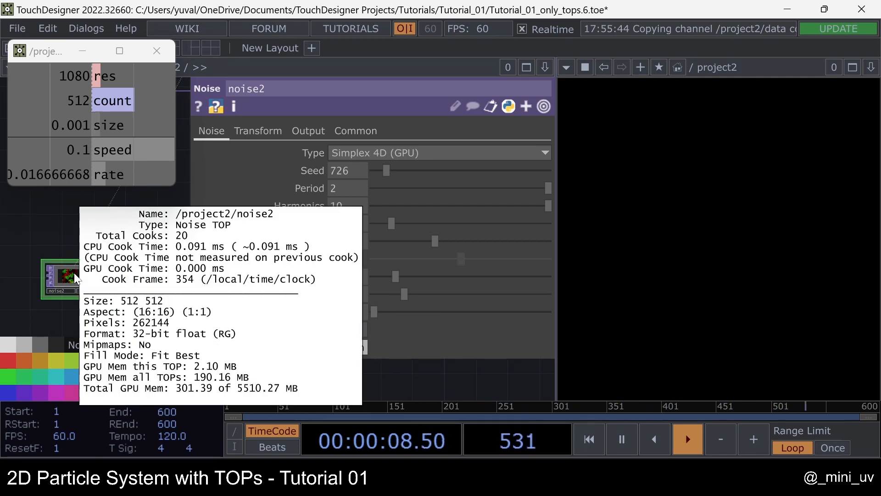
pyautogui.press('Tab')
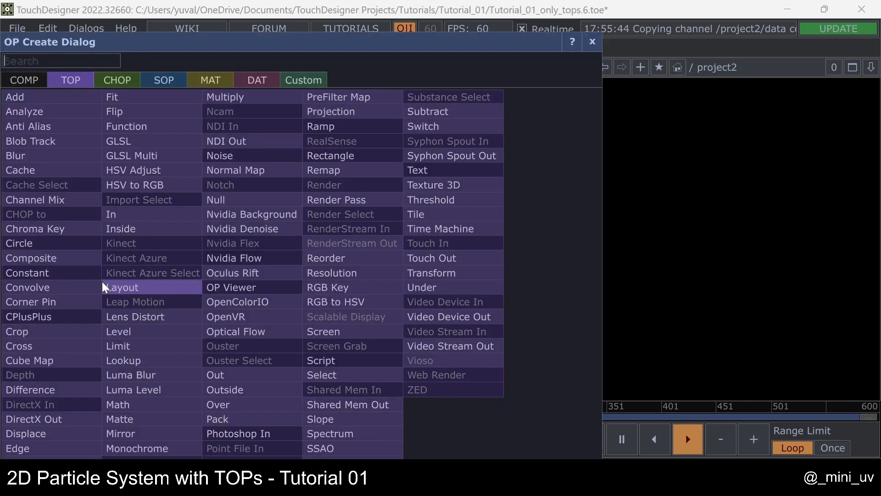
pyautogui.click(231, 157)
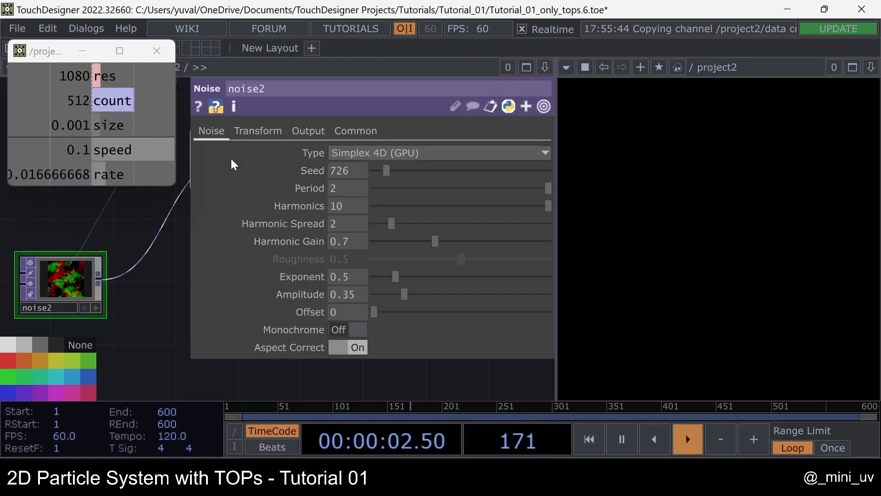
pyautogui.click(188, 280)
pyautogui.moveTo(121, 207); pyautogui.dragTo(73, 222)
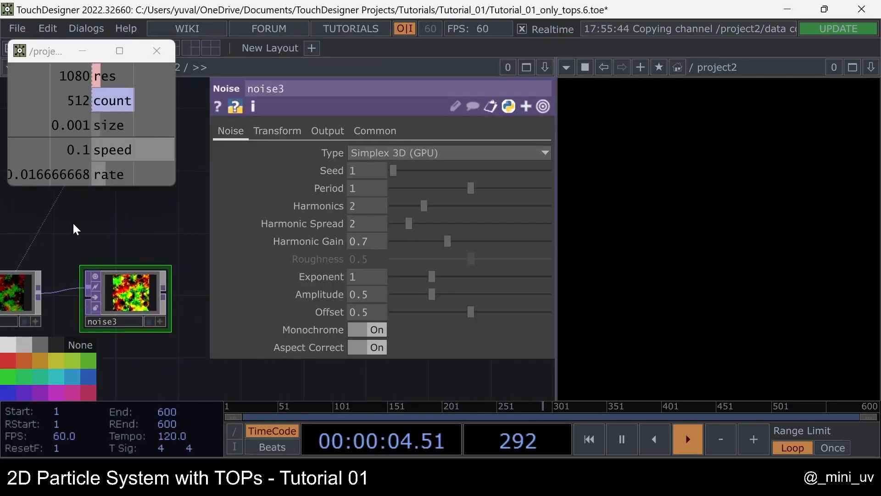
pyautogui.scroll(-2, 111, 235)
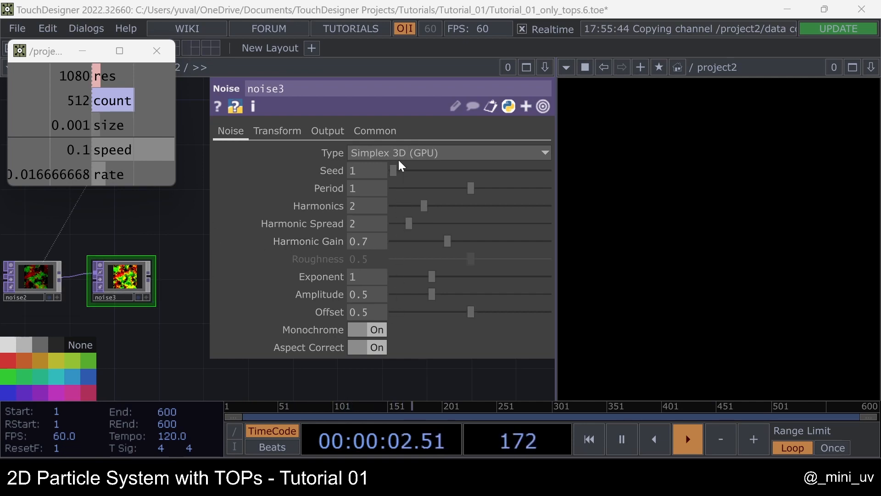
# Set the seed of noise3 to 3006 and its period to 2.
pyautogui.moveTo(376, 165); pyautogui.dragTo(266, 161)
pyautogui.write('3006')
pyautogui.press('Return')
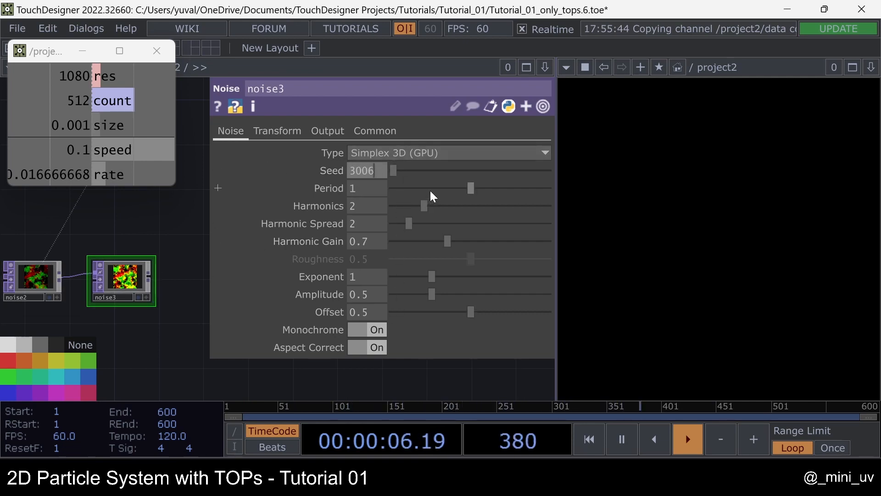
pyautogui.click(362, 187)
pyautogui.write('2')
pyautogui.press('Return')
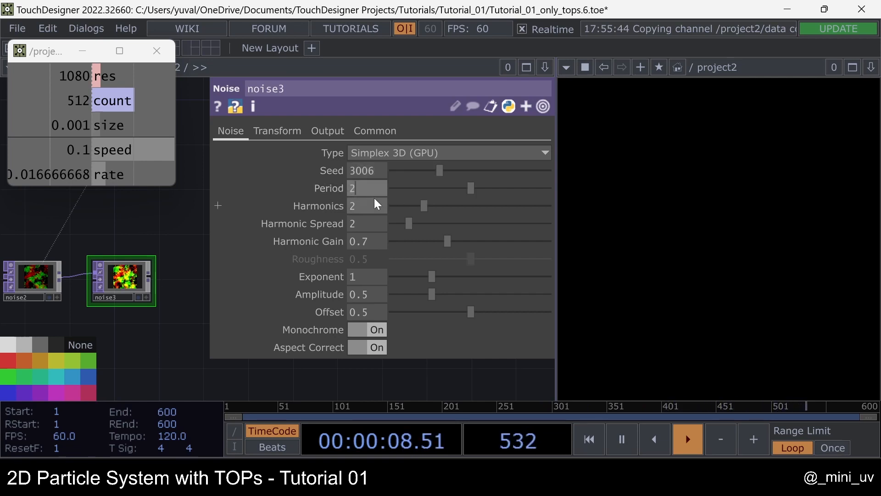
# Set the harmonics of noise3 to 1 and its exponent to 1.5.
pyautogui.click(361, 202)
pyautogui.write('1')
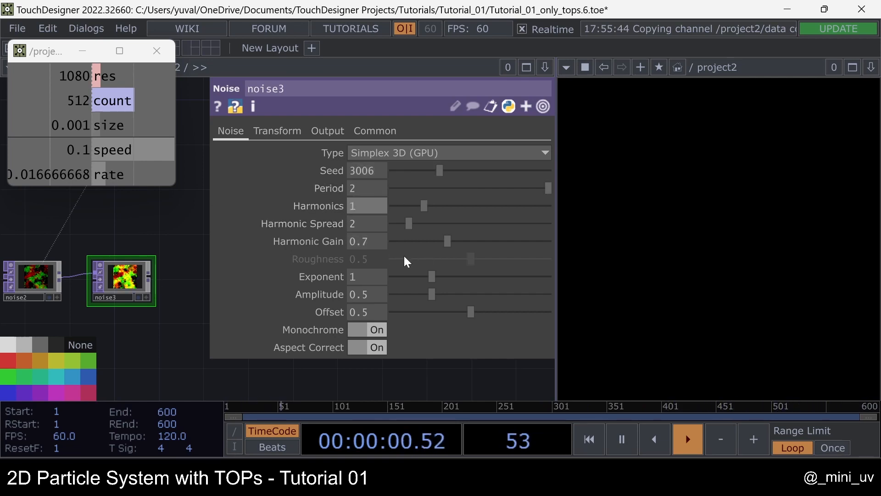
pyautogui.click(363, 281)
pyautogui.write('1.5')
pyautogui.press('Return')
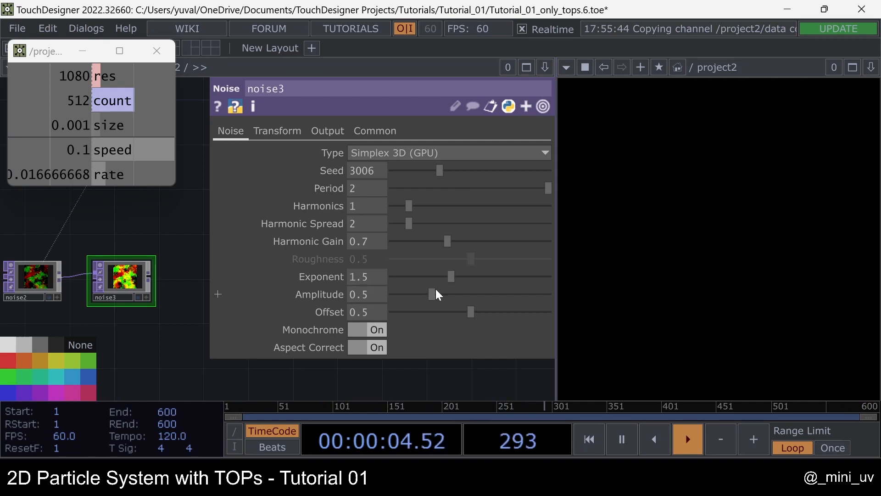
# Raise the amplitude of noise3 to 2 and turn off its Monochrome option.
pyautogui.moveTo(436, 290); pyautogui.dragTo(574, 292)
pyautogui.click(375, 330)
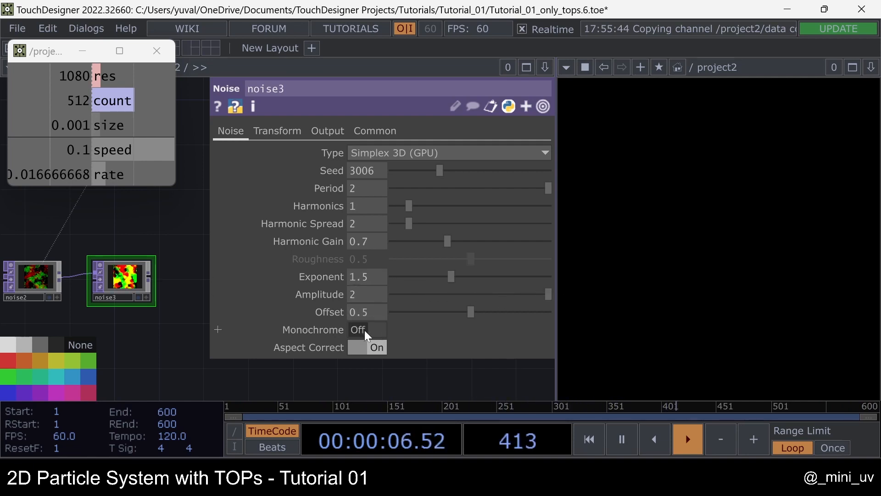
# Add a Math TOP fed by the output of noise3 and place it beside that node.
pyautogui.moveTo(161, 235); pyautogui.dragTo(104, 238)
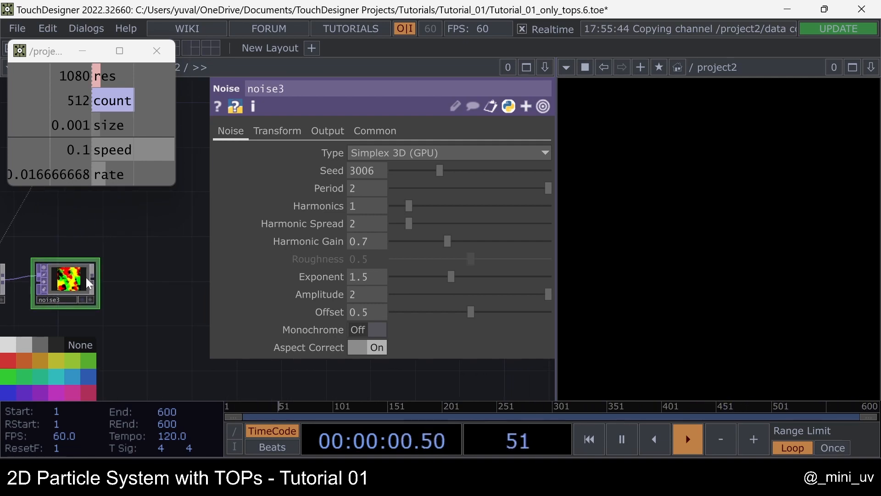
pyautogui.click(94, 277)
pyautogui.write('math')
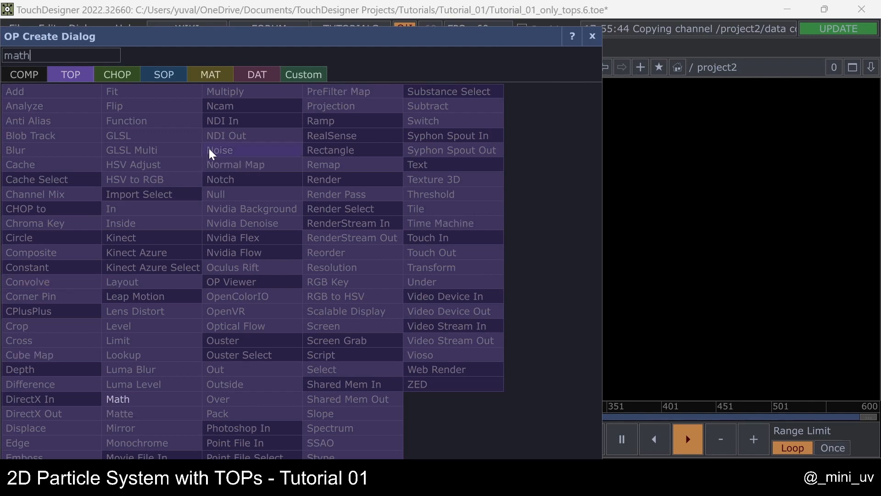
pyautogui.click(128, 399)
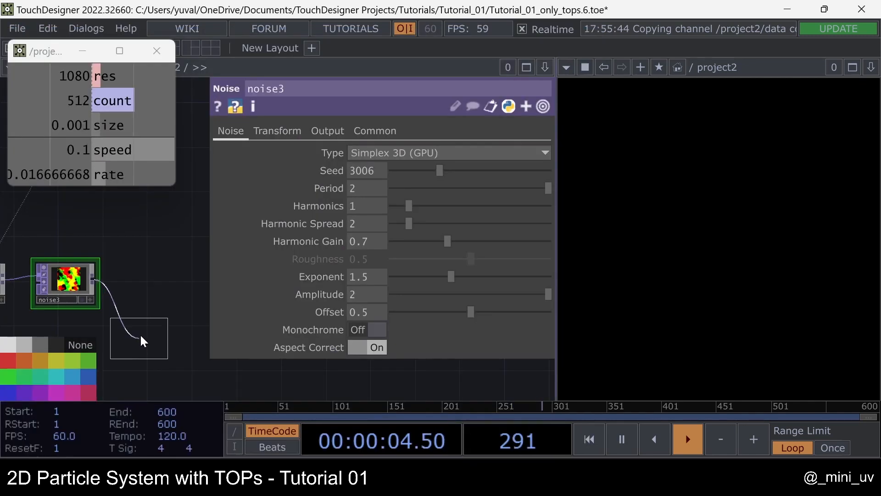
pyautogui.click(156, 285)
pyautogui.scroll(3, 143, 287)
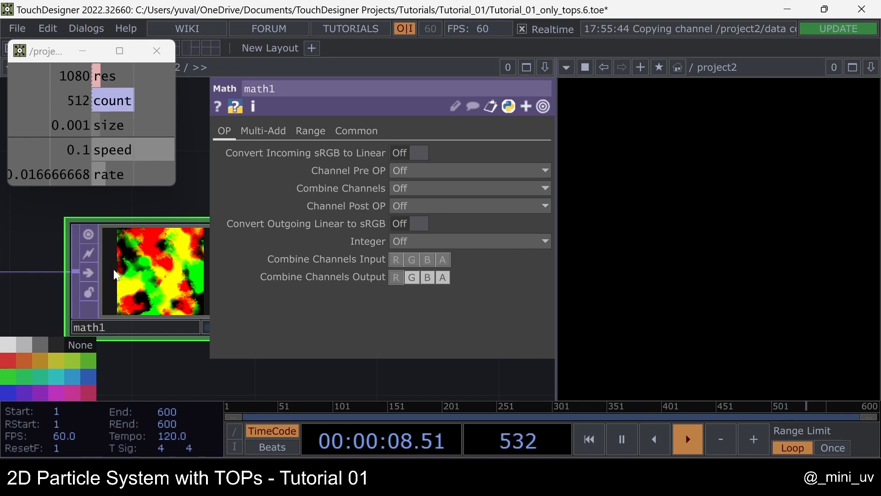
pyautogui.scroll(3, 137, 273)
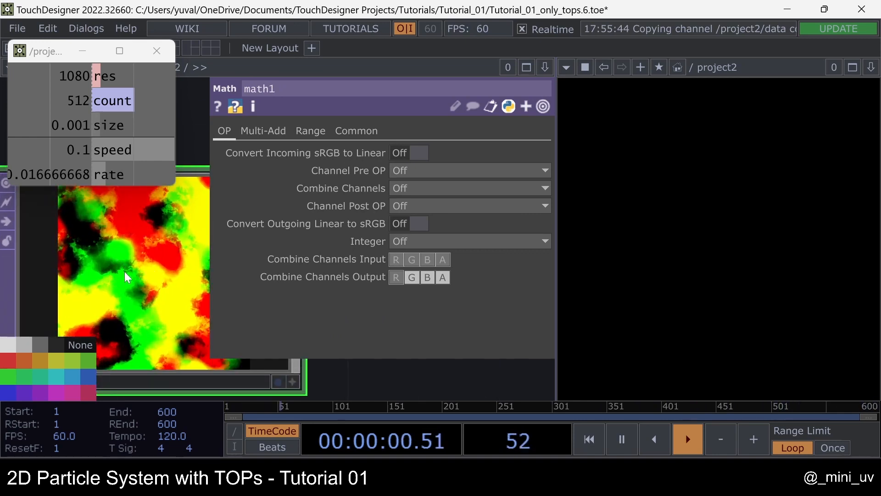
pyautogui.scroll(-3, 123, 273)
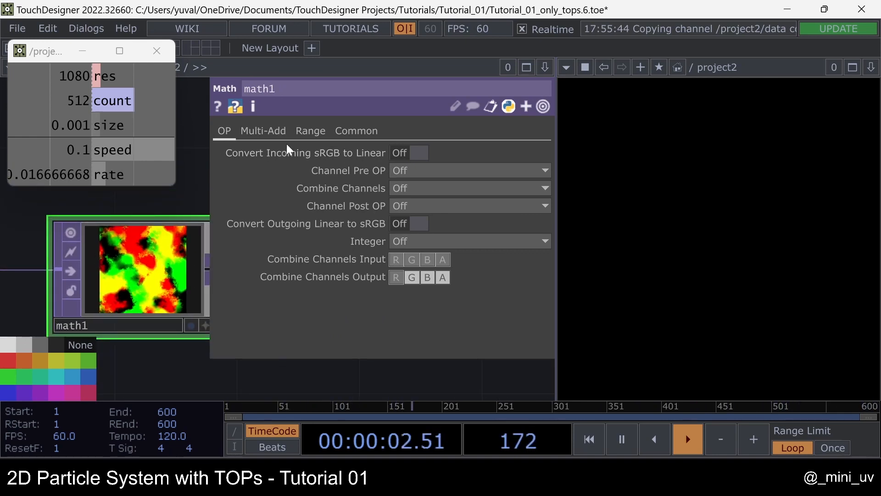
# Link the Multiply value of math1 to the speed channel as a CHOP reference.
pyautogui.click(282, 131)
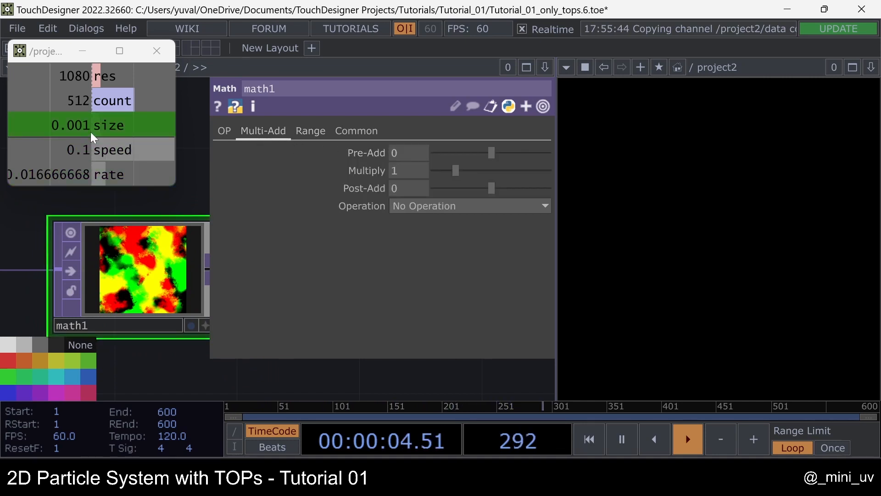
pyautogui.moveTo(89, 146); pyautogui.dragTo(415, 169)
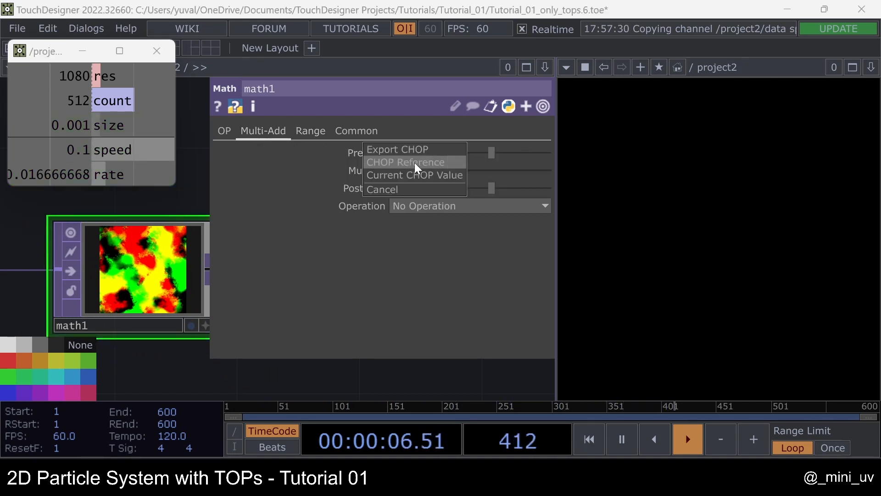
pyautogui.click(414, 163)
pyautogui.click(407, 171)
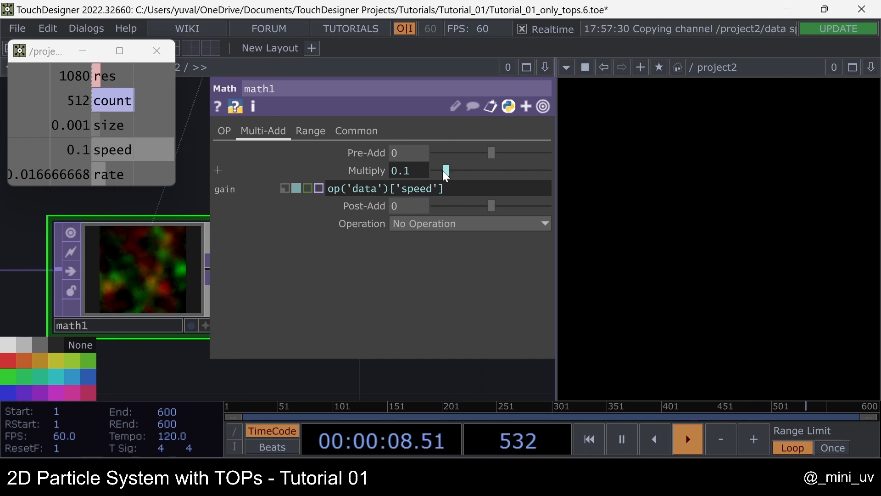
# Extend the Multiply expression of math1 to op('data')['speed'] * op('data')['rate'].
pyautogui.moveTo(444, 188); pyautogui.dragTo(313, 189)
pyautogui.hotkey('ctrl', 'c')
pyautogui.click(474, 185)
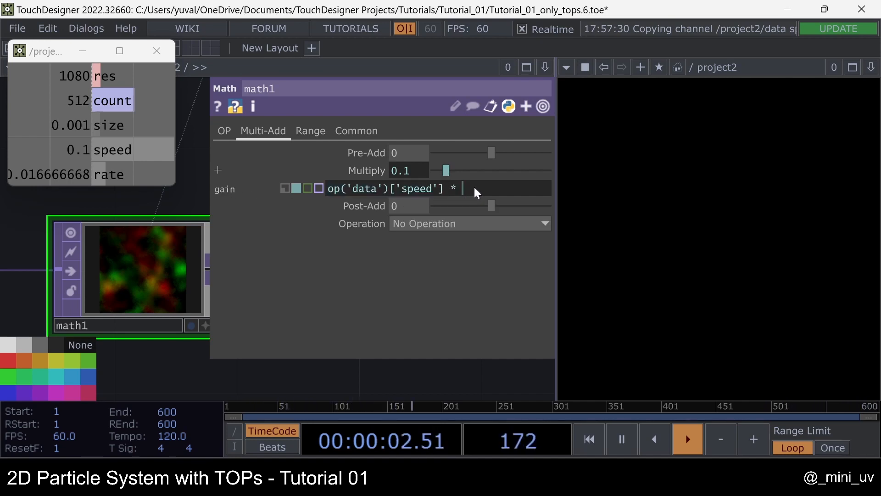
pyautogui.hotkey('ctrl', 'v')
pyautogui.moveTo(535, 192); pyautogui.dragTo(519, 194)
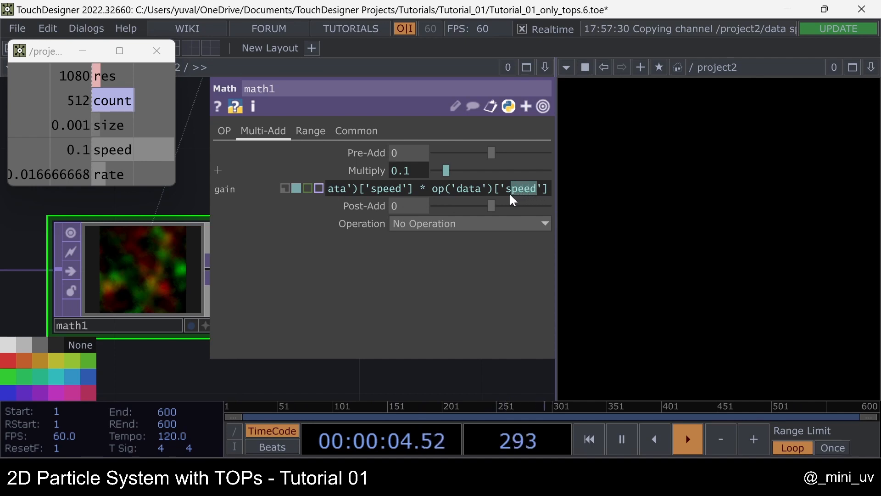
pyautogui.write('rate')
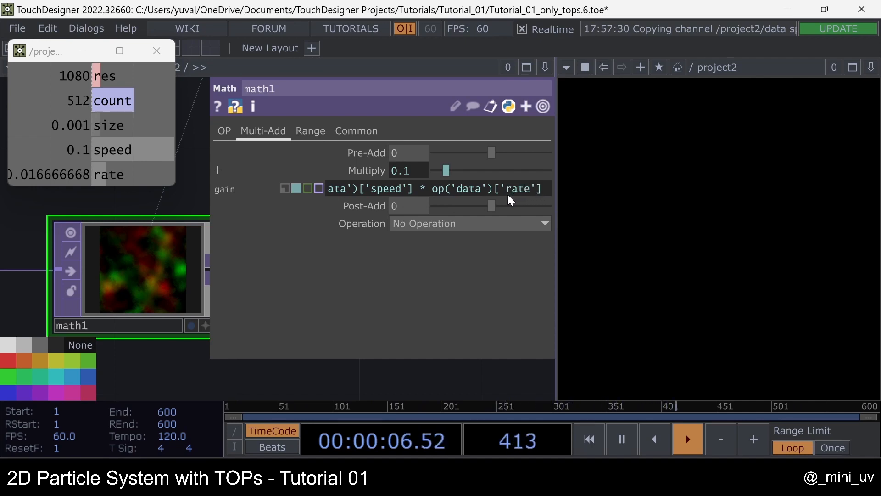
pyautogui.click(31, 230)
pyautogui.press('p')
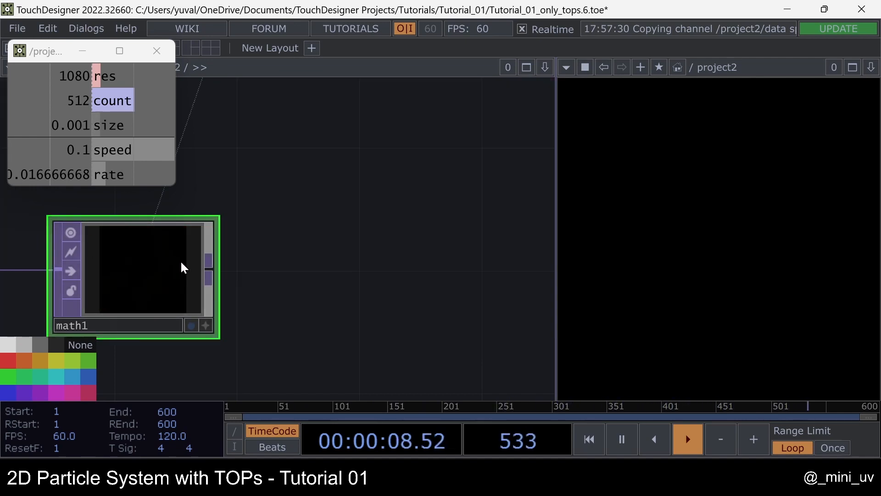
# Examine the pixel values of the math1 output in its node viewer.
pyautogui.scroll(-2, 159, 272)
pyautogui.scroll(4, 58, 292)
pyautogui.click(320, 330)
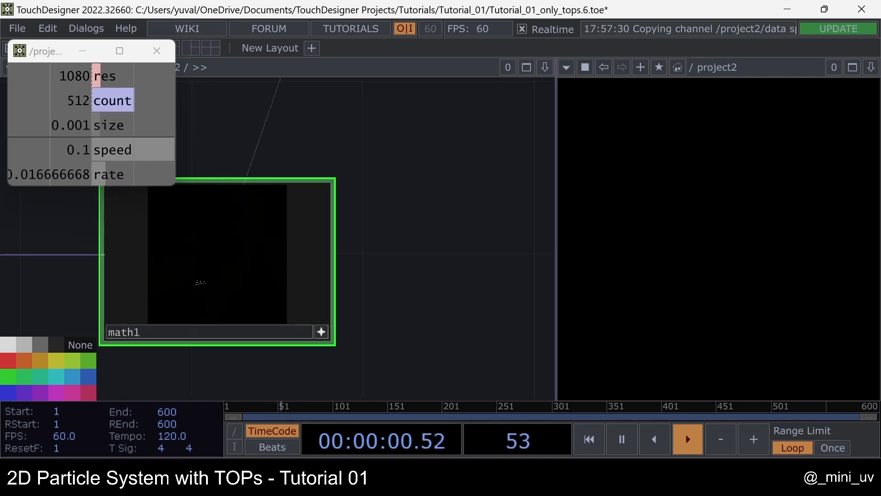
pyautogui.press('d')
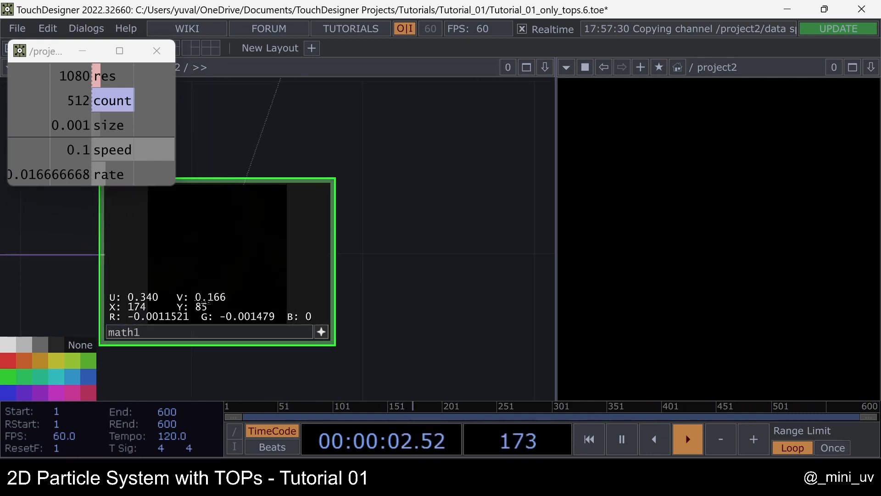
pyautogui.press('d')
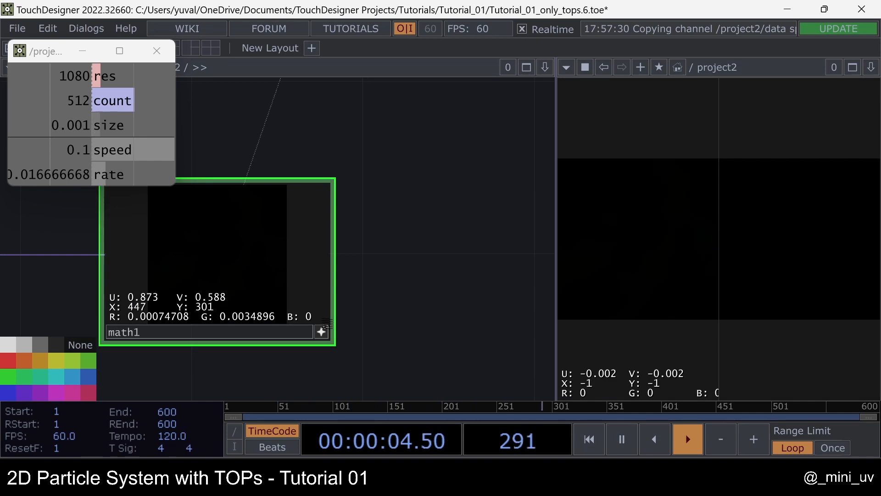
pyautogui.press('d')
pyautogui.click(321, 331)
pyautogui.scroll(-3, 350, 308)
pyautogui.moveTo(361, 298); pyautogui.dragTo(387, 284)
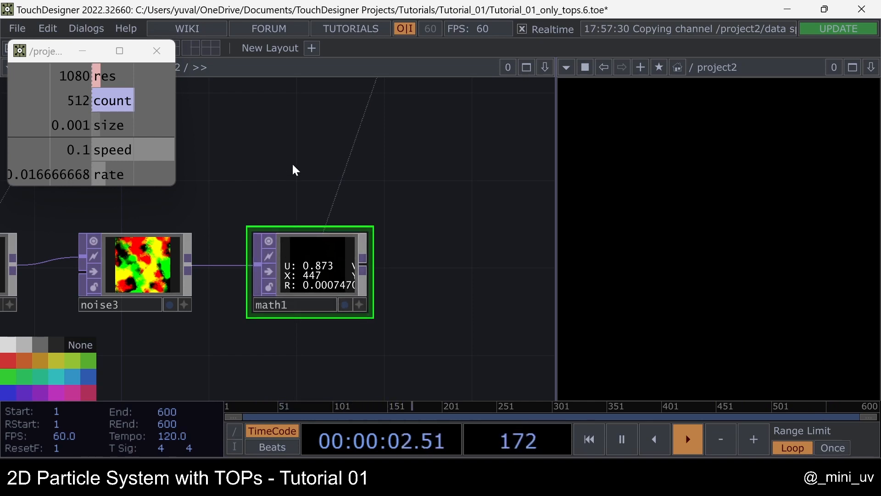
# Turn off the viewers of all nodes in the network.
pyautogui.hotkey('ctrl', 'a')
pyautogui.click(269, 241)
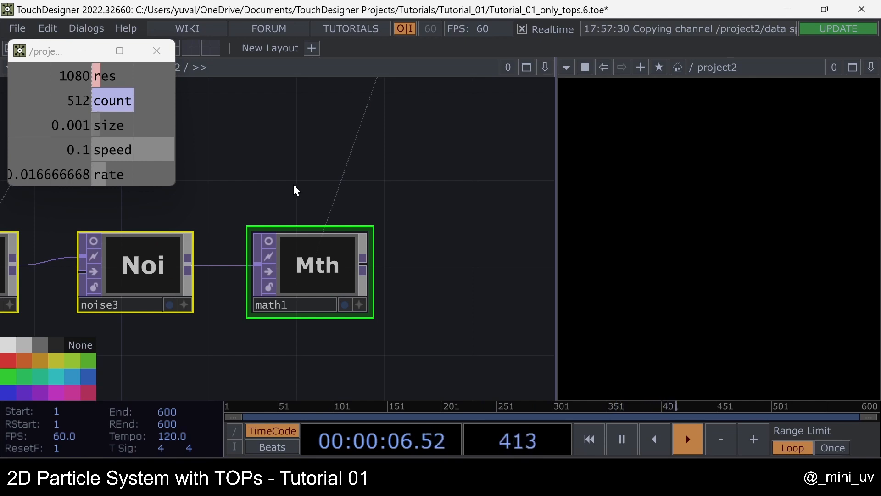
pyautogui.scroll(-3, 290, 189)
pyautogui.scroll(-2, 299, 198)
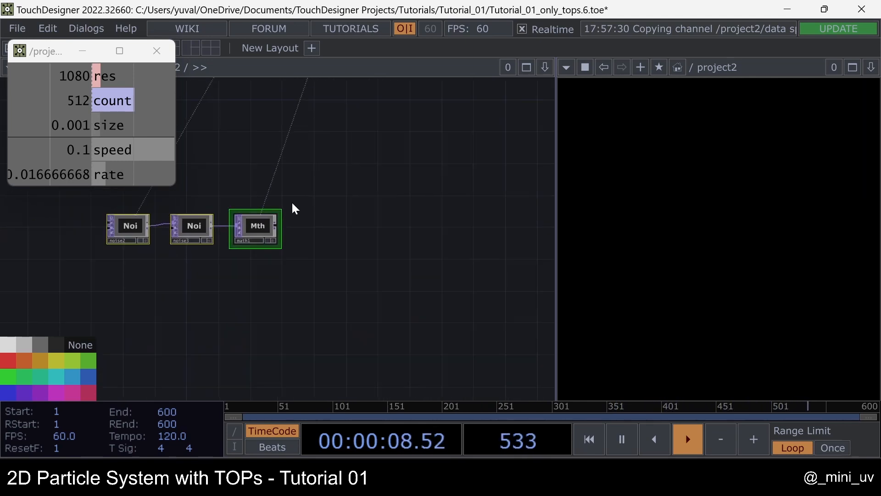
pyautogui.scroll(3, 257, 232)
# Add a Null TOP fed by math1 and name it vectors.
pyautogui.hotkey('alt', 'n')
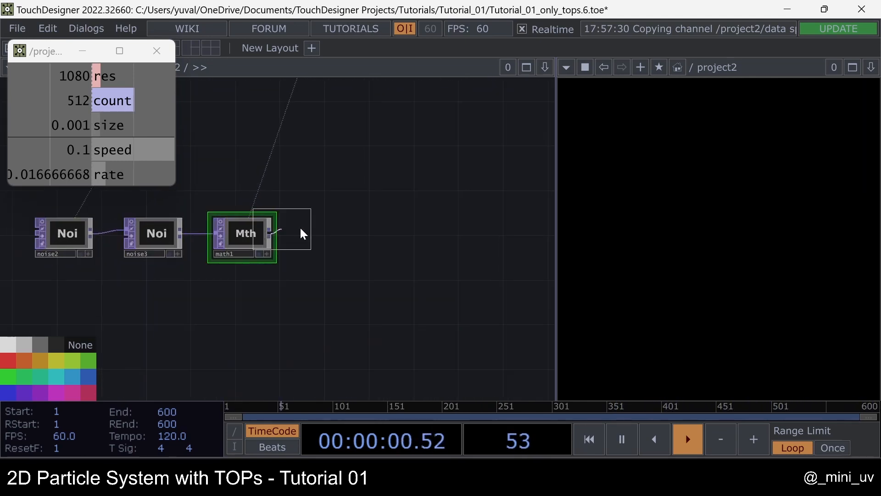
pyautogui.click(432, 236)
pyautogui.scroll(3, 432, 236)
pyautogui.click(418, 268)
pyautogui.write('vectors')
pyautogui.press('Return')
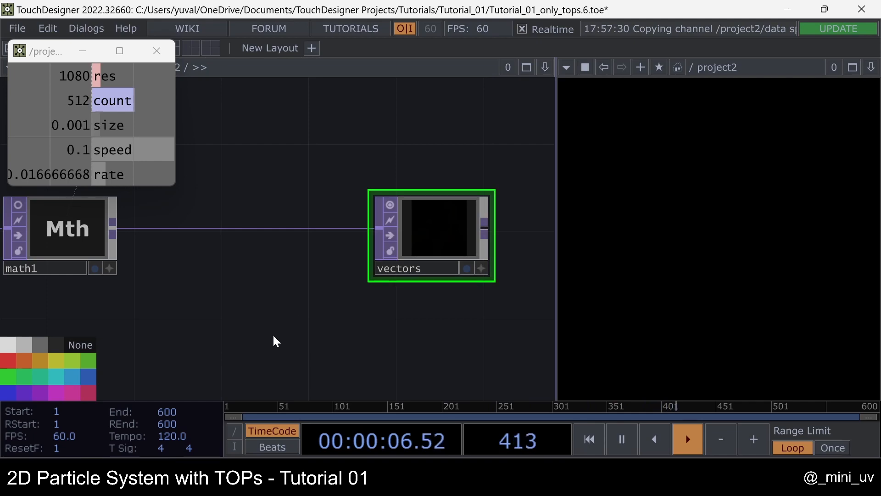
# Color the vectors node yellow and align it directly beneath the life node.
pyautogui.scroll(-5, 213, 294)
pyautogui.scroll(2, 221, 275)
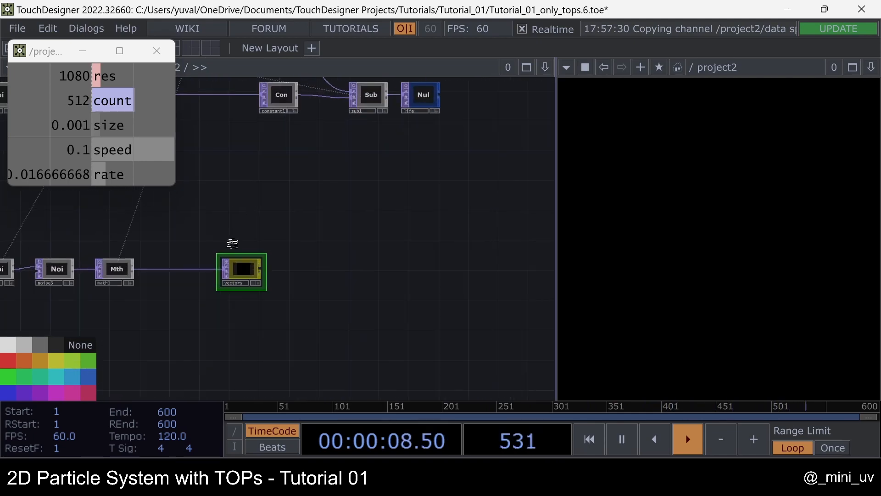
pyautogui.scroll(-5, 271, 256)
pyautogui.moveTo(348, 243); pyautogui.dragTo(407, 249)
pyautogui.scroll(5, 295, 263)
pyautogui.moveTo(159, 299); pyautogui.dragTo(463, 204, button='right')
pyautogui.moveTo(357, 255); pyautogui.dragTo(417, 207)
pyautogui.click(480, 188)
pyautogui.moveTo(481, 188); pyautogui.dragTo(421, 228)
pyautogui.scroll(5, 359, 236)
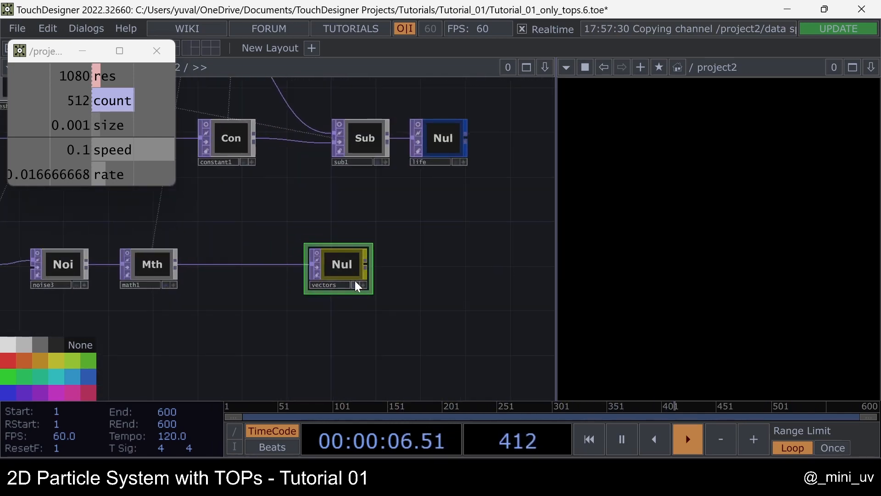
pyautogui.moveTo(349, 267); pyautogui.dragTo(440, 265)
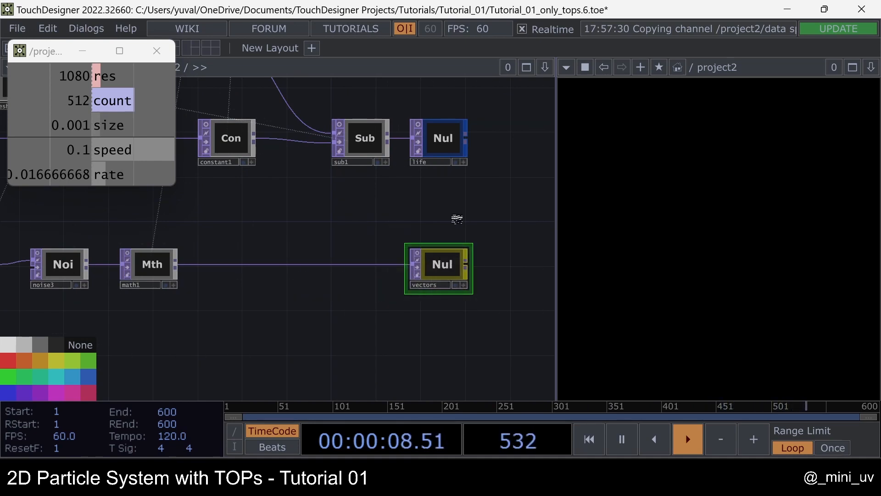
# Move the pos_init node so it lines up vertically with the life and vectors nodes.
pyautogui.scroll(-5, 437, 155)
pyautogui.moveTo(435, 150); pyautogui.dragTo(422, 233)
pyautogui.moveTo(266, 155); pyautogui.dragTo(387, 215, button='right')
pyautogui.moveTo(373, 185); pyautogui.dragTo(373, 202)
pyautogui.click(395, 203)
pyautogui.scroll(4, 395, 203)
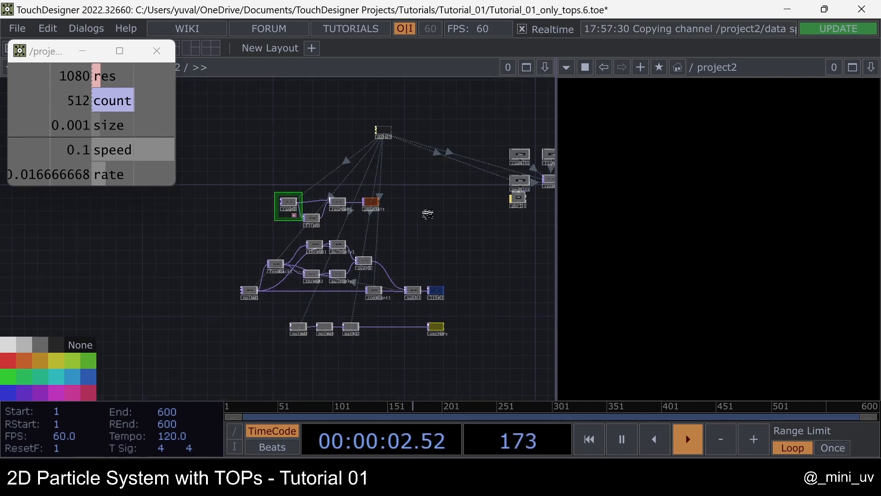
pyautogui.moveTo(324, 224); pyautogui.dragTo(314, 165)
pyautogui.moveTo(227, 136); pyautogui.dragTo(341, 137)
# Set the Input Smoothness and Viewer Smoothness of all selected TOPs to Nearest Pixel.
pyautogui.scroll(-4, 402, 234)
pyautogui.scroll(5, 335, 290)
pyautogui.moveTo(190, 285); pyautogui.dragTo(439, 231)
pyautogui.scroll(-4, 381, 268)
pyautogui.scroll(4, 376, 268)
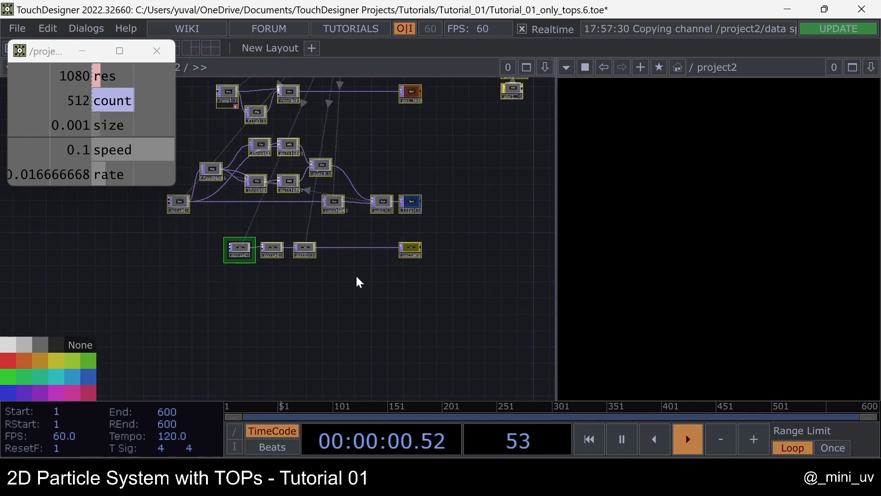
pyautogui.press('p')
pyautogui.click(375, 133)
pyautogui.click(389, 244)
pyautogui.click(388, 275)
pyautogui.click(389, 277)
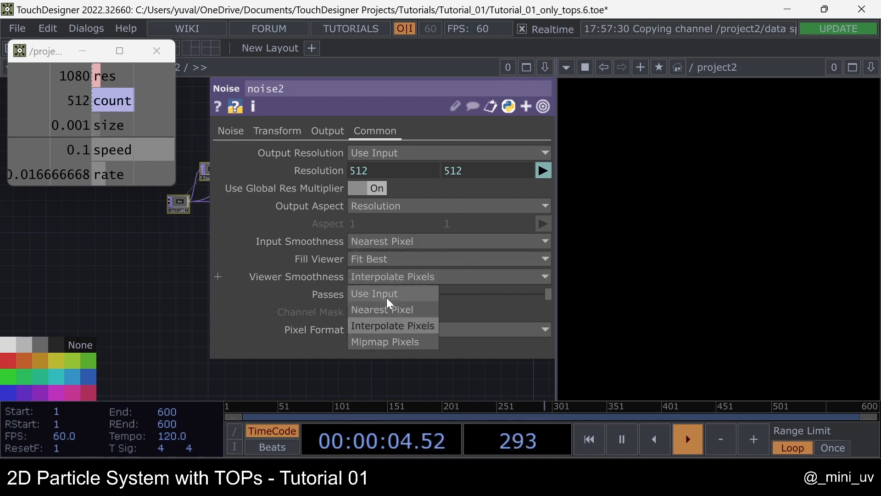
pyautogui.click(384, 309)
pyautogui.press('p')
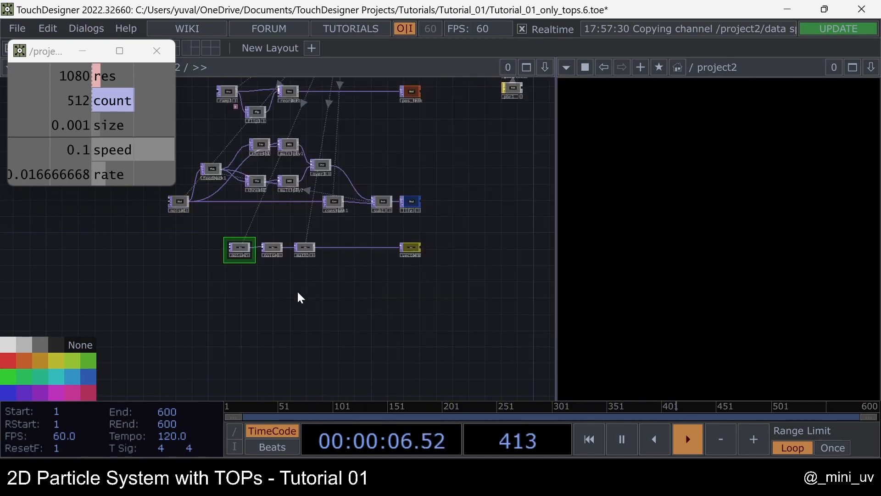
# Add a Select TOP in the empty area beneath the noise2 row.
pyautogui.moveTo(327, 304); pyautogui.dragTo(326, 243)
pyautogui.scroll(-3, 326, 243)
pyautogui.moveTo(250, 298); pyautogui.dragTo(294, 275)
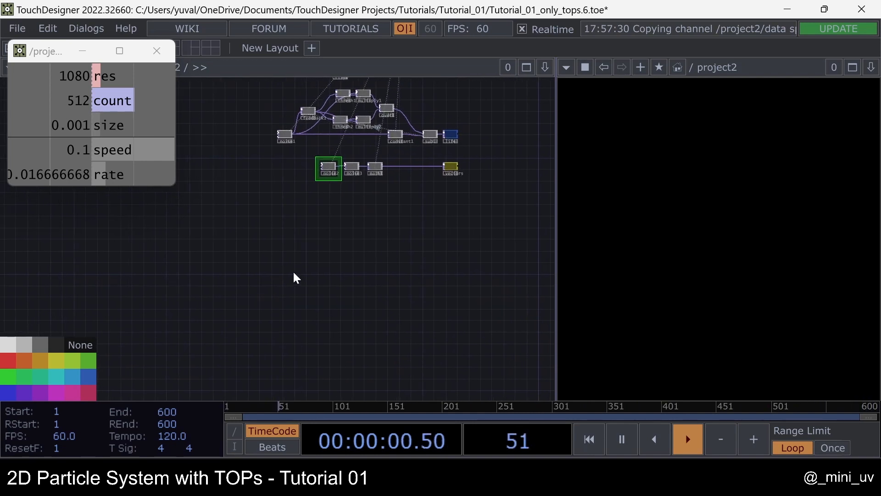
pyautogui.press('Tab')
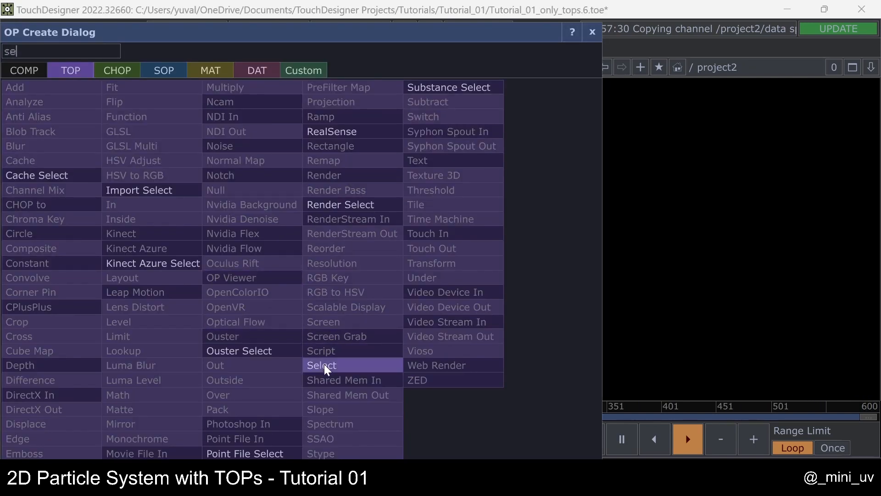
pyautogui.click(324, 365)
pyautogui.click(307, 258)
pyautogui.moveTo(365, 230); pyautogui.dragTo(304, 266)
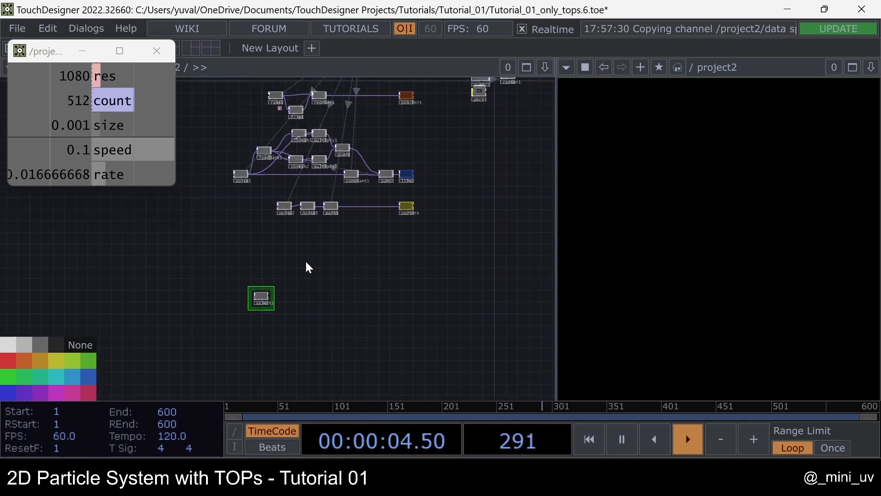
# Set pos_init as the source TOP of select1.
pyautogui.press('p')
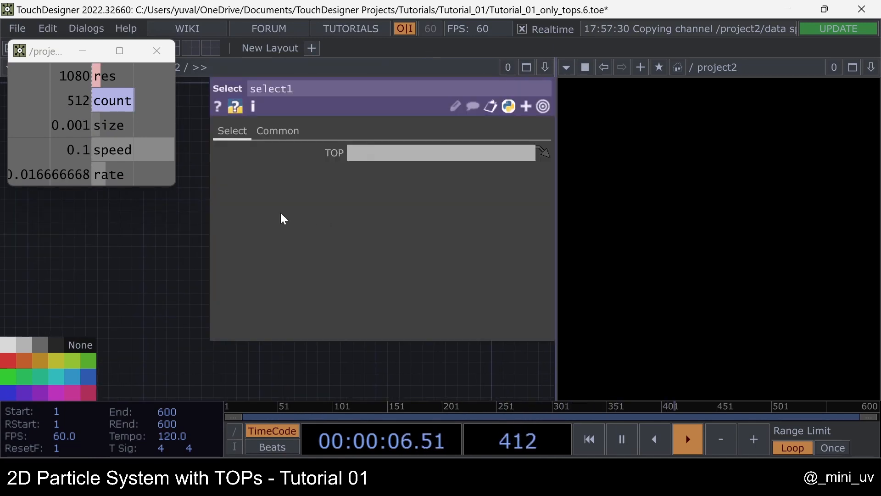
pyautogui.scroll(-4, 114, 242)
pyautogui.moveTo(145, 235); pyautogui.dragTo(85, 242)
pyautogui.scroll(5, 169, 201)
pyautogui.moveTo(173, 220); pyautogui.dragTo(167, 268)
pyautogui.scroll(5, 169, 239)
pyautogui.moveTo(142, 234); pyautogui.dragTo(462, 153)
pyautogui.scroll(-6, 204, 240)
pyautogui.scroll(3, 154, 287)
pyautogui.moveTo(149, 289); pyautogui.dragTo(165, 209)
pyautogui.moveTo(161, 326); pyautogui.dragTo(147, 262)
pyautogui.moveTo(142, 296); pyautogui.dragTo(106, 291)
pyautogui.scroll(4, 132, 282)
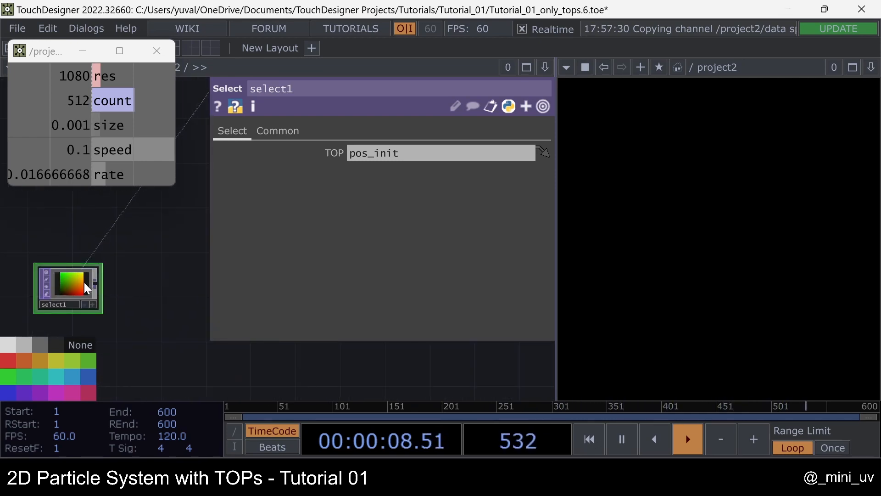
# Add a Null TOP fed by select1 and name it pos_in.
pyautogui.hotkey('ctrl', 'alt', 'n')
pyautogui.click(170, 285)
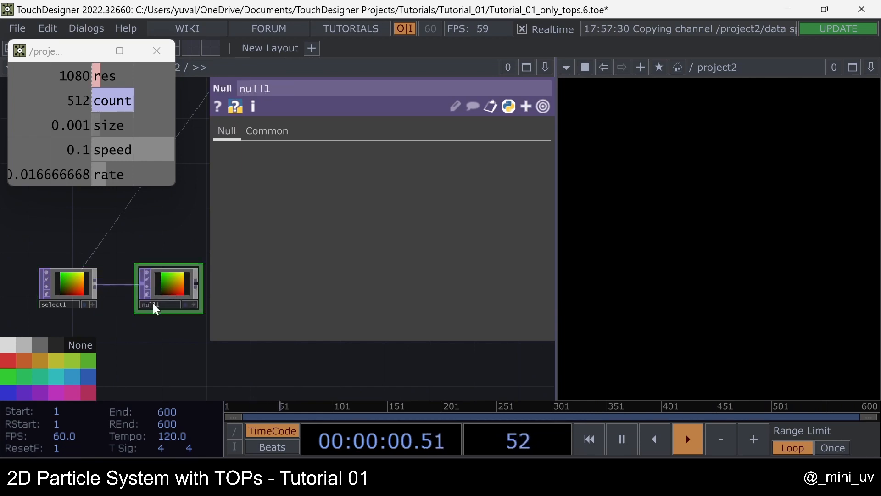
pyautogui.scroll(4, 154, 303)
pyautogui.click(170, 307)
pyautogui.write('pos')
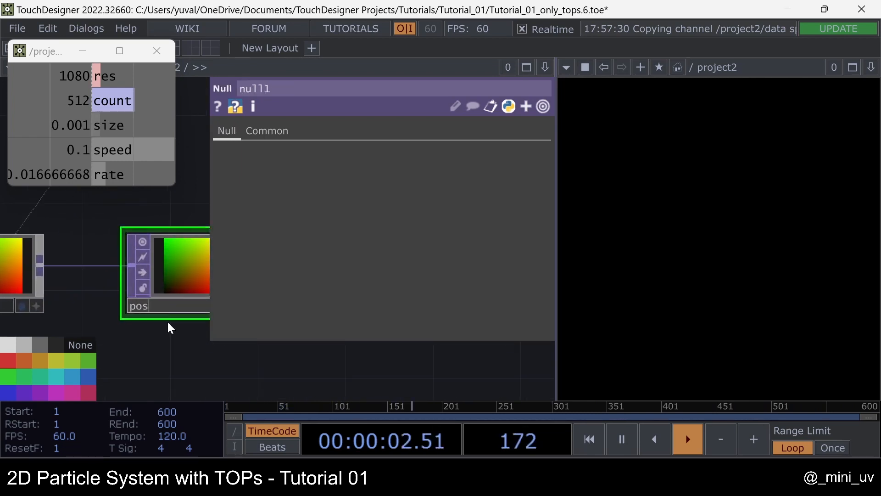
pyautogui.write('_in')
pyautogui.press('Return')
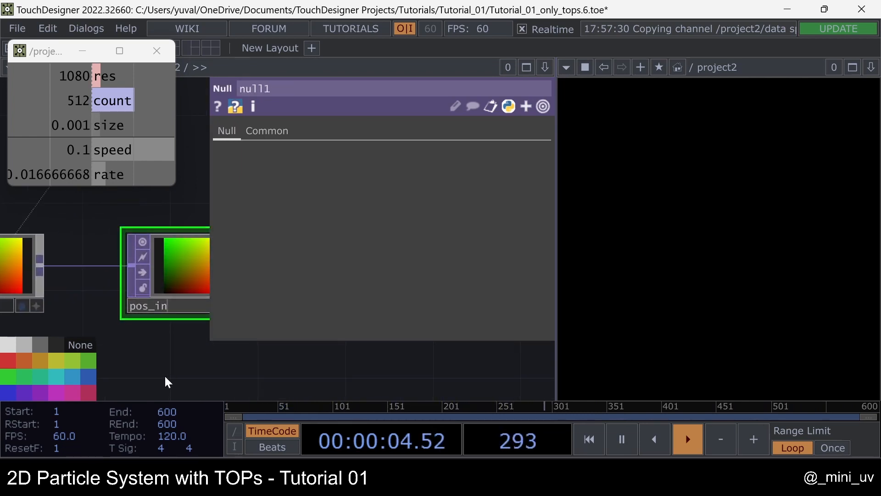
pyautogui.press('p')
# Add a Feedback TOP fed by the output of pos_in and place it beyond that node.
pyautogui.scroll(-3, 229, 235)
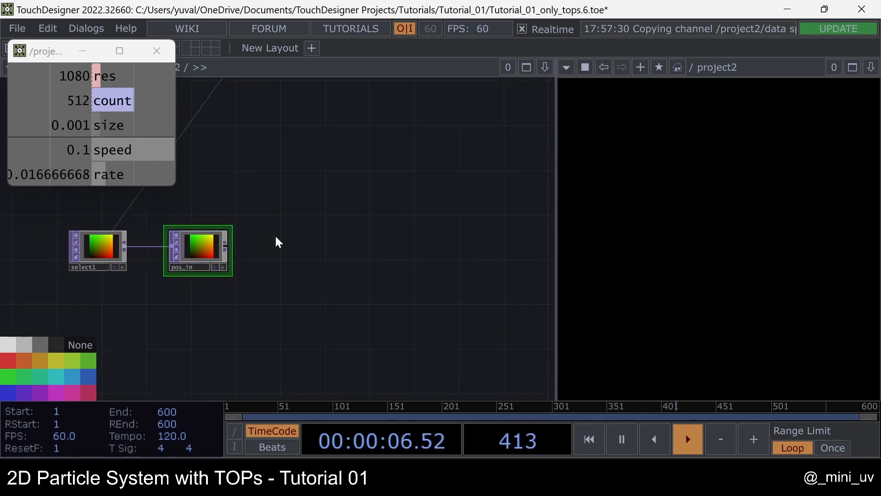
pyautogui.moveTo(296, 230); pyautogui.dragTo(202, 281)
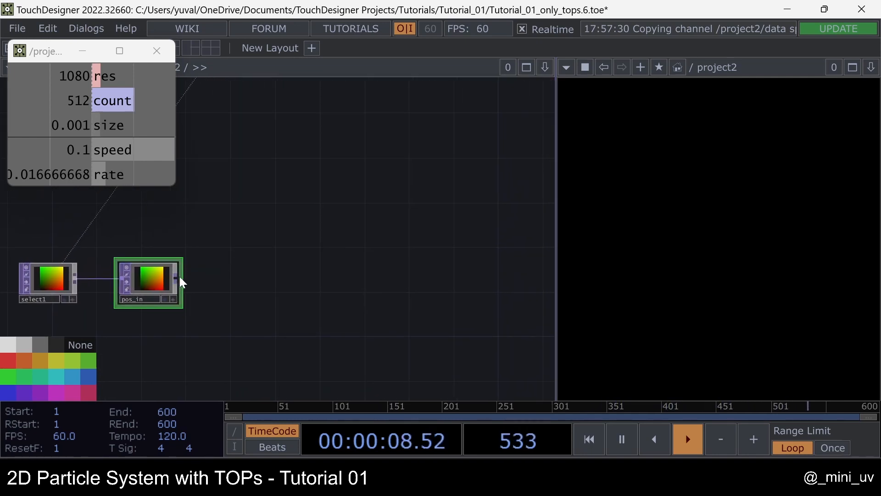
pyautogui.click(179, 277)
pyautogui.write('fee')
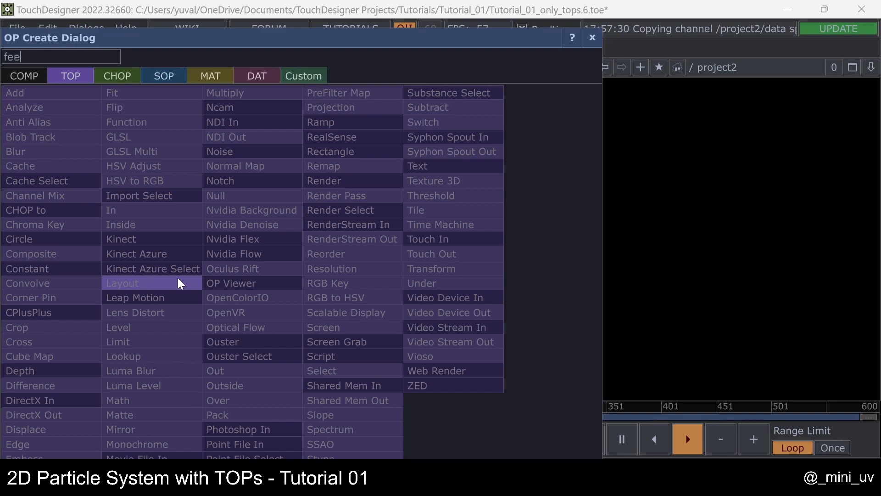
pyautogui.click(53, 473)
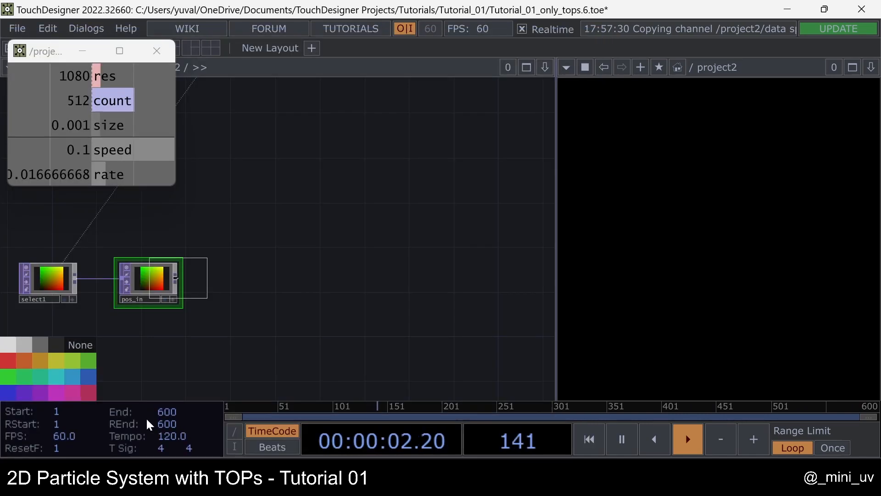
pyautogui.click(287, 208)
# Add a Keyboard In CHOP just above feedback2 and make its viewer active.
pyautogui.press('Tab')
pyautogui.write('ke')
pyautogui.click(117, 48)
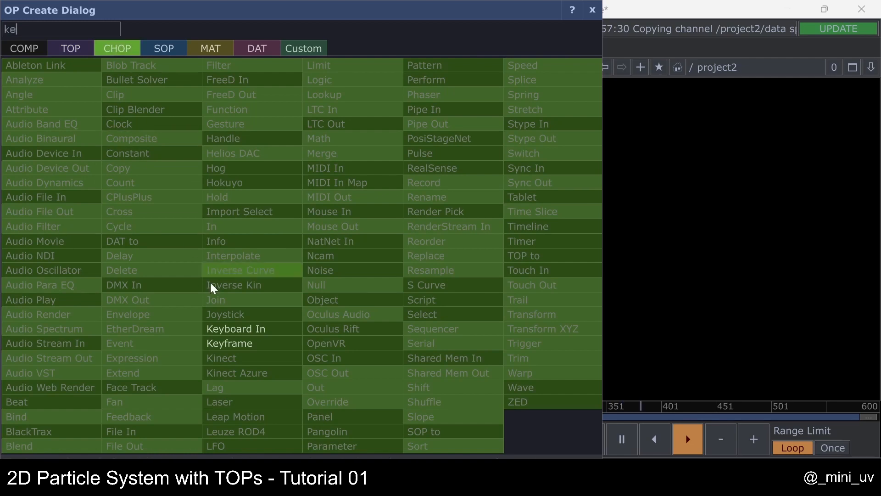
pyautogui.click(260, 329)
pyautogui.click(301, 158)
pyautogui.click(284, 193)
# Link the k1 channel of keyboardin1 to feedback2's Reset parameter as a CHOP reference.
pyautogui.press('p')
pyautogui.moveTo(391, 176); pyautogui.dragTo(407, 174)
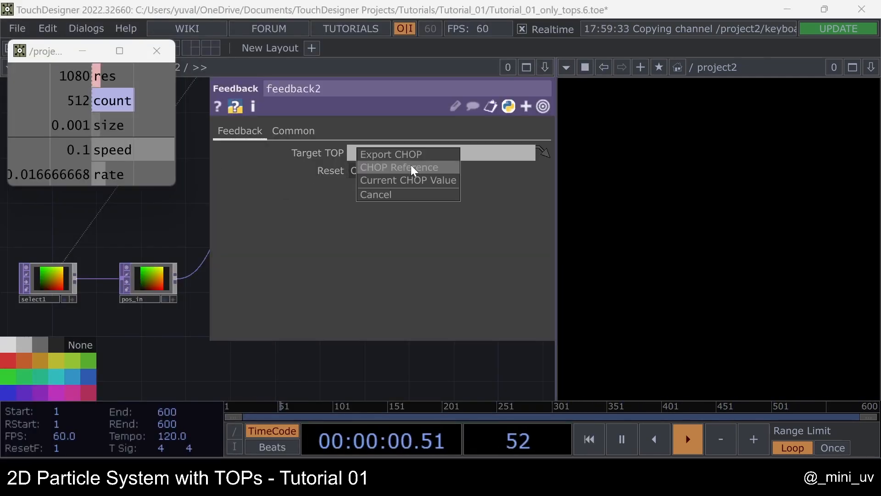
pyautogui.click(412, 165)
pyautogui.moveTo(142, 230); pyautogui.dragTo(35, 282)
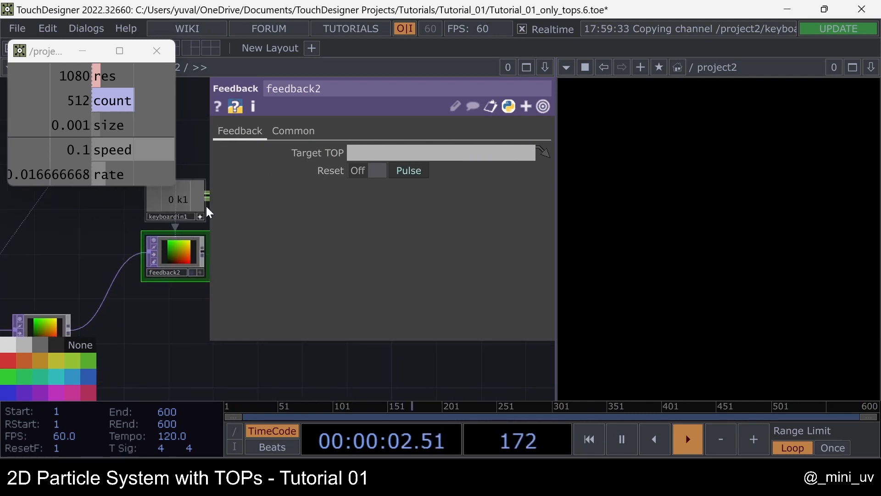
pyautogui.moveTo(373, 175); pyautogui.dragTo(373, 174)
pyautogui.click(384, 166)
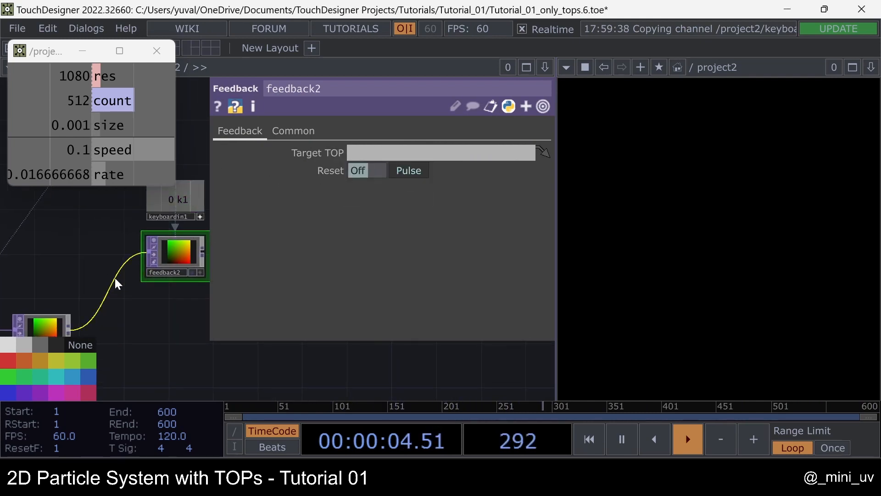
pyautogui.press('p')
# Add an Add TOP fed by the output of feedback2 and place it beyond that node.
pyautogui.scroll(3, 187, 216)
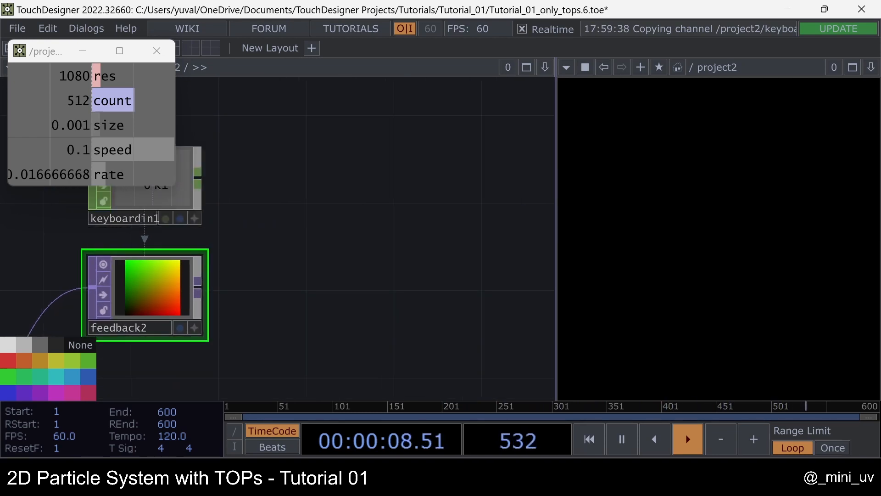
pyautogui.rightClick(202, 288)
pyautogui.write('add')
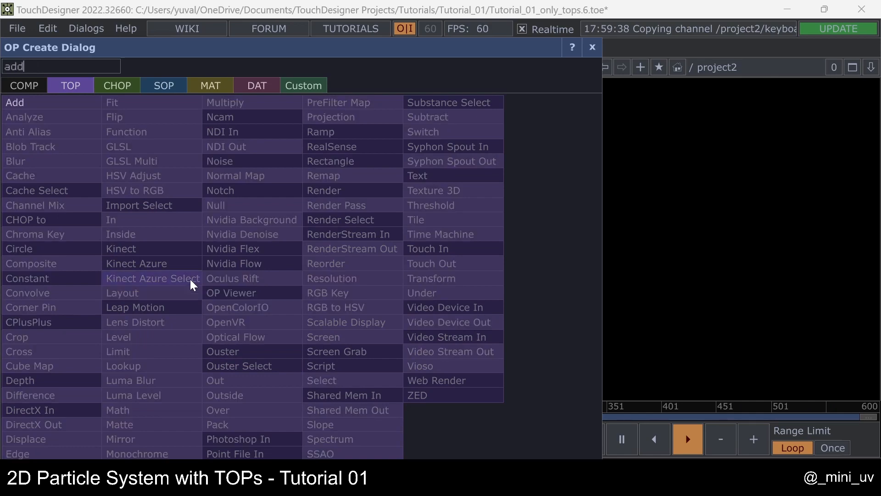
pyautogui.click(34, 100)
pyautogui.click(458, 323)
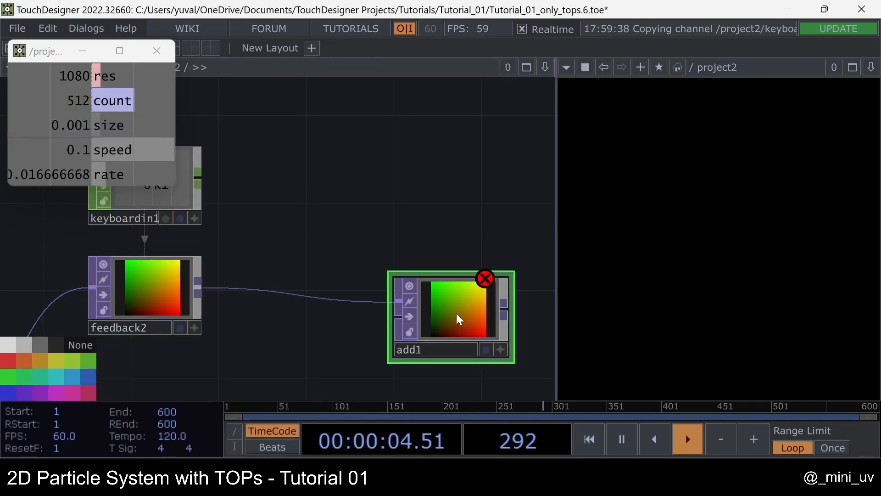
# Add a Select TOP in the empty area beneath the feedback row.
pyautogui.scroll(-5, 380, 171)
pyautogui.moveTo(404, 213); pyautogui.dragTo(431, 252)
pyautogui.scroll(-4, 365, 287)
pyautogui.scroll(5, 441, 144)
pyautogui.scroll(-6, 473, 142)
pyautogui.scroll(2, 326, 327)
pyautogui.press('Tab')
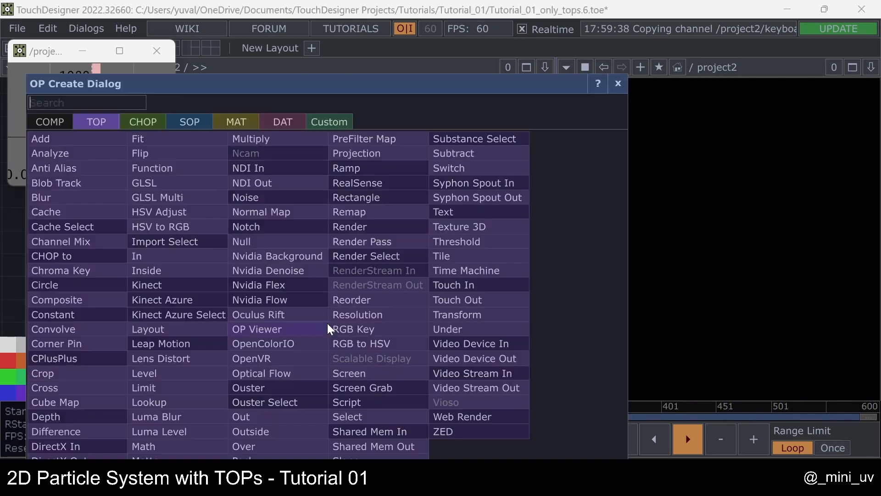
pyautogui.write('se')
pyautogui.click(359, 415)
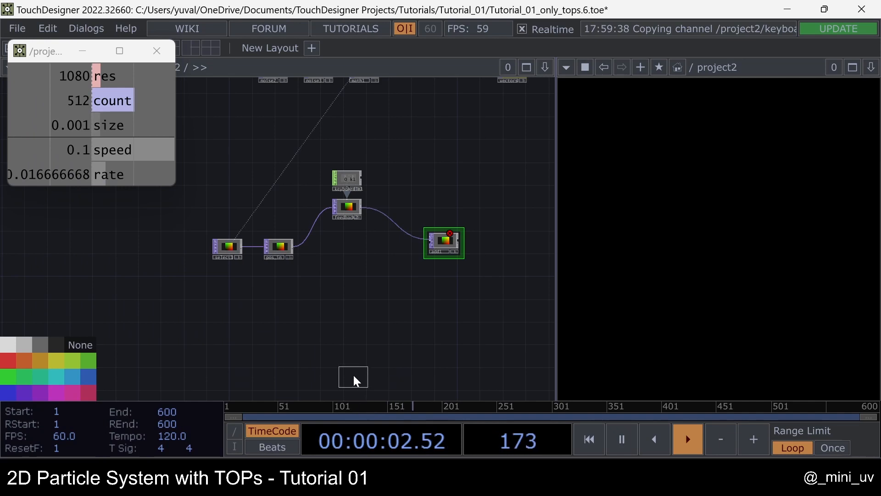
pyautogui.click(326, 352)
# Set the vectors null as the source TOP of select2.
pyautogui.press('p')
pyautogui.scroll(-5, 82, 284)
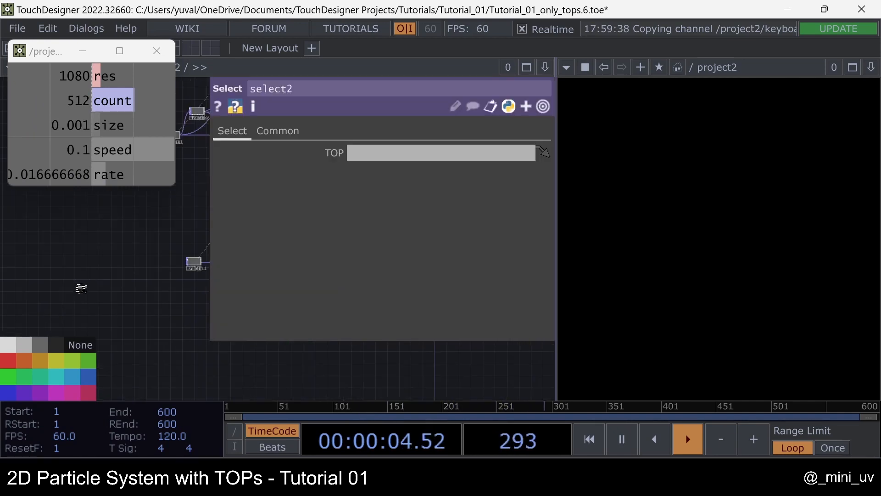
pyautogui.scroll(6, 190, 211)
pyautogui.moveTo(162, 238); pyautogui.dragTo(413, 153)
pyautogui.press('p')
pyautogui.moveTo(218, 308); pyautogui.dragTo(378, 188)
pyautogui.scroll(-5, 316, 274)
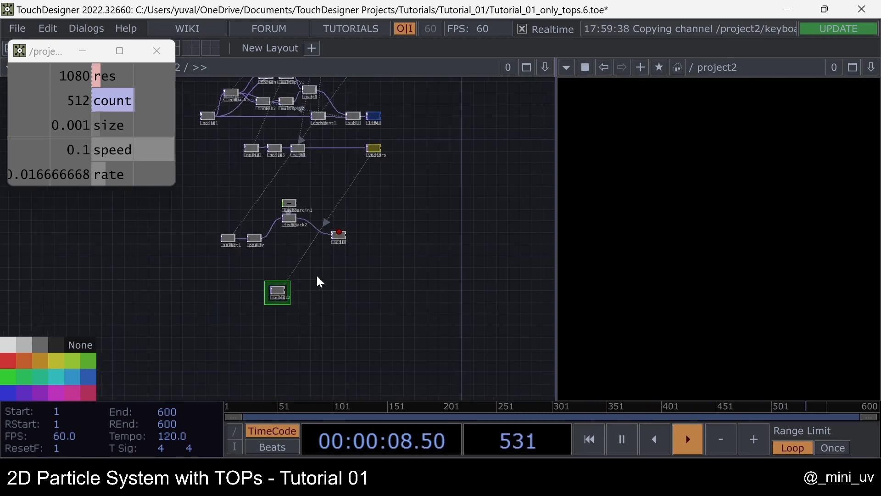
# Add a Null TOP fed by select2 and name it vectors_in.
pyautogui.scroll(5, 314, 276)
pyautogui.scroll(3, 217, 320)
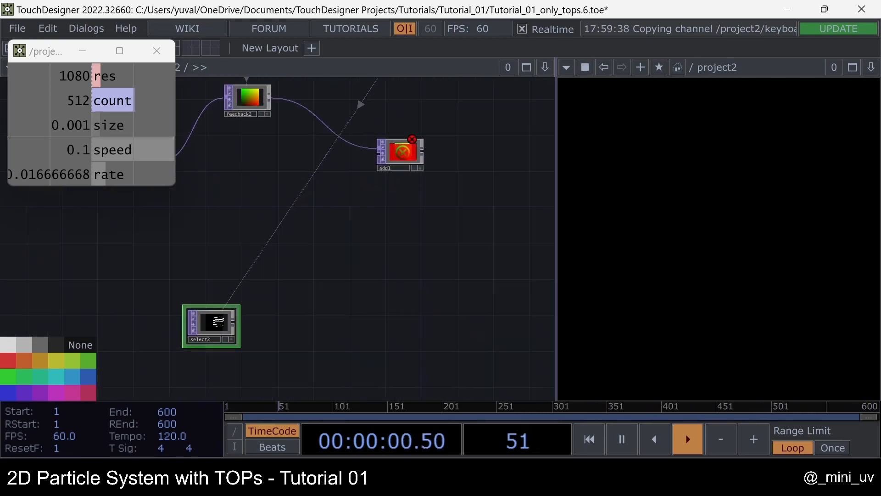
pyautogui.hotkey('alt', 'n')
pyautogui.click(361, 190)
pyautogui.scroll(2, 361, 196)
pyautogui.click(356, 224)
pyautogui.write('vectors_in')
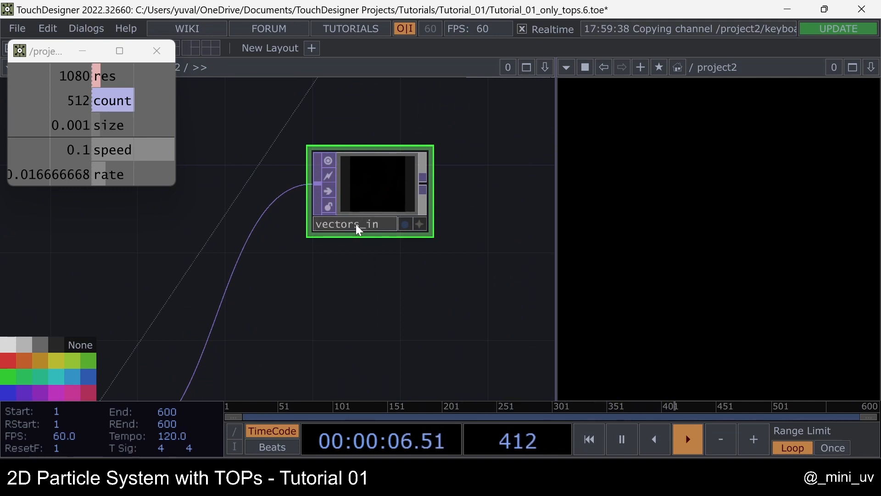
pyautogui.press('Return')
# Connect the output of vectors_in to the second input of add1.
pyautogui.scroll(-3, 369, 206)
pyautogui.moveTo(460, 198); pyautogui.dragTo(401, 278)
pyautogui.click(353, 220)
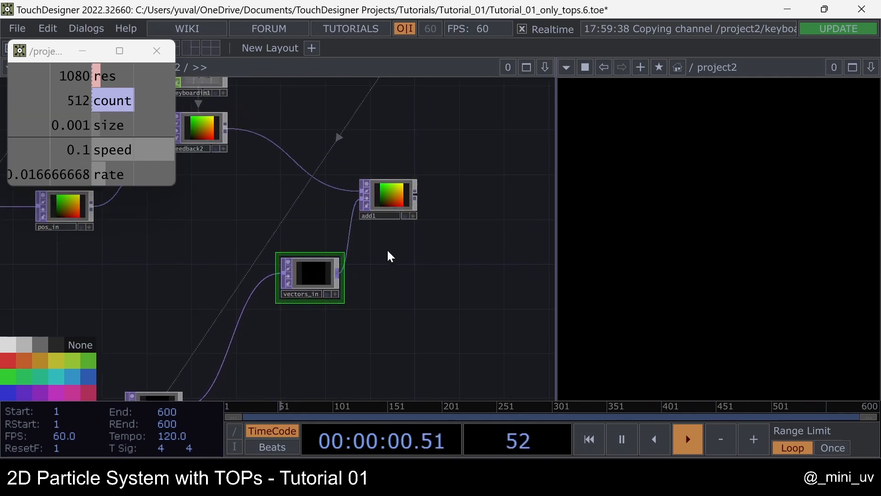
# Add a Null TOP fed by add1 well beyond that node and name it pos_out.
pyautogui.scroll(-2, 430, 257)
pyautogui.moveTo(430, 257); pyautogui.dragTo(271, 326)
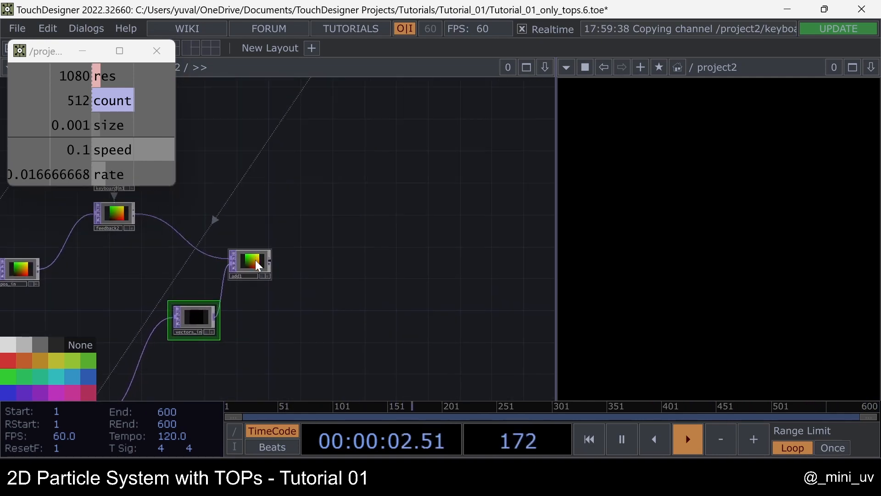
pyautogui.click(255, 259)
pyautogui.click(270, 260)
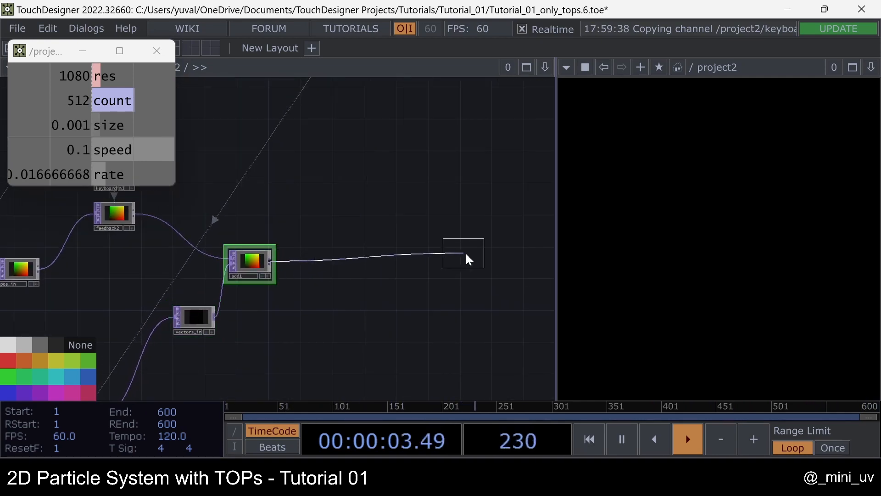
pyautogui.click(491, 263)
pyautogui.scroll(5, 488, 263)
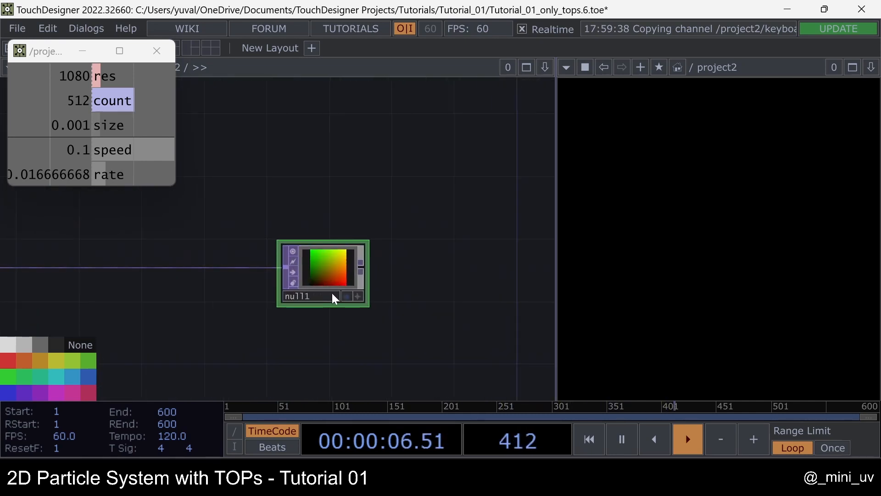
pyautogui.click(332, 294)
pyautogui.write('pos')
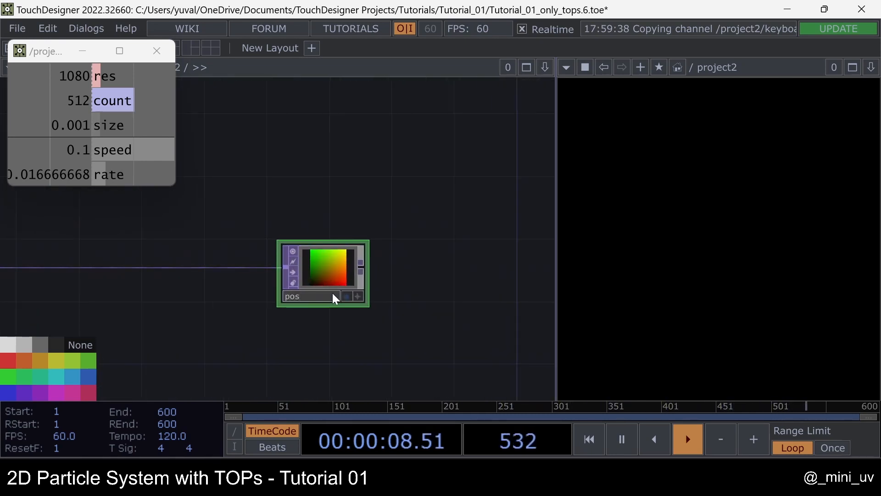
pyautogui.write('_out')
pyautogui.press('Return')
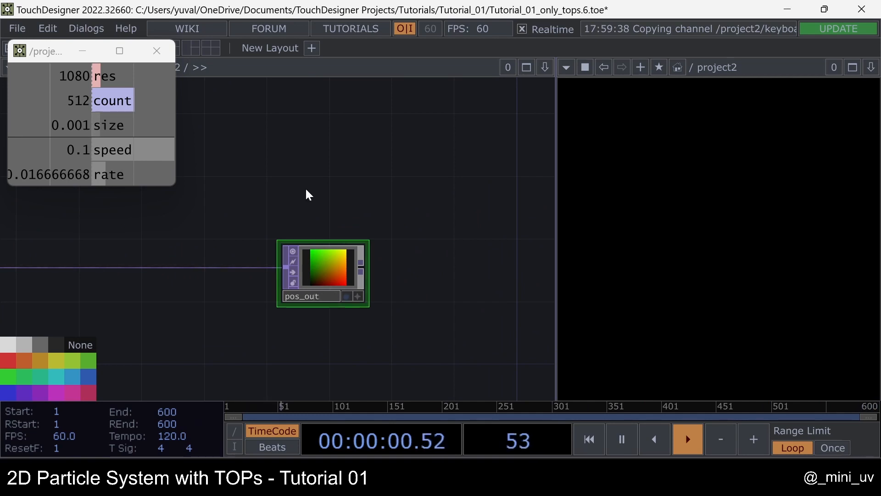
# Set pos_out as the Target TOP of feedback2.
pyautogui.scroll(-3, 377, 198)
pyautogui.moveTo(278, 191); pyautogui.dragTo(367, 192)
pyautogui.scroll(-3, 380, 198)
pyautogui.scroll(-3, 381, 198)
pyautogui.moveTo(178, 189); pyautogui.dragTo(209, 190)
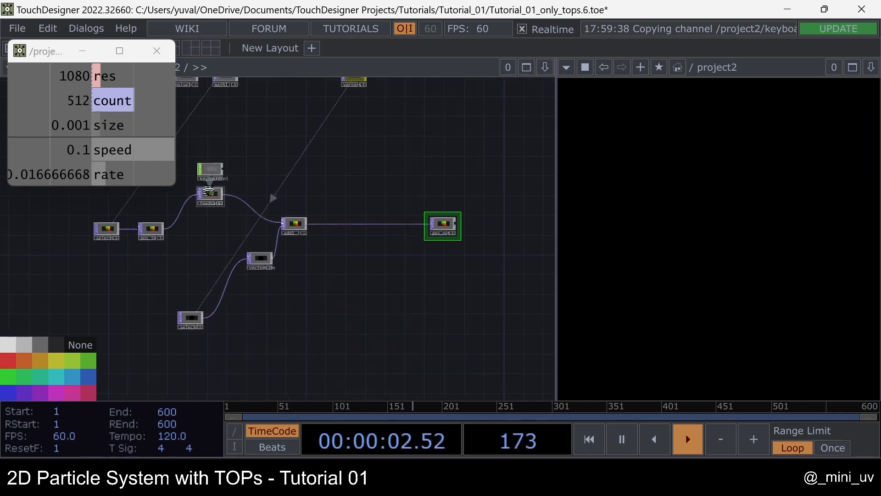
pyautogui.scroll(2, 212, 195)
pyautogui.press('p')
pyautogui.scroll(-5, 87, 205)
pyautogui.moveTo(172, 250); pyautogui.dragTo(368, 154)
pyautogui.scroll(6, 163, 225)
pyautogui.press('p')
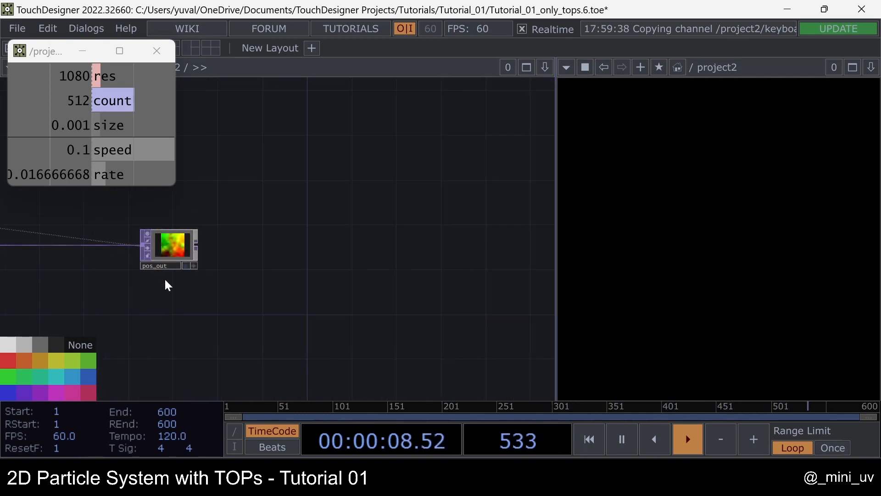
# Reset the feedback loop with the keyboard trigger and examine how the positions evolve in pos_out.
pyautogui.scroll(-5, 321, 268)
pyautogui.scroll(8, 256, 301)
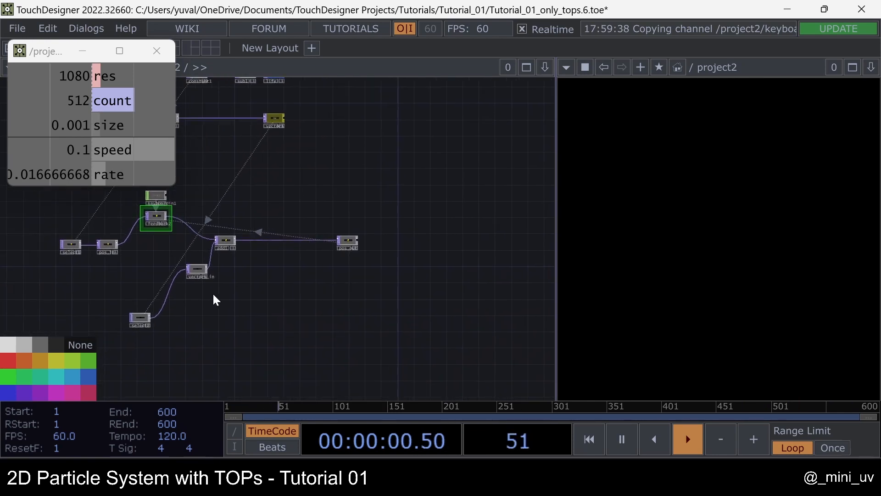
pyautogui.moveTo(211, 270); pyautogui.dragTo(128, 292)
pyautogui.press('1')
pyautogui.moveTo(409, 285); pyautogui.dragTo(124, 323)
pyautogui.scroll(5, 416, 235)
pyautogui.moveTo(442, 233)
pyautogui.mouseDown()
pyautogui.moveTo(450, 232)
pyautogui.moveTo(435, 228)
pyautogui.mouseUp()
pyautogui.scroll(5, 431, 227)
pyautogui.scroll(5, 346, 207)
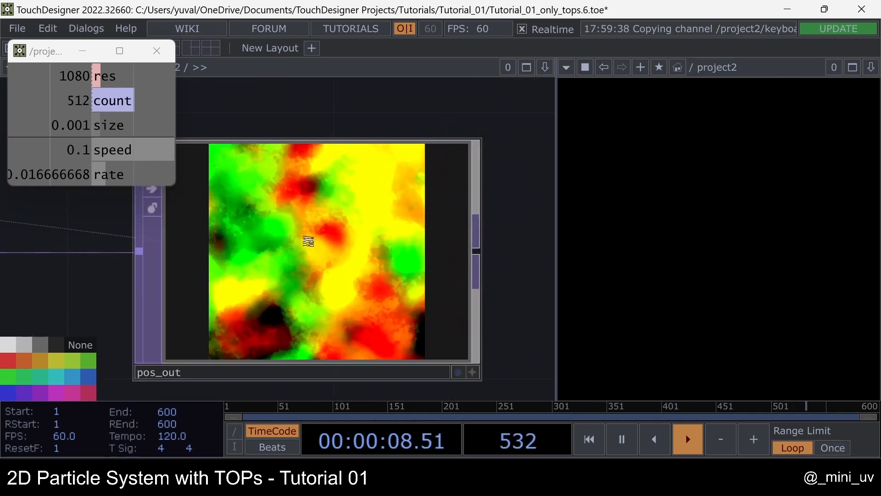
pyautogui.scroll(-2, 264, 181)
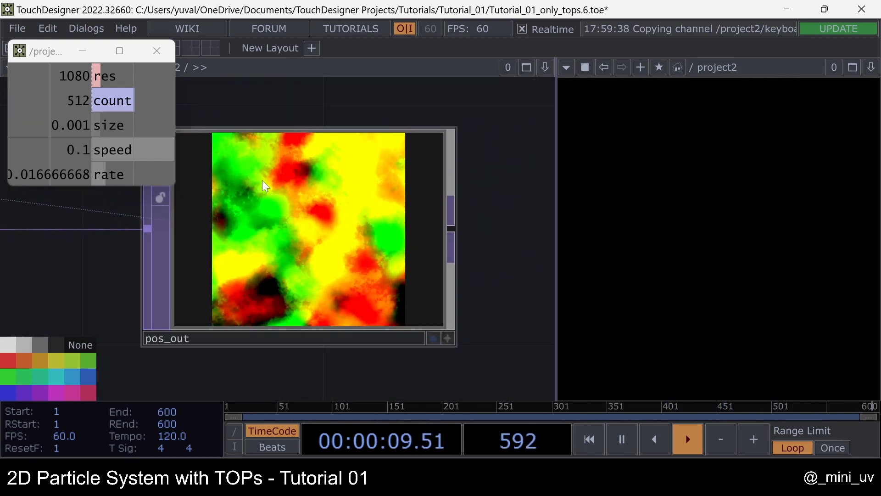
# Activate pos_out's viewer, inspect its pixels as a point cloud while resetting the loop, and return to the normal image view.
pyautogui.click(449, 340)
pyautogui.press('p')
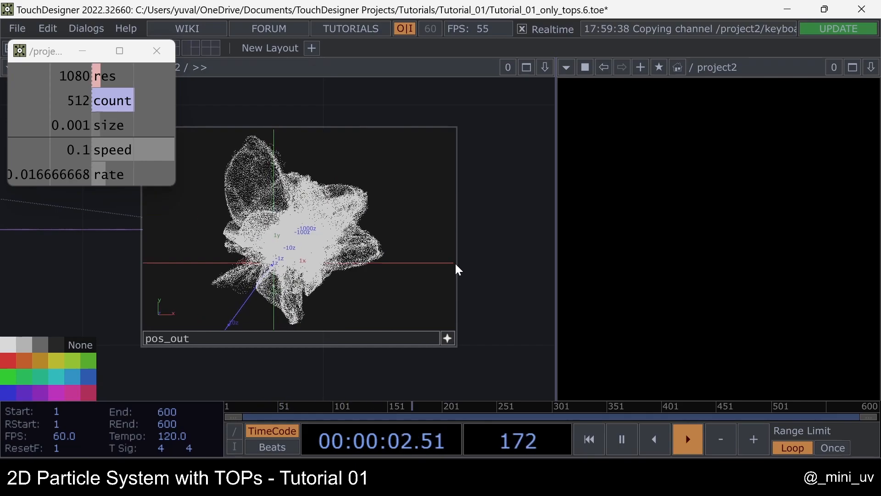
pyautogui.press('1')
pyautogui.scroll(-3, 317, 248)
pyautogui.moveTo(276, 253); pyautogui.dragTo(321, 254)
pyautogui.scroll(-3, 290, 251)
pyautogui.press('p')
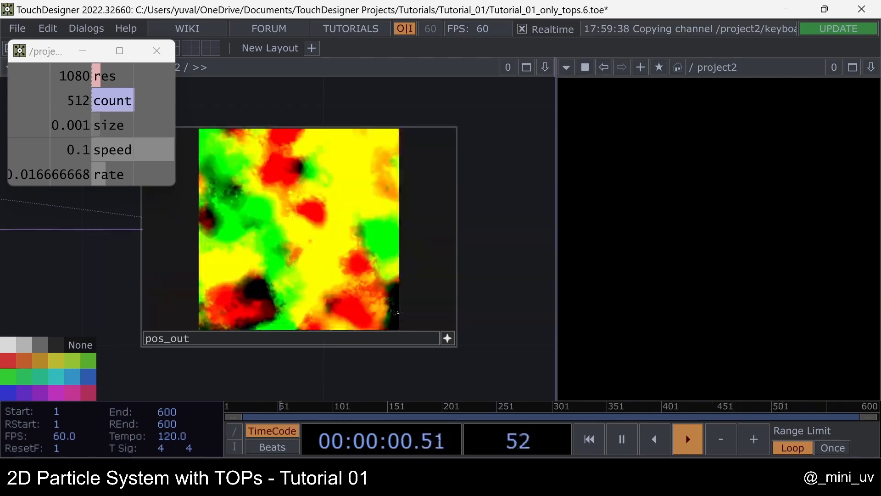
pyautogui.click(451, 337)
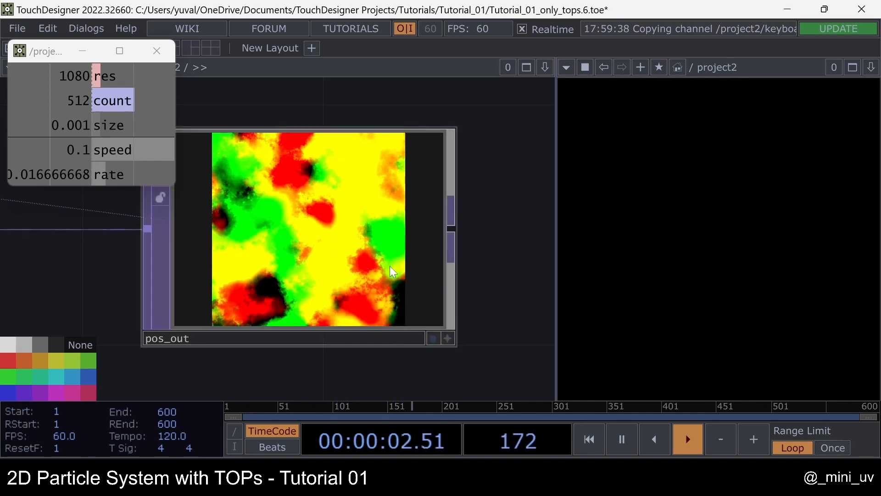
# Examine the add1, vectors_in and feedback2 nodes to follow how vectors are added to the looping positions.
pyautogui.scroll(-8, 438, 263)
pyautogui.moveTo(190, 329); pyautogui.dragTo(362, 289)
pyautogui.scroll(3, 315, 270)
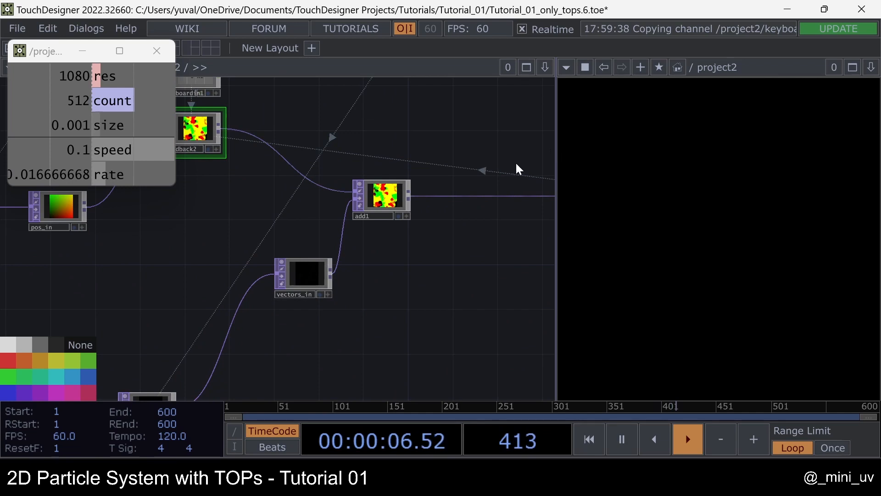
pyautogui.scroll(3, 334, 211)
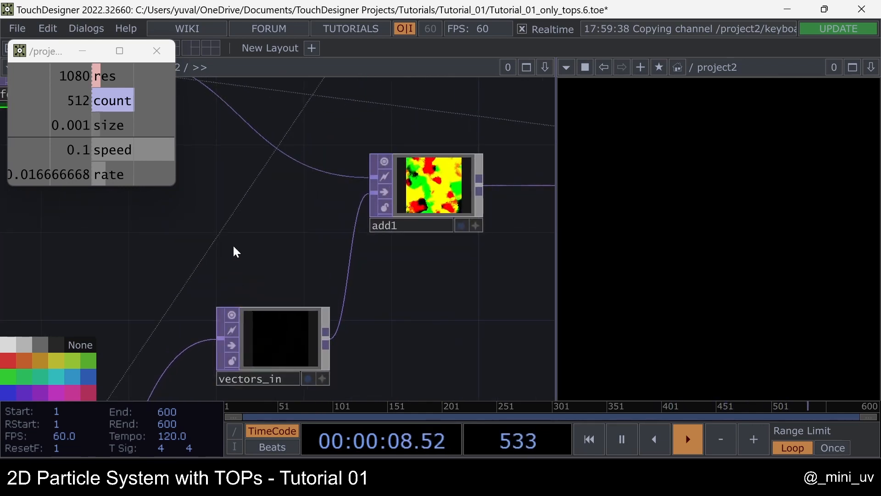
pyautogui.moveTo(229, 252); pyautogui.dragTo(380, 114)
pyautogui.scroll(-4, 380, 115)
pyautogui.scroll(2, 243, 301)
pyautogui.scroll(-3, 243, 300)
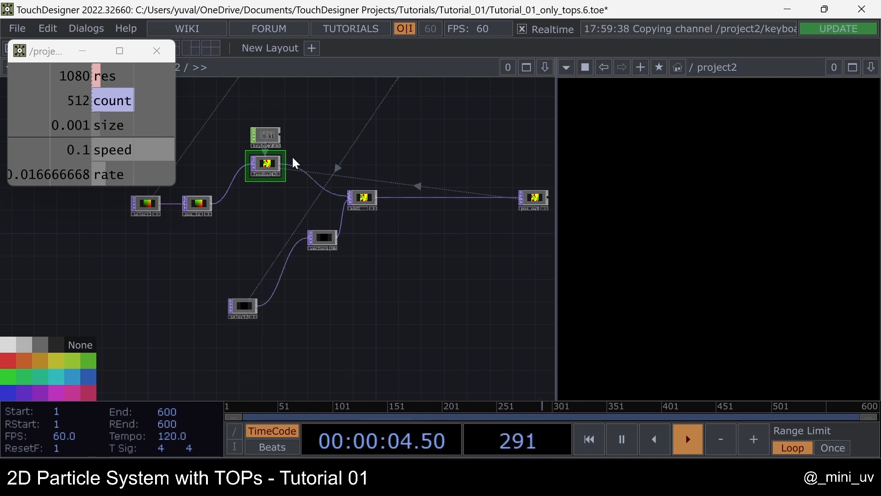
pyautogui.scroll(3, 293, 159)
pyautogui.scroll(5, 263, 172)
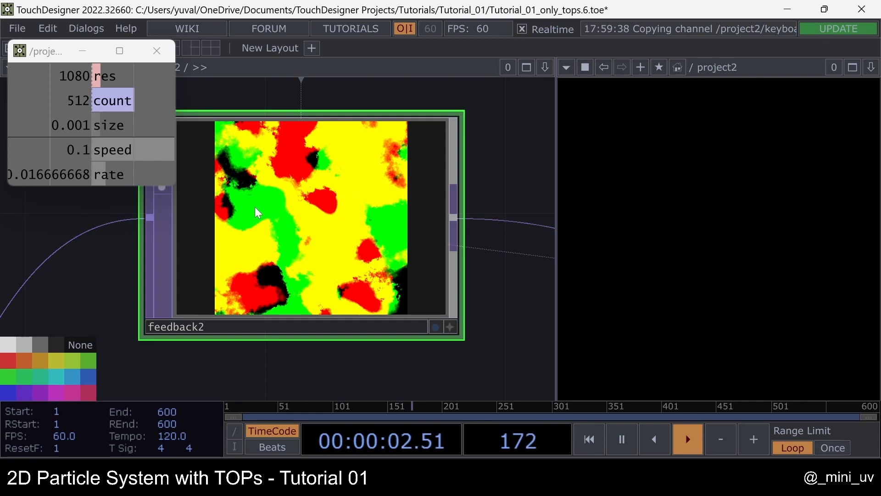
pyautogui.scroll(-5, 255, 207)
pyautogui.moveTo(428, 180); pyautogui.dragTo(359, 165)
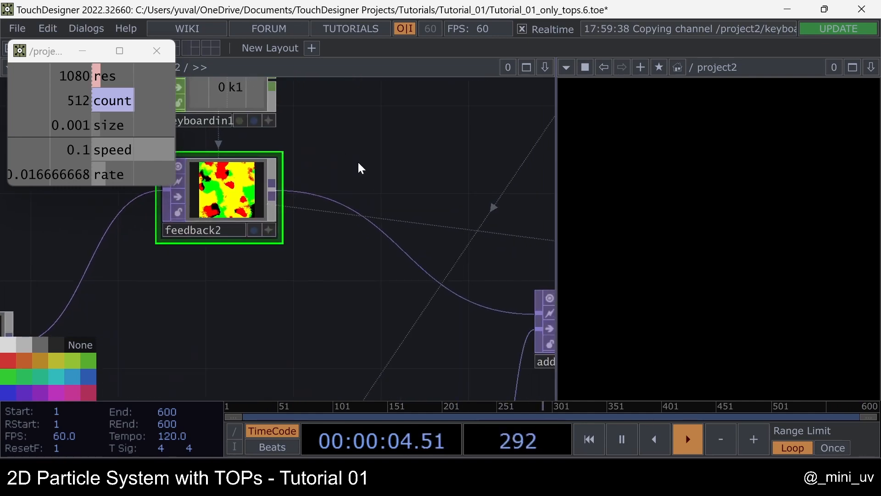
pyautogui.scroll(-5, 325, 173)
# Move vectors_in closer to add1 and add a Remap TOP fed by feedback2 in the space between feedback2 and vectors_in.
pyautogui.moveTo(305, 235); pyautogui.dragTo(281, 186)
pyautogui.moveTo(360, 271); pyautogui.dragTo(382, 271)
pyautogui.moveTo(348, 300); pyautogui.dragTo(349, 299)
pyautogui.rightClick(272, 132)
pyautogui.write('re')
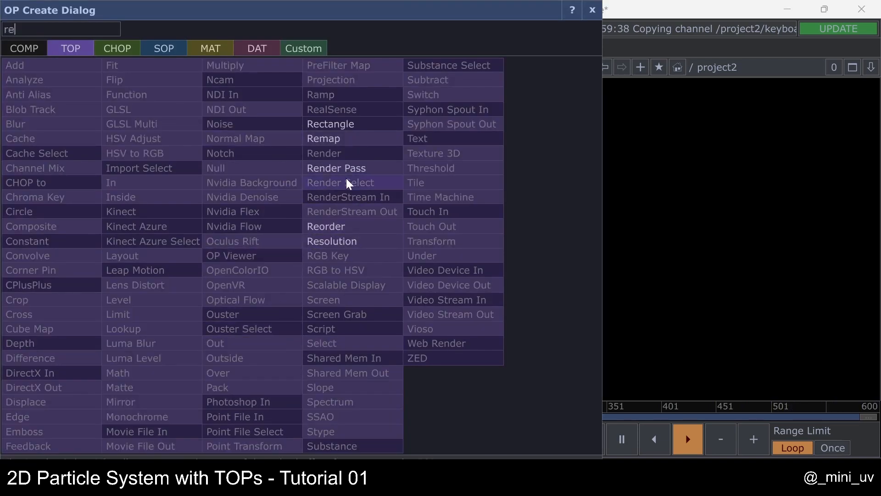
pyautogui.click(327, 138)
pyautogui.click(292, 257)
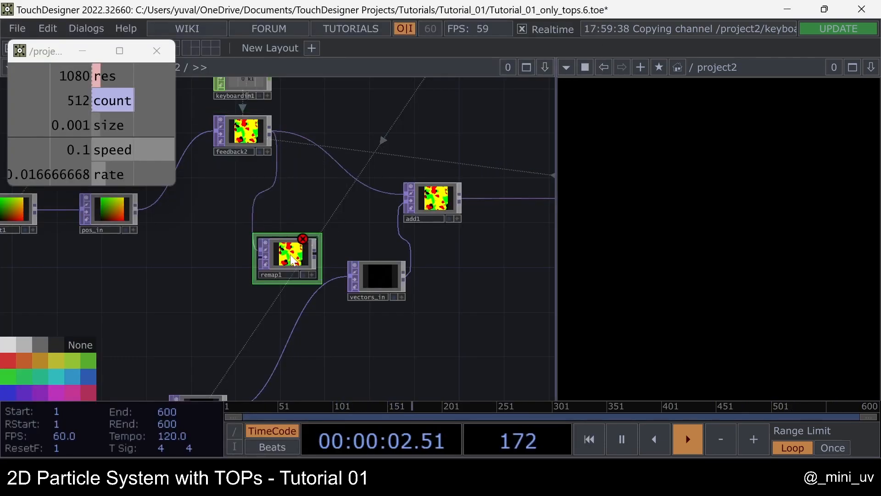
pyautogui.scroll(3, 258, 249)
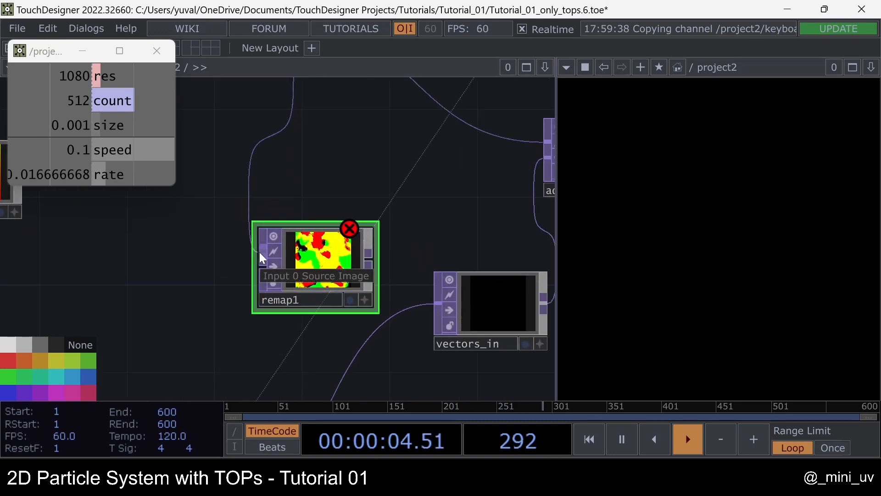
# Check the Remap TOP's source and UV inputs and disconnect feedback2 from its first input.
pyautogui.scroll(-3, 259, 251)
pyautogui.scroll(3, 264, 262)
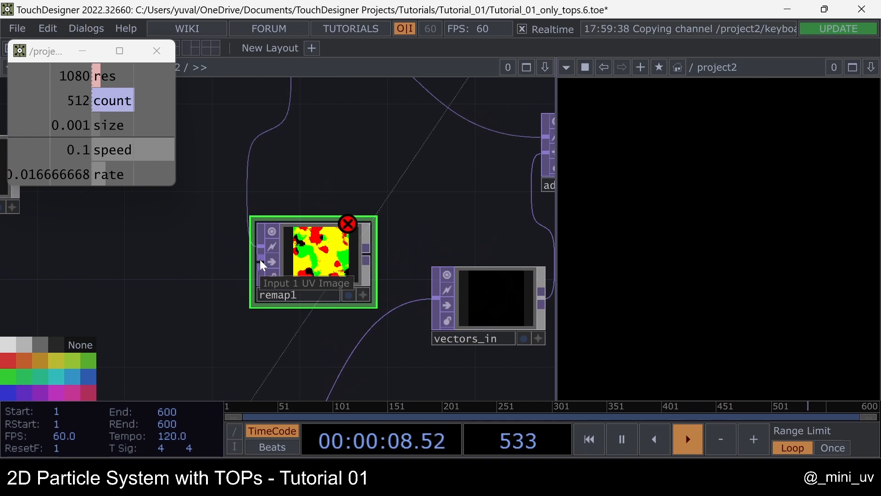
pyautogui.scroll(-3, 260, 260)
pyautogui.scroll(2, 220, 202)
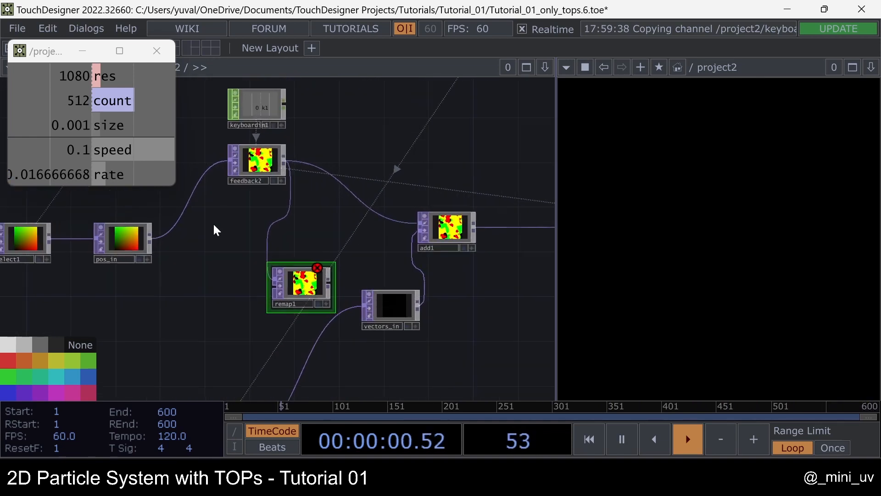
pyautogui.moveTo(284, 164); pyautogui.dragTo(277, 305)
pyautogui.scroll(2, 270, 289)
pyautogui.rightClick(280, 173)
pyautogui.click(316, 217)
pyautogui.moveTo(320, 219); pyautogui.dragTo(364, 187)
pyautogui.rightClick(343, 164)
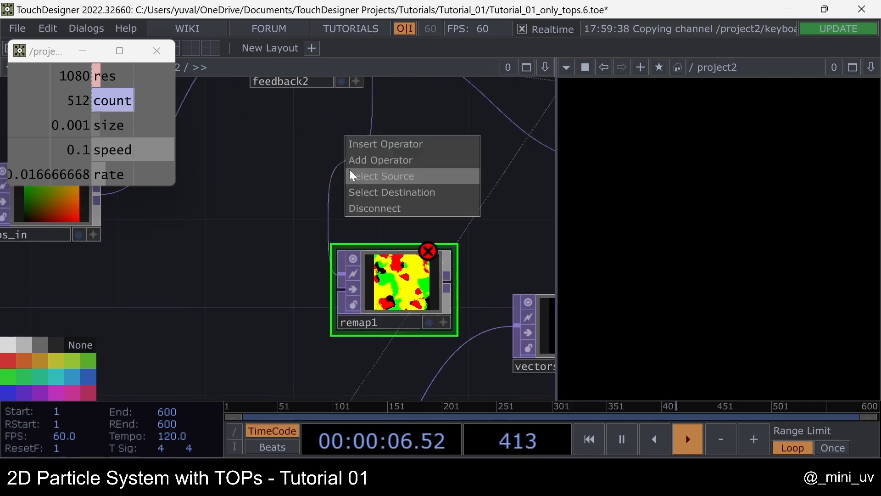
pyautogui.click(373, 207)
pyautogui.scroll(-4, 370, 188)
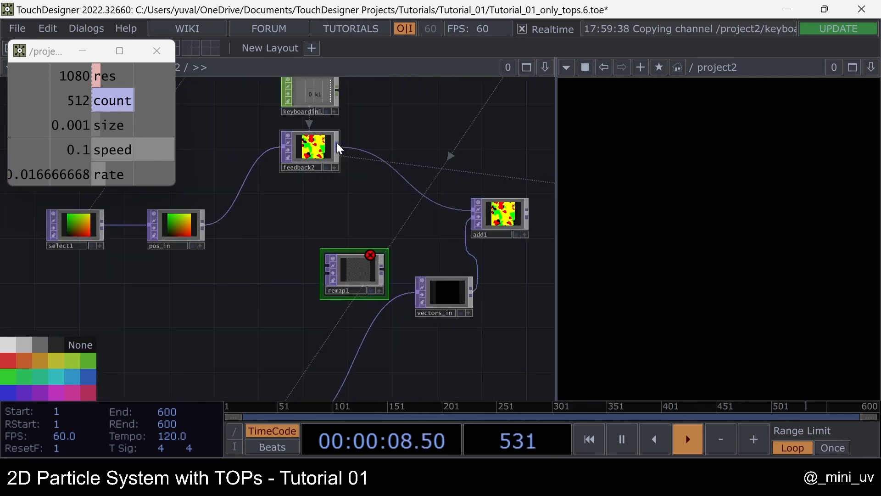
# Connect feedback2's output to the UV image input of remap1.
pyautogui.moveTo(339, 145); pyautogui.dragTo(318, 268)
pyautogui.scroll(3, 318, 268)
pyautogui.click(316, 284)
pyautogui.moveTo(225, 286); pyautogui.dragTo(241, 195)
# Connect select2's output to the source image input of remap1.
pyautogui.scroll(-3, 242, 197)
pyautogui.moveTo(272, 342); pyautogui.dragTo(282, 183)
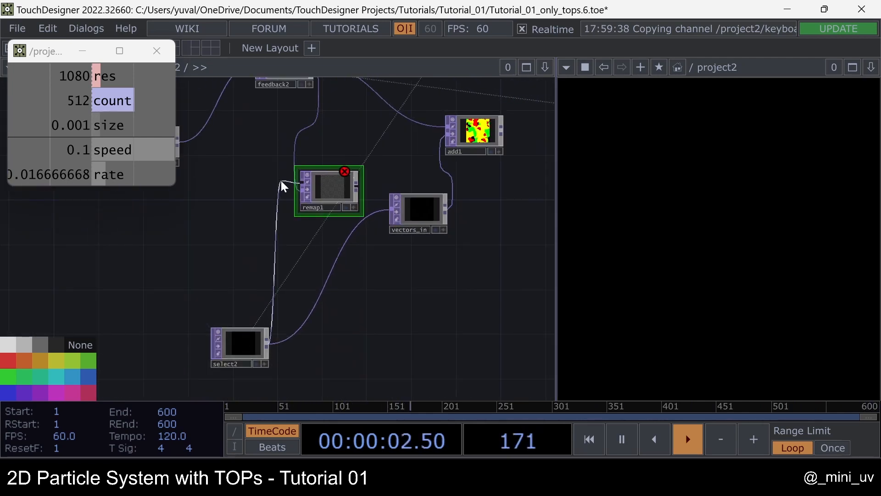
pyautogui.scroll(3, 282, 183)
pyautogui.click(299, 184)
pyautogui.scroll(-4, 219, 258)
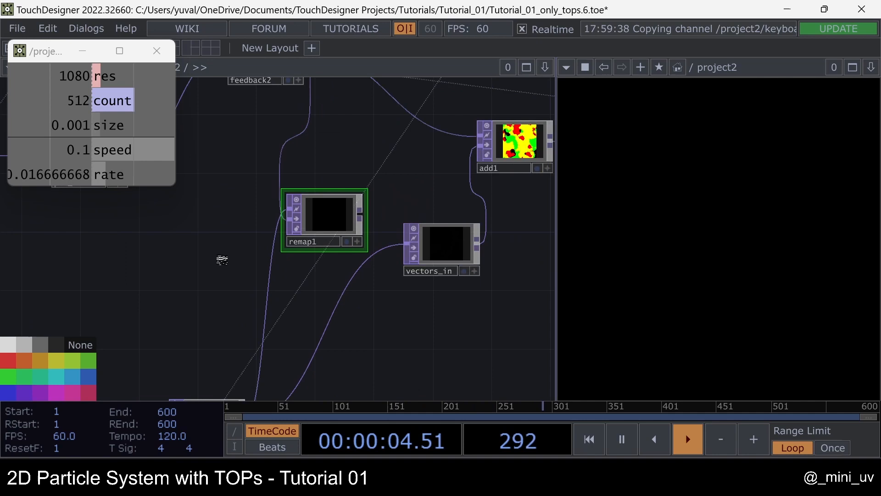
# Feed vectors_in from remap1 instead of select2 and line the two nodes up side by side.
pyautogui.moveTo(204, 369); pyautogui.dragTo(203, 337)
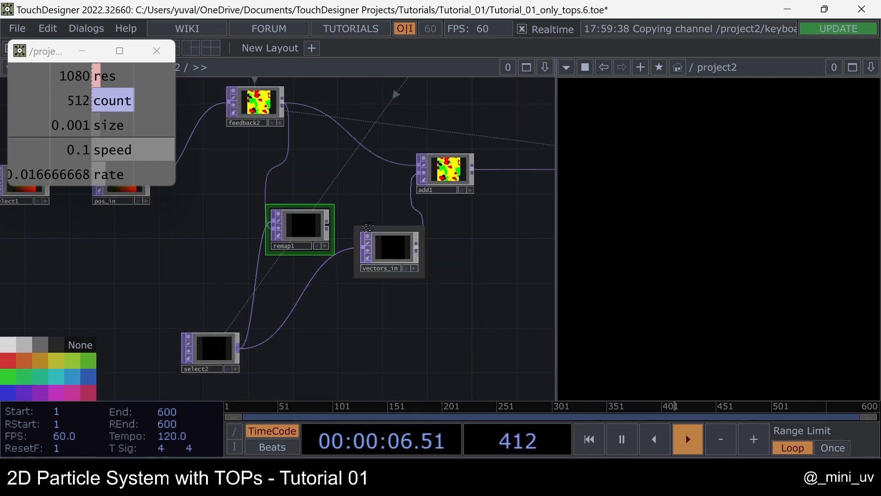
pyautogui.scroll(4, 400, 208)
pyautogui.moveTo(259, 243); pyautogui.dragTo(327, 285)
pyautogui.moveTo(345, 195); pyautogui.dragTo(299, 208)
pyautogui.moveTo(310, 303); pyautogui.dragTo(285, 260)
pyautogui.moveTo(395, 255); pyautogui.dragTo(228, 261)
# Activate pos_out's viewer and examine the positions as a point cloud to see how the remapped vectors move them.
pyautogui.scroll(-5, 225, 261)
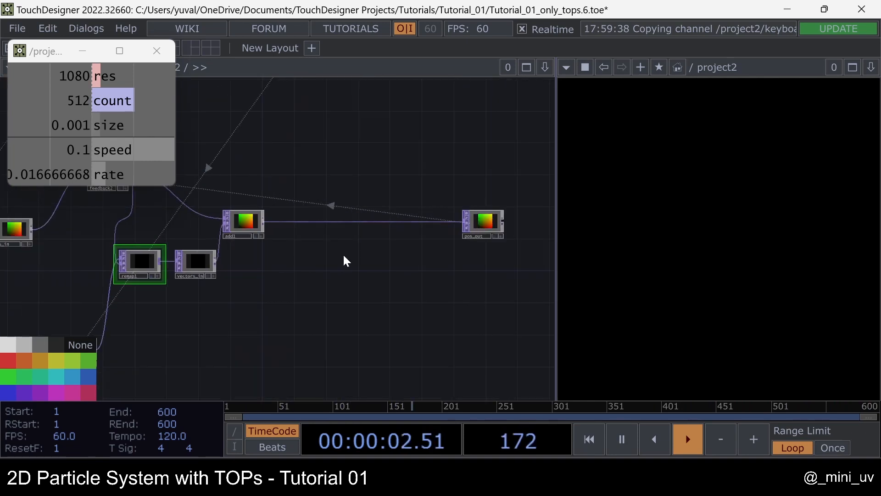
pyautogui.moveTo(325, 261); pyautogui.dragTo(266, 269)
pyautogui.scroll(3, 452, 231)
pyautogui.scroll(4, 444, 230)
pyautogui.scroll(2, 198, 267)
pyautogui.scroll(-3, 480, 331)
pyautogui.scroll(3, 479, 342)
pyautogui.click(479, 342)
pyautogui.press('x')
pyautogui.scroll(6, 291, 269)
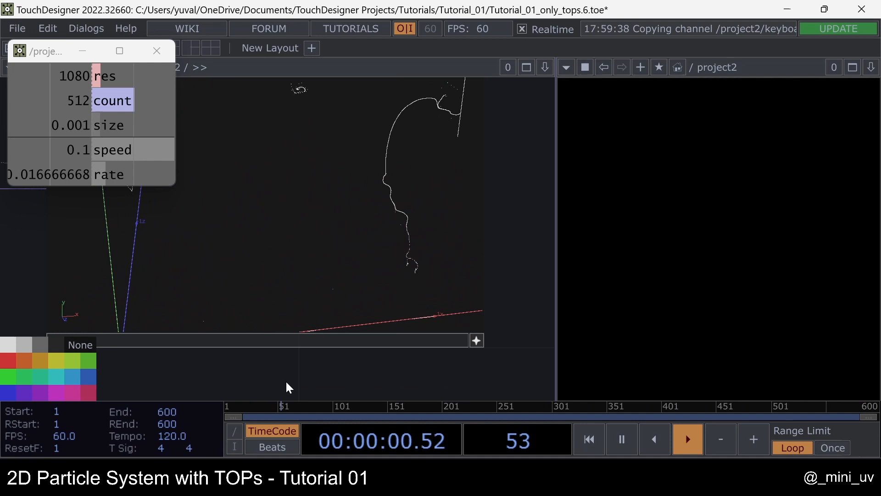
pyautogui.scroll(-4, 300, 399)
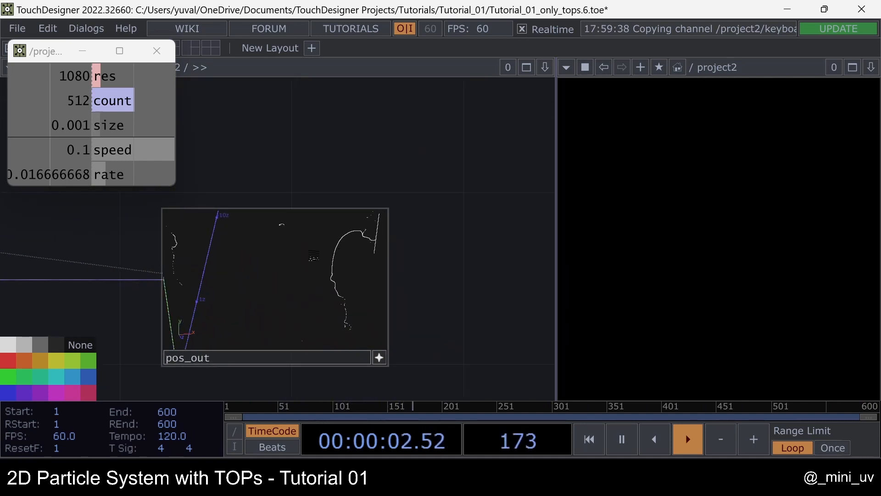
pyautogui.scroll(5, 453, 265)
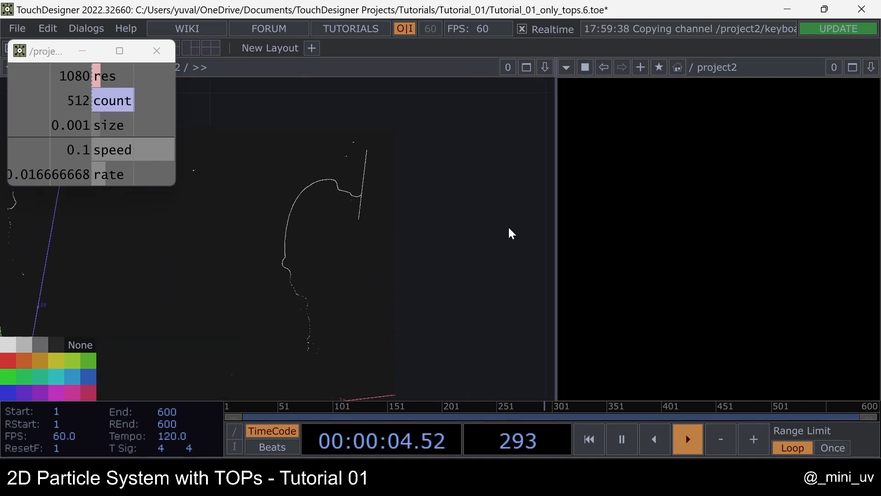
pyautogui.scroll(-3, 477, 189)
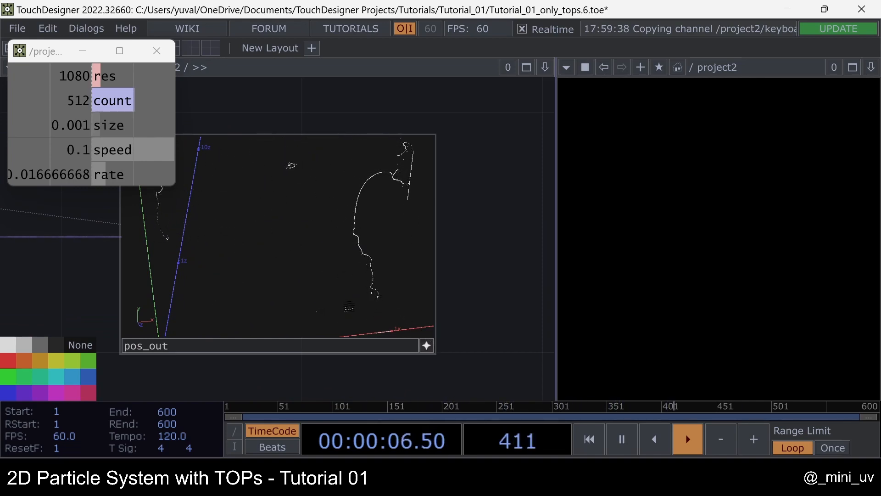
pyautogui.scroll(-3, 432, 349)
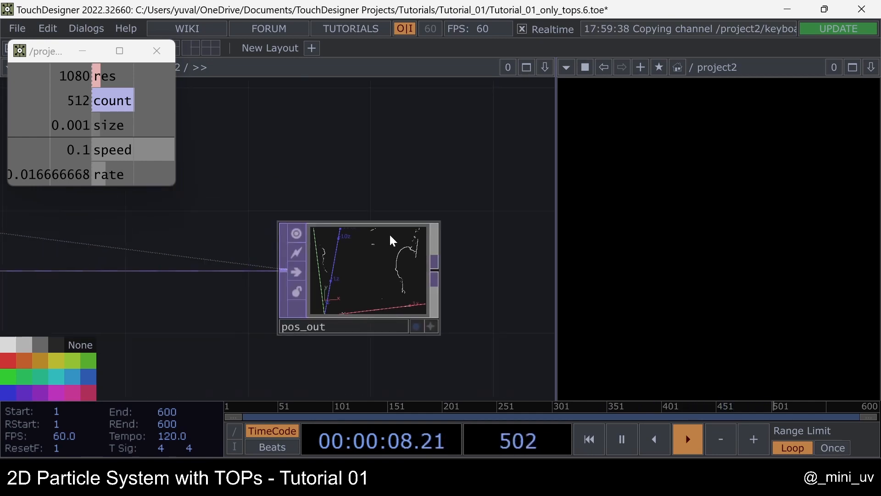
# Turn off pos_out's viewer and move select2 closer below remap1.
pyautogui.click(297, 235)
pyautogui.scroll(-7, 475, 253)
pyautogui.moveTo(413, 204); pyautogui.dragTo(446, 224)
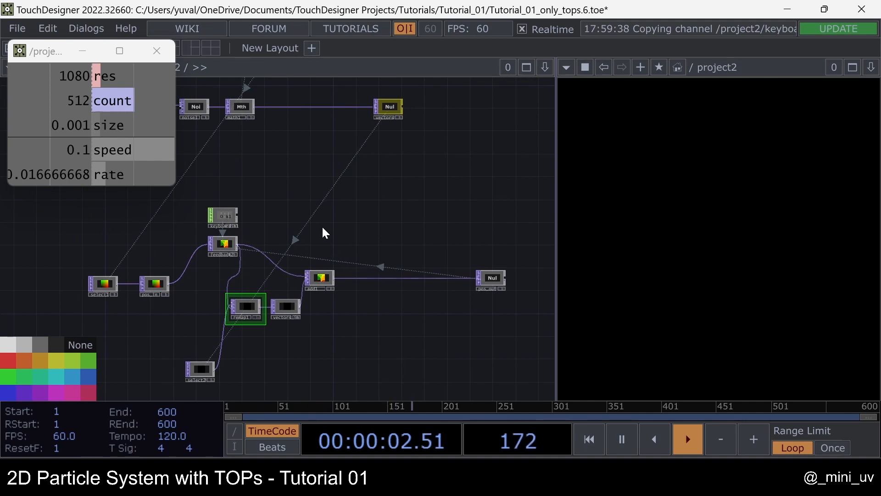
pyautogui.scroll(3, 257, 337)
pyautogui.moveTo(262, 346); pyautogui.dragTo(375, 318)
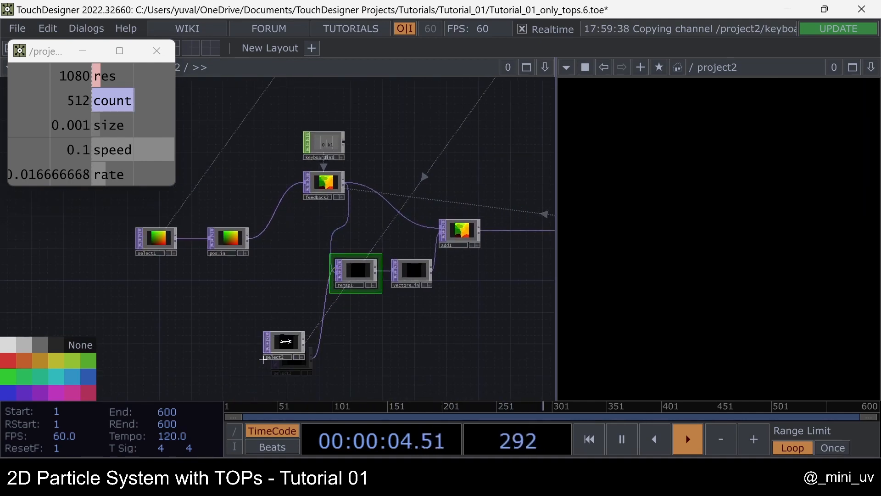
pyautogui.scroll(5, 350, 331)
pyautogui.moveTo(364, 275); pyautogui.dragTo(355, 277)
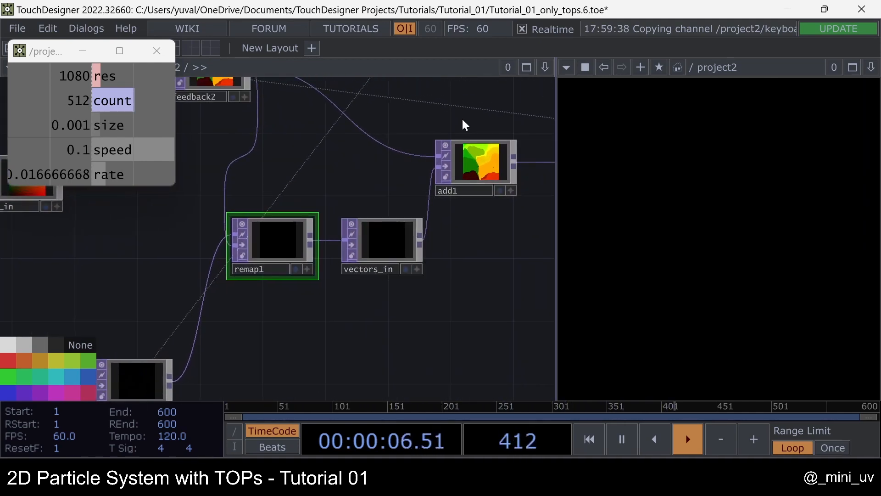
pyautogui.moveTo(462, 117); pyautogui.dragTo(434, 147)
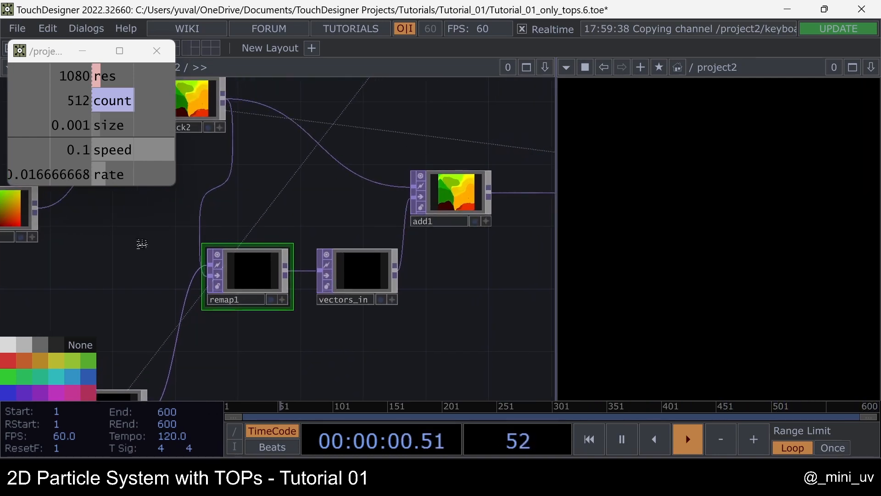
pyautogui.press('h')
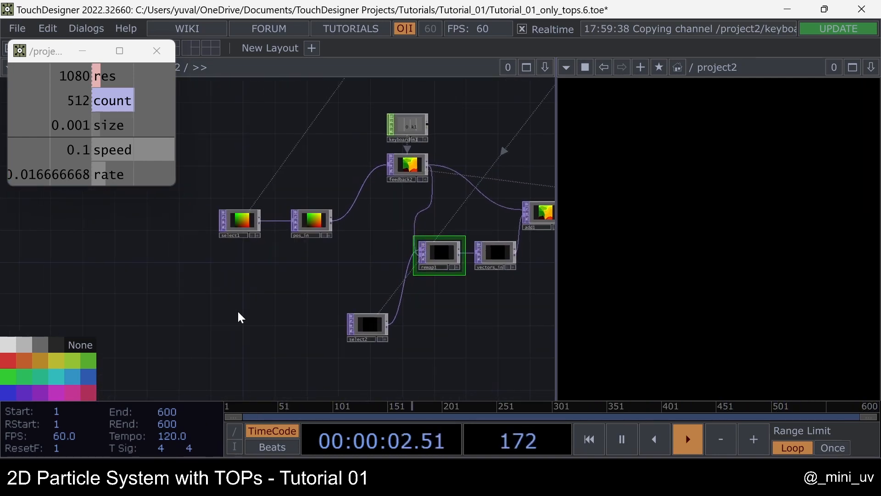
# Add a Select TOP in the empty space below pos_in.
pyautogui.press('Tab')
pyautogui.write('se')
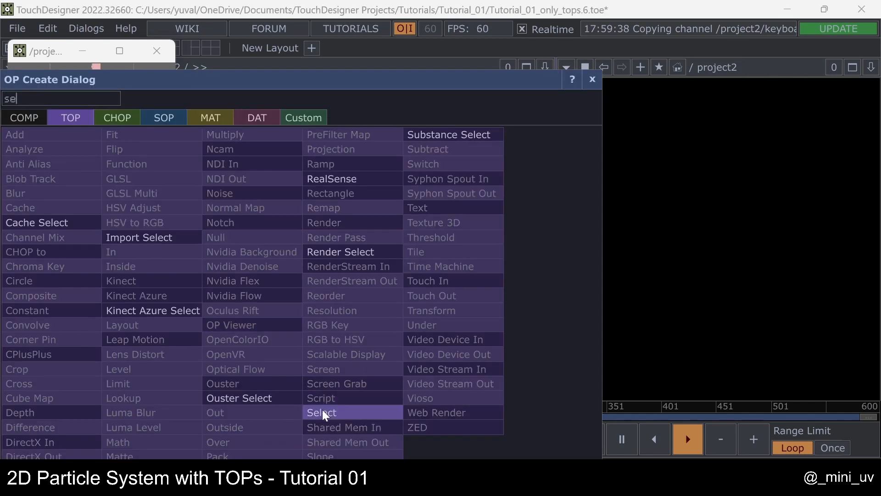
pyautogui.click(323, 412)
pyautogui.click(247, 321)
pyautogui.moveTo(210, 193); pyautogui.dragTo(233, 230)
# Set the new Select TOP's source to thresh1.
pyautogui.click(252, 313)
pyautogui.press('p')
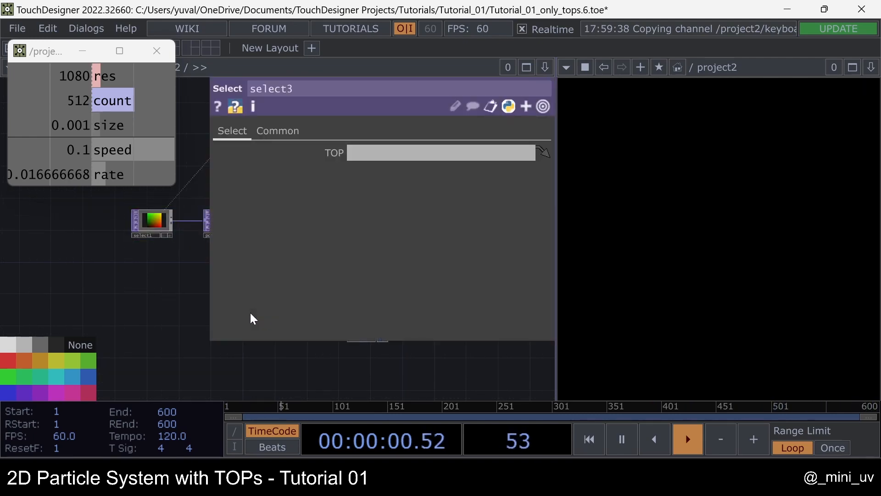
pyautogui.scroll(-8, 186, 307)
pyautogui.moveTo(114, 264); pyautogui.dragTo(47, 276)
pyautogui.scroll(10, 159, 201)
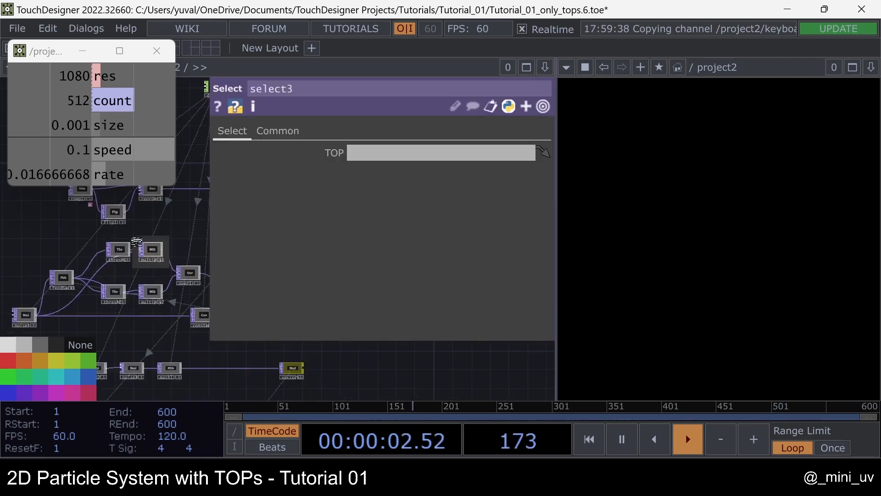
pyautogui.scroll(3, 78, 260)
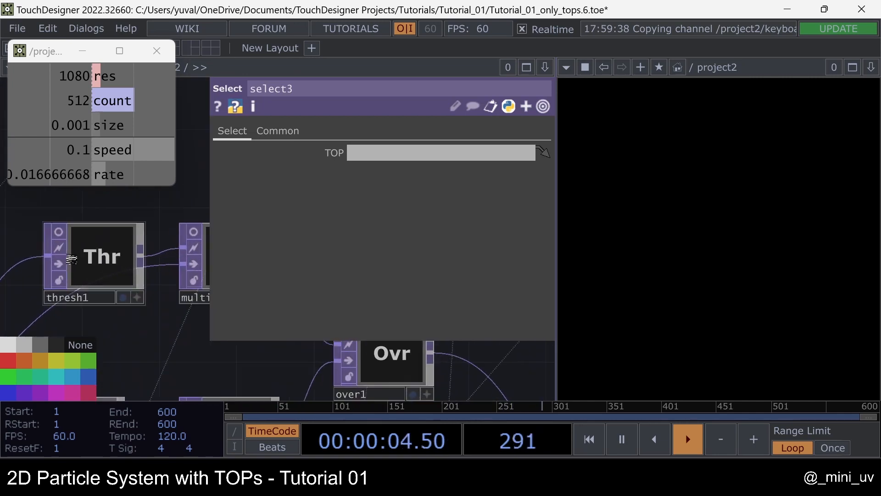
pyautogui.scroll(3, 91, 253)
pyautogui.moveTo(114, 232); pyautogui.dragTo(390, 154)
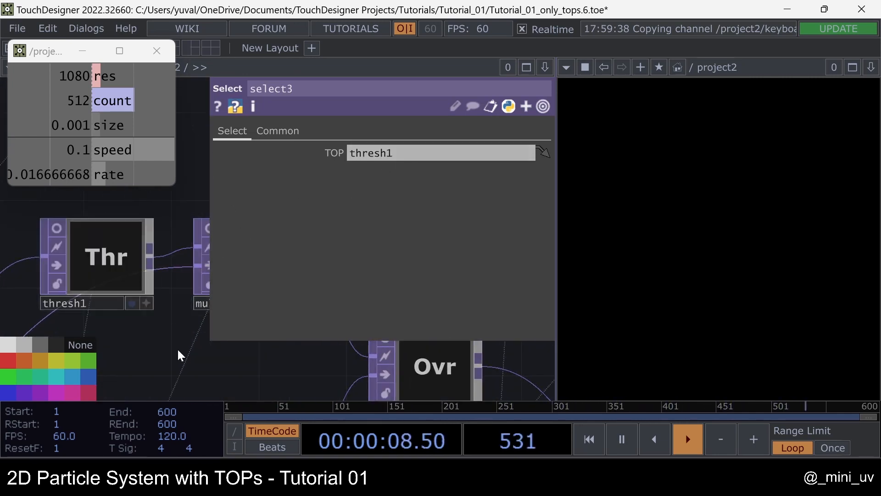
pyautogui.press('p')
# Examine select3's image up close and from afar to see which pixels thresh1 marks.
pyautogui.scroll(-10, 287, 213)
pyautogui.scroll(10, 254, 341)
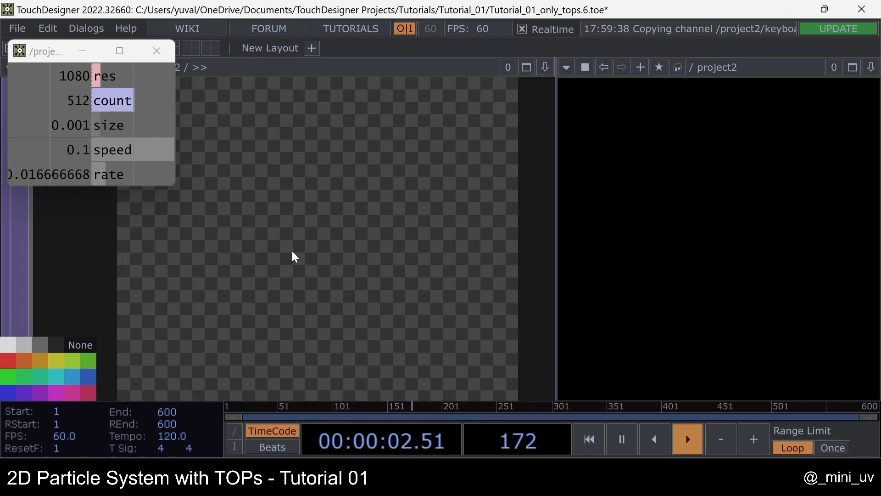
pyautogui.scroll(-5, 291, 250)
pyautogui.scroll(5, 344, 275)
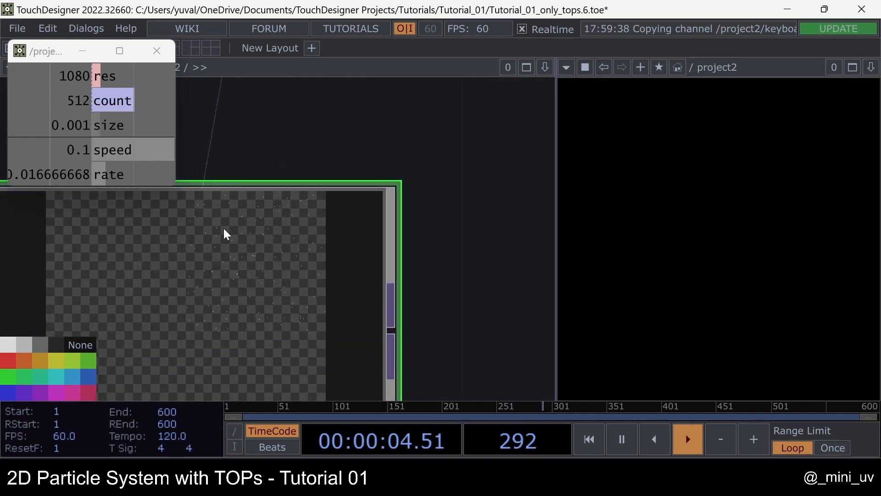
pyautogui.scroll(-5, 189, 280)
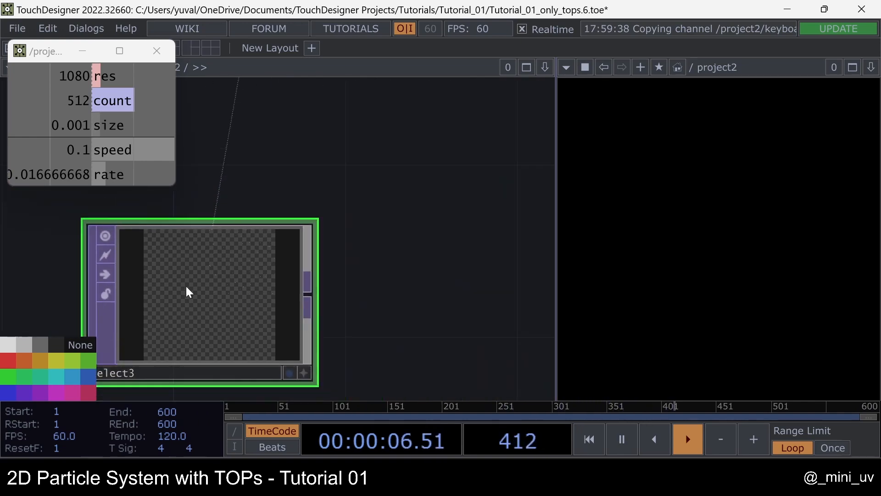
pyautogui.scroll(5, 206, 303)
pyautogui.scroll(-3, 281, 294)
pyautogui.scroll(-4, 281, 294)
pyautogui.scroll(8, 285, 294)
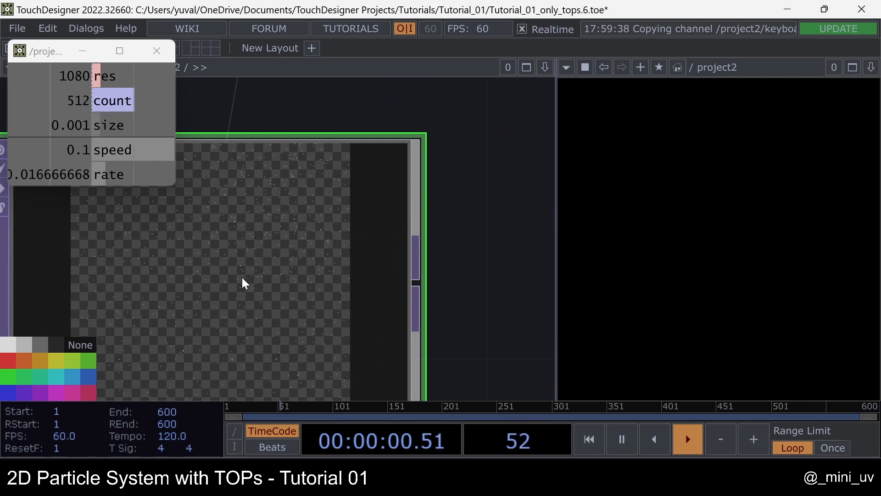
pyautogui.scroll(-8, 248, 241)
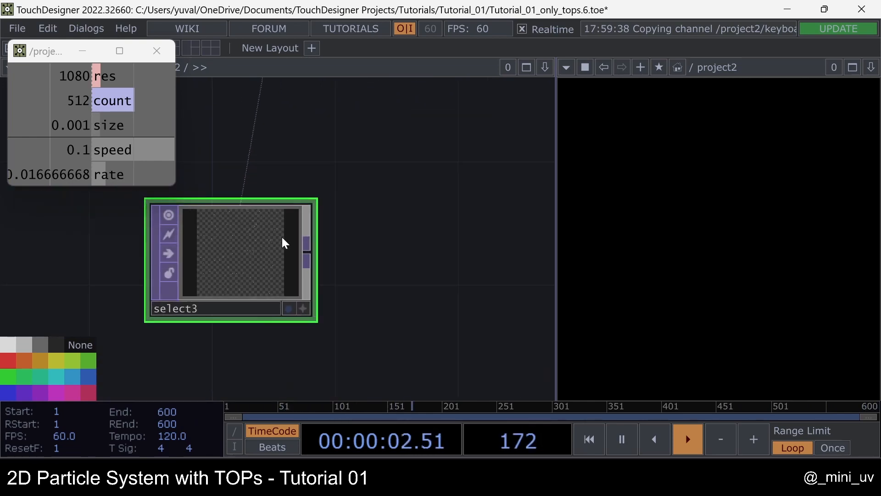
# Read the node information in the life branch, including the life Null TOP's size and format, and compare it with select3's image.
pyautogui.moveTo(219, 147); pyautogui.dragTo(221, 208)
pyautogui.scroll(8, 221, 207)
pyautogui.middleClick(269, 206)
pyautogui.click(169, 241)
pyautogui.scroll(-3, 169, 241)
pyautogui.scroll(-4, 169, 242)
pyautogui.moveTo(485, 249); pyautogui.dragTo(309, 265)
pyautogui.scroll(5, 308, 265)
pyautogui.middleClick(262, 268)
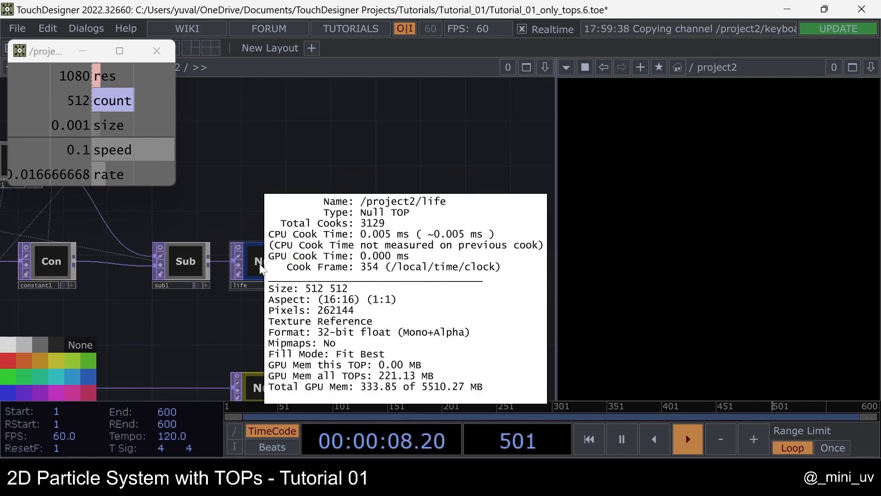
pyautogui.click(228, 222)
pyautogui.scroll(-7, 302, 211)
pyautogui.scroll(3, 219, 368)
pyautogui.moveTo(280, 205); pyautogui.dragTo(325, 218)
pyautogui.scroll(10, 317, 216)
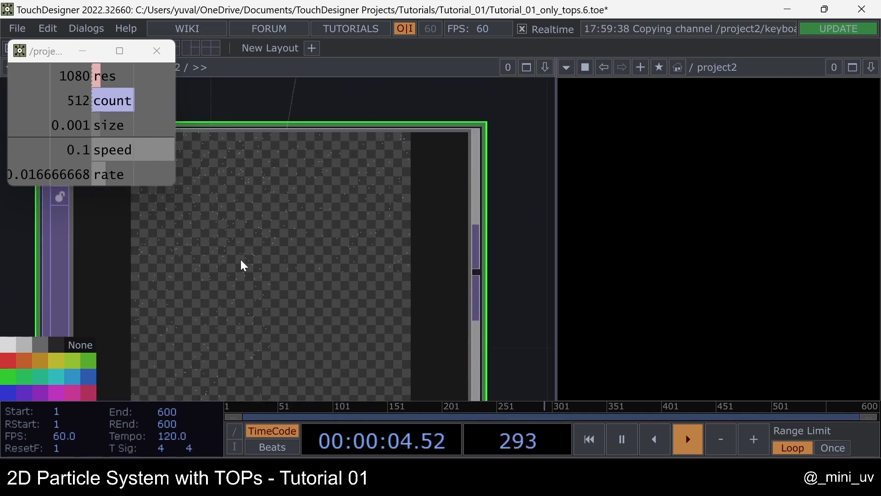
pyautogui.scroll(-10, 242, 266)
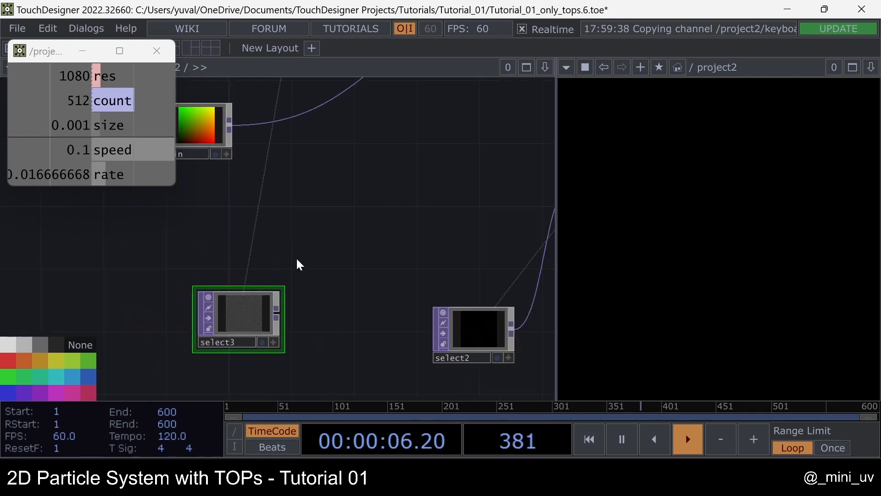
pyautogui.rightClick(280, 119)
pyautogui.click(307, 102)
pyautogui.write('mu')
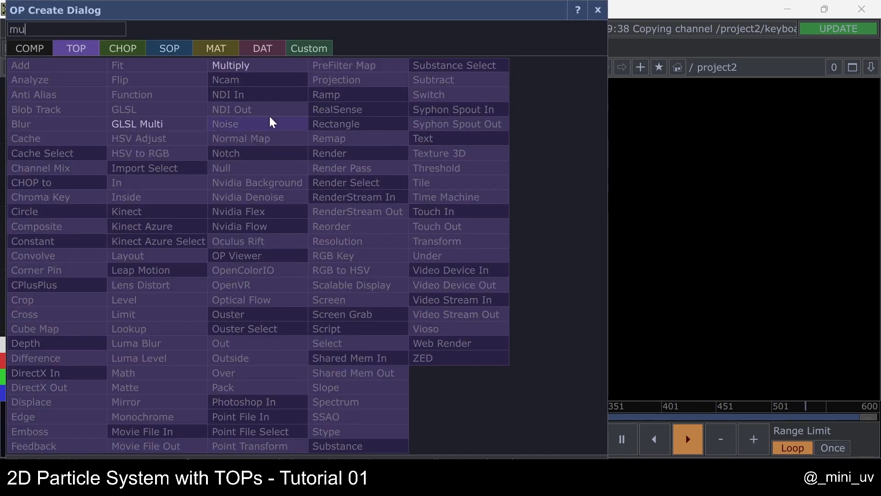
pyautogui.click(252, 67)
pyautogui.click(364, 162)
pyautogui.moveTo(203, 150); pyautogui.dragTo(231, 150)
pyautogui.moveTo(305, 314); pyautogui.dragTo(335, 256)
pyautogui.hotkey('ctrl', 'z')
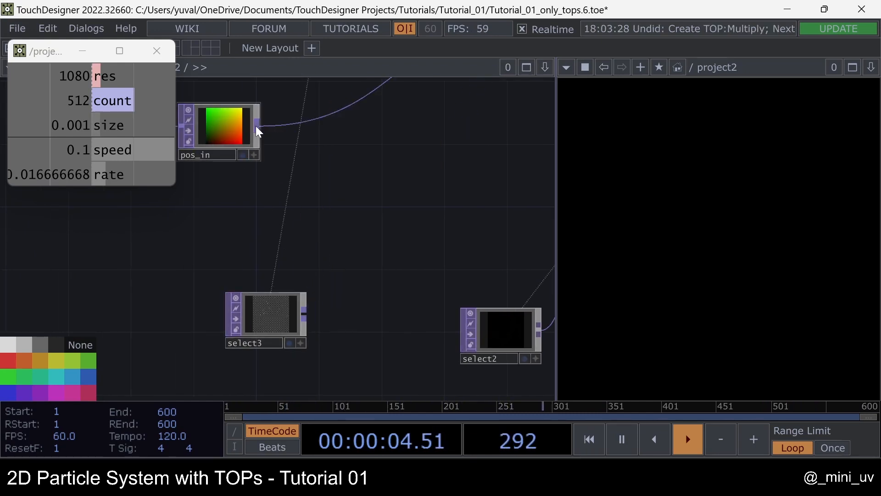
# Add a Multiply TOP fed by pos_in and connect select3 as its second input.
pyautogui.rightClick(255, 126)
pyautogui.write('mu')
pyautogui.click(224, 68)
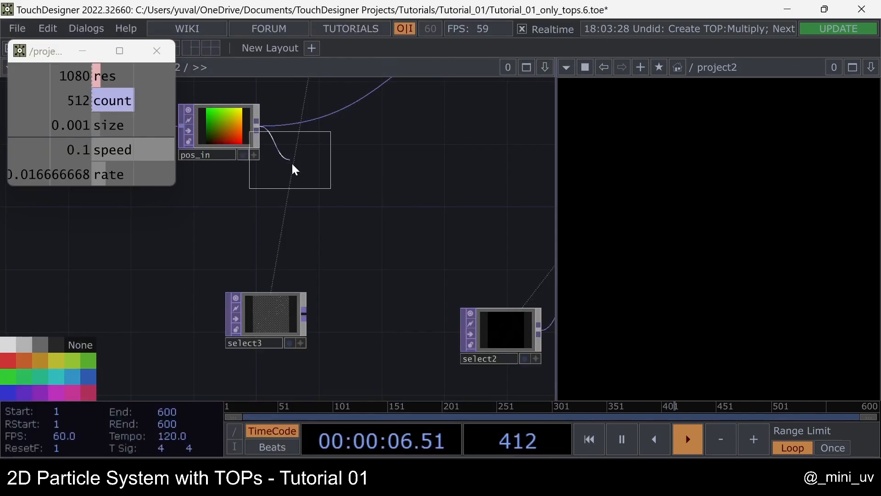
pyautogui.click(377, 225)
pyautogui.moveTo(304, 313); pyautogui.dragTo(326, 243)
pyautogui.moveTo(282, 310); pyautogui.dragTo(250, 310)
pyautogui.scroll(10, 322, 213)
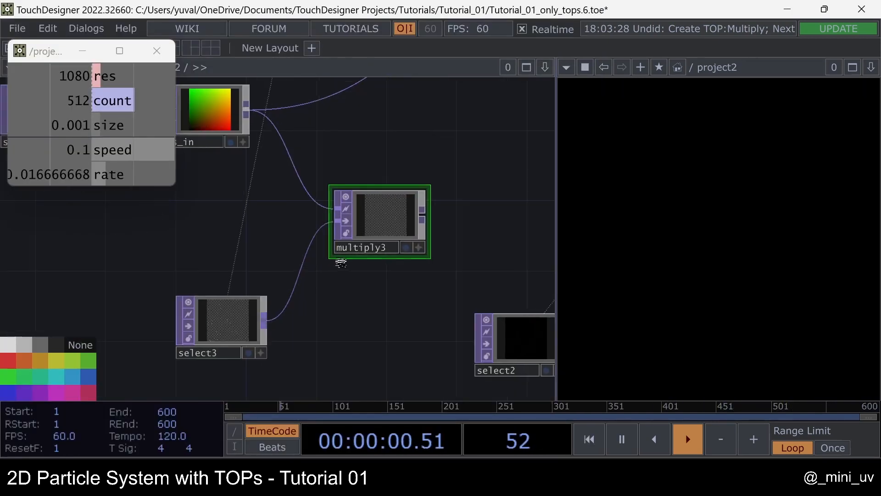
# Examine multiply3's image up close and from afar to see the masked initial positions.
pyautogui.moveTo(316, 218); pyautogui.dragTo(229, 268)
pyautogui.scroll(-4, 228, 262)
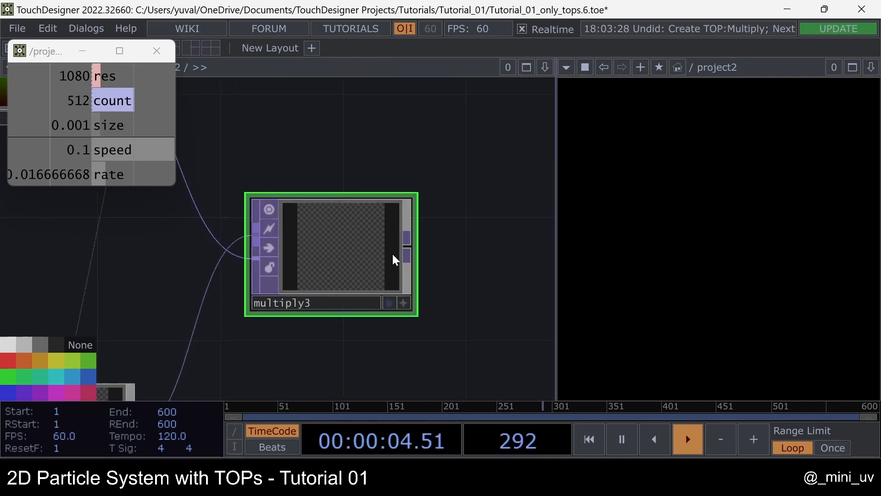
pyautogui.scroll(6, 392, 252)
pyautogui.scroll(6, 275, 222)
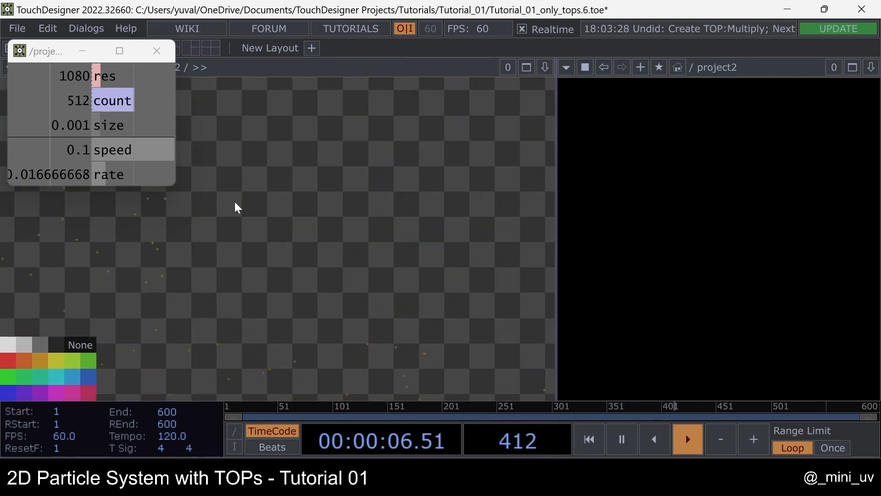
pyautogui.scroll(-5, 296, 213)
pyautogui.scroll(6, 303, 207)
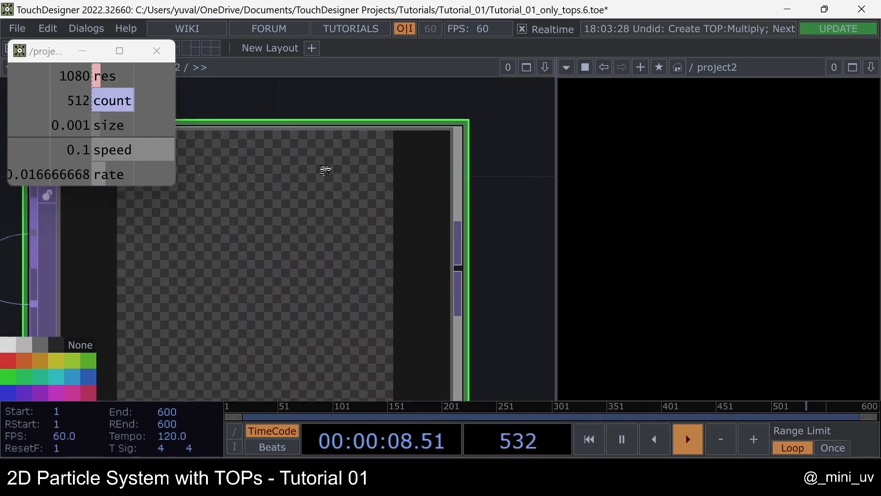
pyautogui.scroll(-2, 327, 173)
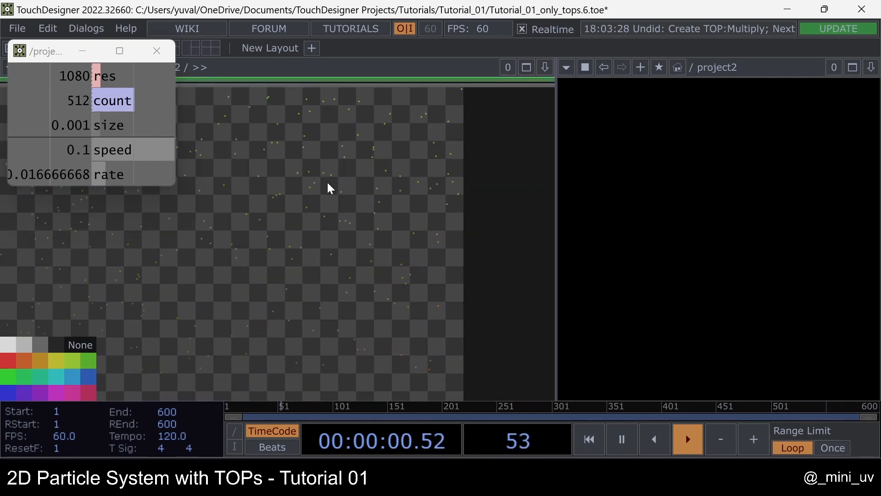
pyautogui.scroll(-2, 327, 182)
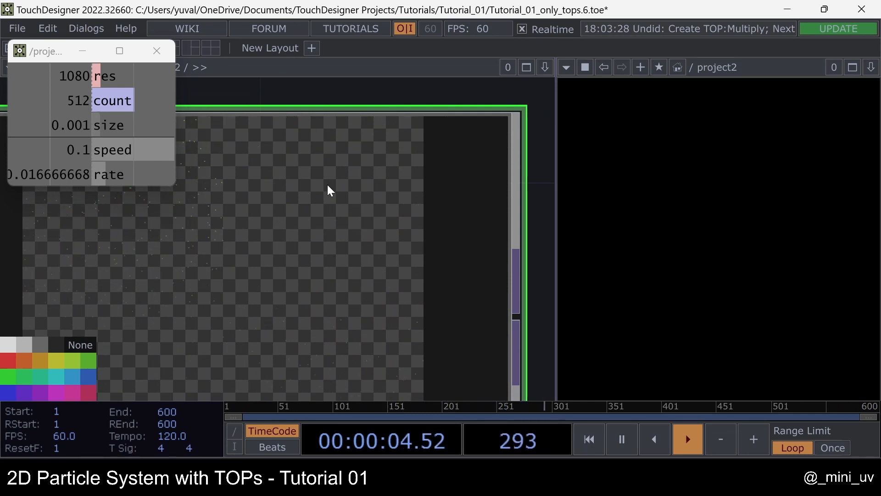
pyautogui.scroll(-4, 328, 195)
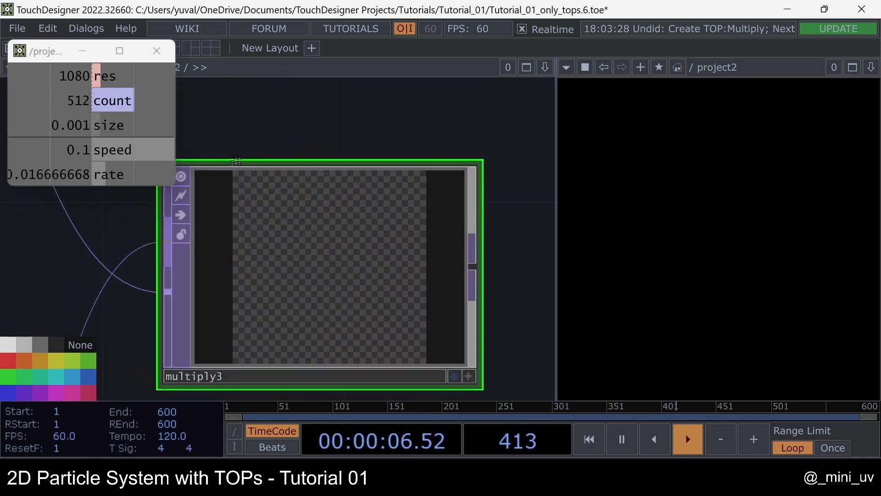
pyautogui.scroll(-3, 205, 180)
pyautogui.scroll(-2, 205, 180)
# Rearrange feedback2, select2, remap1, vectors_in and add1 more compactly to free space before pos_out.
pyautogui.moveTo(505, 194); pyautogui.dragTo(299, 193)
pyautogui.scroll(-2, 299, 194)
pyautogui.scroll(-2, 372, 248)
pyautogui.scroll(-2, 373, 248)
pyautogui.moveTo(376, 250); pyautogui.dragTo(290, 248)
pyautogui.moveTo(277, 236); pyautogui.dragTo(352, 195, button='right')
pyautogui.moveTo(352, 196); pyautogui.dragTo(336, 171)
pyautogui.moveTo(358, 108); pyautogui.dragTo(433, 125)
pyautogui.moveTo(327, 138); pyautogui.dragTo(257, 137)
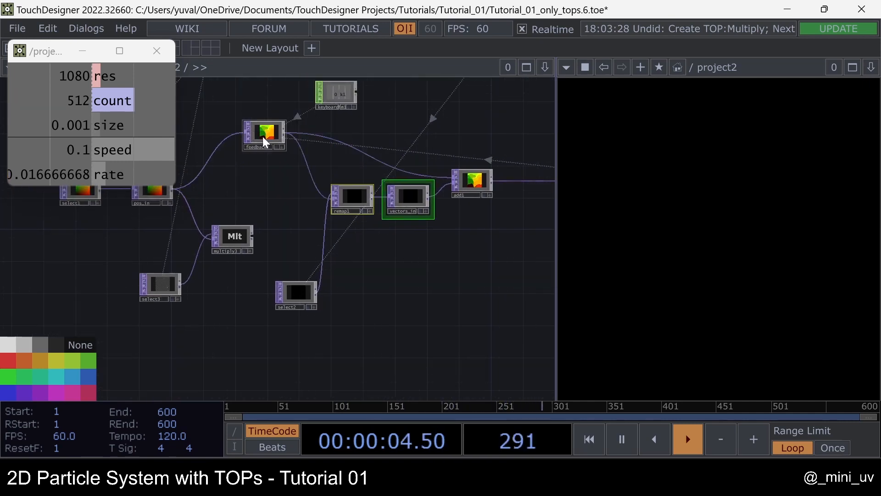
pyautogui.moveTo(300, 275); pyautogui.dragTo(325, 215)
pyautogui.moveTo(464, 176); pyautogui.dragTo(464, 136)
pyautogui.moveTo(414, 202); pyautogui.dragTo(415, 176)
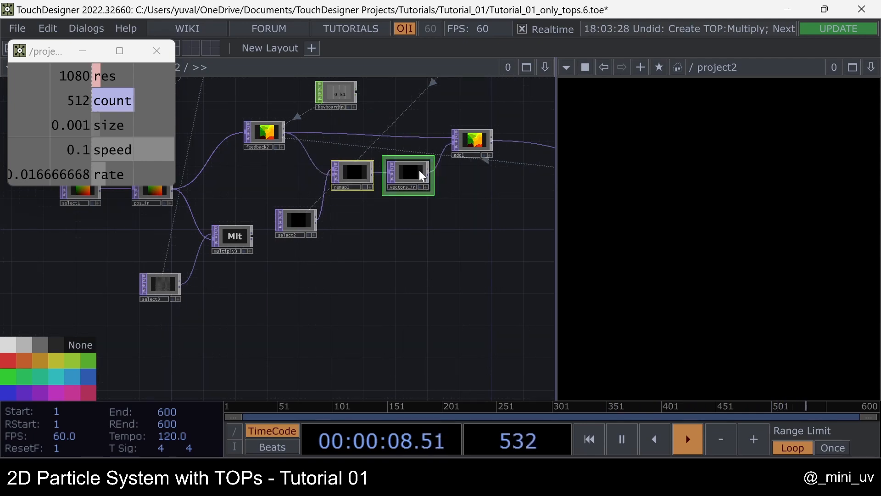
pyautogui.moveTo(295, 222); pyautogui.dragTo(291, 208)
pyautogui.moveTo(351, 231); pyautogui.dragTo(194, 232)
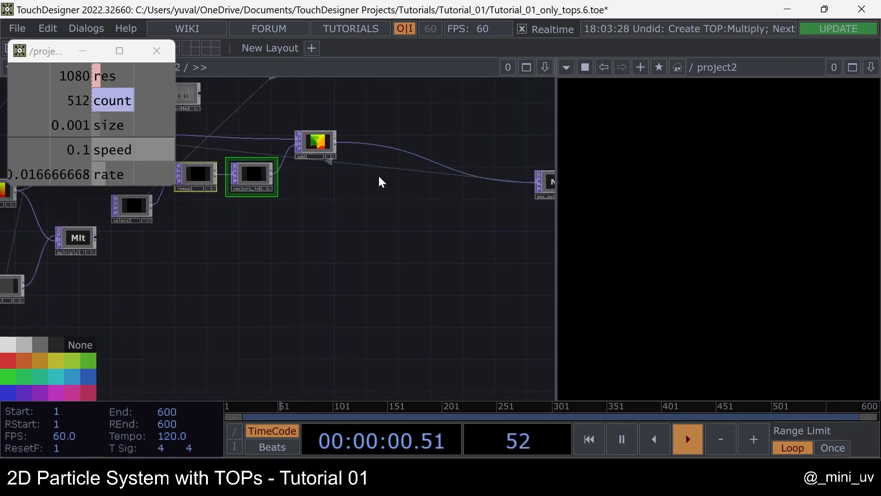
# Insert an Over TOP into the connection between add1 and pos_out.
pyautogui.rightClick(381, 146)
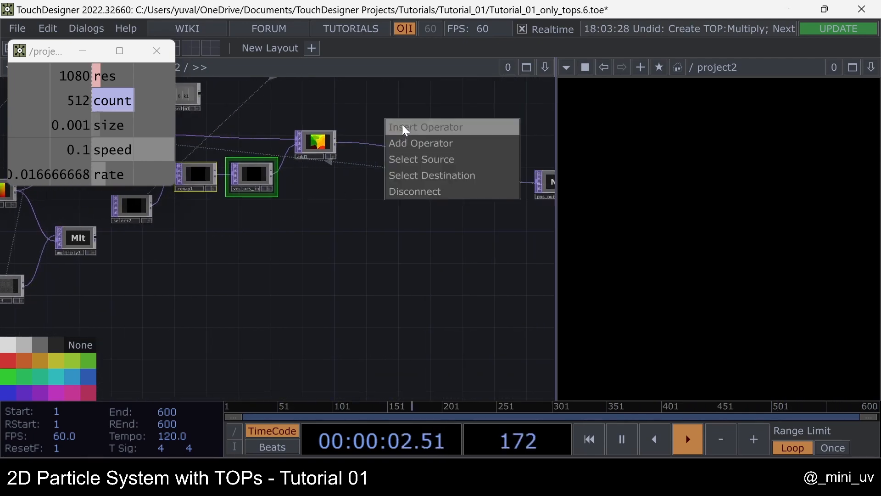
pyautogui.click(402, 126)
pyautogui.write('ov')
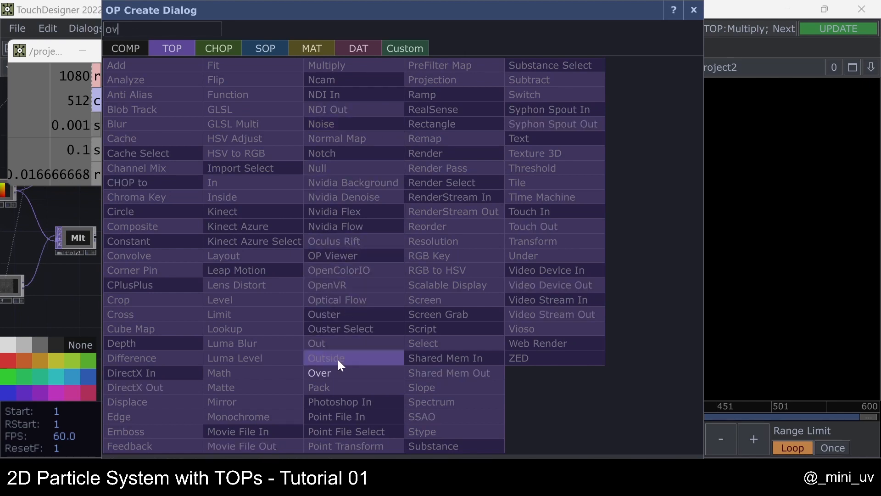
pyautogui.click(337, 372)
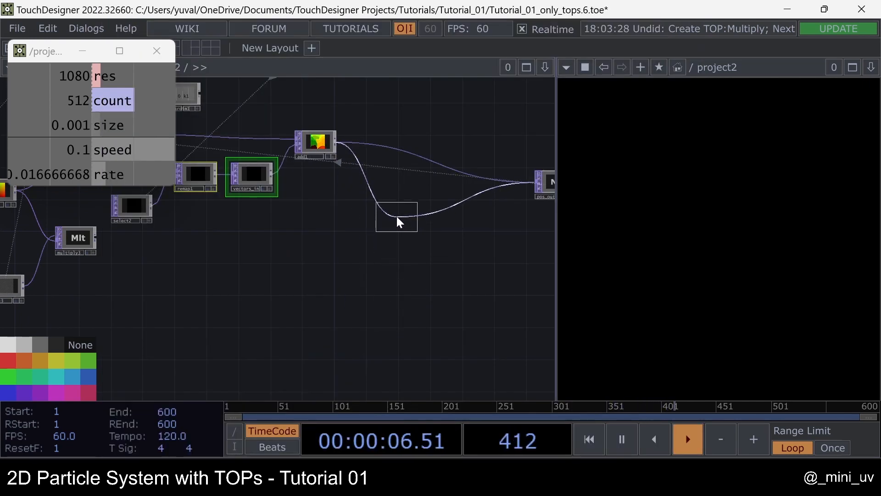
pyautogui.click(396, 216)
# Connect multiply3 to the Over TOP's first input, with add1 as its second input.
pyautogui.moveTo(306, 257); pyautogui.dragTo(389, 274)
pyautogui.moveTo(182, 254); pyautogui.dragTo(459, 228)
pyautogui.moveTo(427, 192); pyautogui.dragTo(358, 197)
pyautogui.moveTo(353, 165); pyautogui.dragTo(386, 247)
# Examine the Over TOP's image to see how the initial positions combine with the current ones.
pyautogui.scroll(4, 379, 244)
pyautogui.moveTo(358, 303); pyautogui.dragTo(189, 324)
pyautogui.scroll(4, 294, 260)
pyautogui.scroll(2, 277, 248)
pyautogui.scroll(4, 270, 257)
pyautogui.scroll(-6, 269, 257)
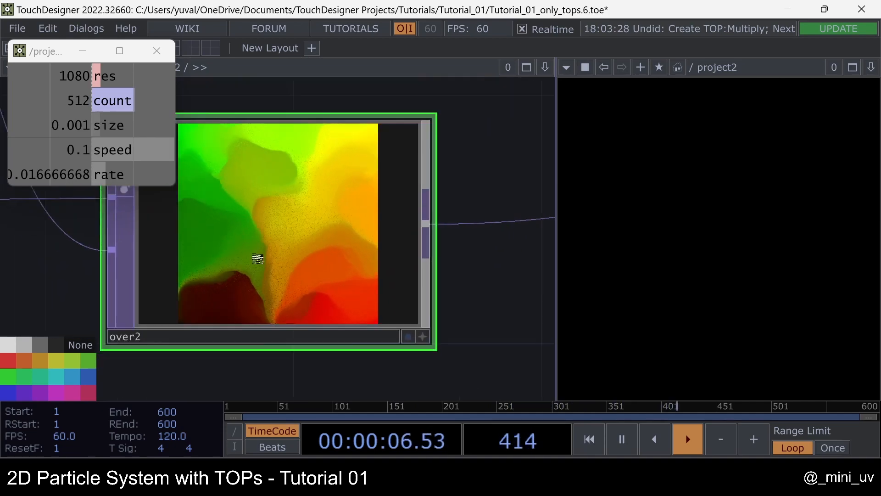
pyautogui.scroll(2, 417, 211)
pyautogui.scroll(2, 416, 212)
# View pos_out's image as points and inspect the particles from different angles and distances.
pyautogui.click(383, 214)
pyautogui.moveTo(532, 264); pyautogui.dragTo(485, 261)
pyautogui.scroll(6, 410, 224)
pyautogui.moveTo(410, 224); pyautogui.dragTo(545, 290)
pyautogui.scroll(3, 458, 254)
pyautogui.click(418, 381)
pyautogui.moveTo(294, 278); pyautogui.dragTo(246, 273)
pyautogui.scroll(-3, 267, 273)
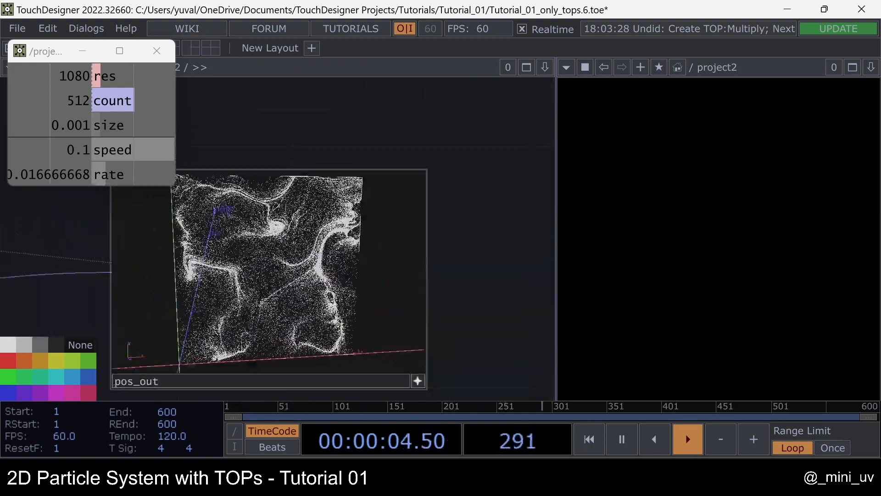
pyautogui.scroll(3, 267, 272)
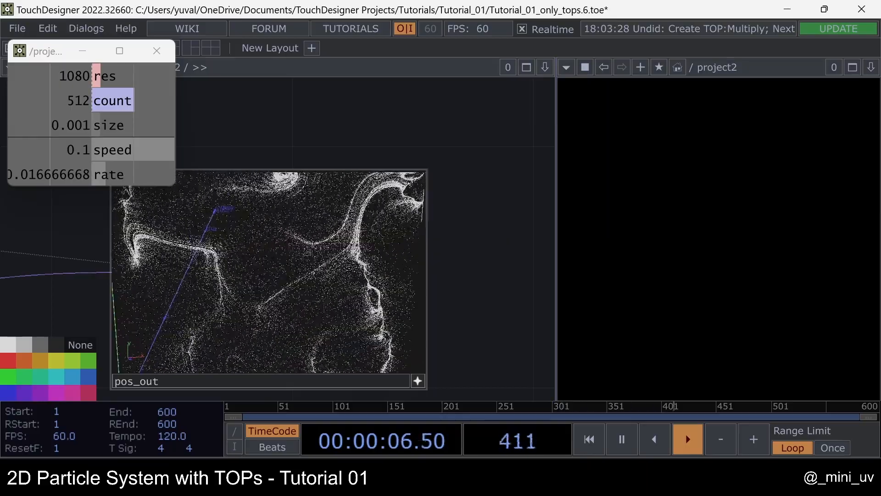
pyautogui.moveTo(246, 273); pyautogui.dragTo(268, 273)
pyautogui.moveTo(337, 284); pyautogui.dragTo(284, 283)
pyautogui.scroll(3, 284, 283)
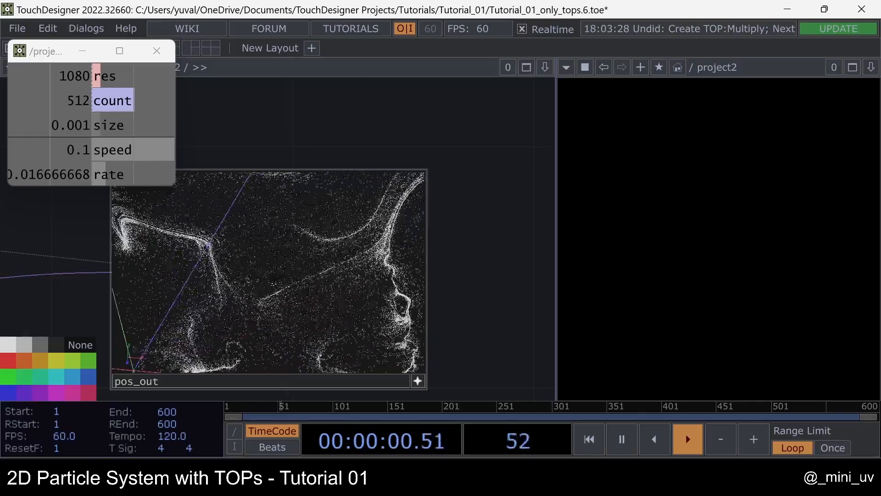
pyautogui.moveTo(275, 281)
pyautogui.mouseDown()
pyautogui.moveTo(254, 273)
pyautogui.moveTo(257, 279)
pyautogui.moveTo(266, 285)
pyautogui.moveTo(263, 270)
pyautogui.mouseUp()
pyautogui.scroll(-2, 266, 285)
pyautogui.scroll(-2, 265, 285)
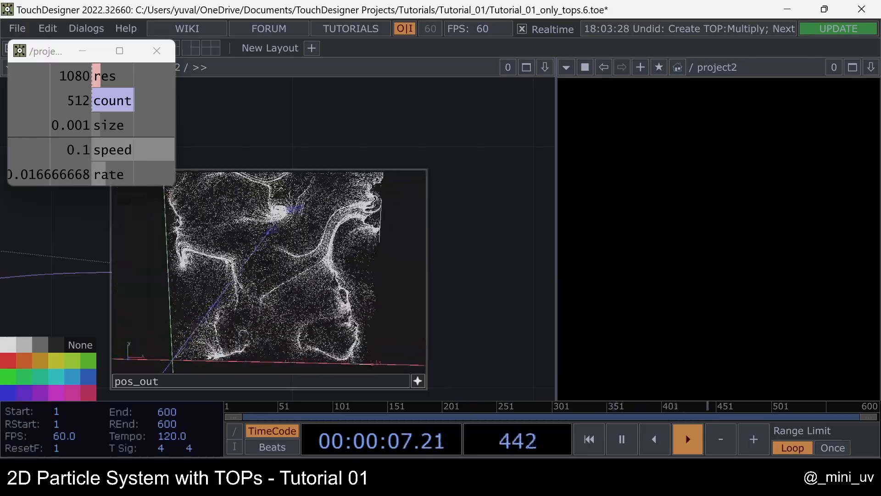
# Deactivate pos_out's interactive point view and turn off its node viewer.
pyautogui.click(418, 378)
pyautogui.scroll(-5, 302, 333)
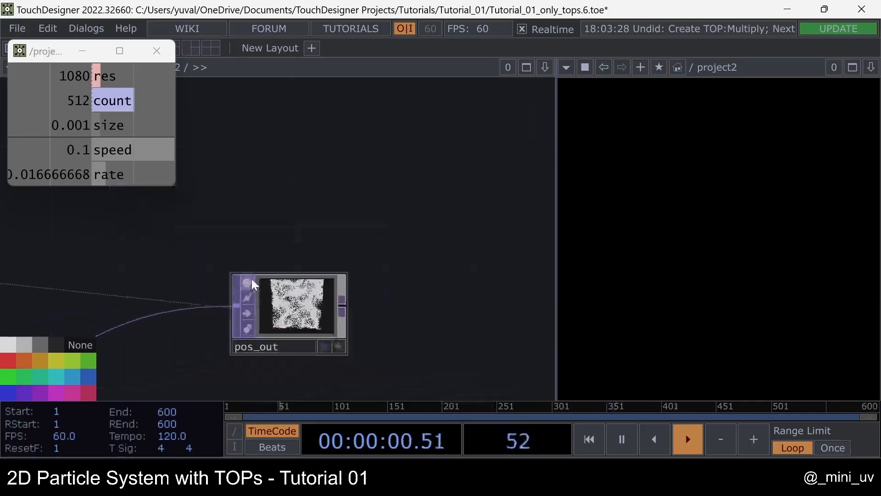
pyautogui.click(250, 281)
# Move the position branch so pos_out lines up beneath the vectors Null, and color pos_out red.
pyautogui.moveTo(307, 241); pyautogui.dragTo(259, 309)
pyautogui.scroll(-5, 258, 312)
pyautogui.scroll(-8, 242, 311)
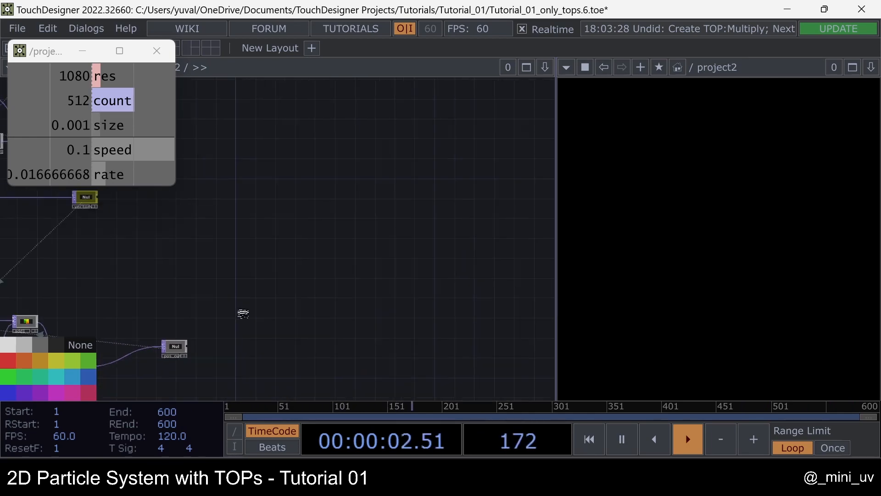
pyautogui.moveTo(243, 341); pyautogui.dragTo(316, 312)
pyautogui.moveTo(153, 368); pyautogui.dragTo(385, 275, button='right')
pyautogui.scroll(5, 379, 299)
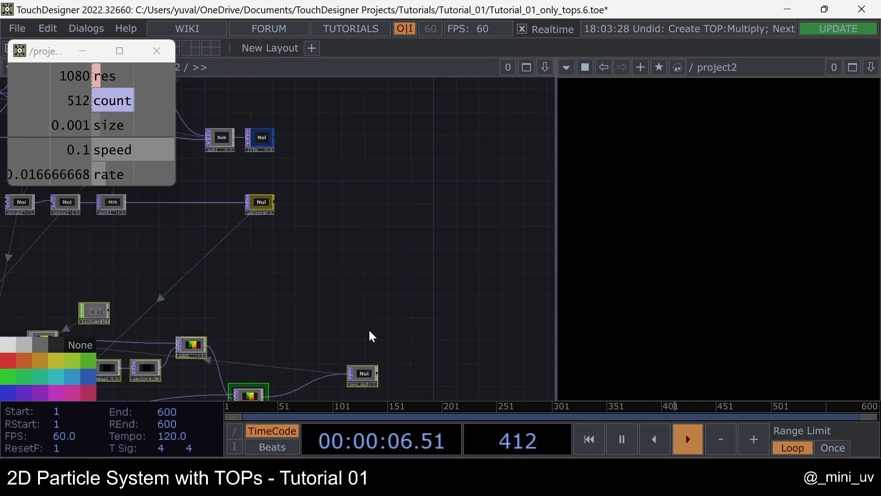
pyautogui.moveTo(362, 371); pyautogui.dragTo(263, 342)
pyautogui.scroll(5, 263, 339)
pyautogui.moveTo(289, 269); pyautogui.dragTo(371, 224)
pyautogui.click(351, 280)
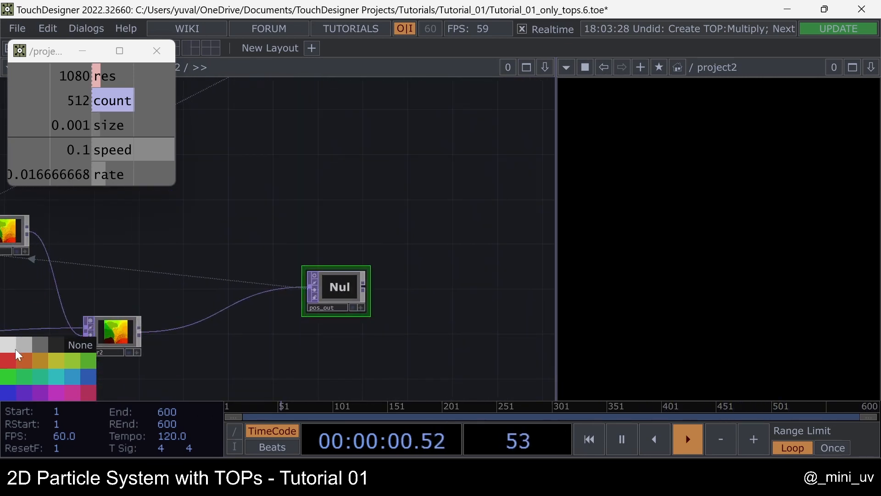
# Add a Select TOP in the empty space before the geo1 and render1 nodes.
pyautogui.moveTo(390, 185); pyautogui.dragTo(286, 258)
pyautogui.scroll(-10, 287, 257)
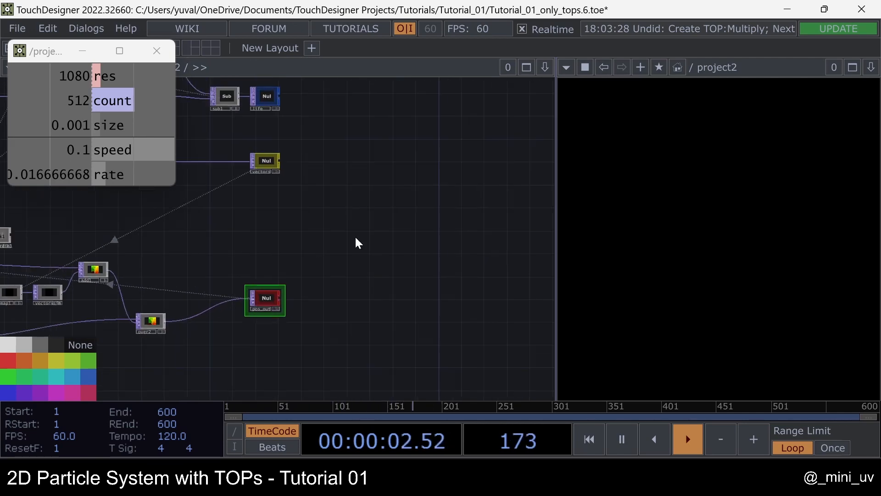
pyautogui.moveTo(257, 134); pyautogui.dragTo(410, 250)
pyautogui.scroll(3, 251, 196)
pyautogui.moveTo(308, 202); pyautogui.dragTo(403, 328)
pyautogui.moveTo(370, 204); pyautogui.dragTo(328, 151)
pyautogui.scroll(-3, 321, 183)
pyautogui.scroll(6, 324, 215)
pyautogui.press('Tab')
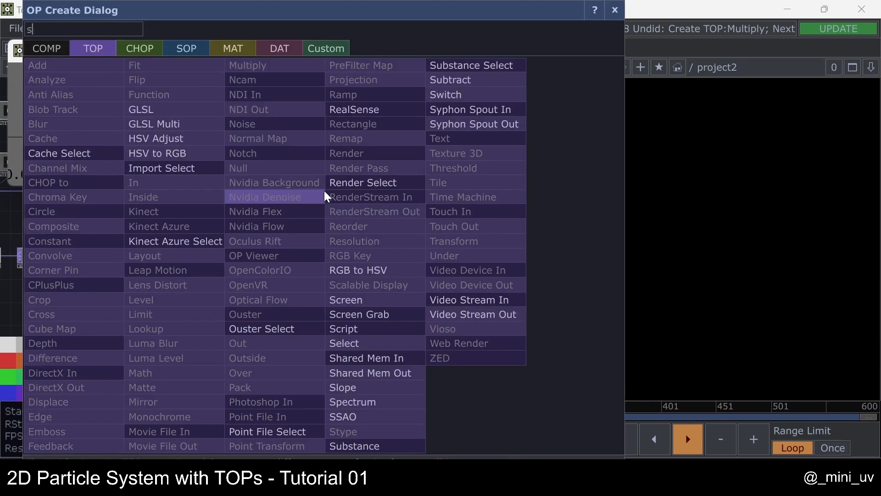
pyautogui.click(356, 339)
pyautogui.click(347, 185)
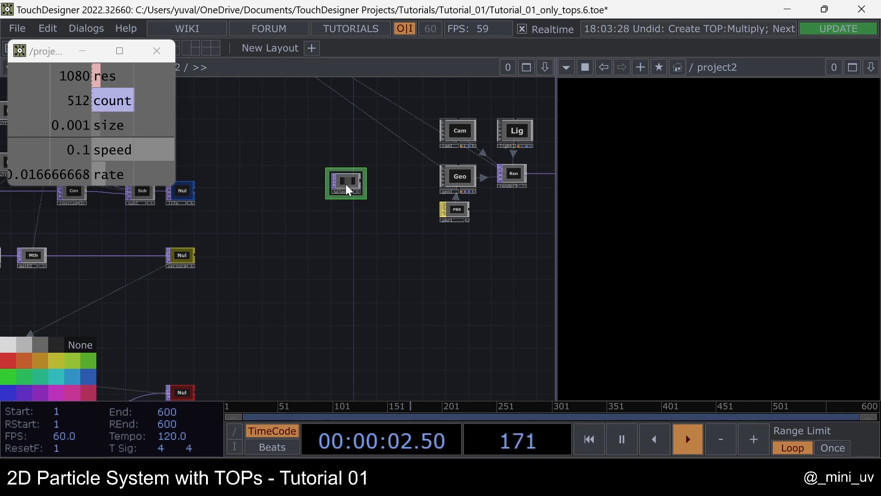
# Set the new Select TOP's source to pos_out.
pyautogui.scroll(-4, 84, 260)
pyautogui.scroll(5, 138, 332)
pyautogui.moveTo(139, 349); pyautogui.dragTo(370, 156)
pyautogui.press('p')
pyautogui.moveTo(348, 194); pyautogui.dragTo(319, 248)
pyautogui.moveTo(360, 136); pyautogui.dragTo(225, 250)
# Append a Null TOP to select4, name it pos_instancing and color it purple.
pyautogui.scroll(5, 341, 232)
pyautogui.hotkey('alt', 'n')
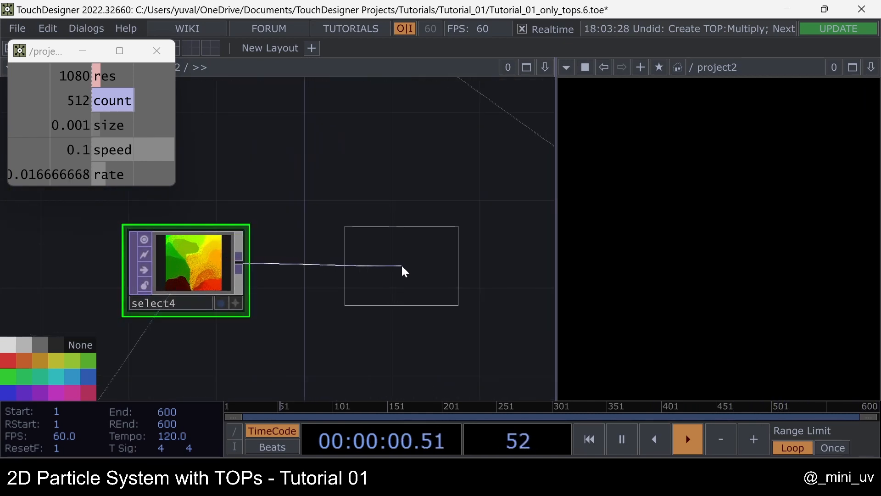
pyautogui.click(403, 270)
pyautogui.scroll(2, 380, 299)
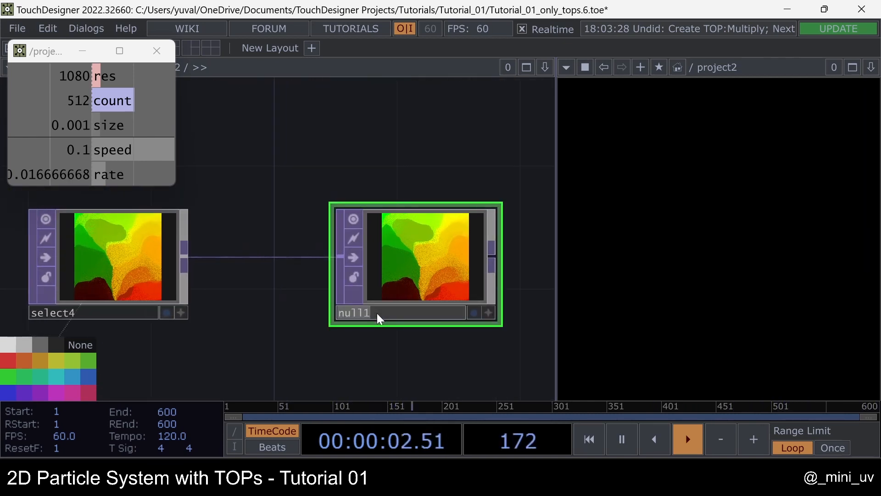
pyautogui.write('pos_instancing')
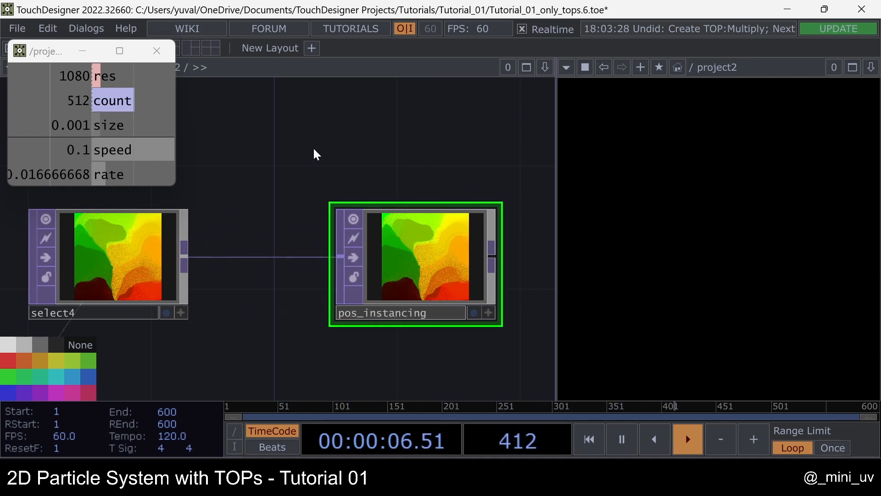
pyautogui.press('Return')
pyautogui.click(69, 392)
# Turn on instancing for the geo1 Geometry COMP.
pyautogui.scroll(-5, 184, 271)
pyautogui.moveTo(259, 206); pyautogui.dragTo(169, 200)
pyautogui.click(334, 246)
pyautogui.press('p')
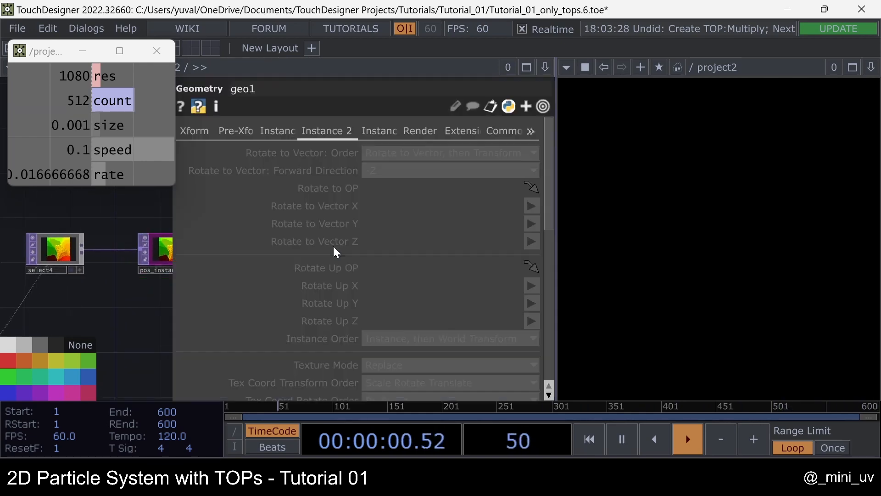
pyautogui.click(287, 131)
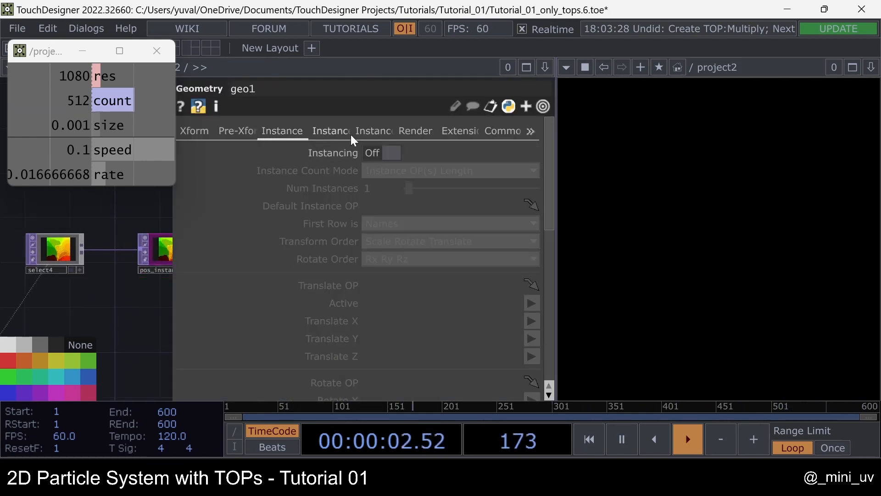
pyautogui.click(386, 151)
# Assign pos_instancing as geo1's instance Translate OP.
pyautogui.scroll(-2, 145, 211)
pyautogui.scroll(-1, 146, 213)
pyautogui.scroll(3, 143, 246)
pyautogui.moveTo(151, 287); pyautogui.dragTo(86, 314)
pyautogui.moveTo(87, 234); pyautogui.dragTo(403, 287)
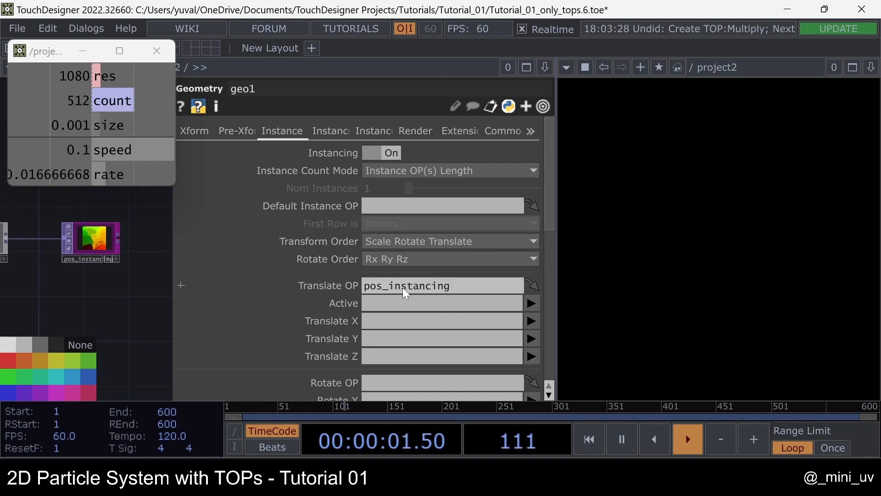
# Map geo1's instance Translate X to r and Translate Y to g.
pyautogui.click(532, 322)
pyautogui.click(533, 338)
pyautogui.click(531, 340)
pyautogui.click(531, 374)
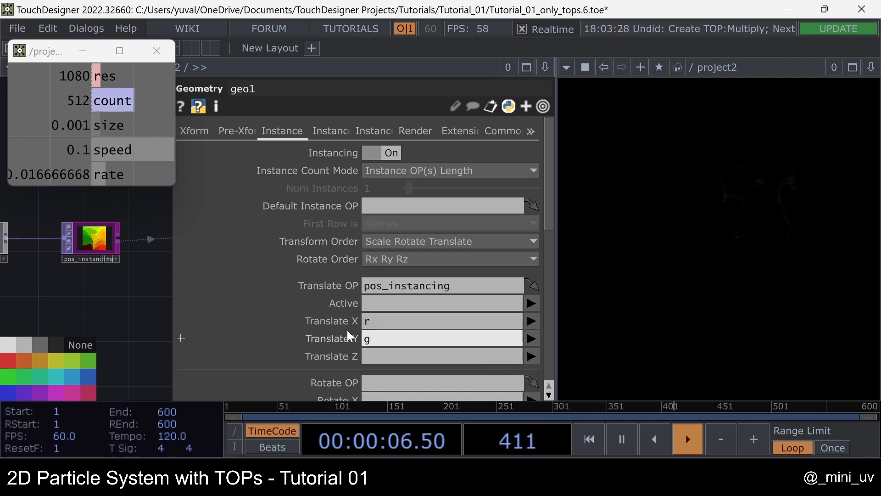
pyautogui.press('p')
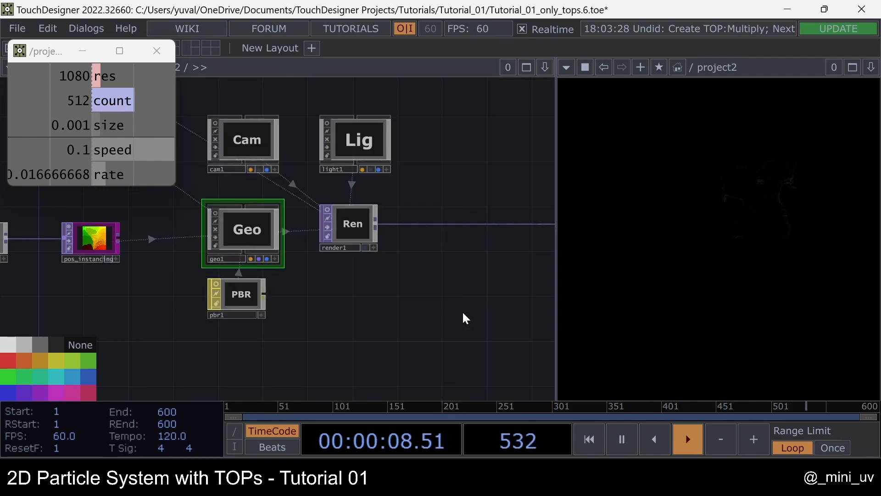
pyautogui.moveTo(461, 309); pyautogui.dragTo(328, 317)
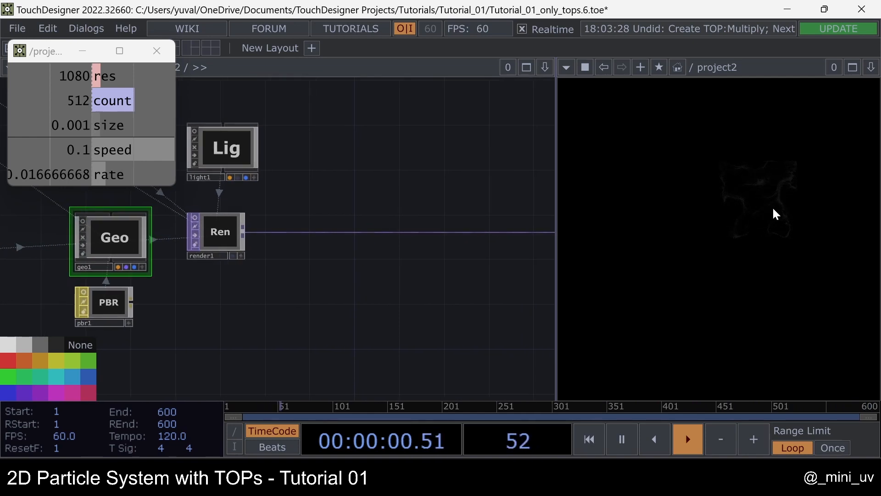
pyautogui.moveTo(418, 208); pyautogui.dragTo(504, 260)
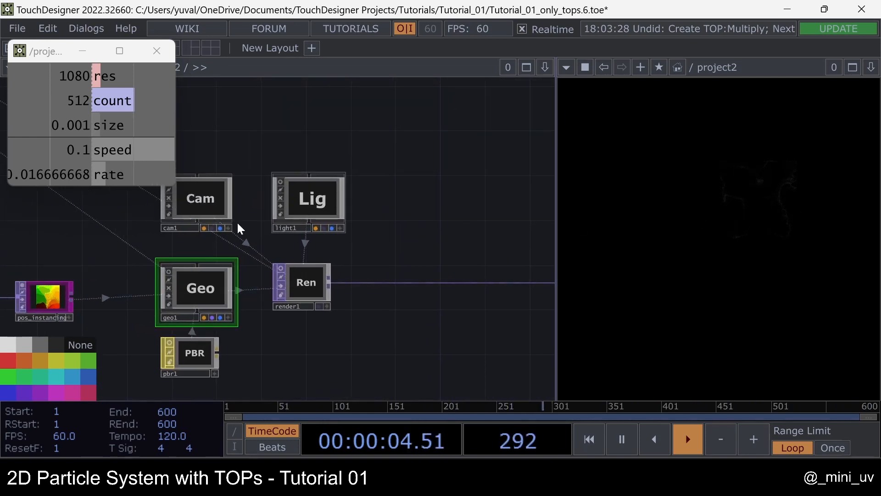
pyautogui.moveTo(212, 131); pyautogui.dragTo(218, 129)
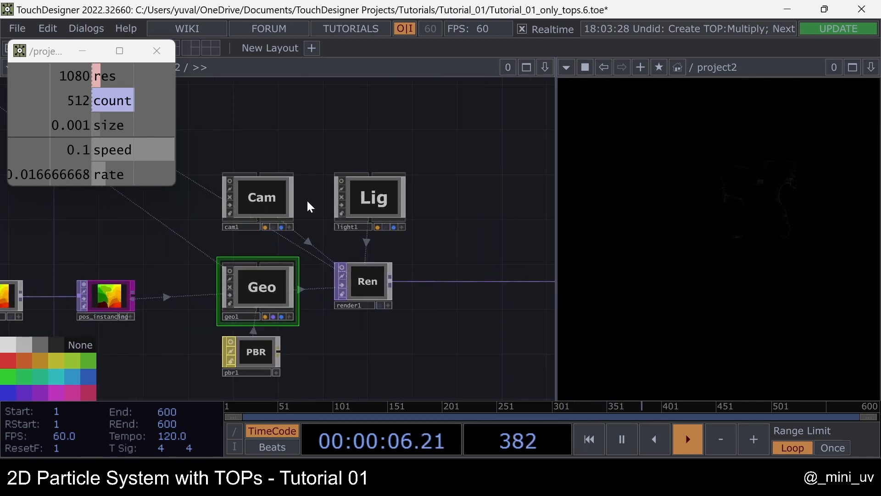
# Set the cam1 Camera COMP's projection to Orthographic with an Ortho Width of 1.
pyautogui.click(258, 192)
pyautogui.press('p')
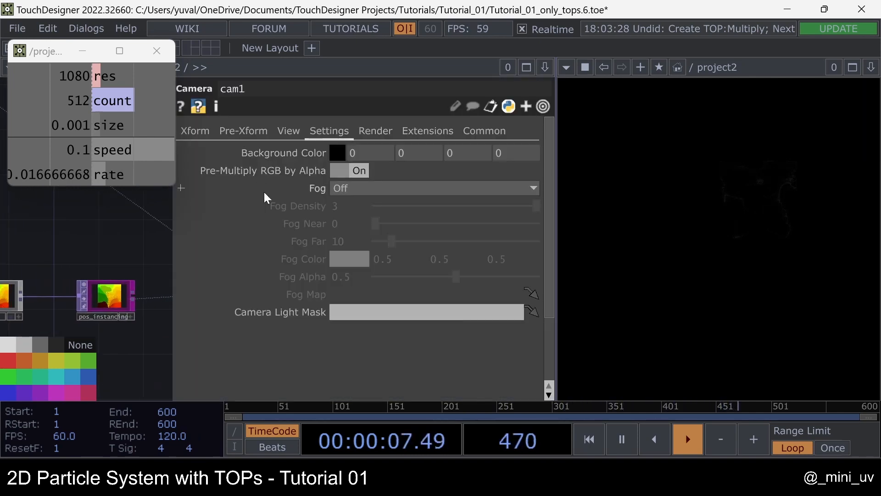
pyautogui.click(290, 132)
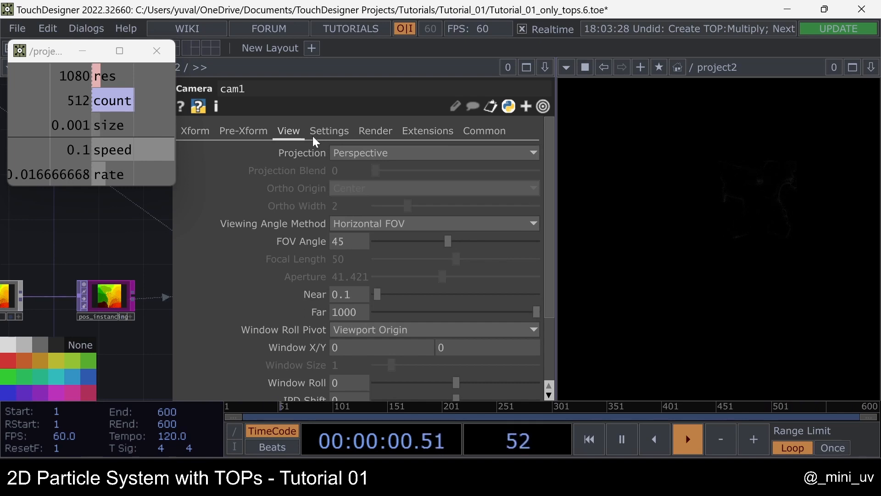
pyautogui.click(367, 152)
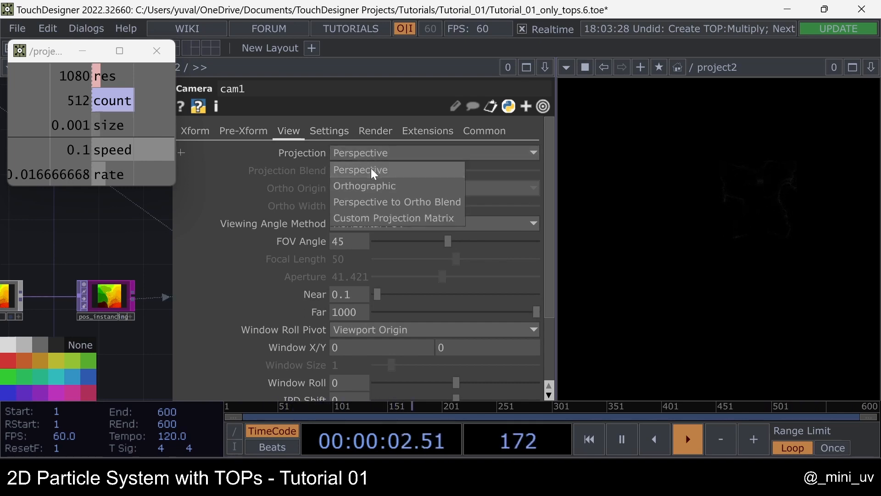
pyautogui.click(382, 190)
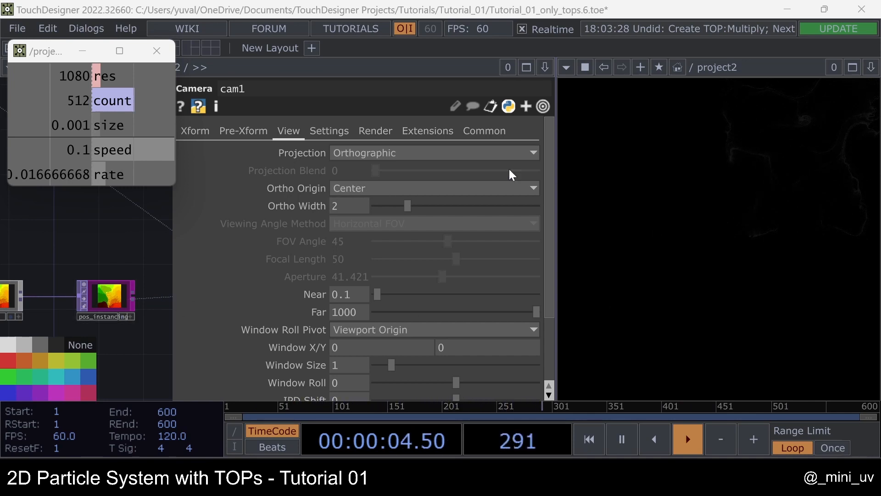
pyautogui.click(340, 208)
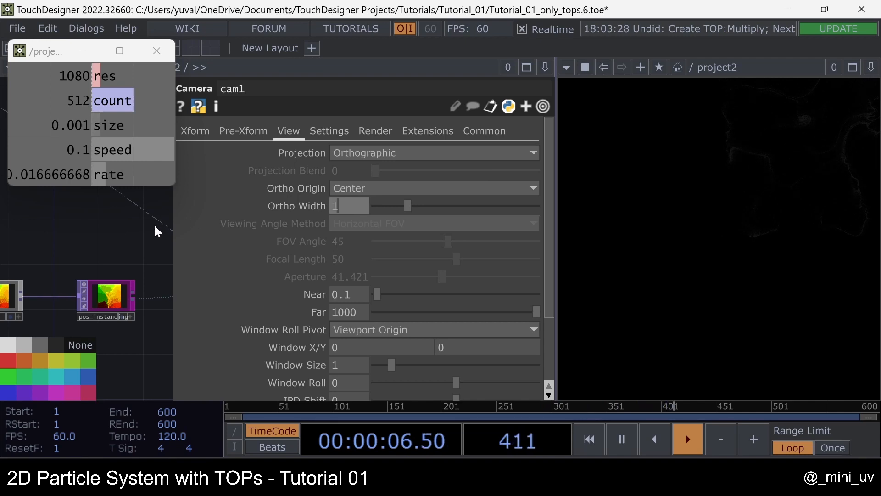
pyautogui.press('Return')
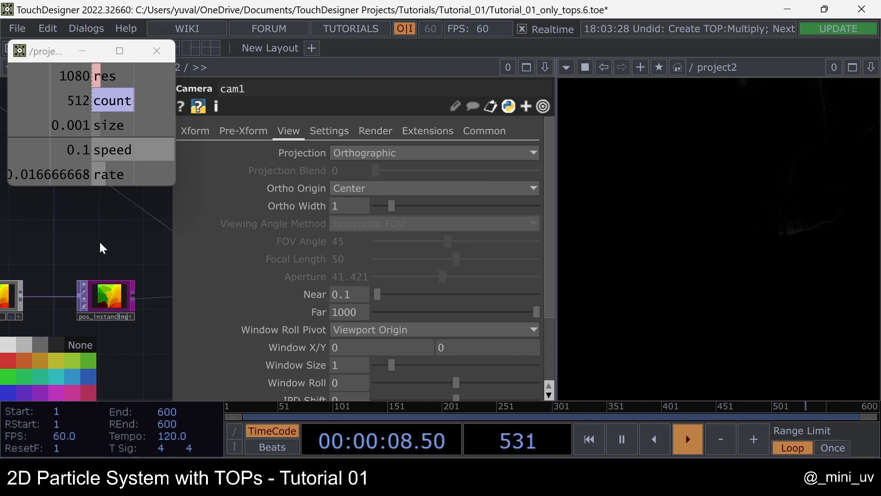
# Set cam1's Ortho Origin to Bottom-Left, keeping the Orthographic projection.
pyautogui.scroll(-5, 97, 238)
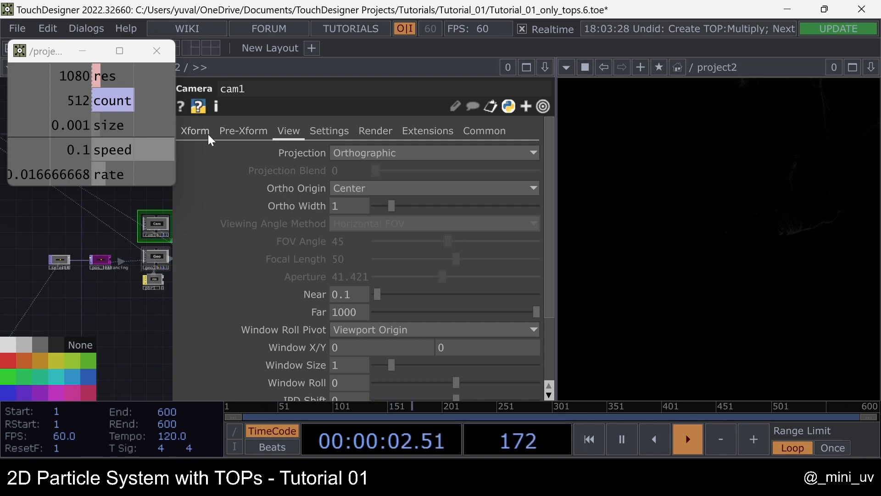
pyautogui.click(195, 131)
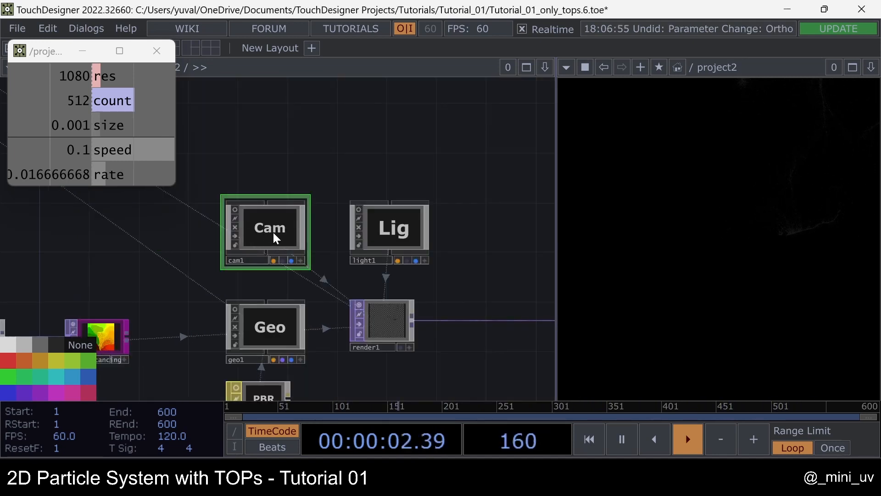
pyautogui.press('p')
pyautogui.scroll(-3, 85, 246)
pyautogui.scroll(-2, 91, 236)
pyautogui.scroll(2, 137, 228)
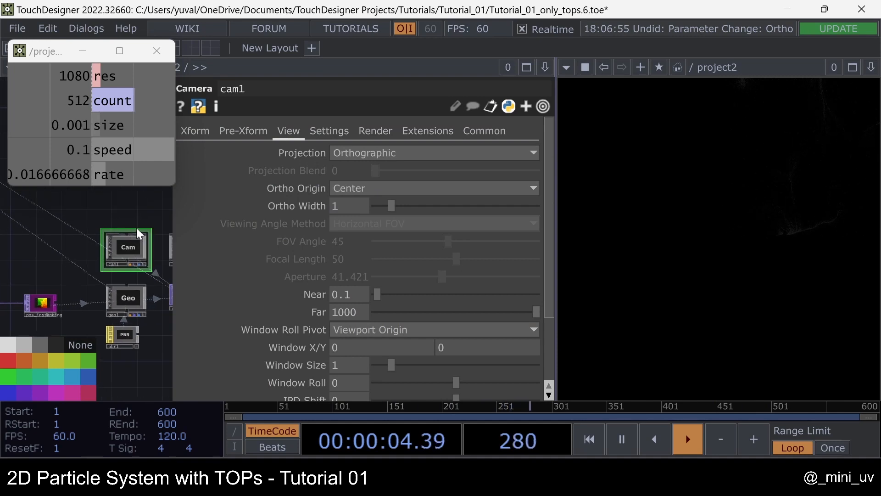
pyautogui.scroll(2, 137, 229)
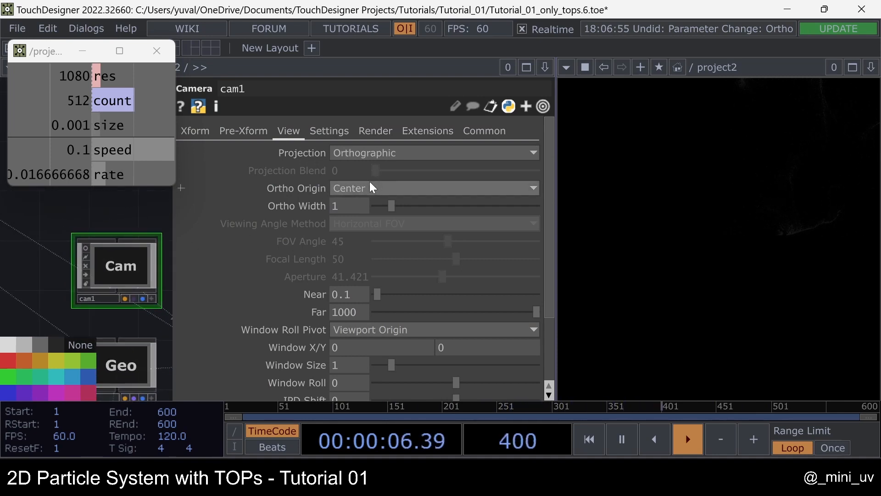
pyautogui.click(392, 153)
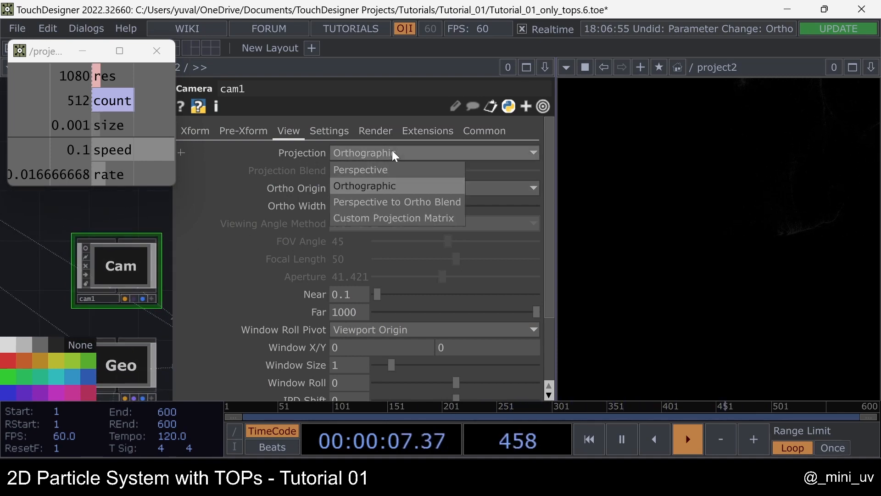
pyautogui.click(380, 185)
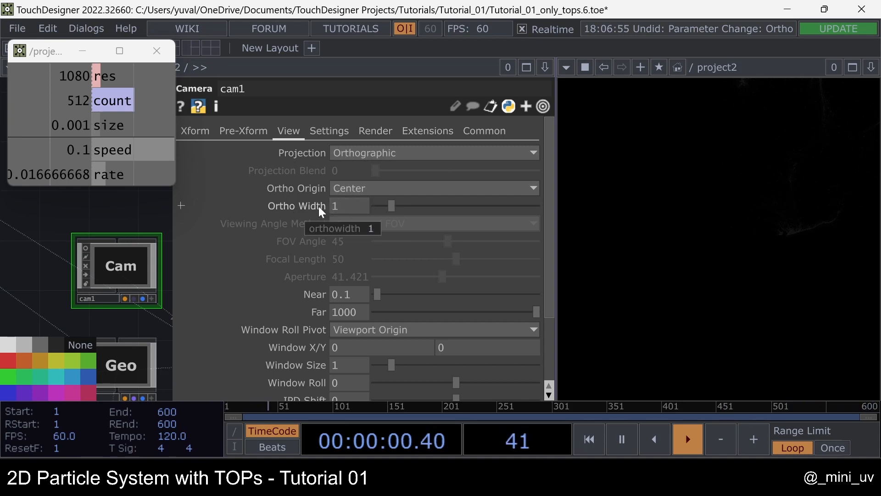
pyautogui.click(363, 187)
pyautogui.click(366, 222)
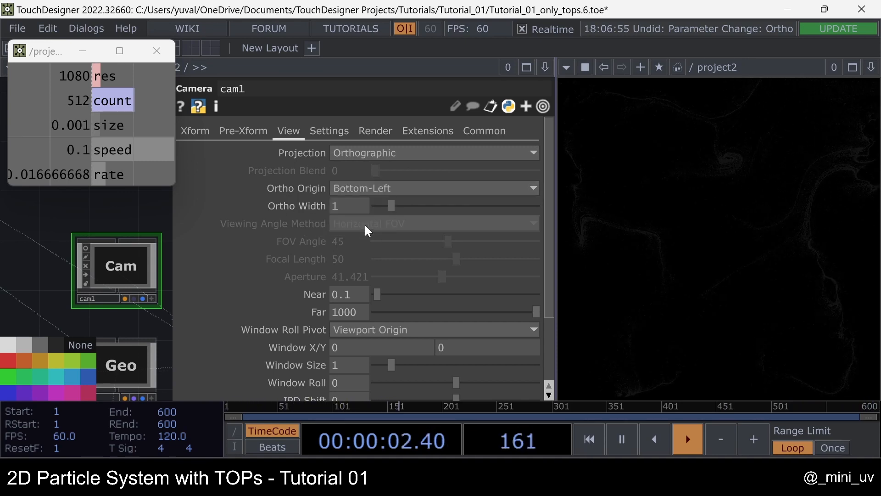
# Turn off the node viewer of the render1 TOP.
pyautogui.press('p')
pyautogui.moveTo(426, 230); pyautogui.dragTo(305, 200)
pyautogui.scroll(-3, 276, 185)
pyautogui.scroll(-2, 276, 184)
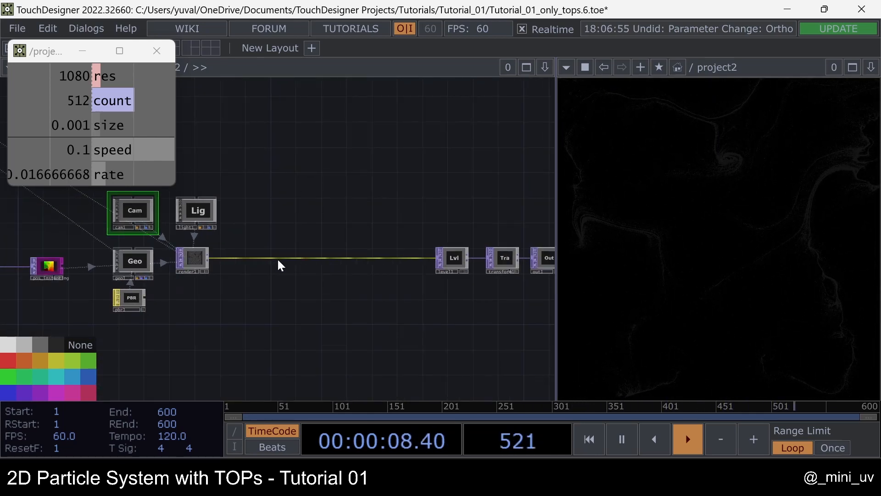
pyautogui.scroll(3, 94, 258)
pyautogui.scroll(3, 229, 251)
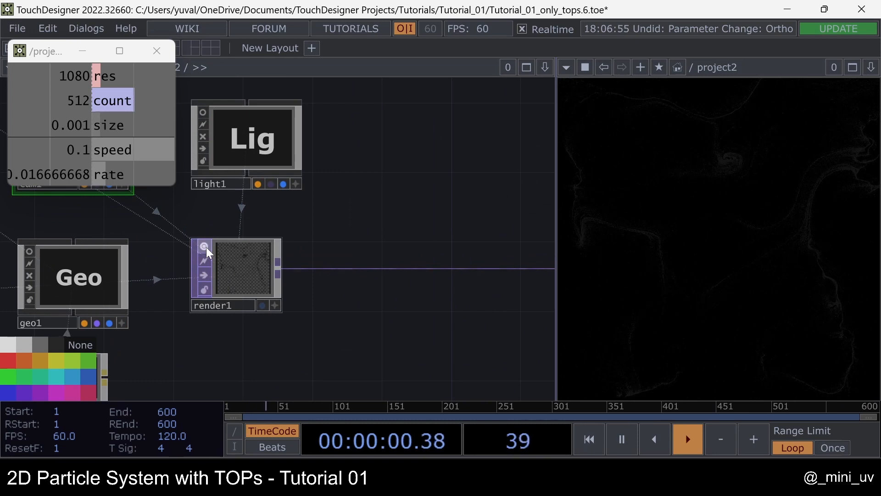
pyautogui.click(206, 247)
# Minimize the floating window with the res, count, size, speed and rate controls.
pyautogui.moveTo(352, 211); pyautogui.dragTo(278, 203)
pyautogui.scroll(-2, 248, 181)
pyautogui.moveTo(30, 54); pyautogui.dragTo(180, 205)
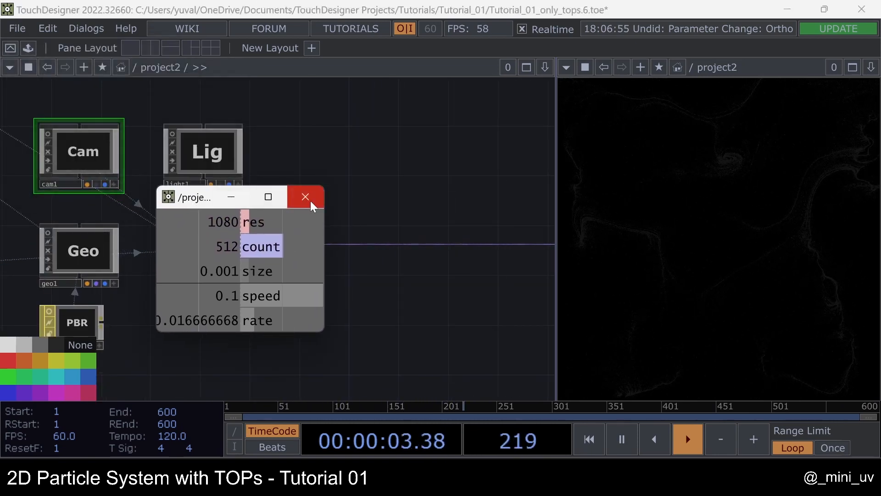
pyautogui.click(231, 197)
# Add the feedback component from the Palette's ImageFilters to the network beside render1, then close the Palette.
pyautogui.click(33, 49)
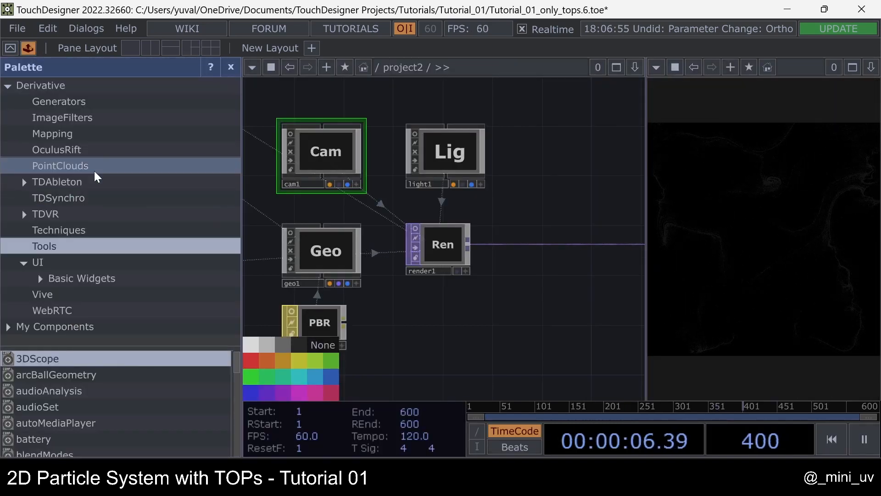
pyautogui.click(68, 120)
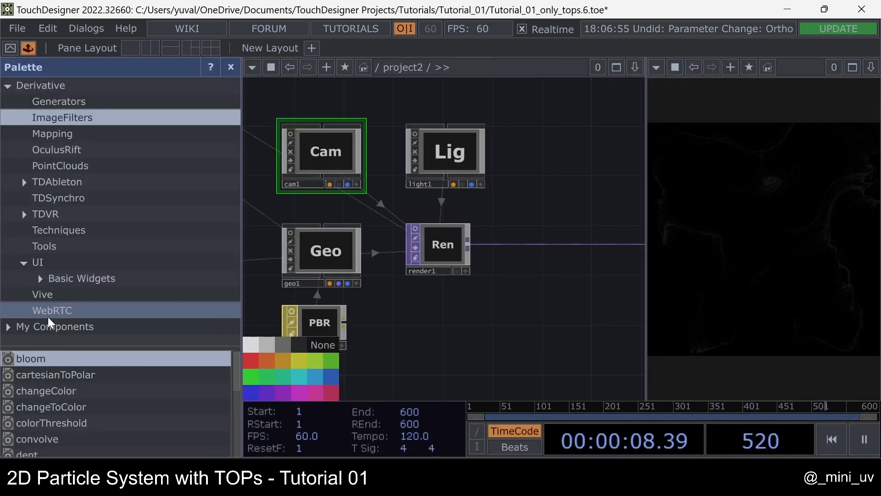
pyautogui.scroll(-10, 57, 422)
pyautogui.scroll(10, 57, 422)
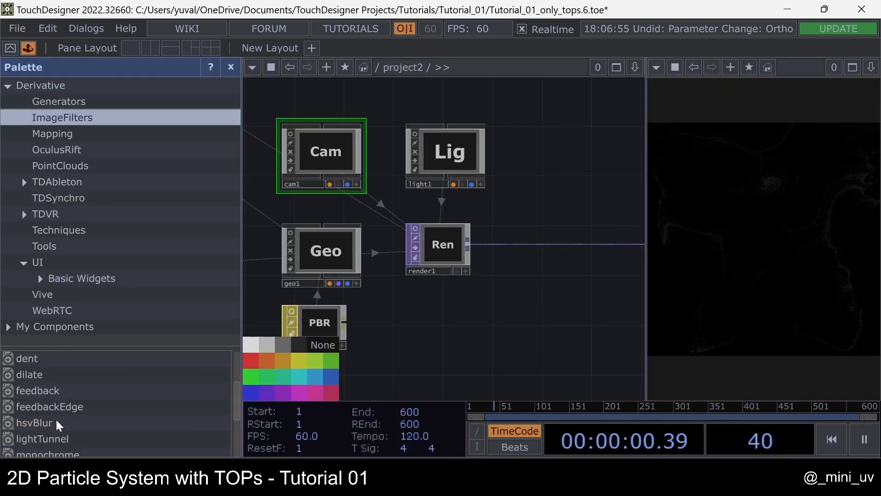
pyautogui.scroll(-3, 52, 420)
pyautogui.moveTo(42, 394); pyautogui.dragTo(654, 288)
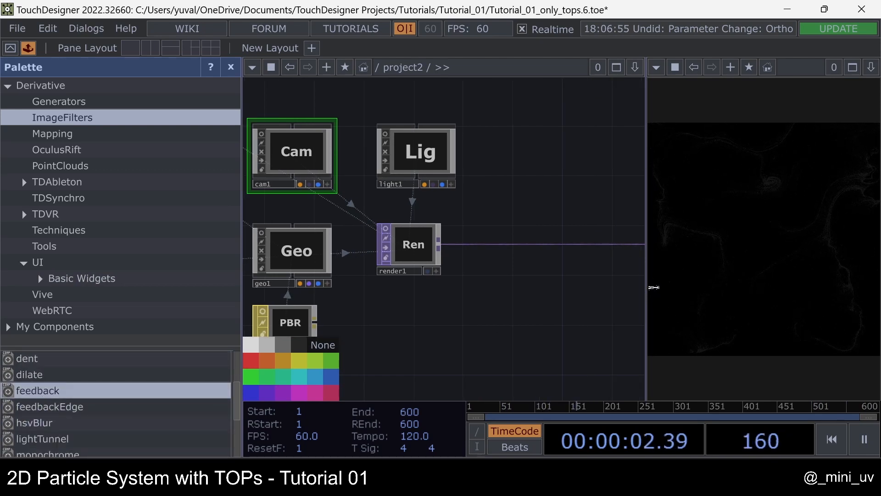
pyautogui.moveTo(490, 297); pyautogui.dragTo(490, 297)
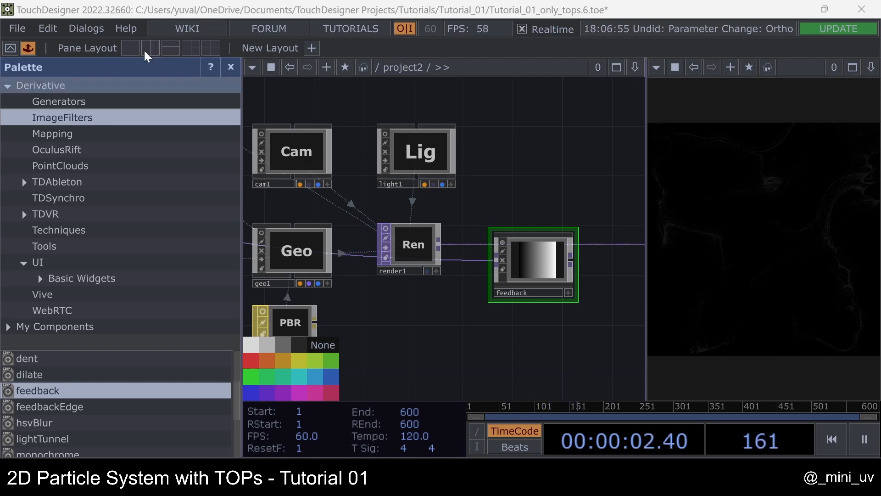
pyautogui.click(231, 67)
# Wire the feedback component between render1 and level1 and align it with the render chain.
pyautogui.moveTo(291, 248); pyautogui.dragTo(298, 288)
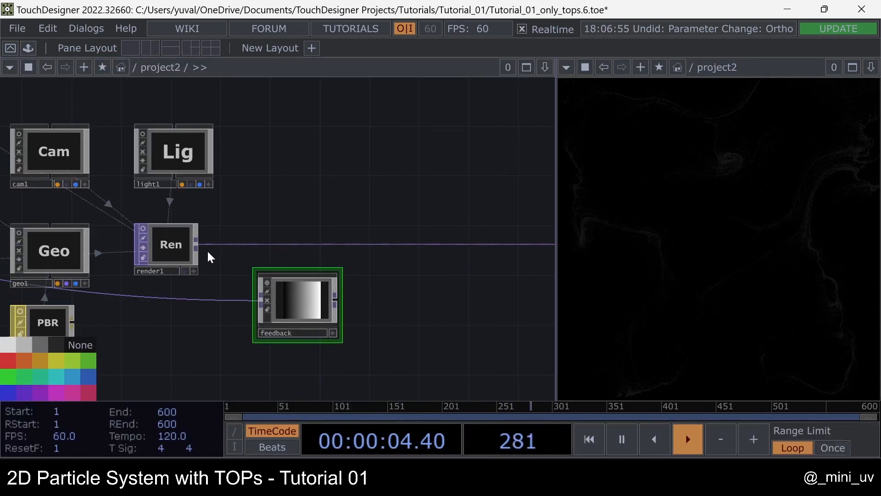
pyautogui.moveTo(238, 301); pyautogui.dragTo(376, 243)
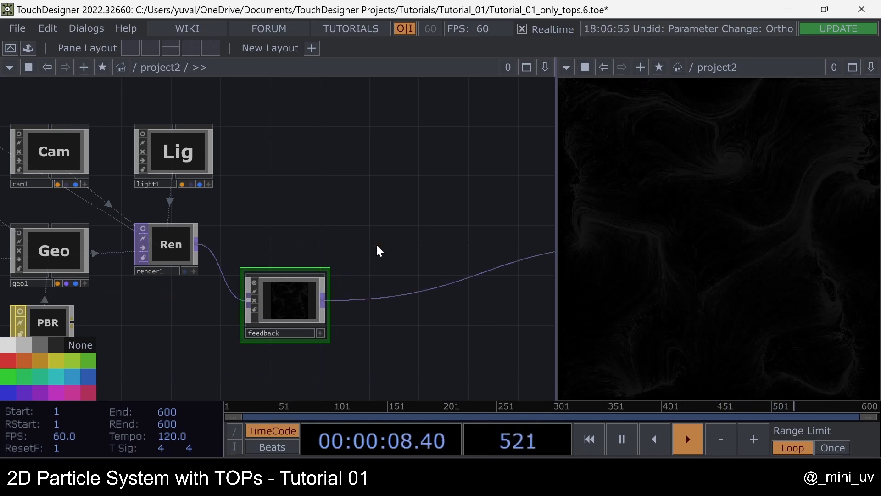
pyautogui.moveTo(291, 300); pyautogui.dragTo(297, 247)
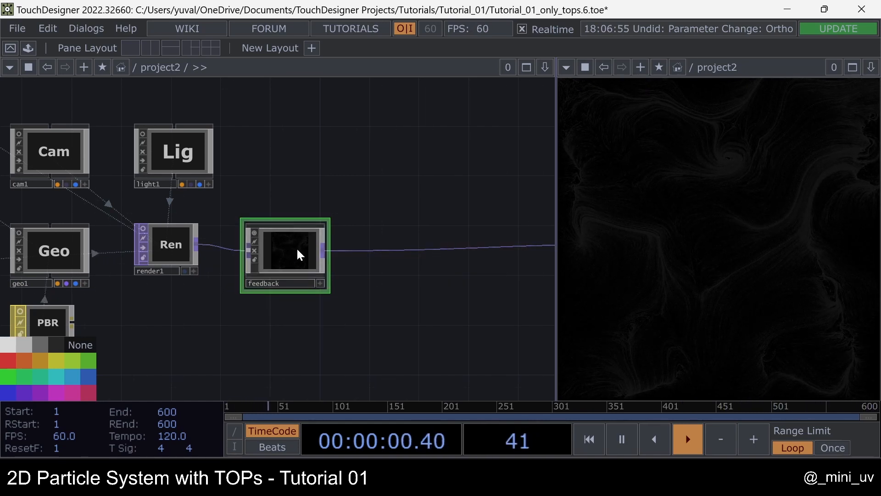
# Set the feedback component's Opacity to 0.98 and its Dry / Wet Mix to 0.58.
pyautogui.press('p')
pyautogui.moveTo(61, 219); pyautogui.dragTo(11, 220, button='middle')
pyautogui.click(345, 176)
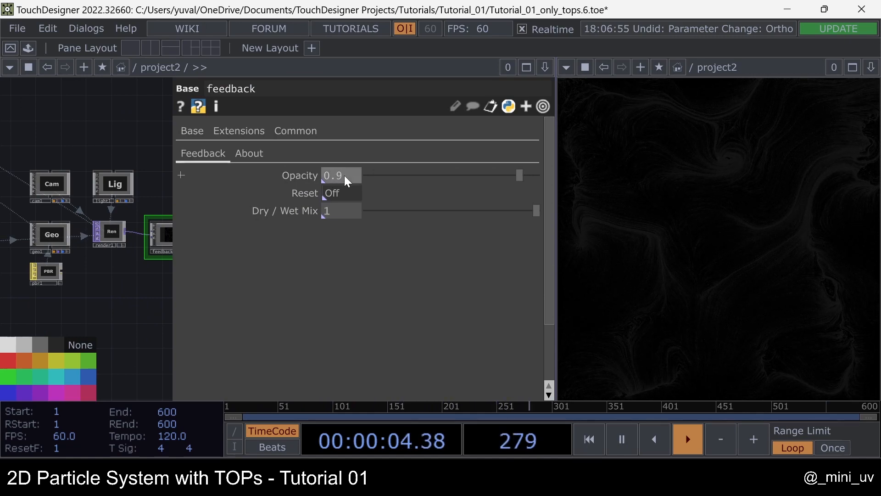
pyautogui.write('8')
pyautogui.press('Return')
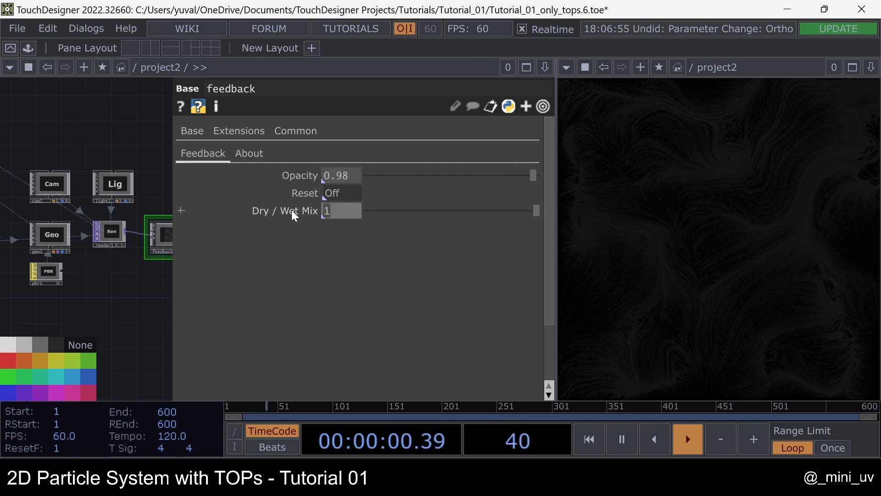
pyautogui.write('0.58')
pyautogui.press('Return')
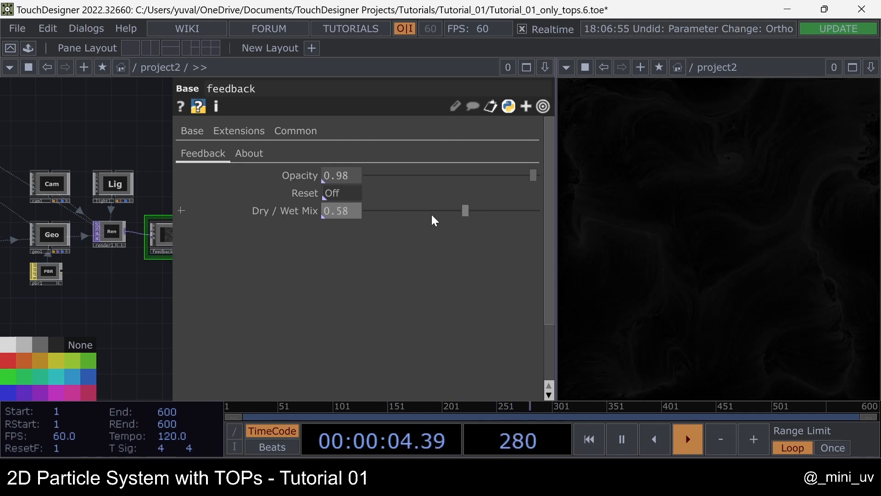
pyautogui.press('p')
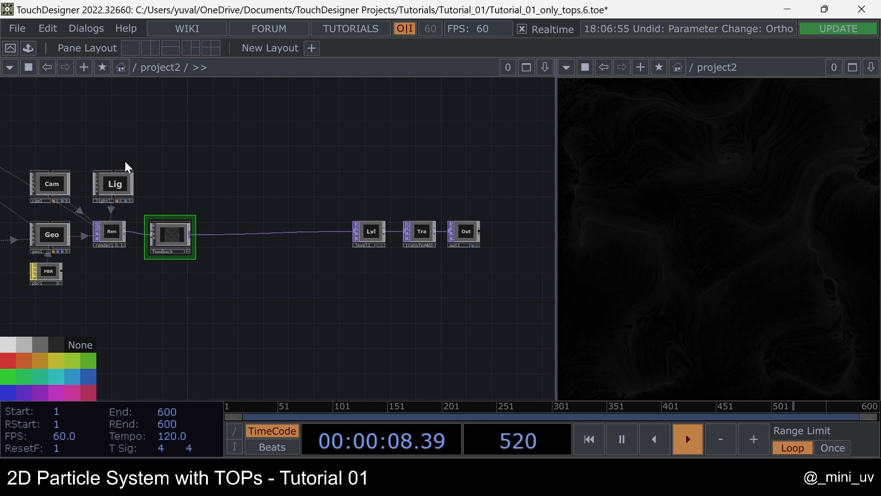
# Add the bloom component from the Palette's ImageFilters to the network after feedback.
pyautogui.moveTo(264, 156); pyautogui.dragTo(305, 156)
pyautogui.click(28, 47)
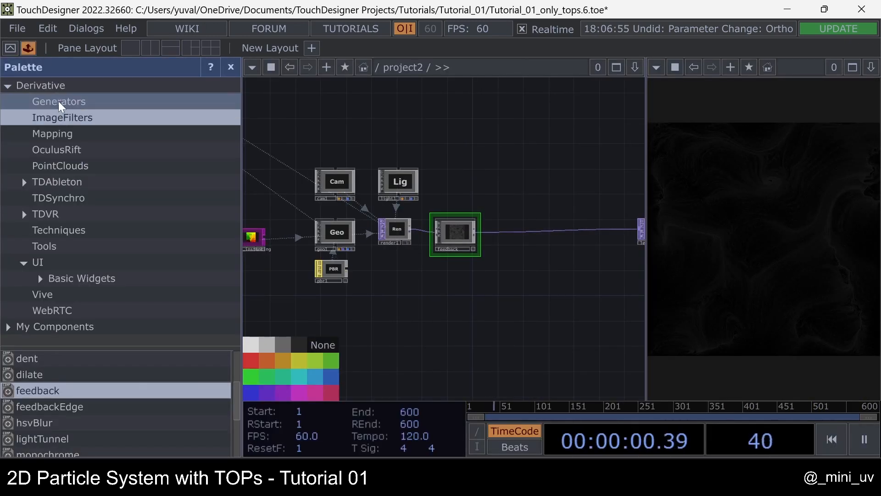
pyautogui.scroll(2, 81, 430)
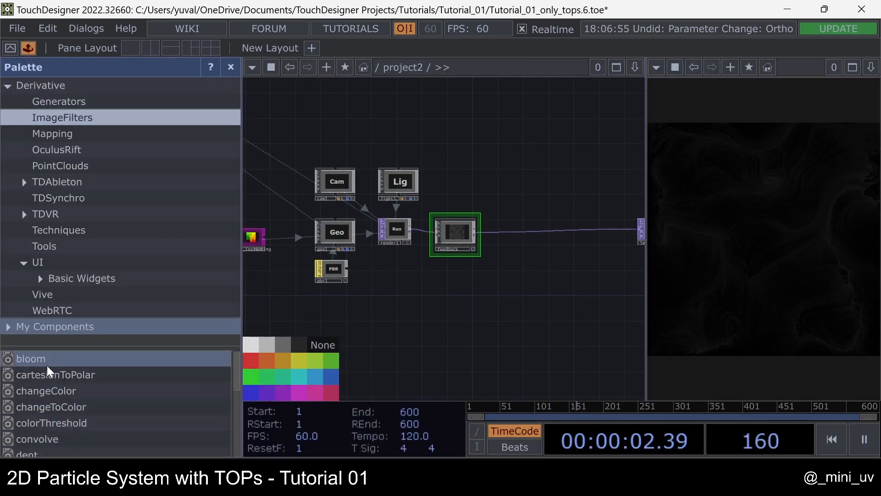
pyautogui.moveTo(47, 357); pyautogui.dragTo(524, 257)
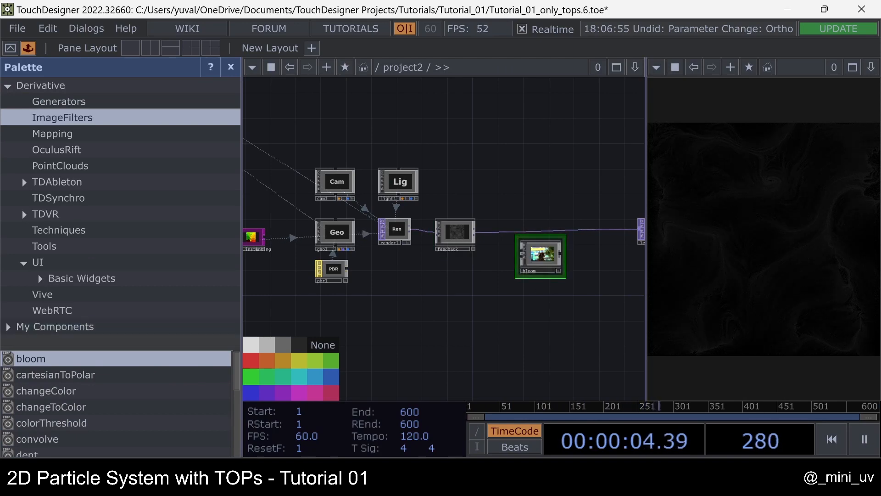
pyautogui.scroll(5, 509, 194)
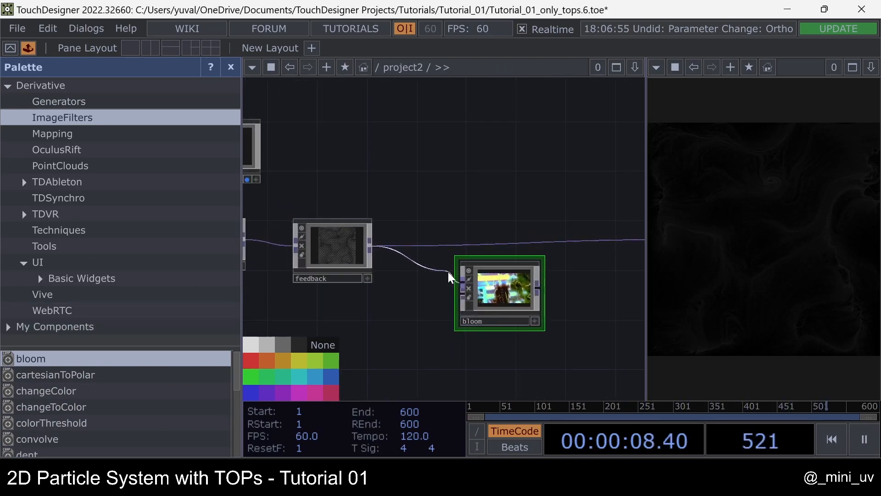
# Close the Palette and wire bloom between feedback and level1, aligned with the chain.
pyautogui.click(231, 67)
pyautogui.click(294, 288)
pyautogui.click(343, 248)
pyautogui.moveTo(253, 296); pyautogui.dragTo(235, 265)
# Set the bloom component's Threshold to 0 and its Blur Size to 1.
pyautogui.press('p')
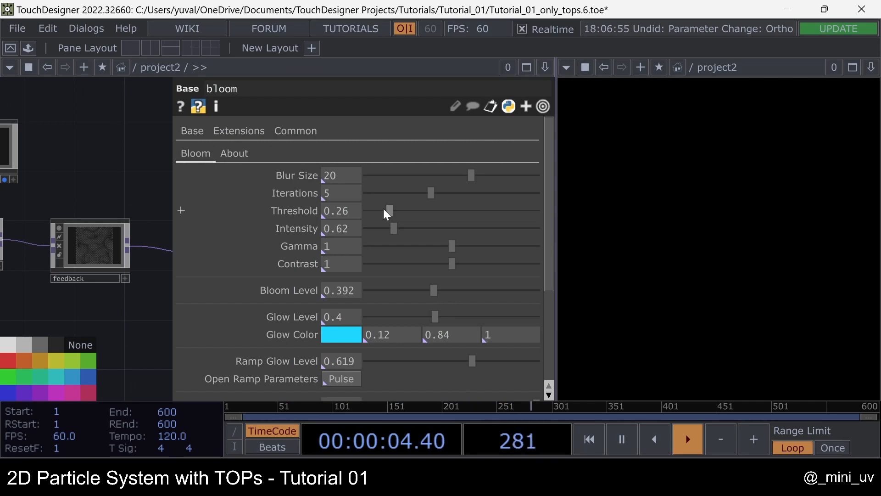
pyautogui.moveTo(384, 210); pyautogui.dragTo(144, 205)
pyautogui.scroll(-1, 397, 223)
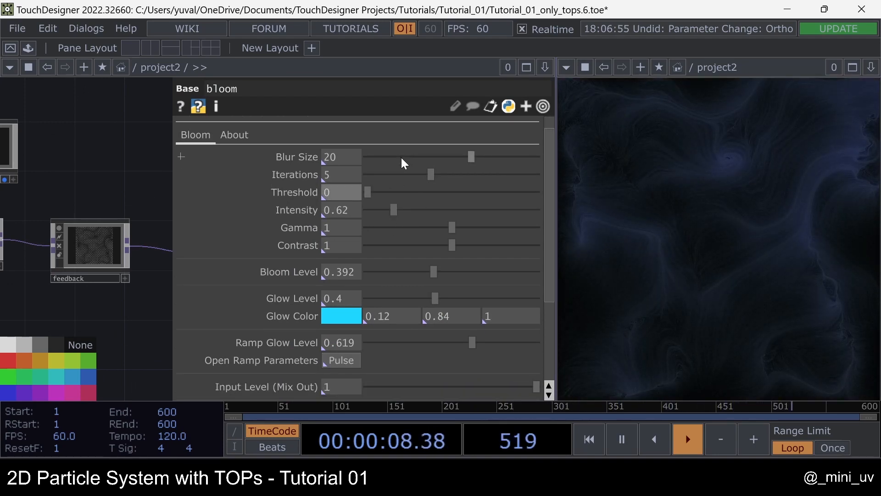
pyautogui.moveTo(401, 157); pyautogui.dragTo(323, 173)
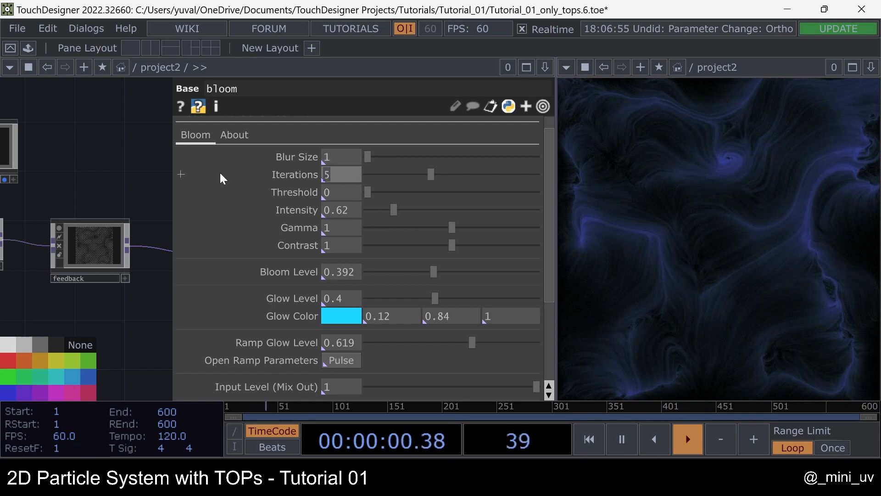
# Set the bloom component's Iterations to 2 and its Intensity to 0.85.
pyautogui.write('2')
pyautogui.press('Return')
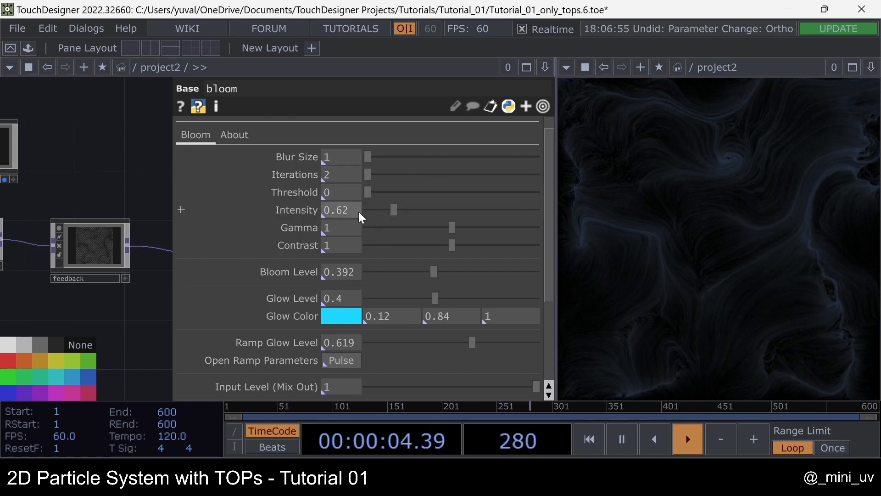
pyautogui.write('0.')
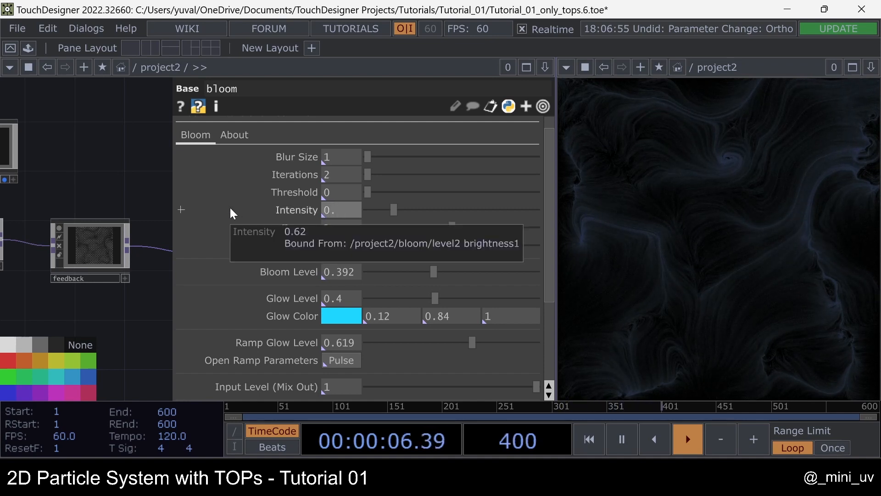
pyautogui.write('85')
pyautogui.press('Return')
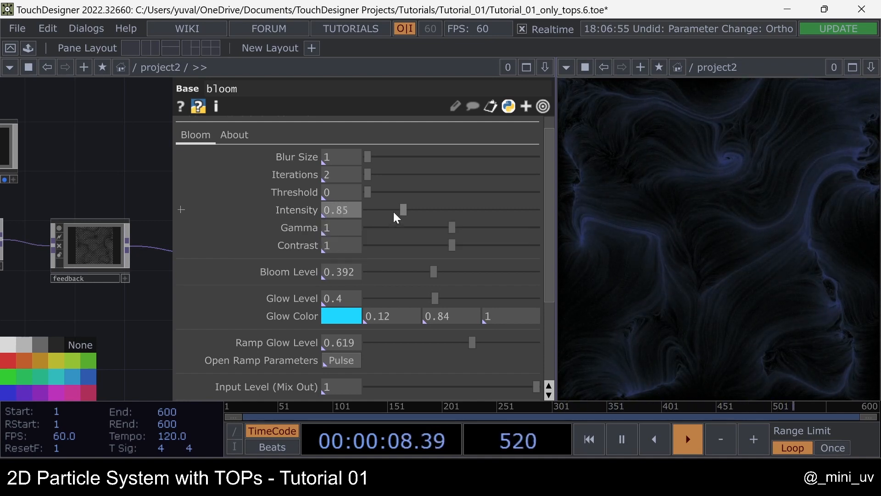
# Set the bloom component's Bloom Level to 1, and both its Glow Level and Ramp Glow Level to 0.
pyautogui.moveTo(425, 267); pyautogui.dragTo(590, 261)
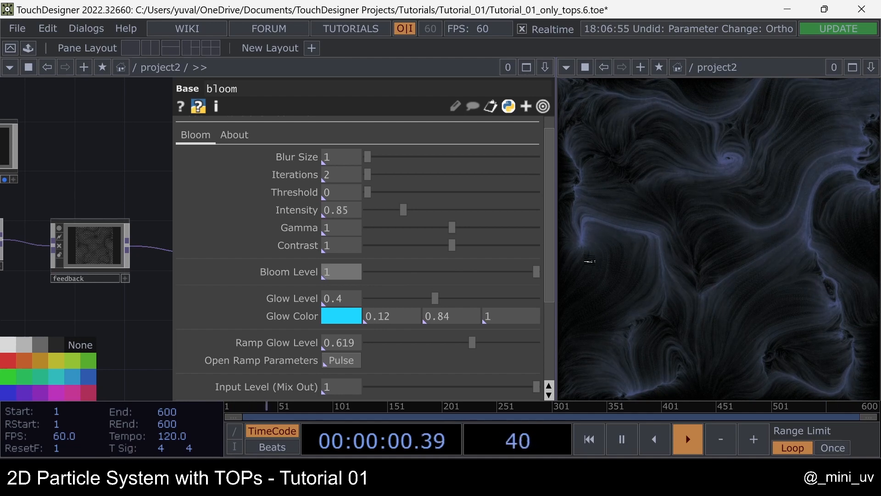
pyautogui.scroll(-1, 375, 264)
pyautogui.moveTo(438, 279); pyautogui.dragTo(242, 267)
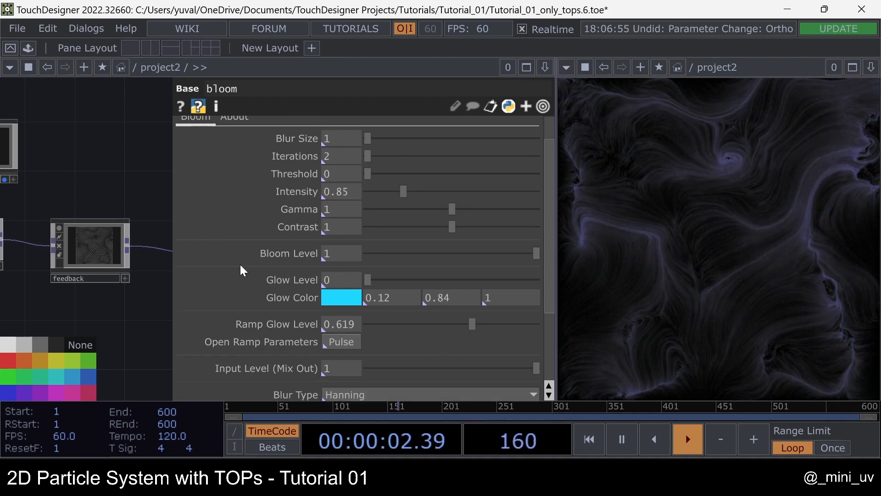
pyautogui.scroll(-4, 349, 229)
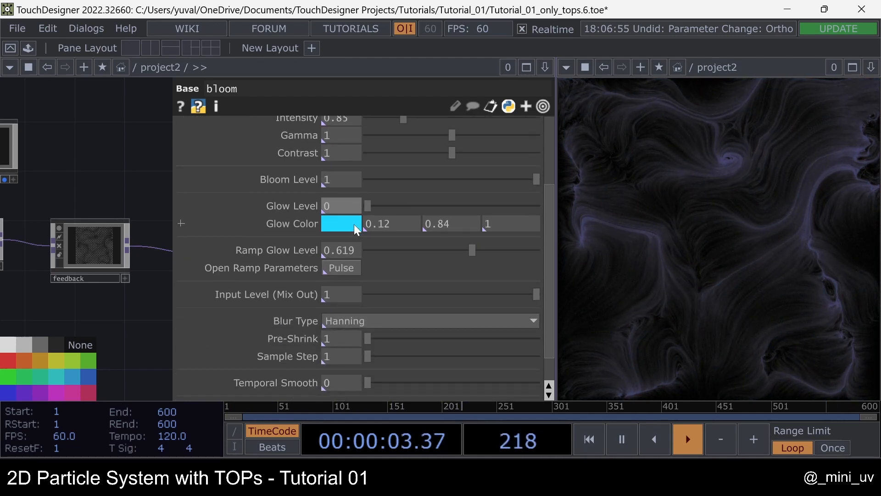
pyautogui.click(415, 251)
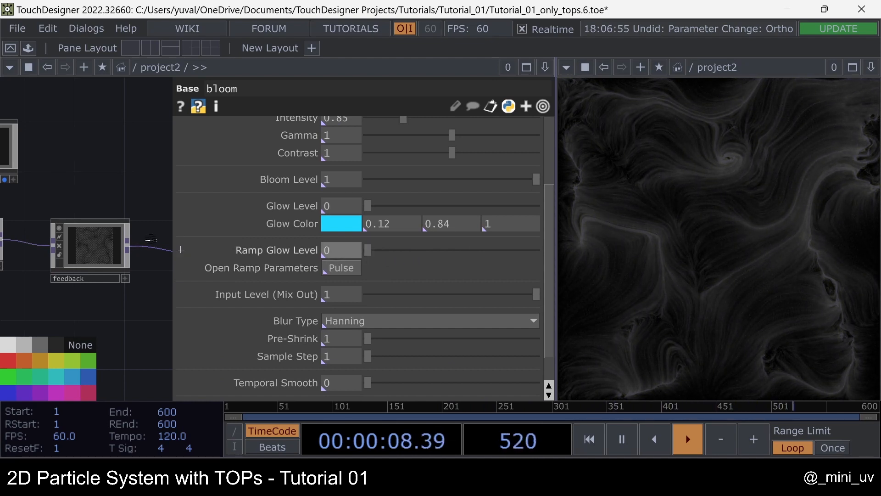
# Set the Dimmer of light1 to 3 to brighten the rendered particles.
pyautogui.scroll(-4, 100, 172)
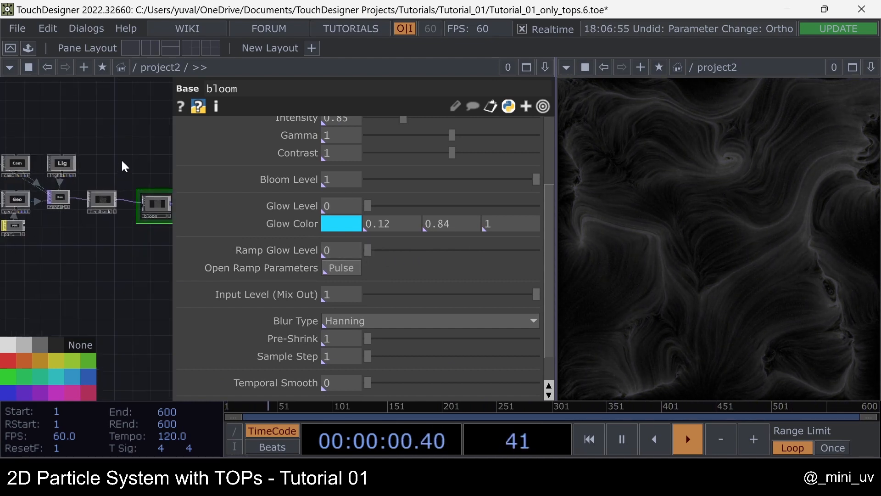
pyautogui.press('p')
pyautogui.moveTo(153, 152); pyautogui.dragTo(259, 166)
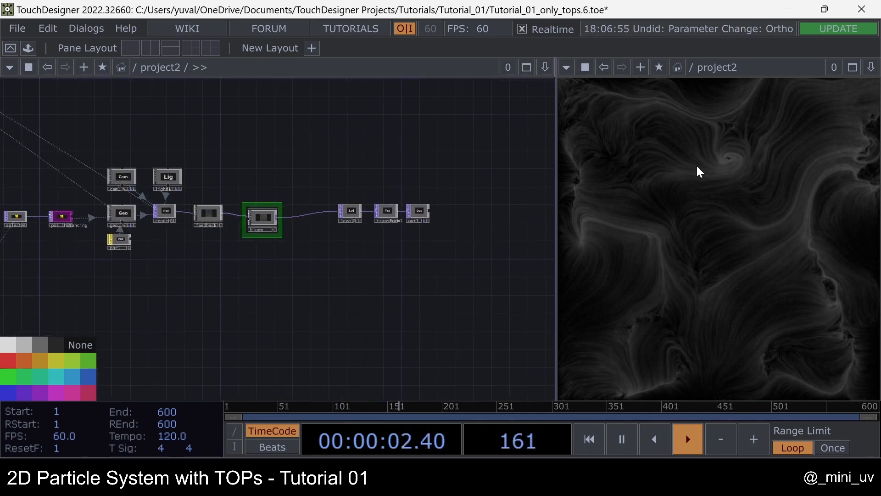
pyautogui.scroll(5, 138, 243)
pyautogui.click(86, 243)
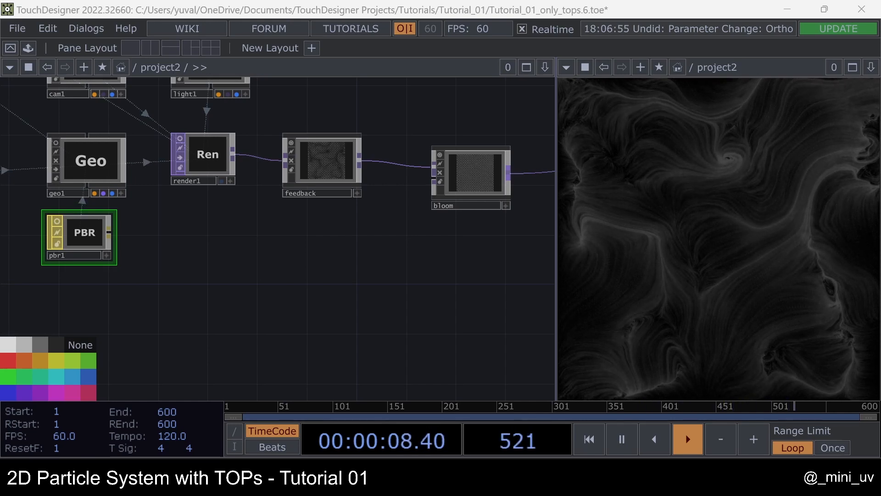
pyautogui.scroll(-6, 185, 266)
pyautogui.scroll(6, 229, 280)
pyautogui.click(222, 263)
pyautogui.press('p')
pyautogui.click(287, 132)
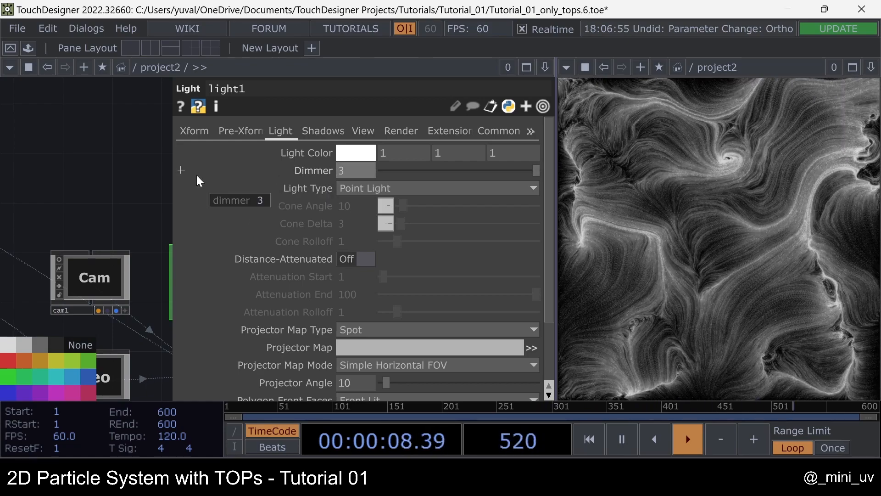
pyautogui.press('p')
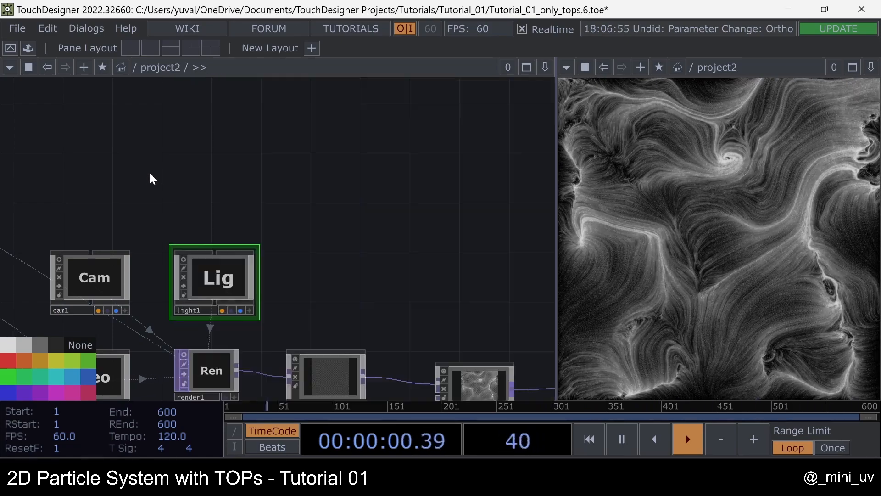
# Raise the bloom component's Intensity further to strengthen the bright particle trails.
pyautogui.scroll(-5, 150, 172)
pyautogui.scroll(3, 353, 235)
pyautogui.scroll(2, 350, 240)
pyautogui.moveTo(243, 205); pyautogui.dragTo(357, 183)
pyautogui.click(252, 263)
pyautogui.press('p')
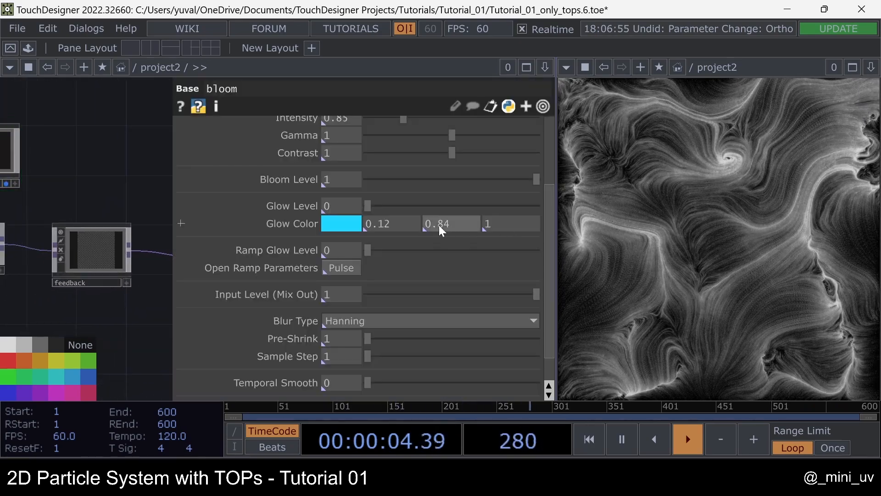
pyautogui.scroll(3, 429, 179)
pyautogui.moveTo(398, 170); pyautogui.dragTo(435, 171)
pyautogui.press('p')
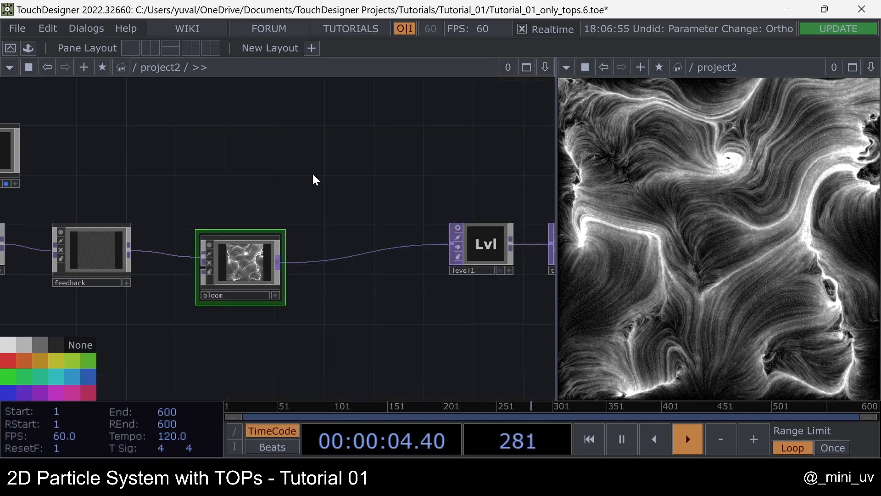
# Set noise2's Exponent to 2.53 and undo the trial change to its Amplitude.
pyautogui.scroll(-5, 367, 239)
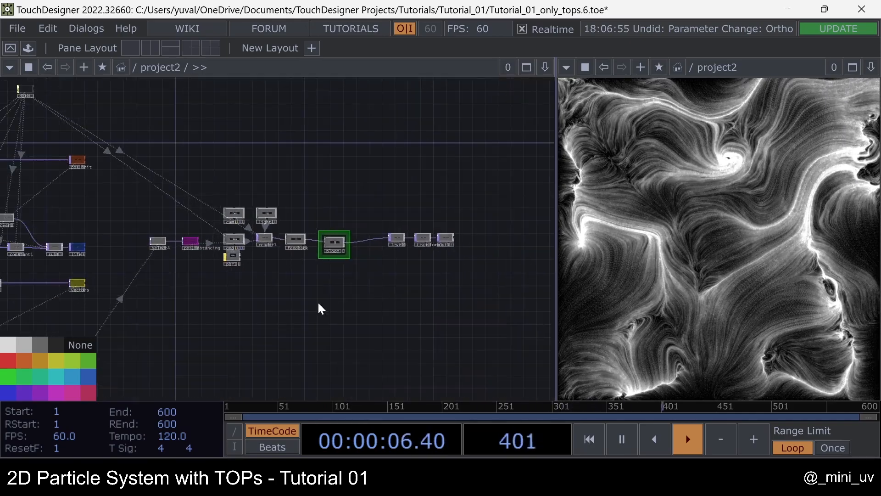
pyautogui.scroll(-2, 317, 301)
pyautogui.scroll(8, 244, 303)
pyautogui.moveTo(225, 287); pyautogui.dragTo(344, 319)
pyautogui.scroll(5, 153, 196)
pyautogui.click(153, 193)
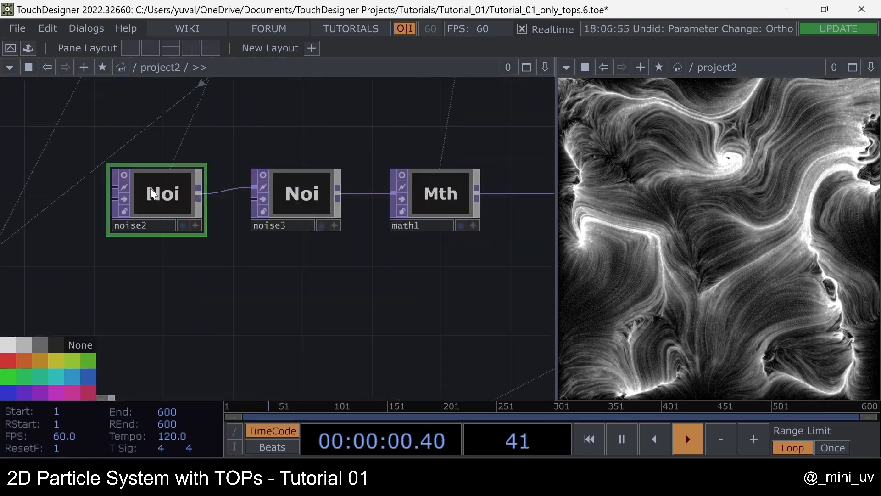
pyautogui.press('p')
pyautogui.click(199, 133)
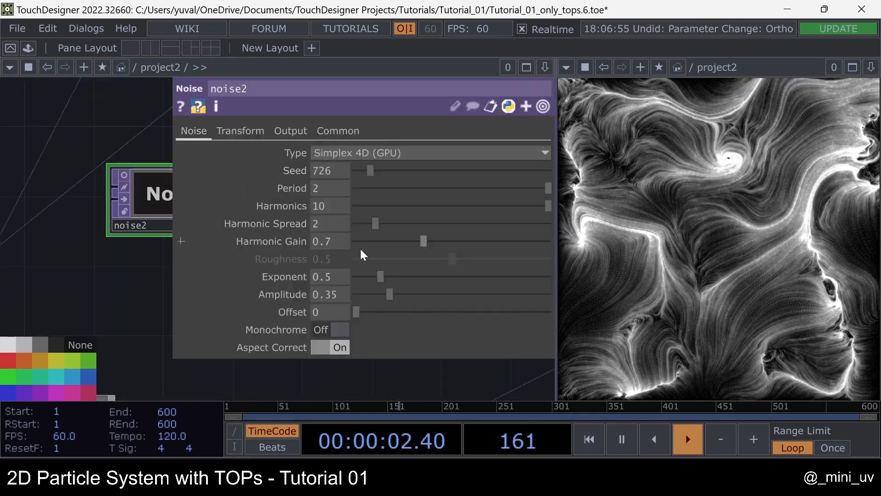
pyautogui.moveTo(378, 274); pyautogui.dragTo(482, 271)
pyautogui.hotkey('ctrl', 'z')
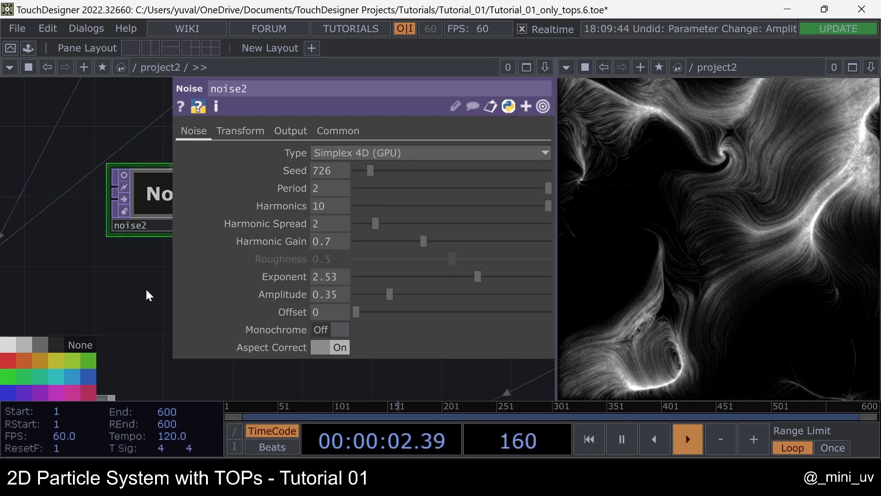
pyautogui.press('p')
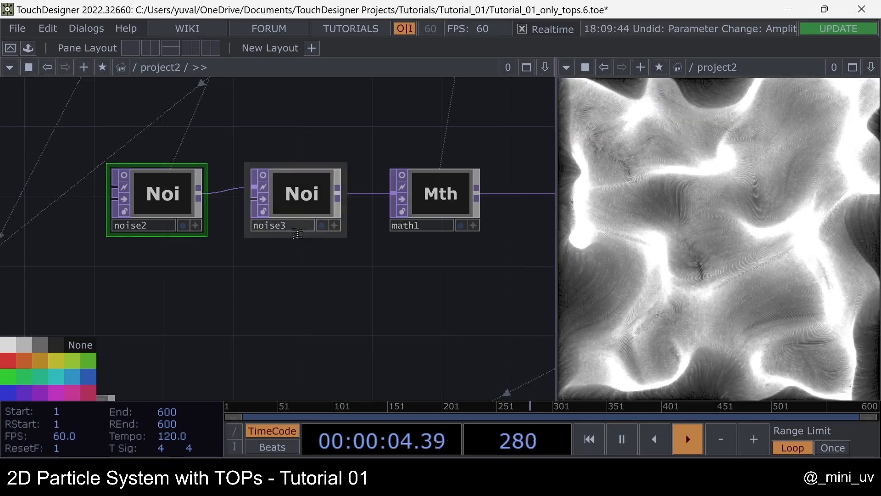
# Animate noise2 by entering the expression absTime.seconds*0.1 for its Translate Z.
pyautogui.scroll(-1, 240, 282)
pyautogui.scroll(-1, 240, 282)
pyautogui.scroll(3, 253, 147)
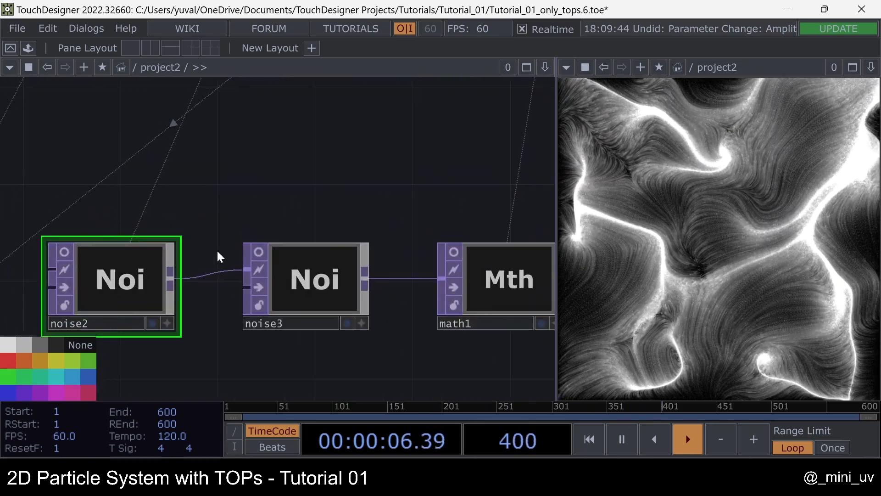
pyautogui.press('p')
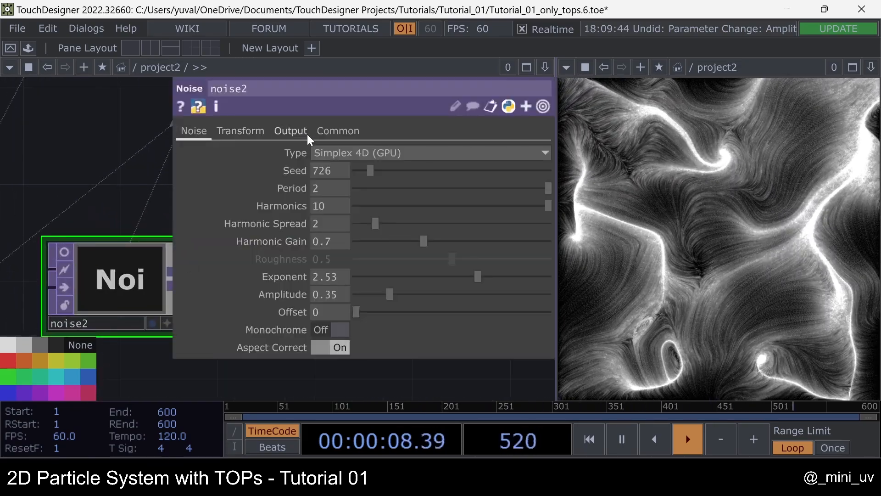
pyautogui.click(240, 130)
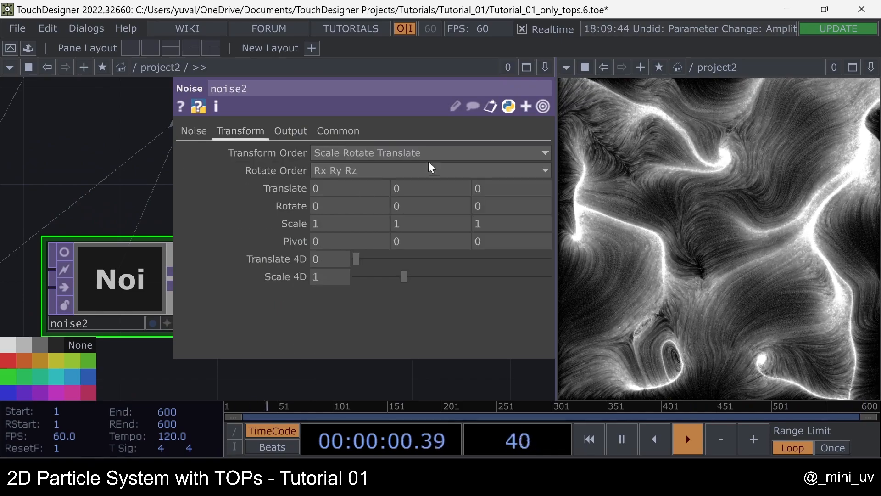
pyautogui.write('abs')
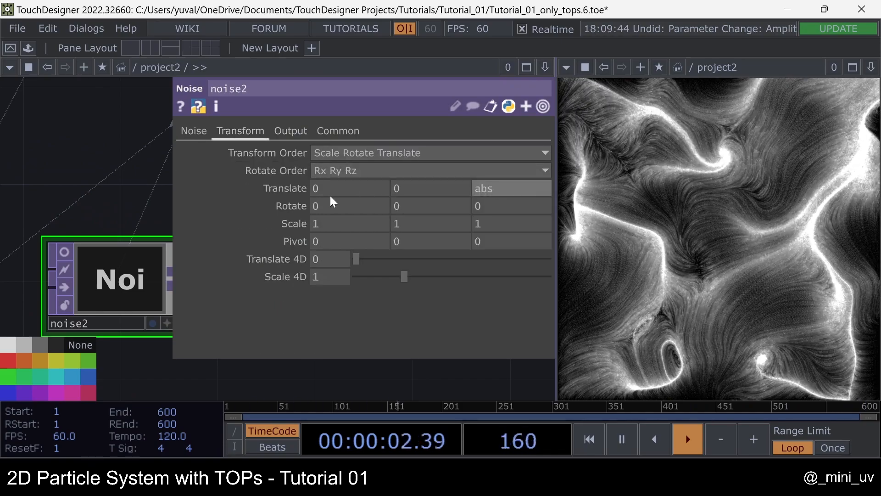
pyautogui.write('Time')
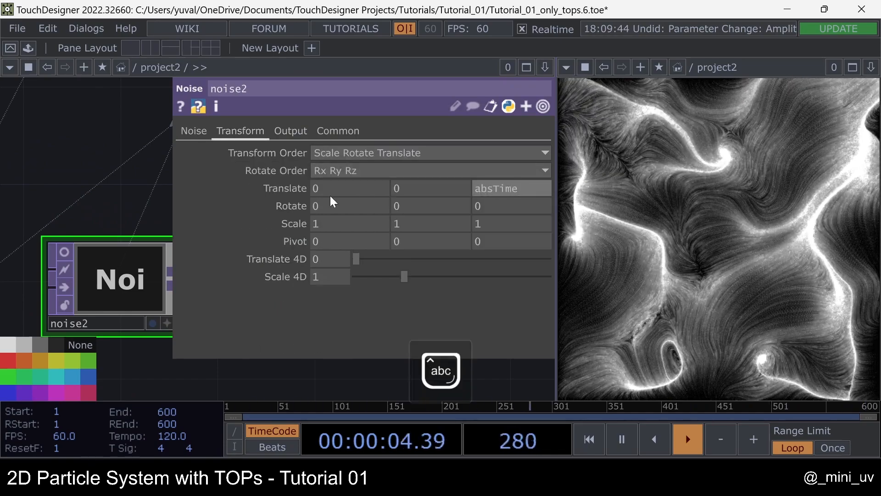
pyautogui.write('.seconds*10')
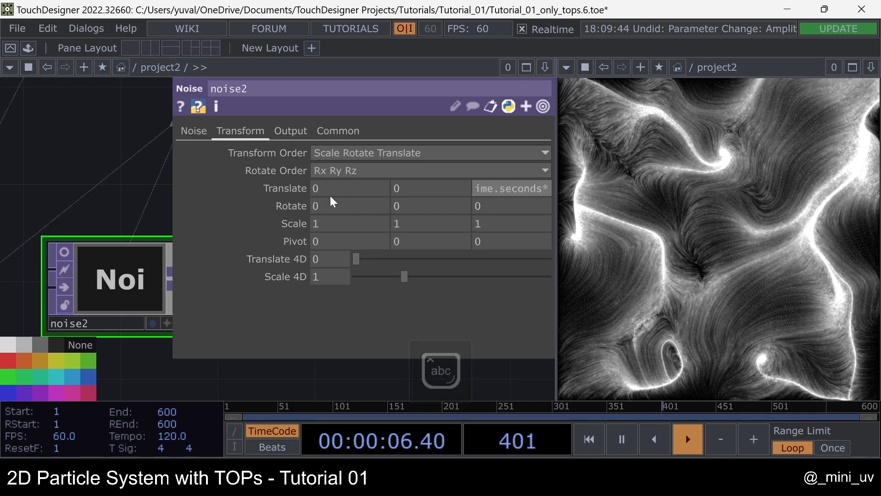
pyautogui.press('Return')
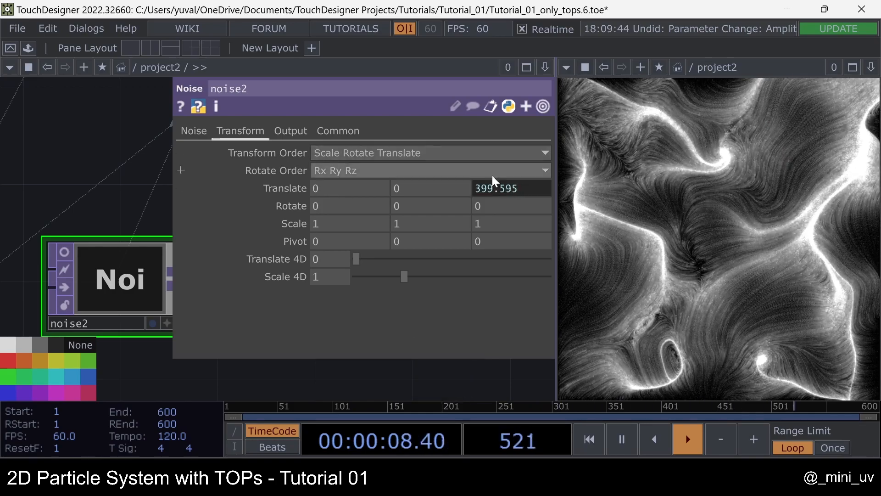
# Copy noise2's Translate Z expression absTime.seconds*0.1 to its Translate 4D parameter.
pyautogui.click(516, 187)
pyautogui.click(413, 239)
pyautogui.hotkey('ctrl', 'c')
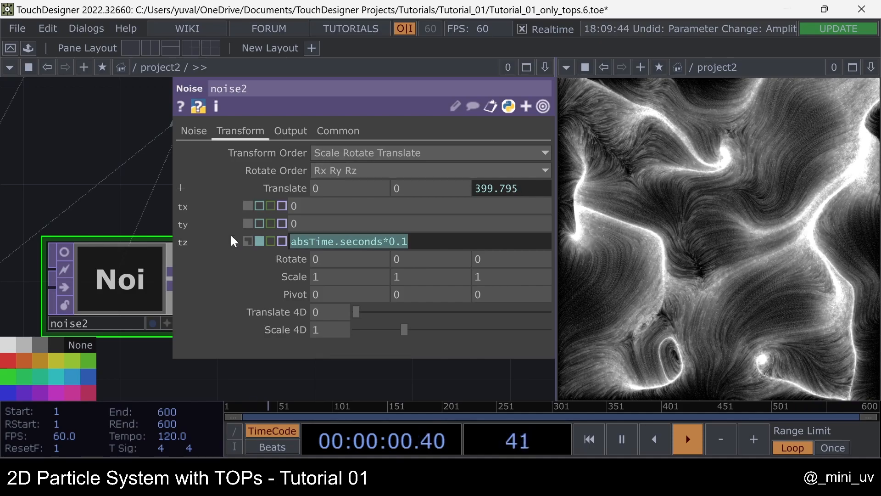
pyautogui.click(316, 308)
pyautogui.hotkey('ctrl', 'v')
pyautogui.press('Return')
# Paste the expression absTime.seconds*0.1 into noise3's Translate Z so that this noise is animated too.
pyautogui.scroll(-5, 114, 188)
pyautogui.scroll(4, 160, 201)
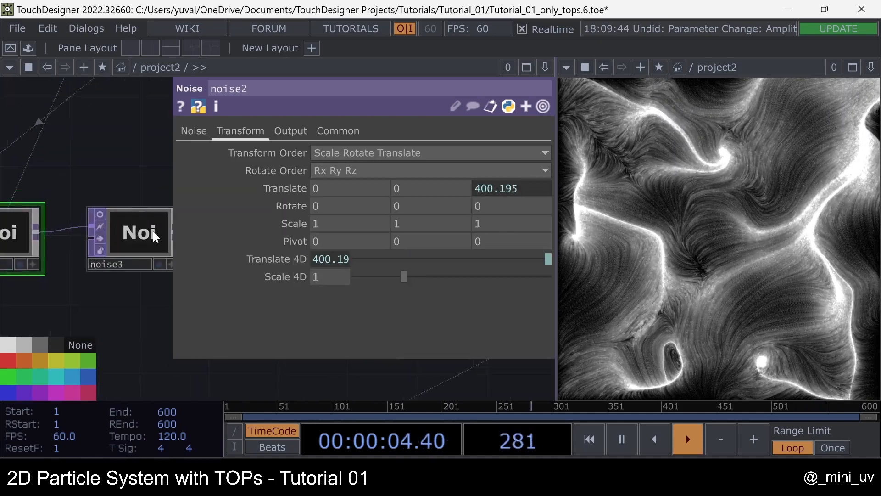
pyautogui.click(152, 228)
pyautogui.click(277, 130)
pyautogui.click(510, 188)
pyautogui.hotkey('ctrl', 'v')
pyautogui.press('Return')
pyautogui.press('p')
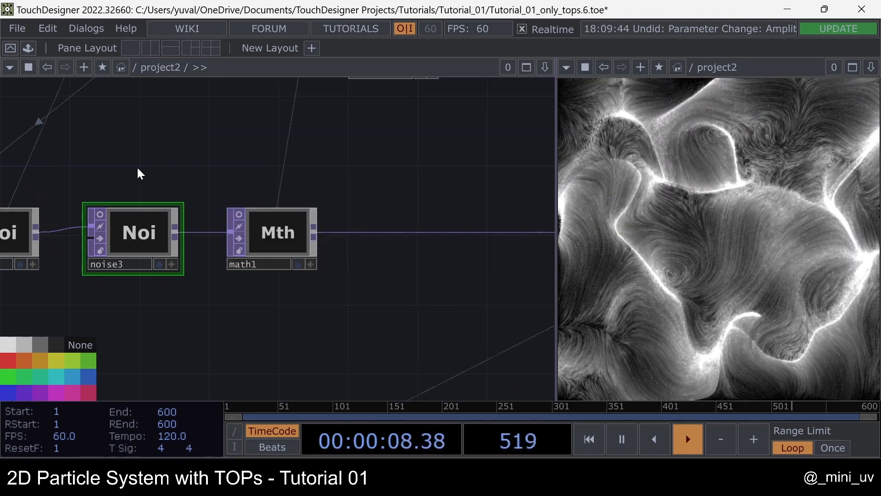
# Turn on the viewers of the noise3 and noise2 operators to preview their animated textures.
pyautogui.scroll(-5, 138, 169)
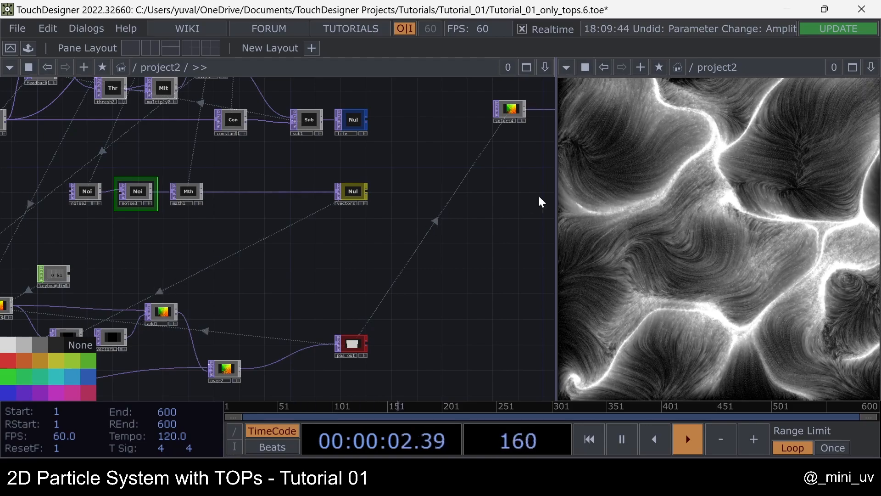
pyautogui.scroll(1, 86, 182)
pyautogui.scroll(6, 87, 184)
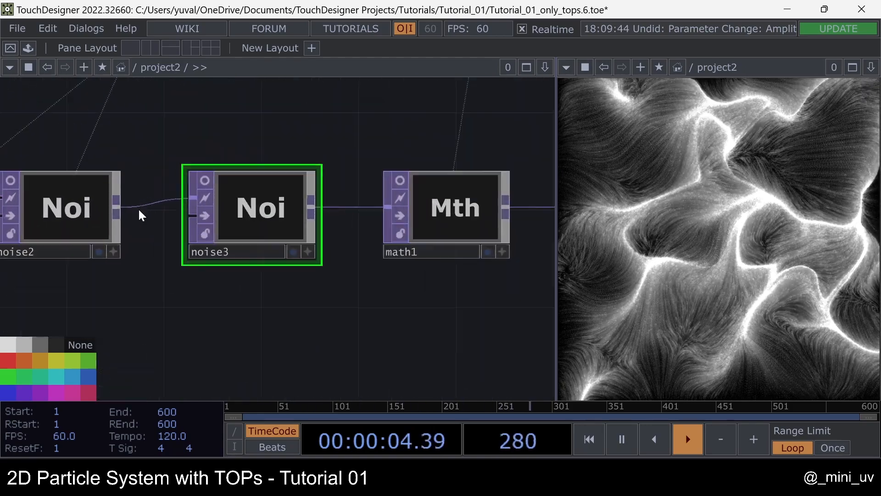
pyautogui.moveTo(287, 122); pyautogui.dragTo(413, 123)
pyautogui.scroll(3, 335, 181)
pyautogui.click(321, 178)
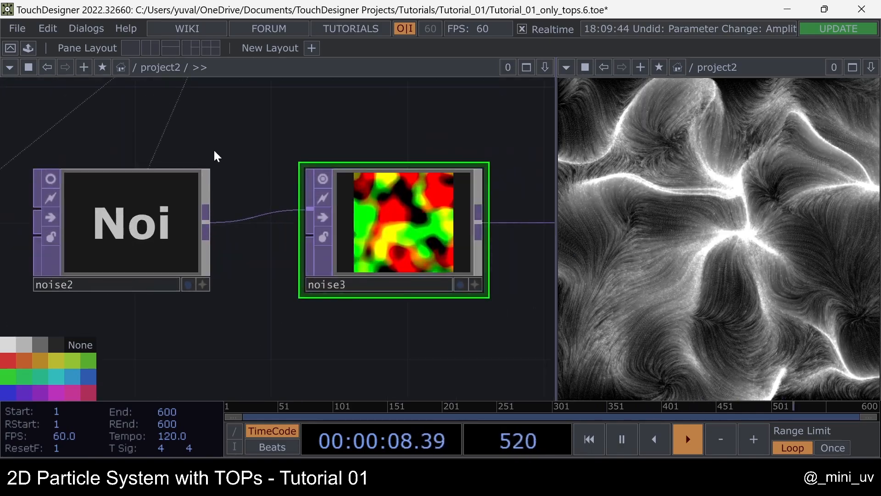
pyautogui.moveTo(214, 148); pyautogui.dragTo(286, 139)
pyautogui.click(123, 169)
pyautogui.scroll(2, 429, 191)
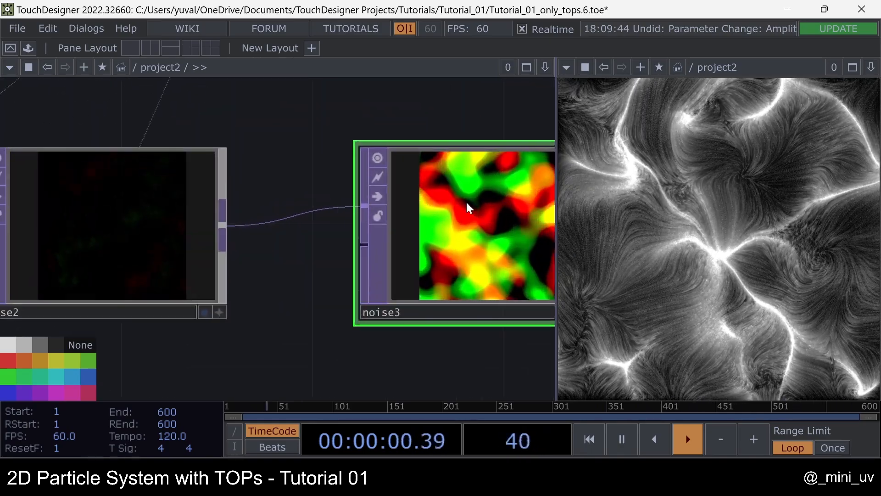
# Open noise3's Noise parameters and examine its texture preview next to that of noise2.
pyautogui.press('p')
pyautogui.click(230, 131)
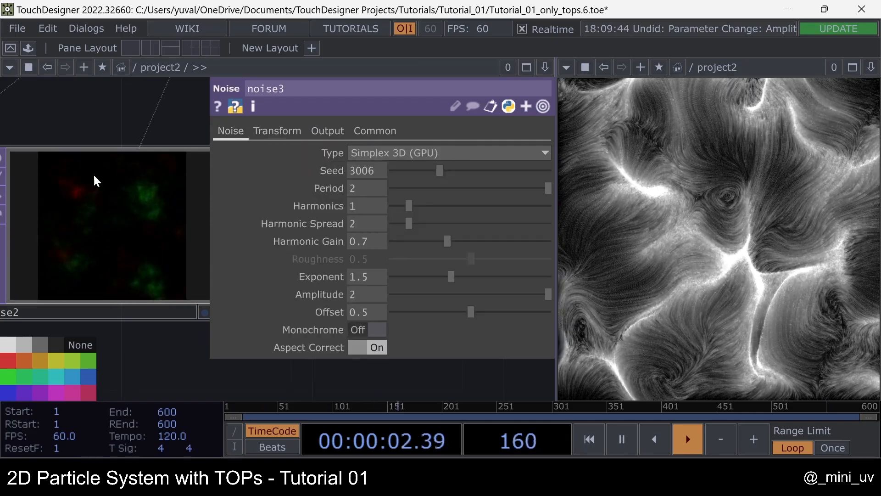
pyautogui.scroll(-5, 93, 173)
pyautogui.scroll(1, 86, 175)
pyautogui.scroll(5, 117, 117)
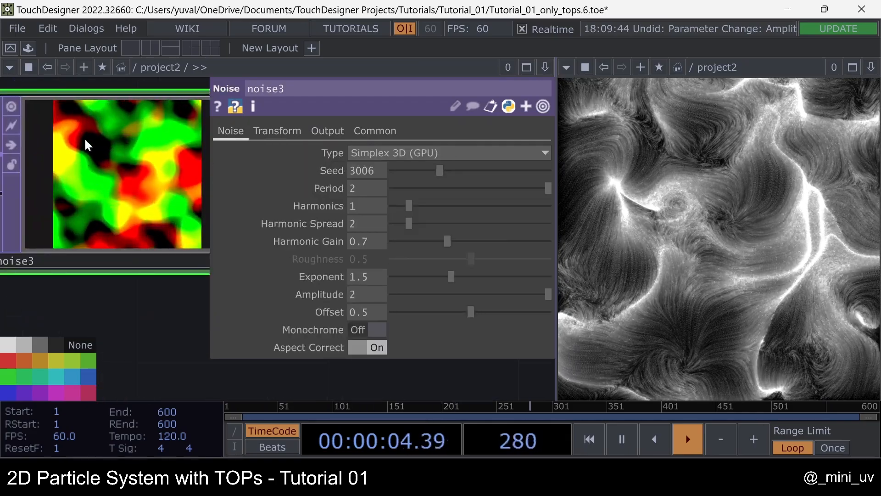
# Set noise3's Harmonic Gain to 1.94, Harmonic Spread to 4 and Period to 1.9, checking the change in its texture preview.
pyautogui.scroll(2, 88, 155)
pyautogui.moveTo(455, 244); pyautogui.dragTo(544, 243)
pyautogui.moveTo(418, 220)
pyautogui.mouseDown()
pyautogui.moveTo(405, 208)
pyautogui.moveTo(425, 219)
pyautogui.mouseUp()
pyautogui.moveTo(434, 186); pyautogui.dragTo(543, 182)
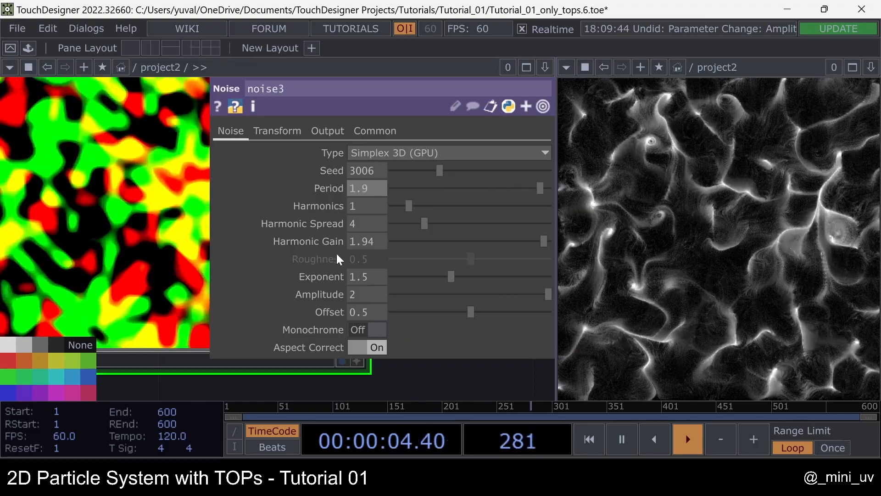
pyautogui.scroll(-3, 166, 248)
pyautogui.scroll(5, 166, 231)
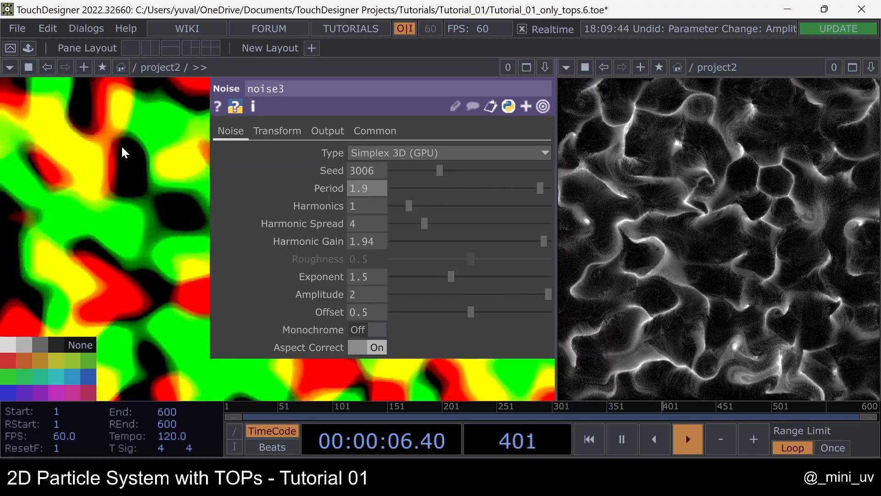
pyautogui.scroll(-1, 108, 149)
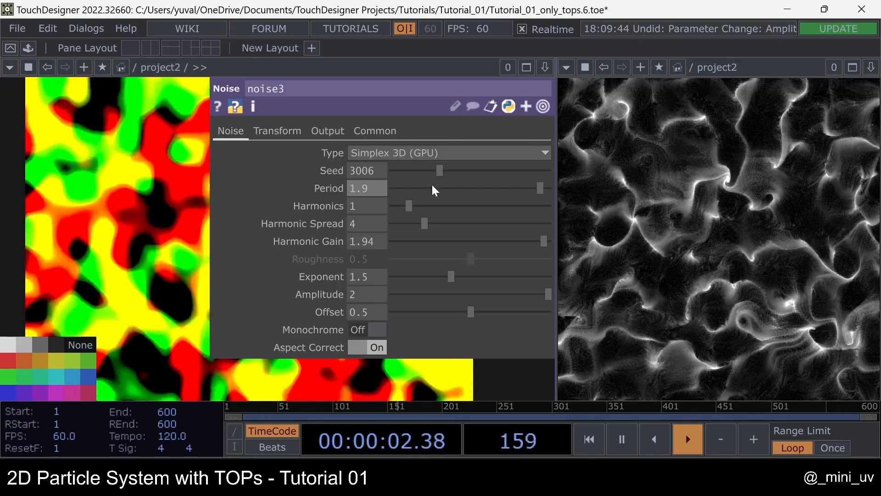
# Reduce noise3's Period to 0.78 and its Harmonic Gain to 0.
pyautogui.click(465, 189)
pyautogui.moveTo(465, 189); pyautogui.dragTo(454, 189)
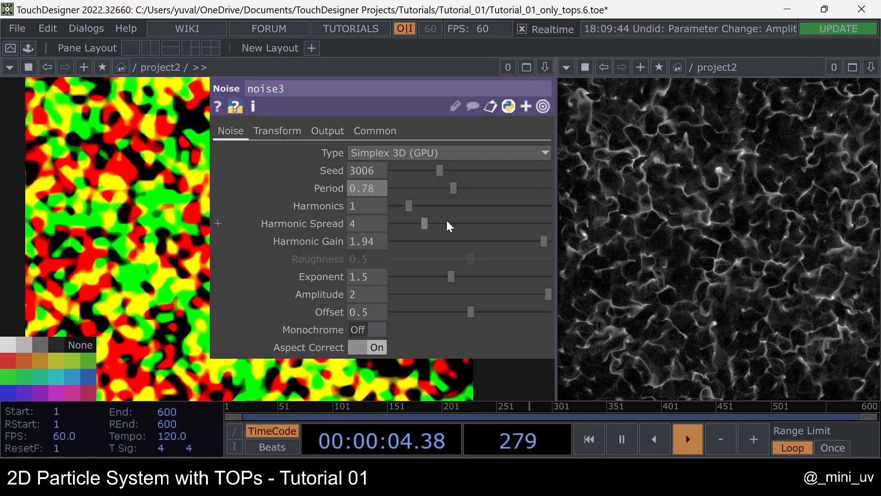
pyautogui.moveTo(475, 236); pyautogui.dragTo(378, 231)
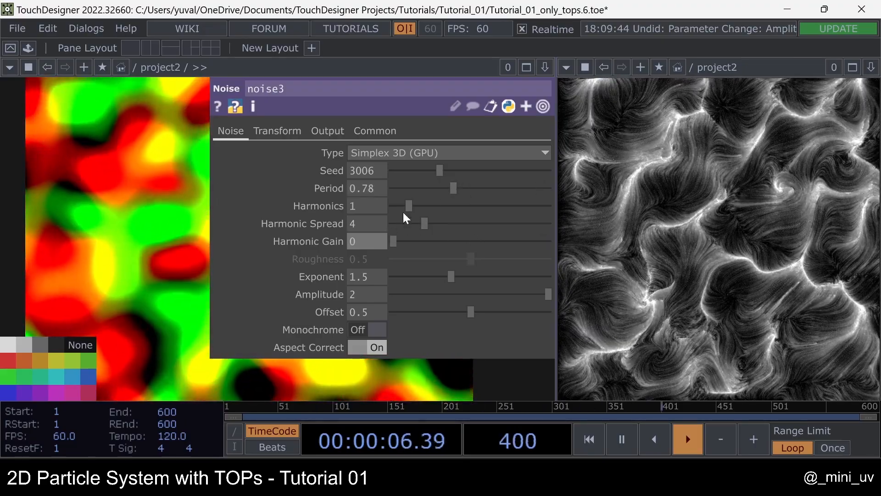
pyautogui.scroll(-3, 352, 197)
pyautogui.scroll(-4, 94, 193)
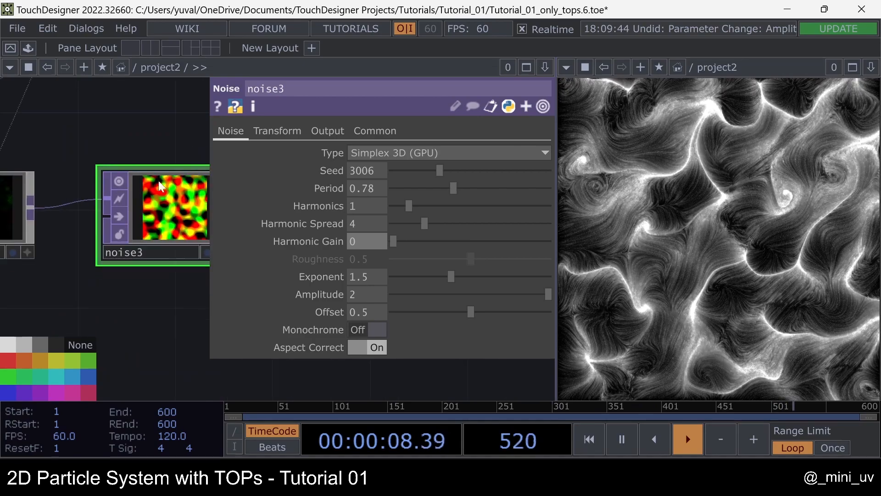
pyautogui.scroll(4, 441, 196)
pyautogui.scroll(1, 421, 200)
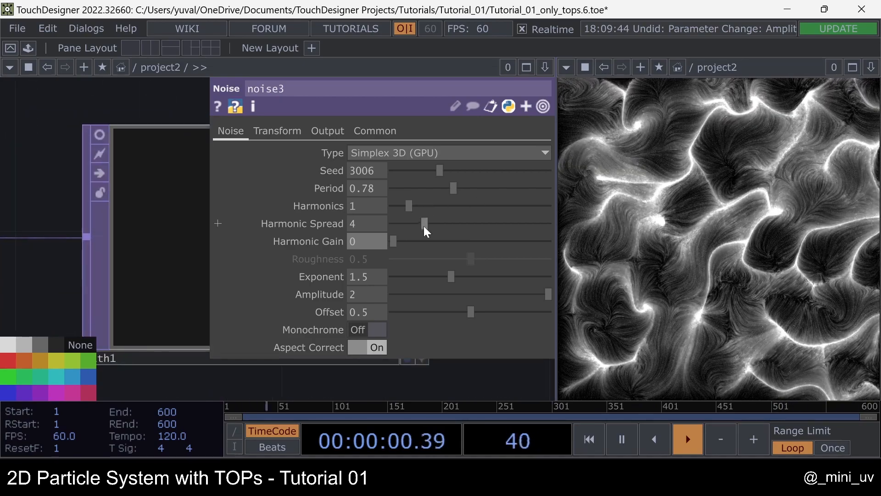
# Set noise3's Exponent to 1.47 and hide the parameter window.
pyautogui.moveTo(451, 275)
pyautogui.mouseDown()
pyautogui.moveTo(385, 277)
pyautogui.moveTo(451, 278)
pyautogui.mouseUp()
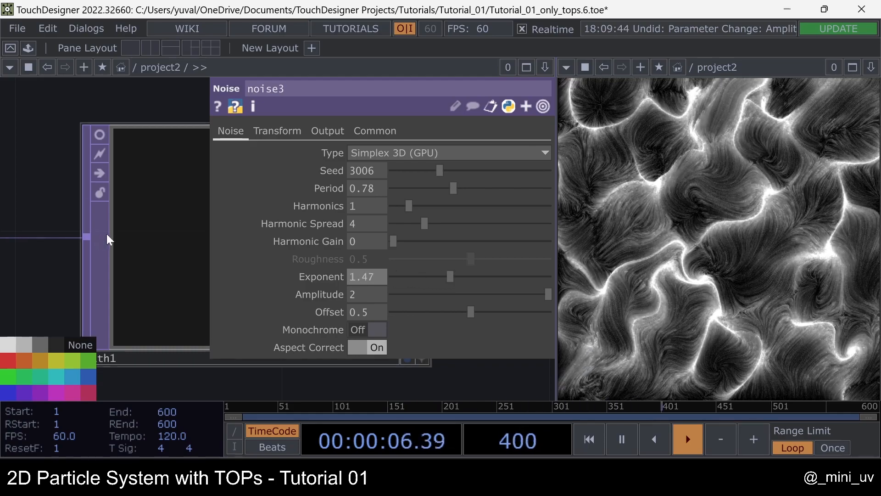
pyautogui.scroll(-5, 165, 228)
pyautogui.scroll(5, 69, 78)
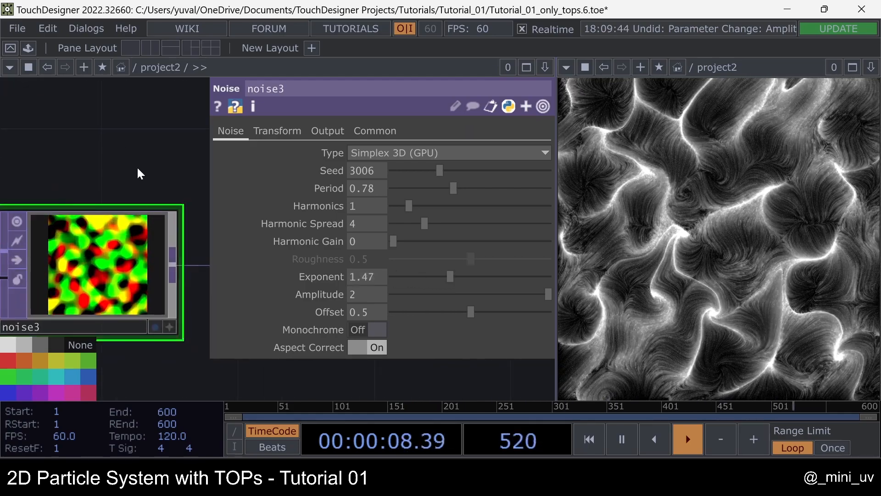
pyautogui.press('p')
pyautogui.moveTo(89, 193); pyautogui.dragTo(199, 186)
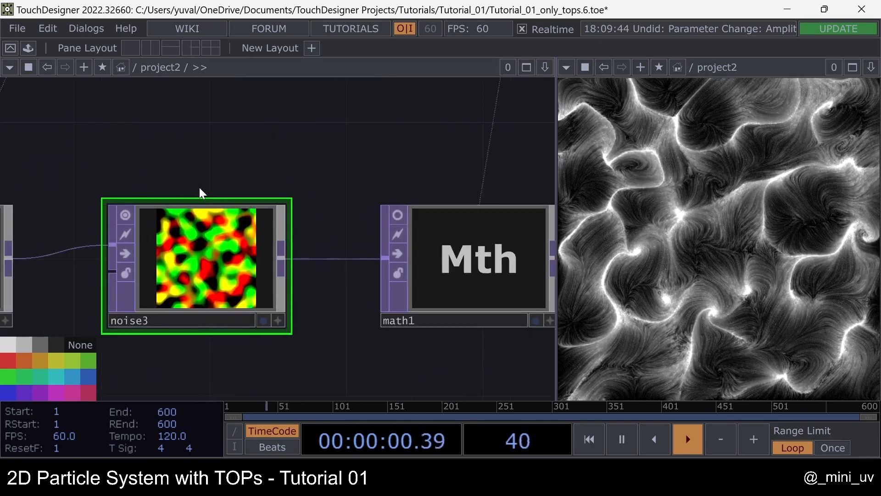
# Turn off the viewer of the noise3 operator in the vector noise chain.
pyautogui.moveTo(279, 178); pyautogui.dragTo(269, 178)
pyautogui.moveTo(323, 179); pyautogui.dragTo(298, 181)
pyautogui.scroll(-3, 299, 181)
pyautogui.scroll(2, 346, 203)
pyautogui.scroll(-5, 347, 203)
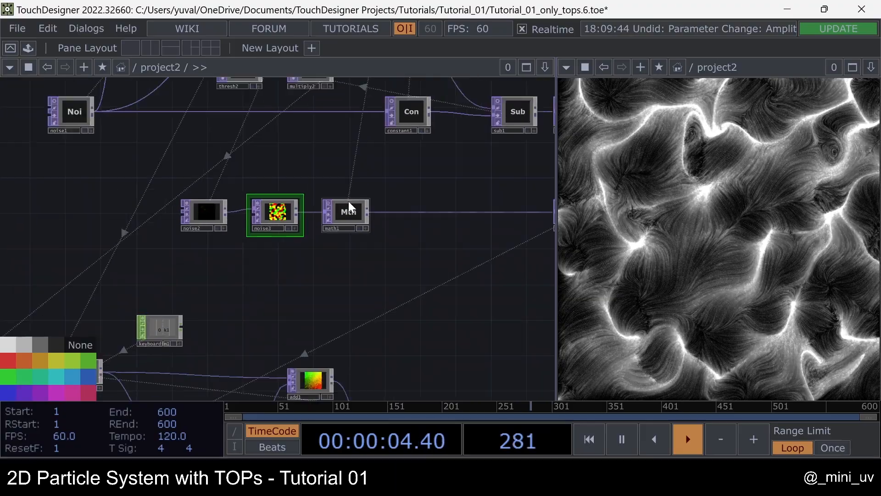
pyautogui.moveTo(385, 281); pyautogui.dragTo(263, 273)
pyautogui.scroll(-3, 264, 273)
pyautogui.moveTo(284, 323); pyautogui.dragTo(267, 307)
pyautogui.moveTo(437, 284); pyautogui.dragTo(206, 305)
pyautogui.scroll(-3, 391, 243)
pyautogui.scroll(8, 207, 260)
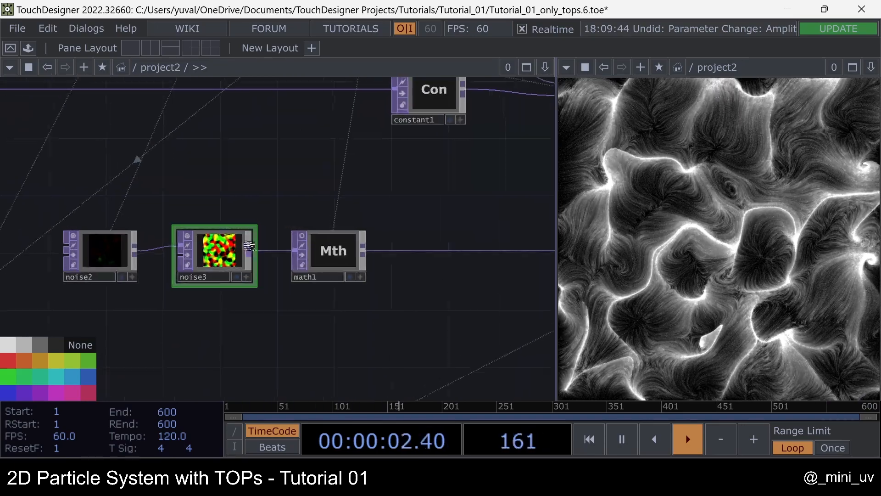
pyautogui.scroll(4, 238, 235)
pyautogui.click(221, 234)
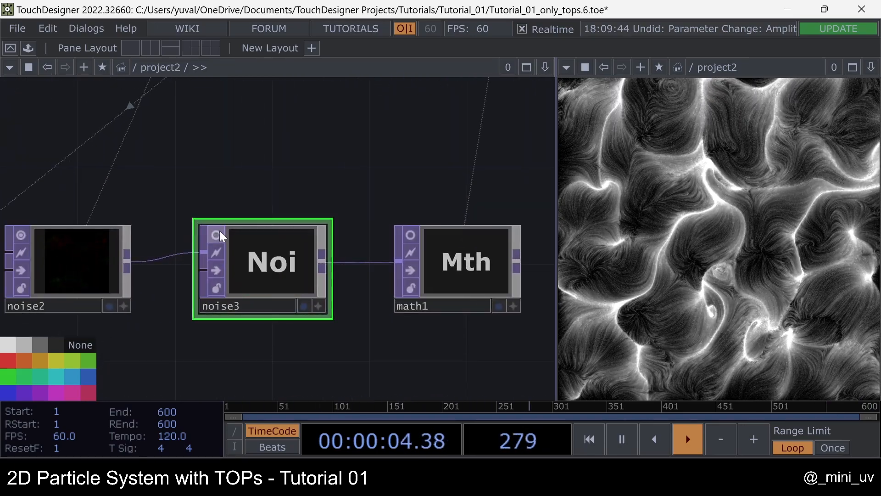
# Turn off the viewer of the pos_instancing null that feeds the instanced geometry.
pyautogui.moveTo(373, 172); pyautogui.dragTo(310, 180)
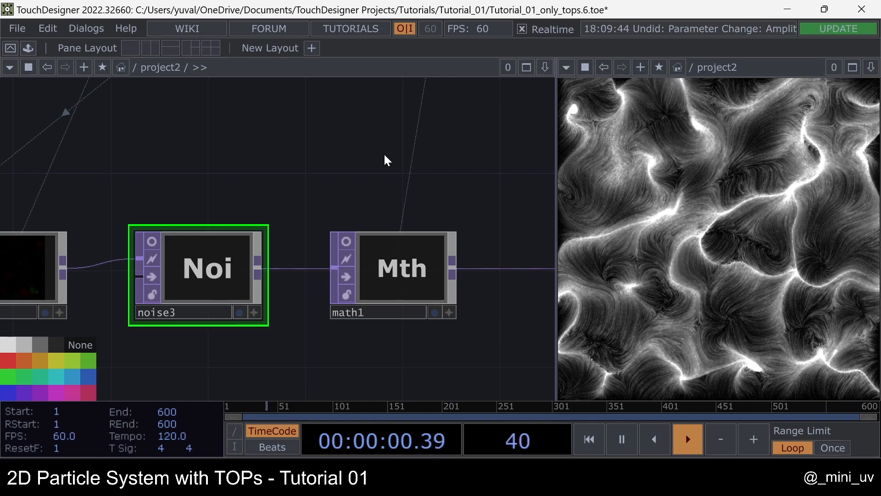
pyautogui.scroll(-5, 315, 167)
pyautogui.moveTo(423, 176); pyautogui.dragTo(298, 187)
pyautogui.moveTo(414, 192); pyautogui.dragTo(329, 203)
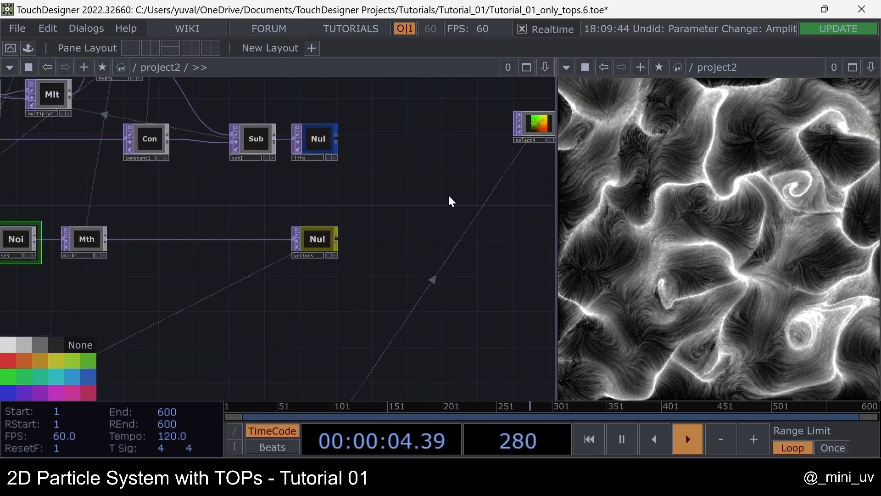
pyautogui.moveTo(448, 193); pyautogui.dragTo(362, 206)
pyautogui.moveTo(426, 203); pyautogui.dragTo(345, 230)
pyautogui.moveTo(445, 230); pyautogui.dragTo(359, 251)
pyautogui.scroll(5, 408, 164)
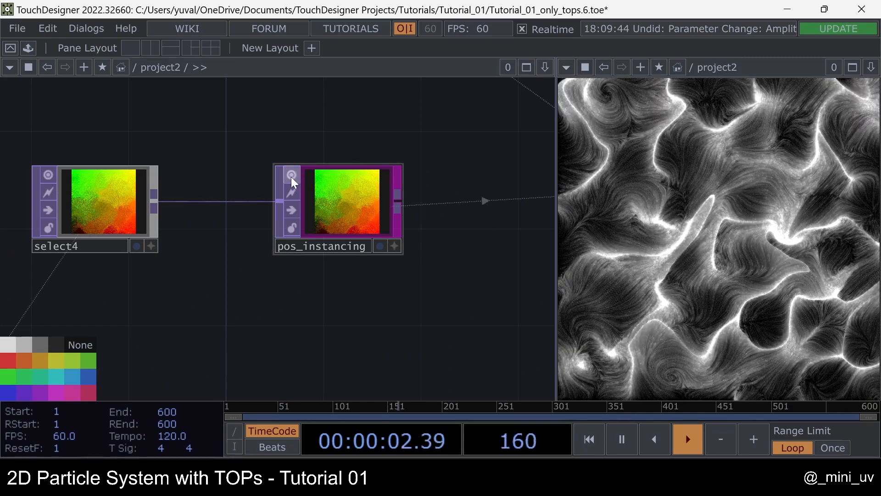
pyautogui.click(293, 177)
pyautogui.scroll(-8, 242, 176)
pyautogui.moveTo(419, 139); pyautogui.dragTo(294, 175)
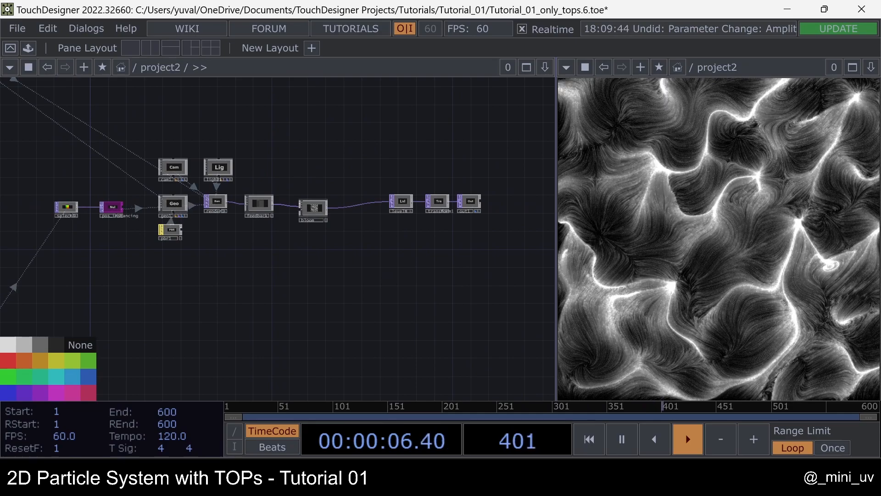